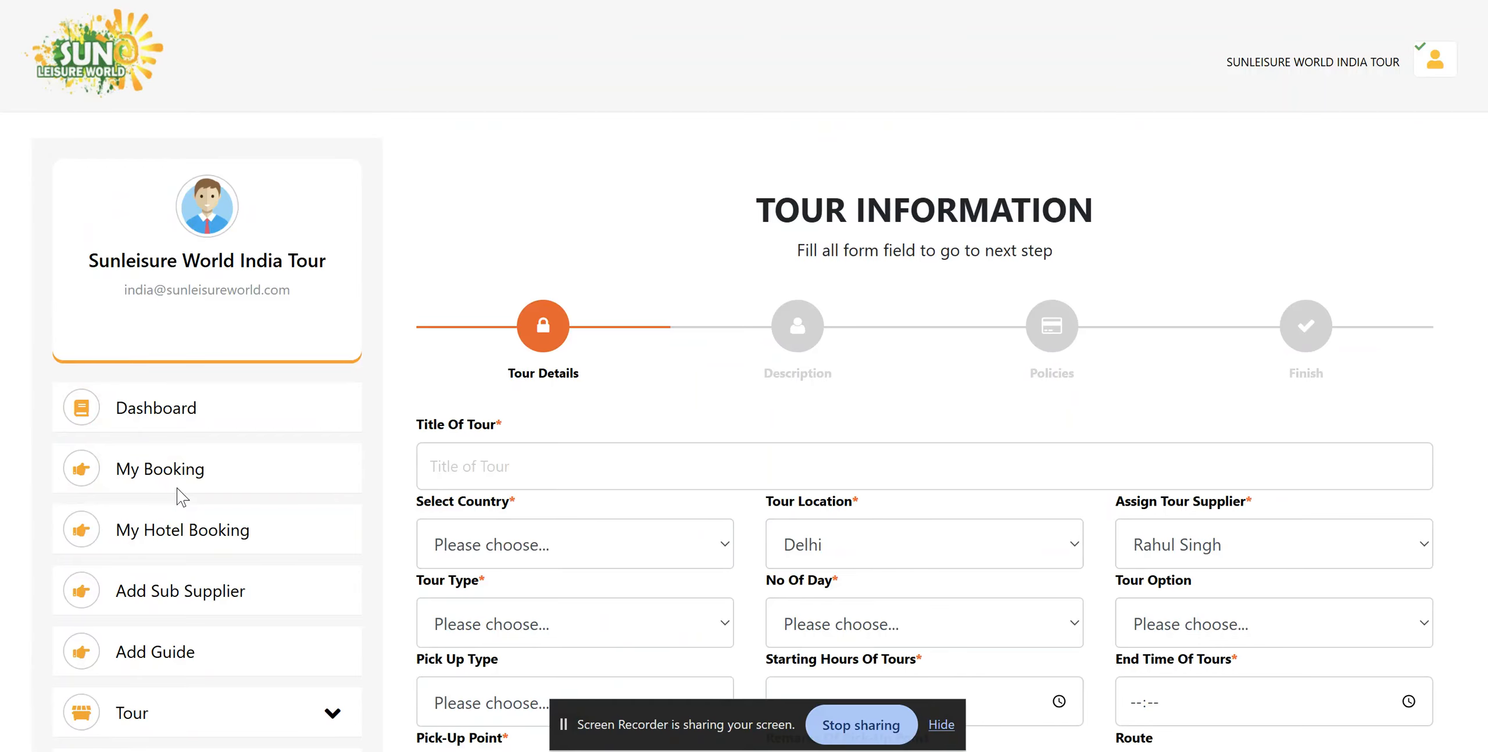
Fill in the tour title with the copied text "Old Delhi Street Food Walking Tour" from the clipboard history.
scroll(489, 342, down, 2)
click(488, 340)
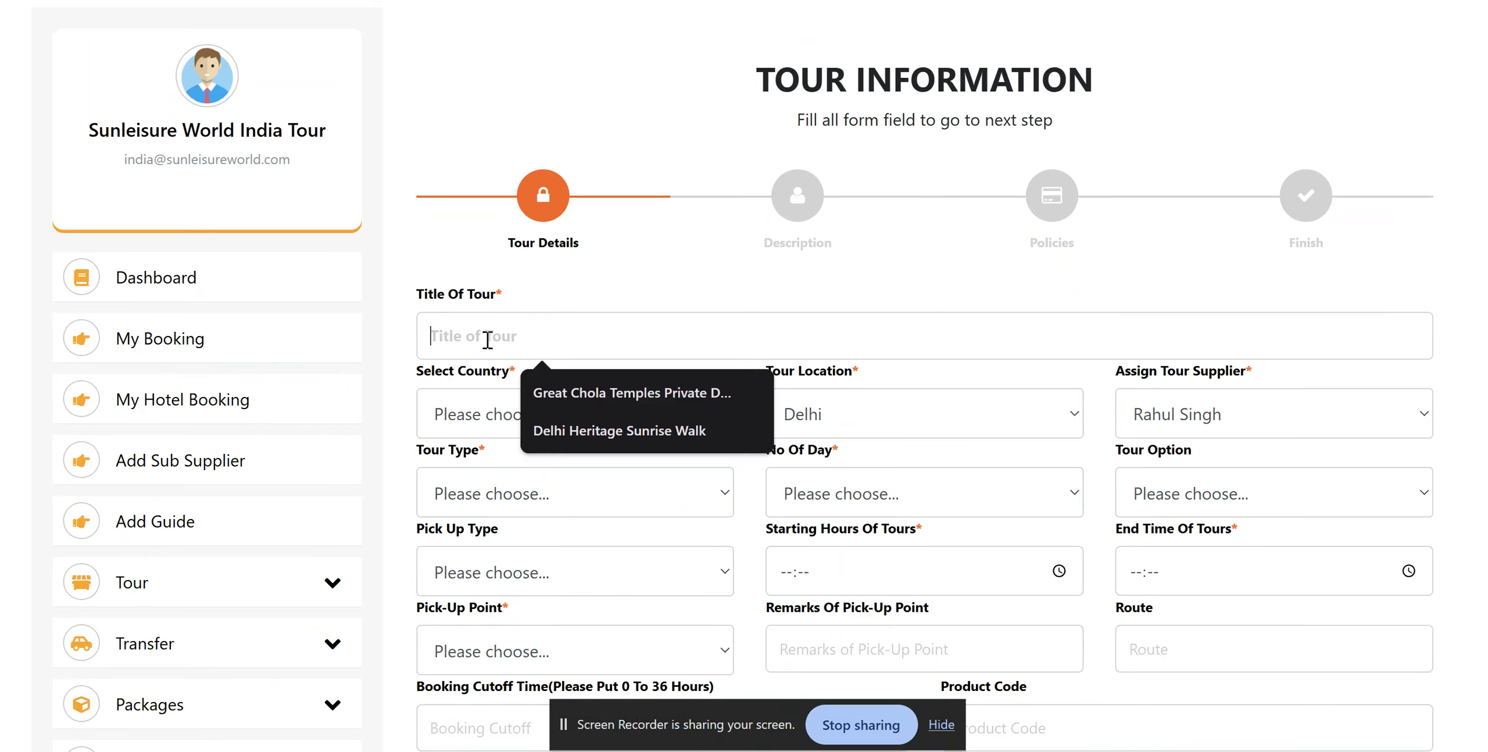
key(super+v)
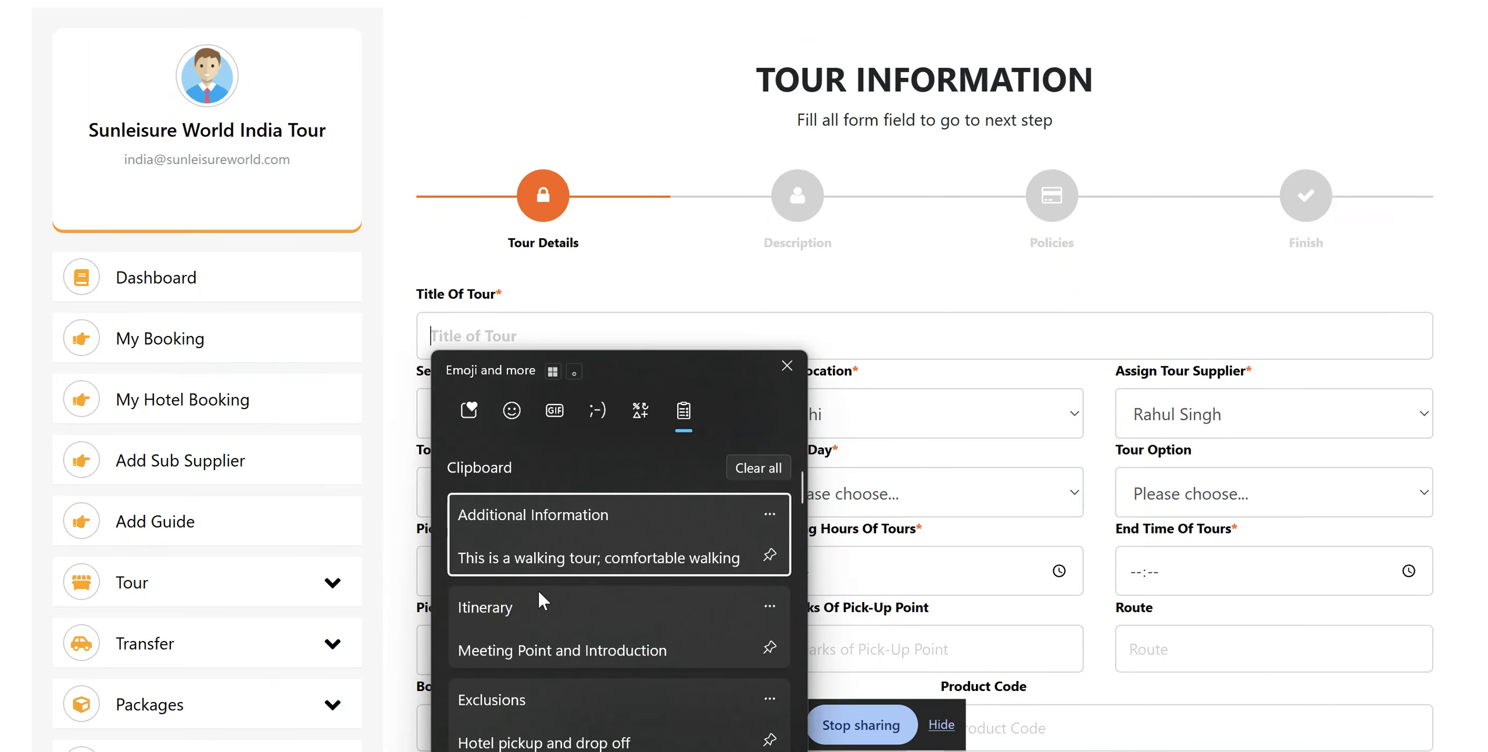
scroll(534, 597, down, 8)
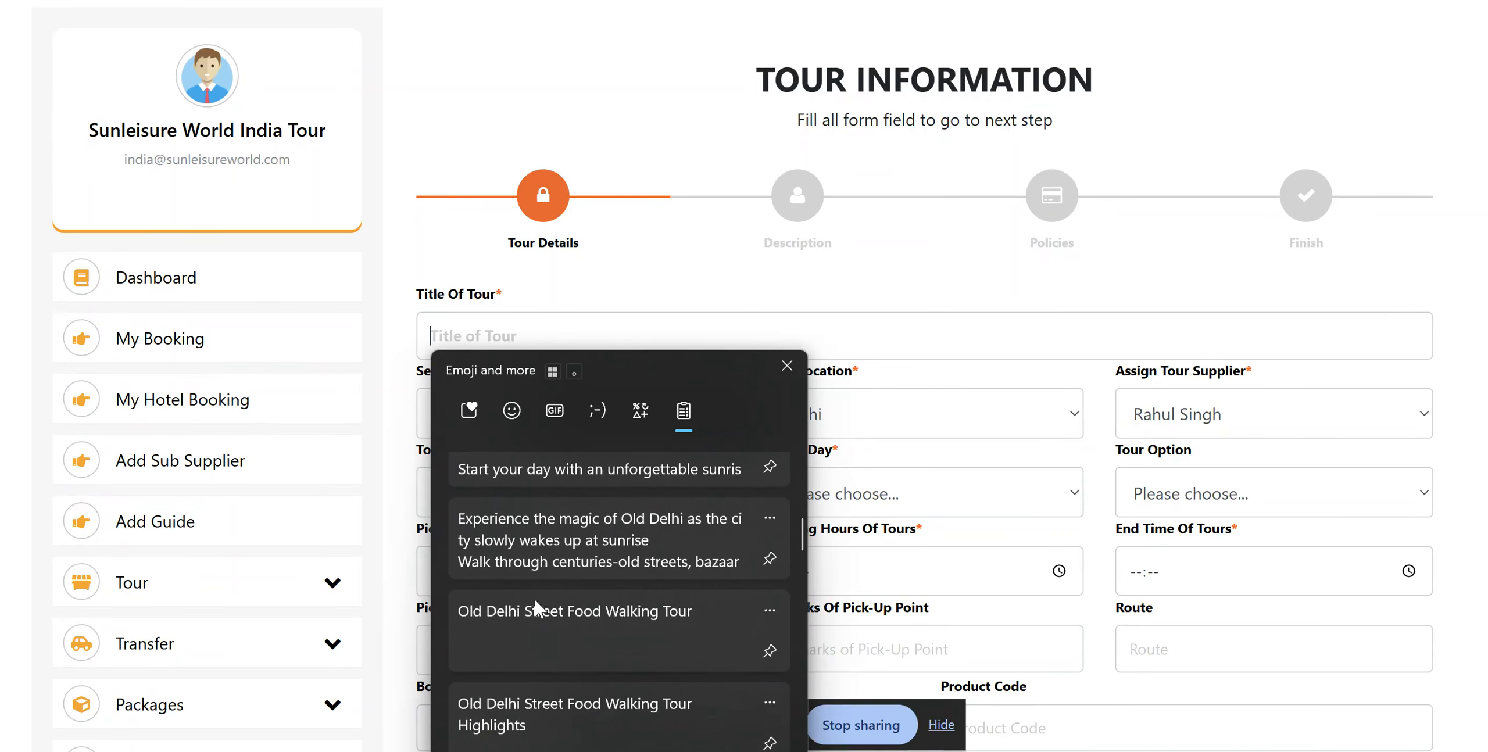
click(556, 614)
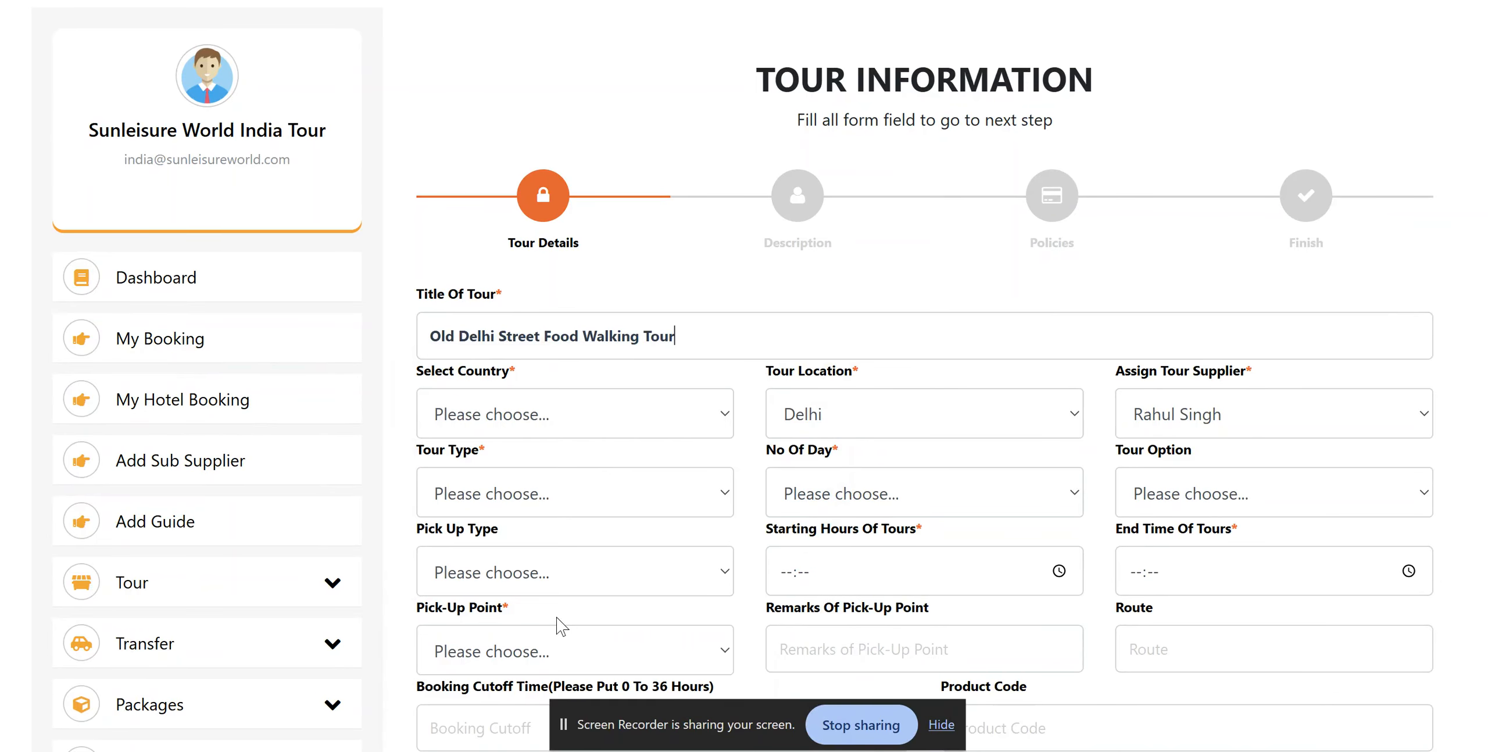
Set the tour's country to India and its tour location to Delhi.
click(550, 415)
scroll(527, 254, down, 3)
scroll(530, 262, down, 9)
scroll(526, 254, down, 12)
scroll(526, 258, down, 8)
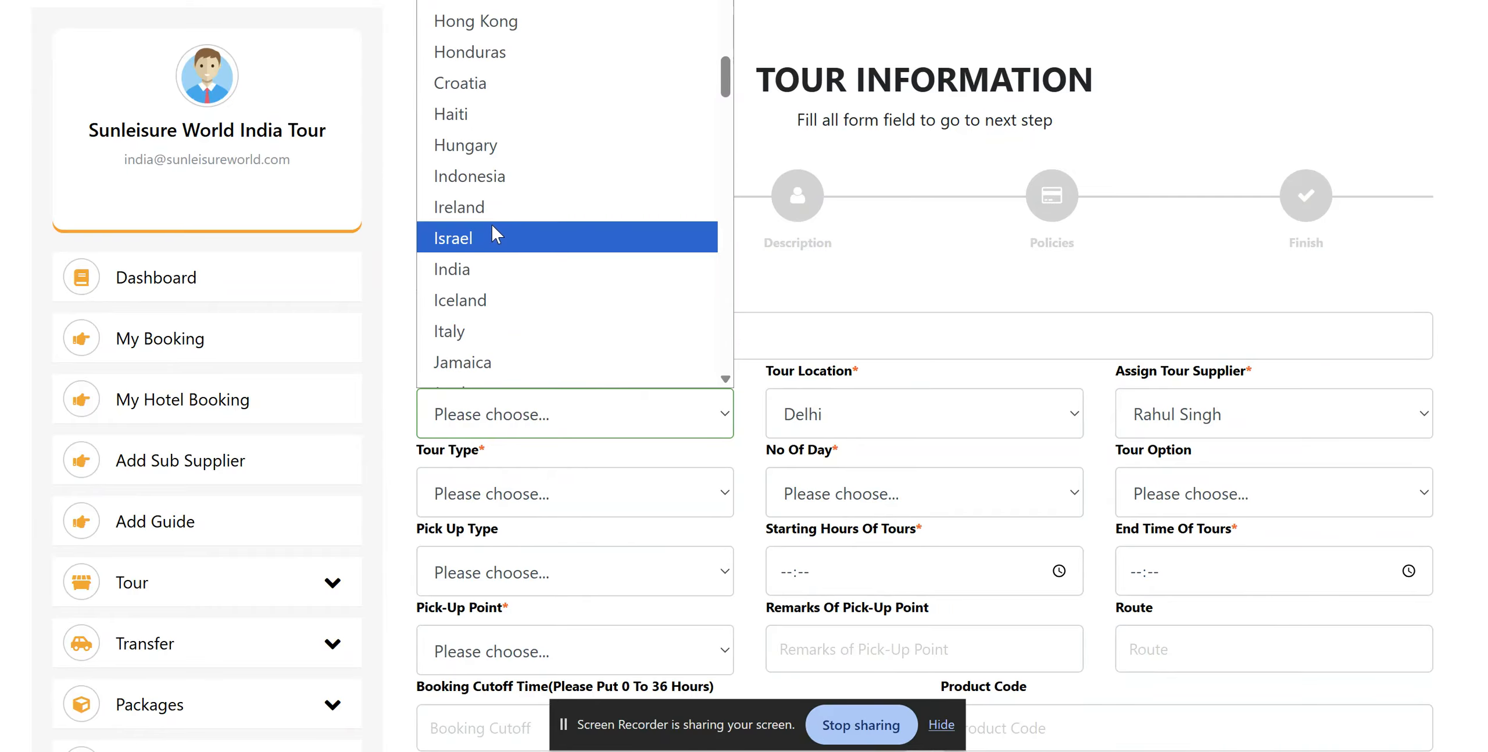
click(493, 266)
scroll(657, 306, down, 2)
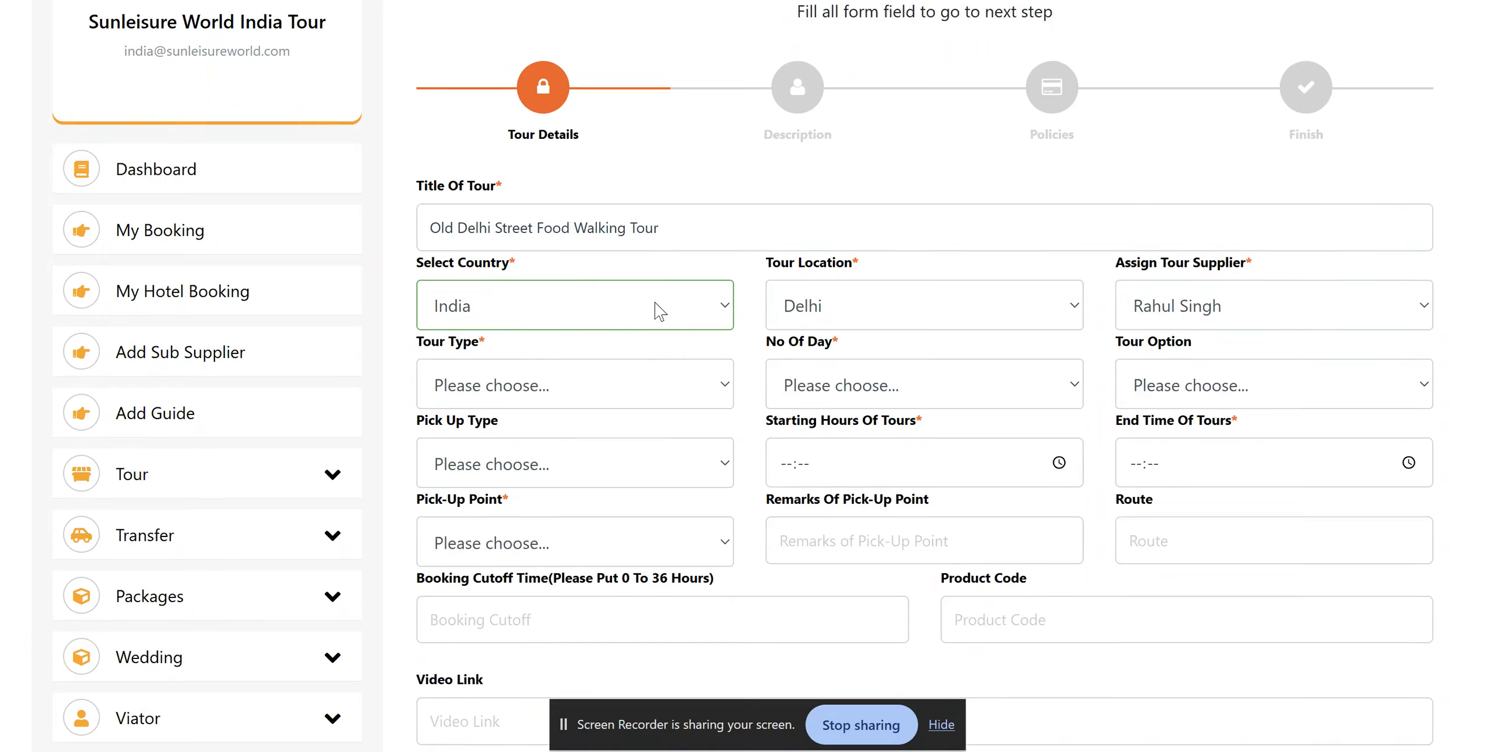
scroll(828, 284, down, 1)
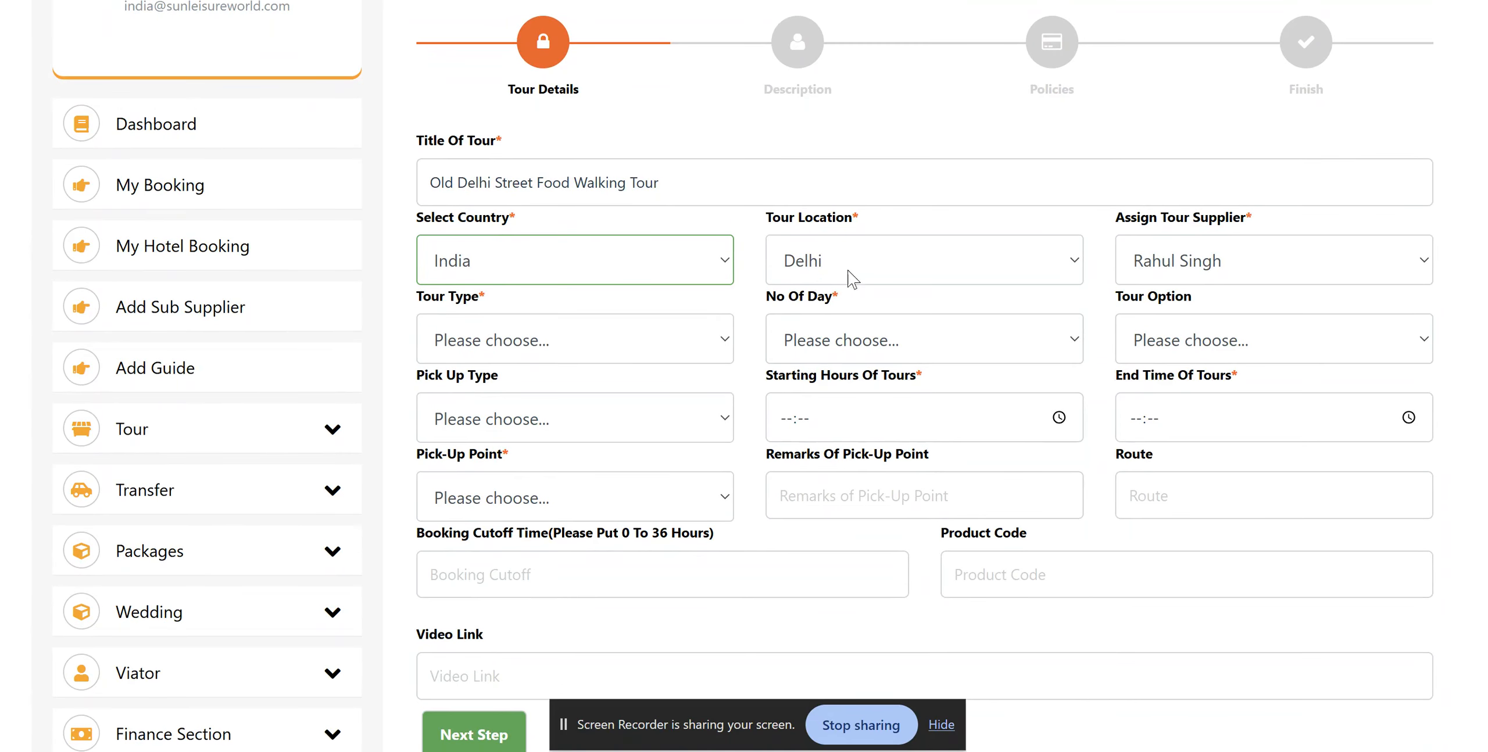
click(866, 276)
click(861, 296)
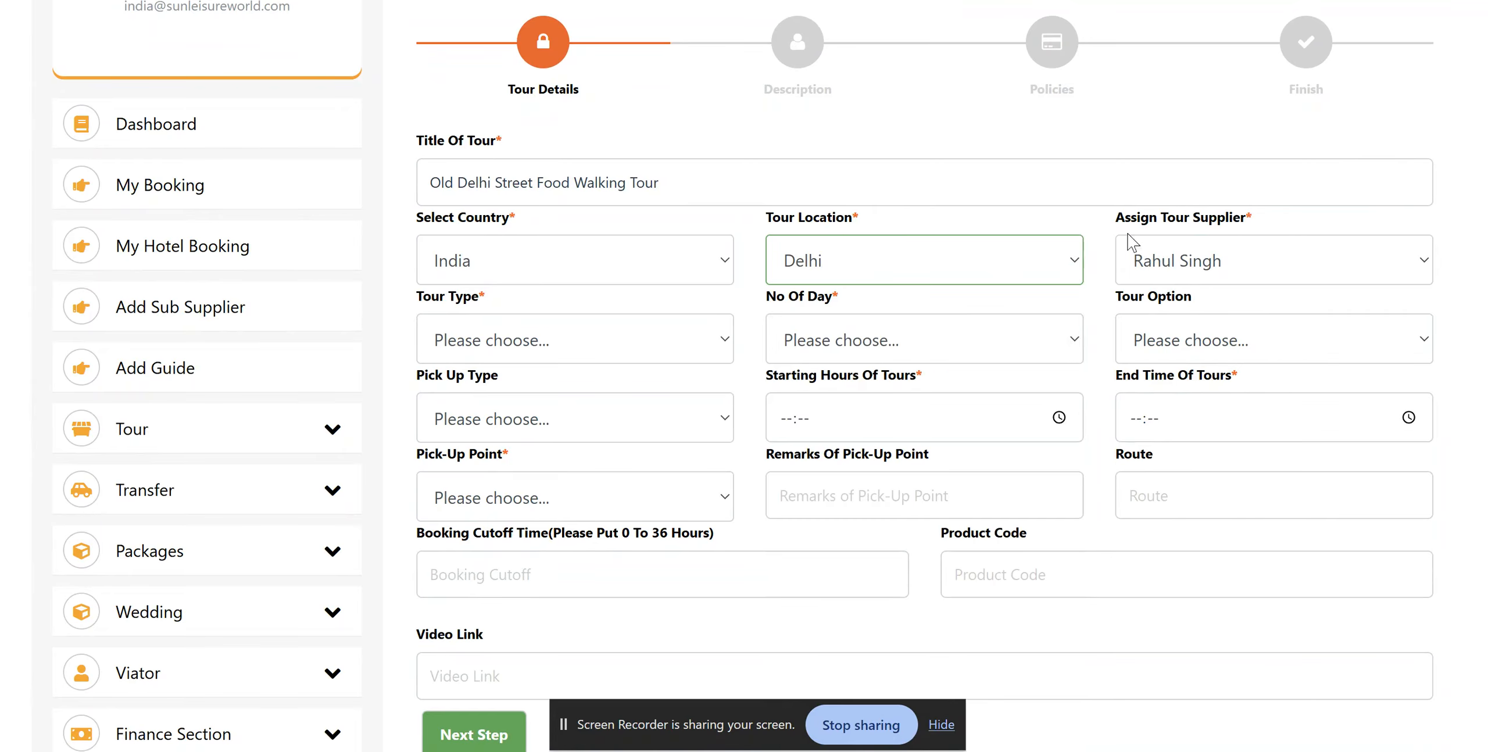
Set the tour type to Half Day and the number of days to 1.
click(459, 331)
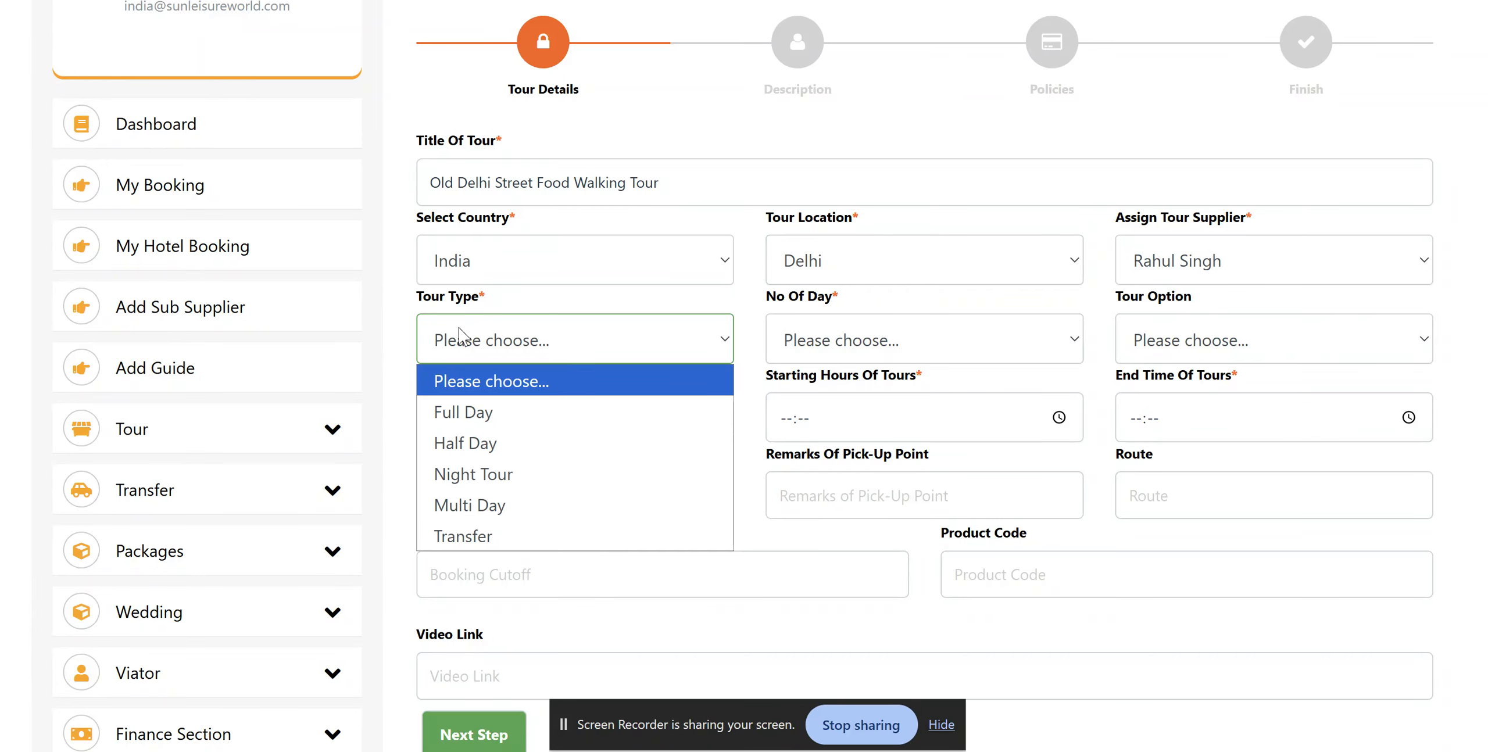
click(512, 443)
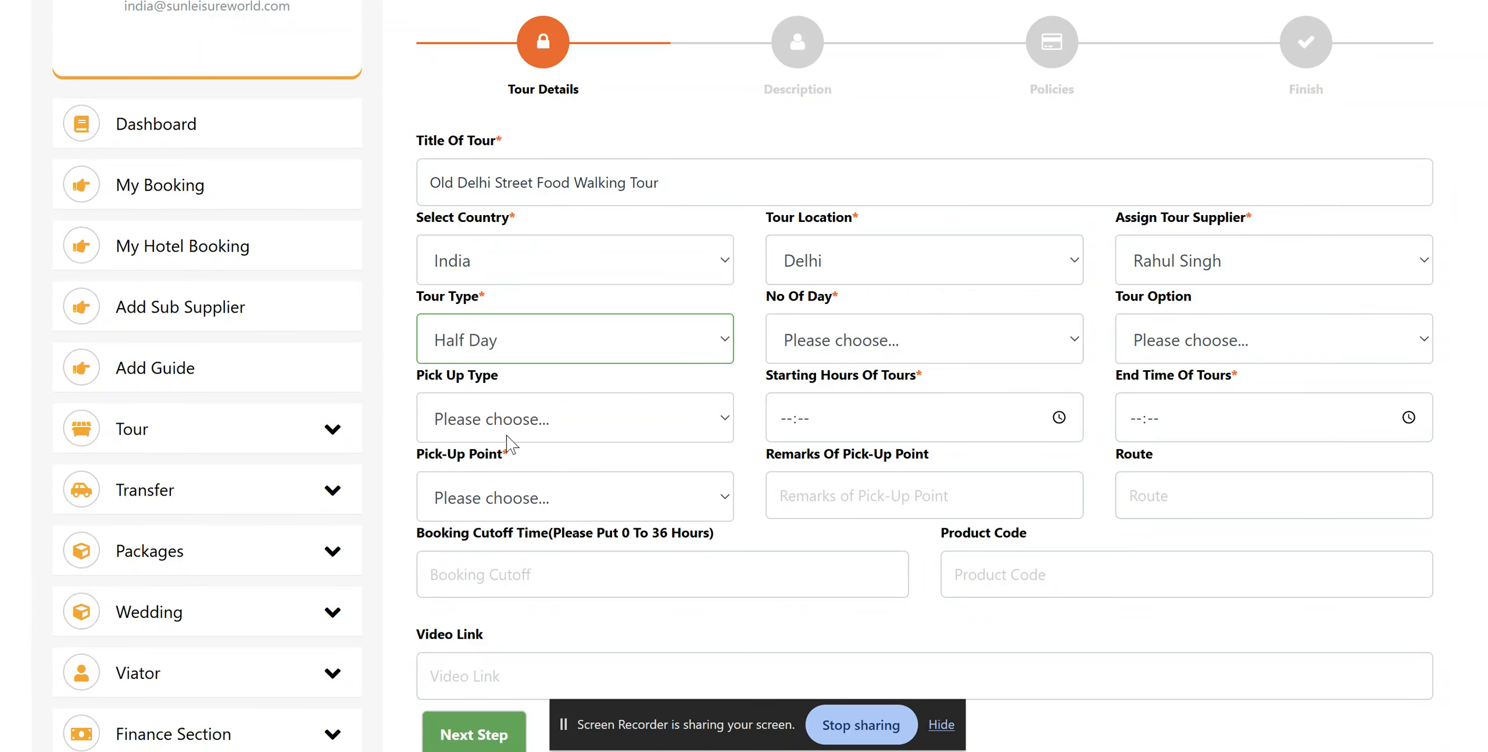
click(841, 348)
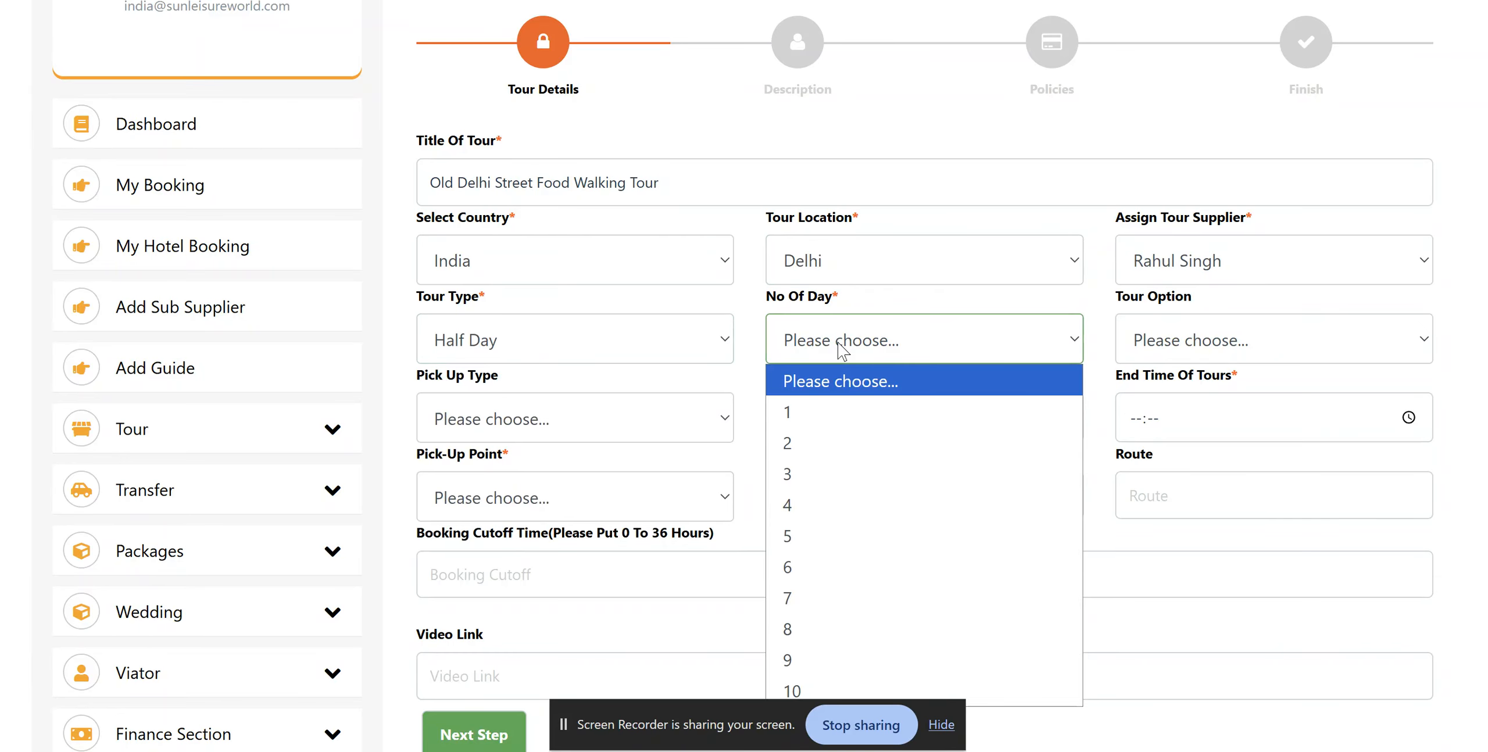
click(832, 407)
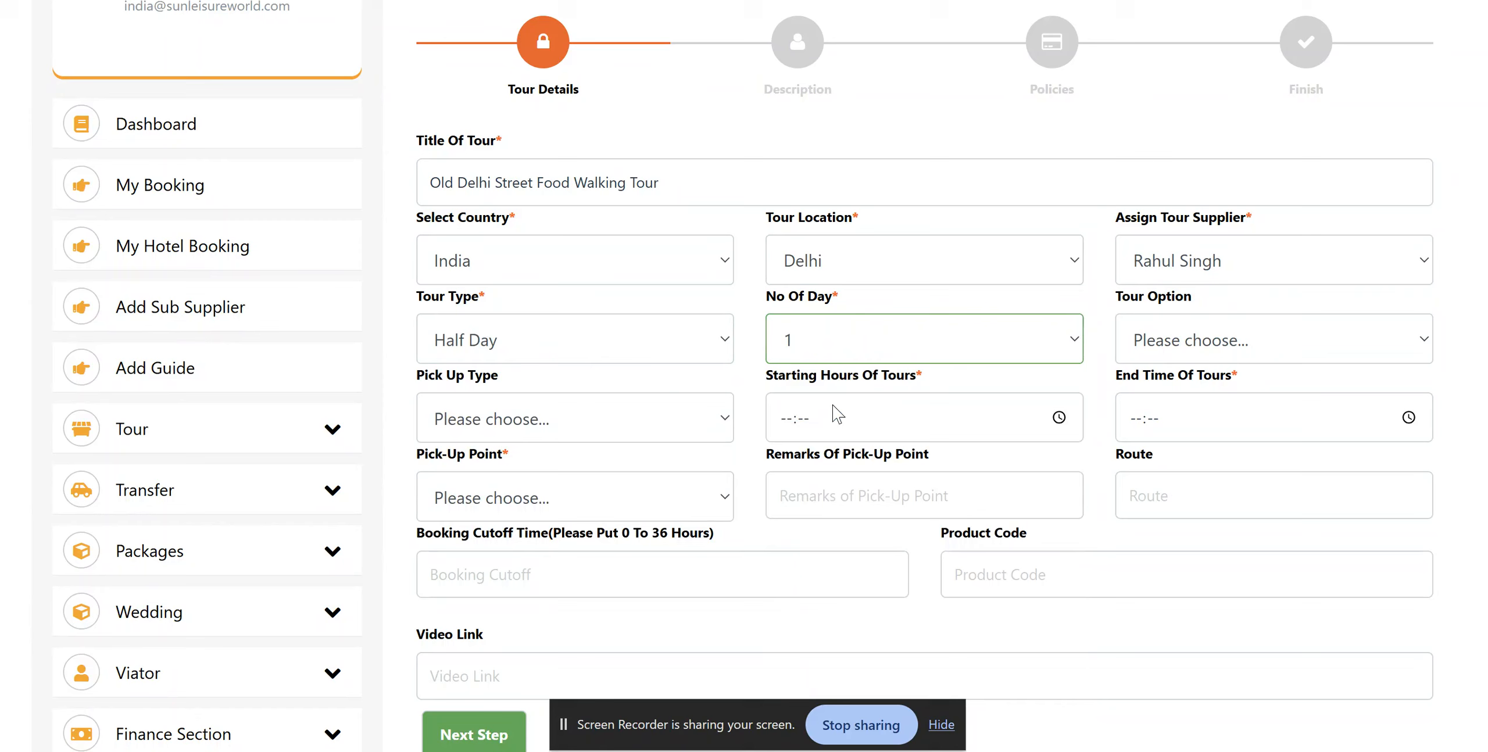
Set the tour option to Join Tour and the pick-up type to Fixed Tour.
click(1225, 352)
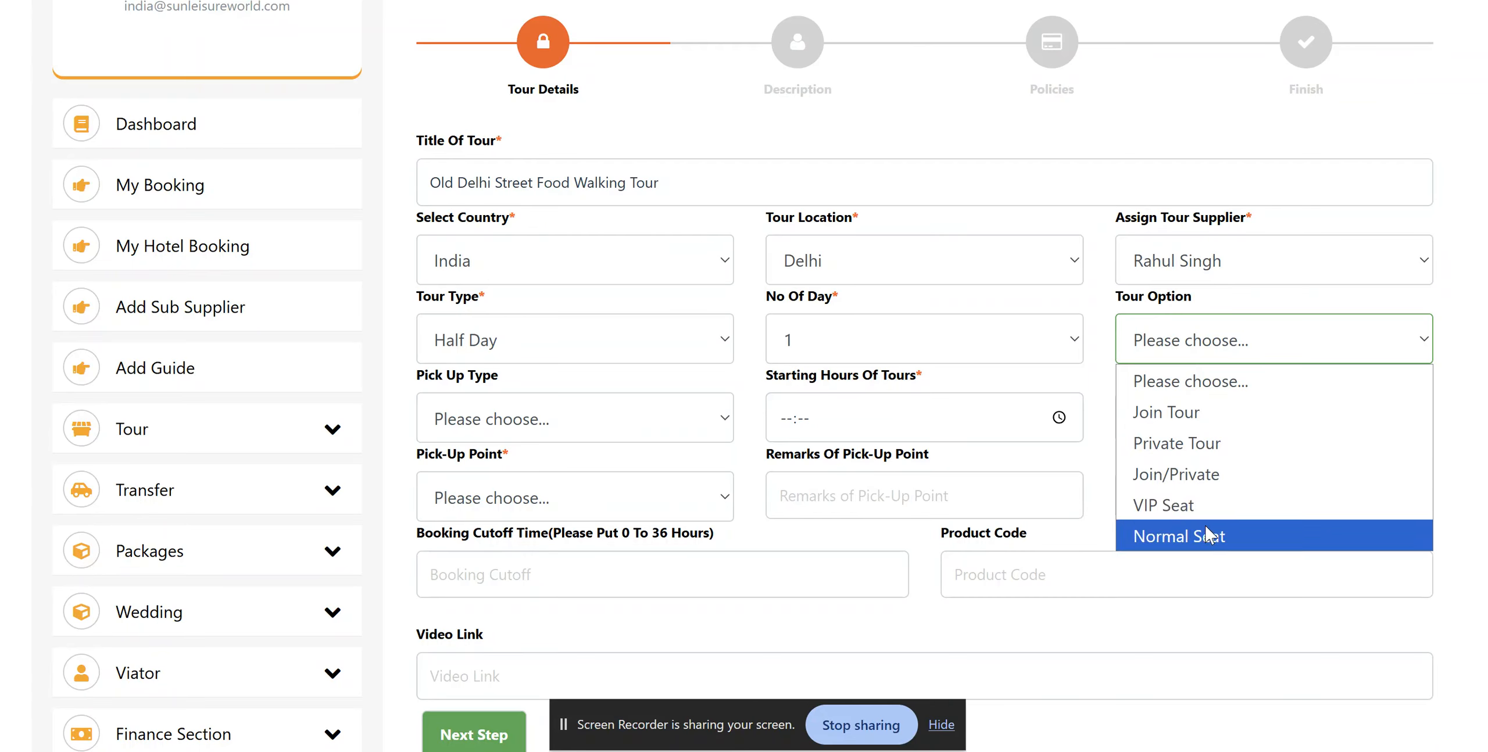
click(1184, 414)
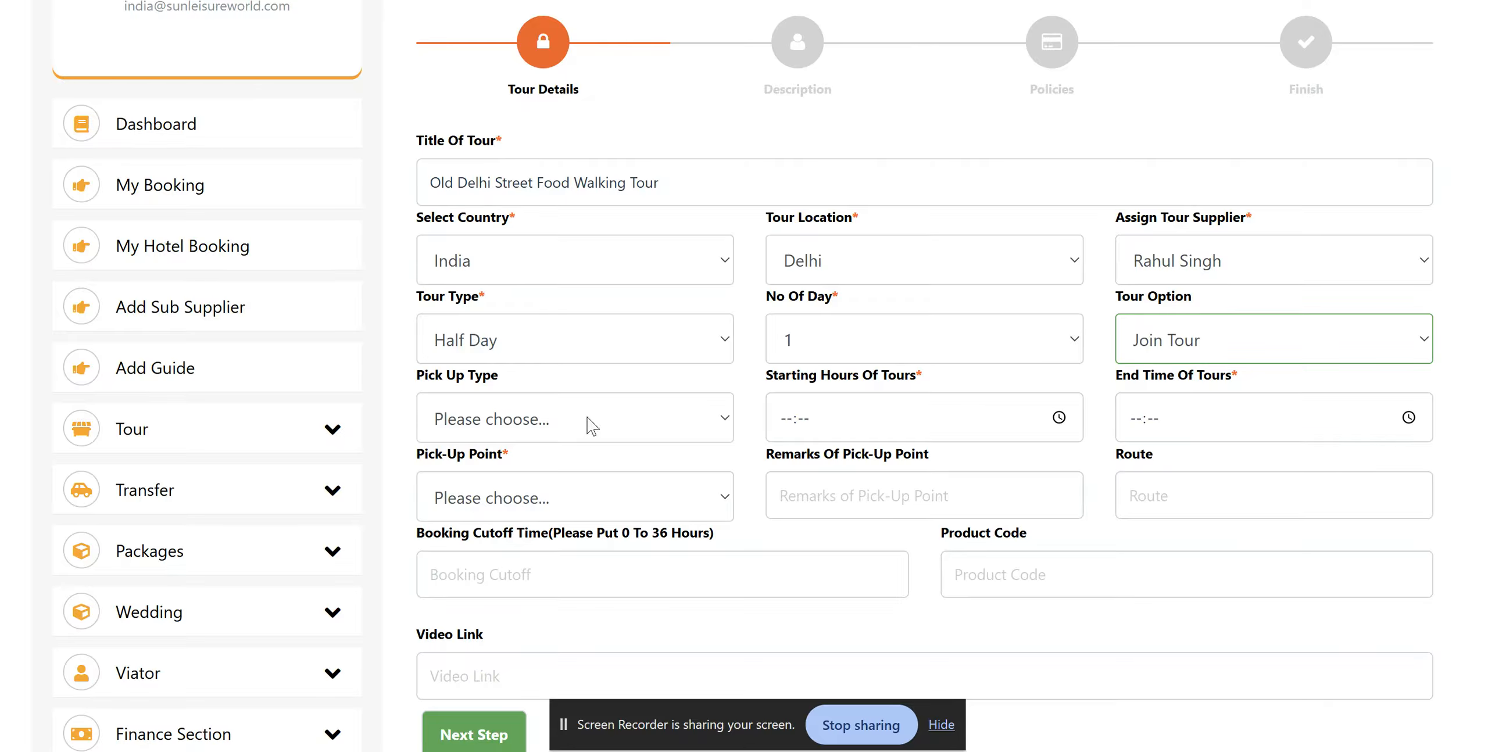
click(562, 420)
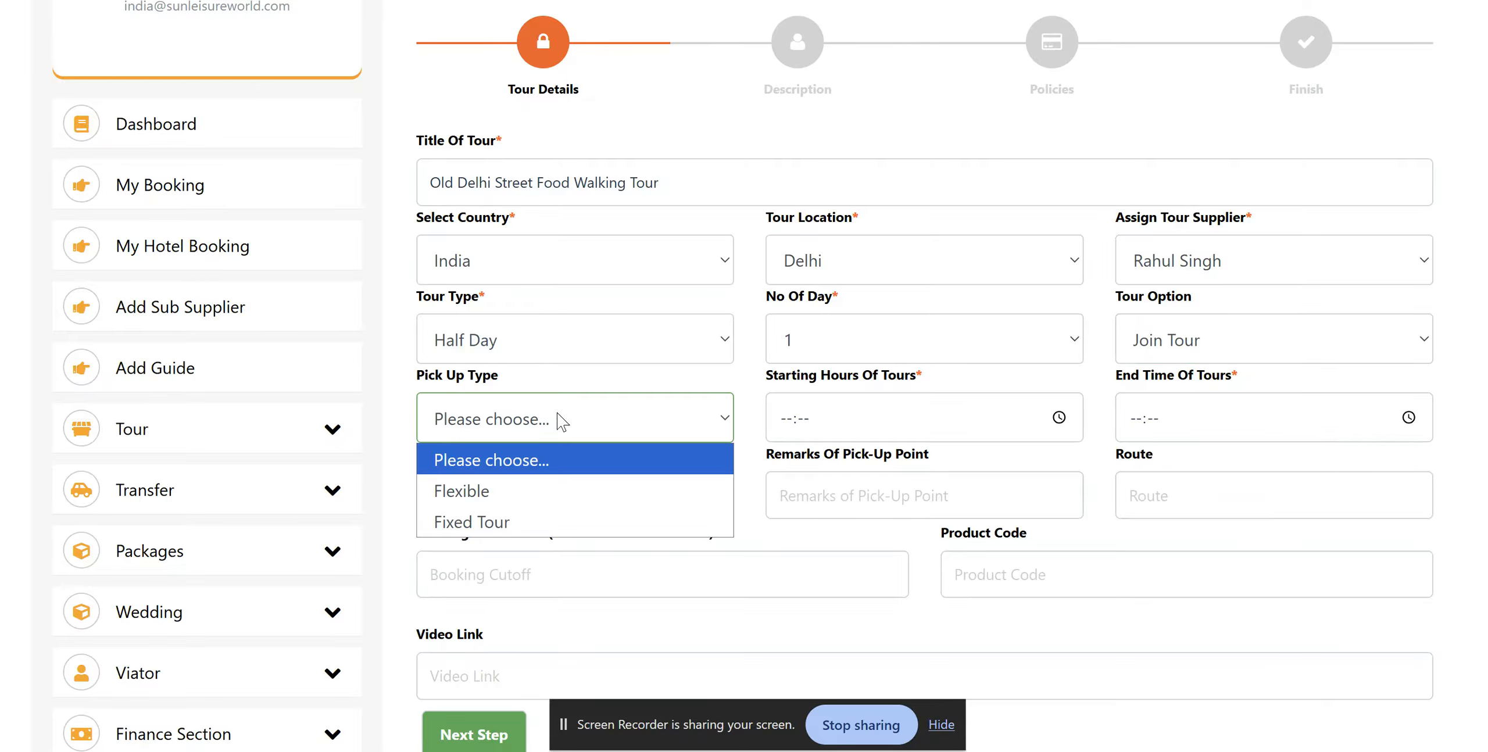
click(506, 524)
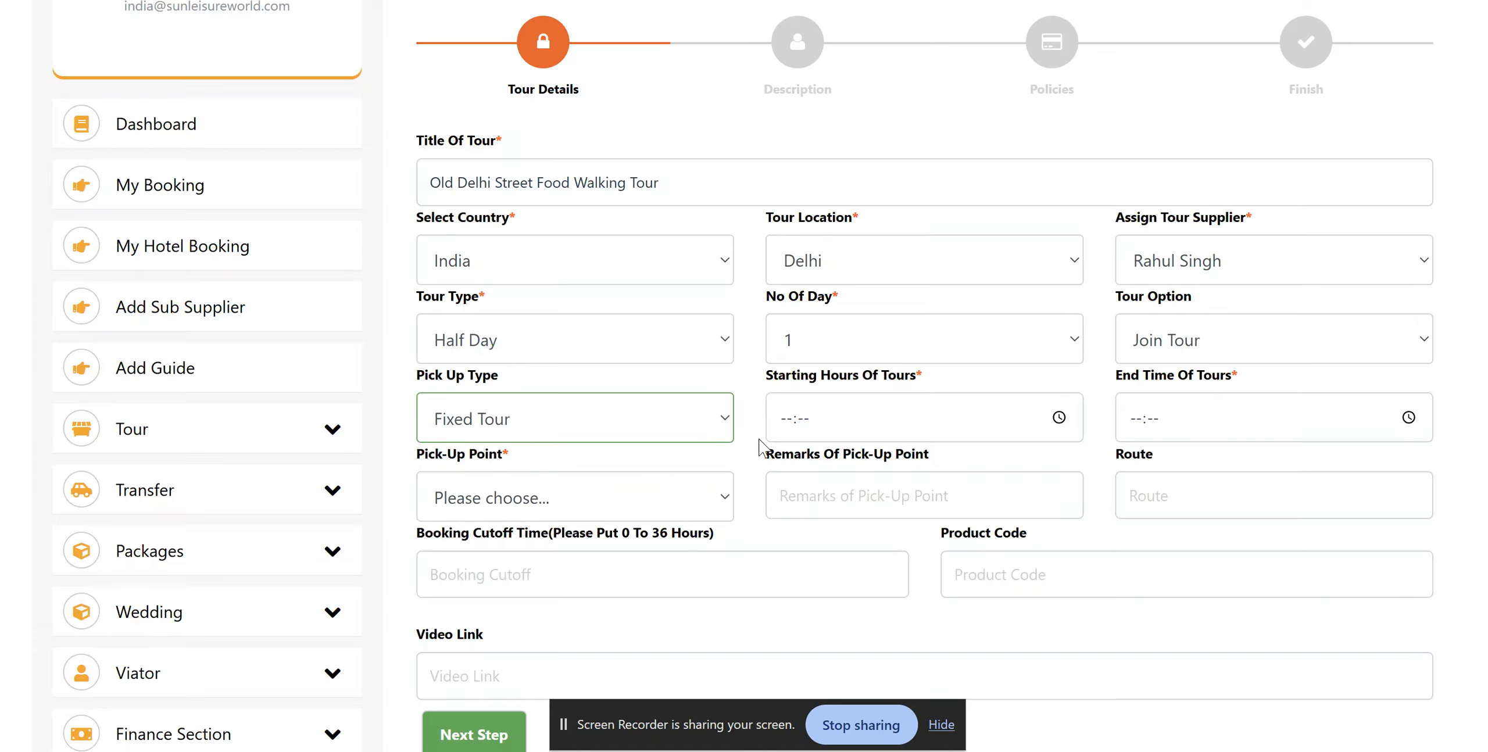
Set the tour's starting time to 10:00 and its end time to 13:00.
click(778, 432)
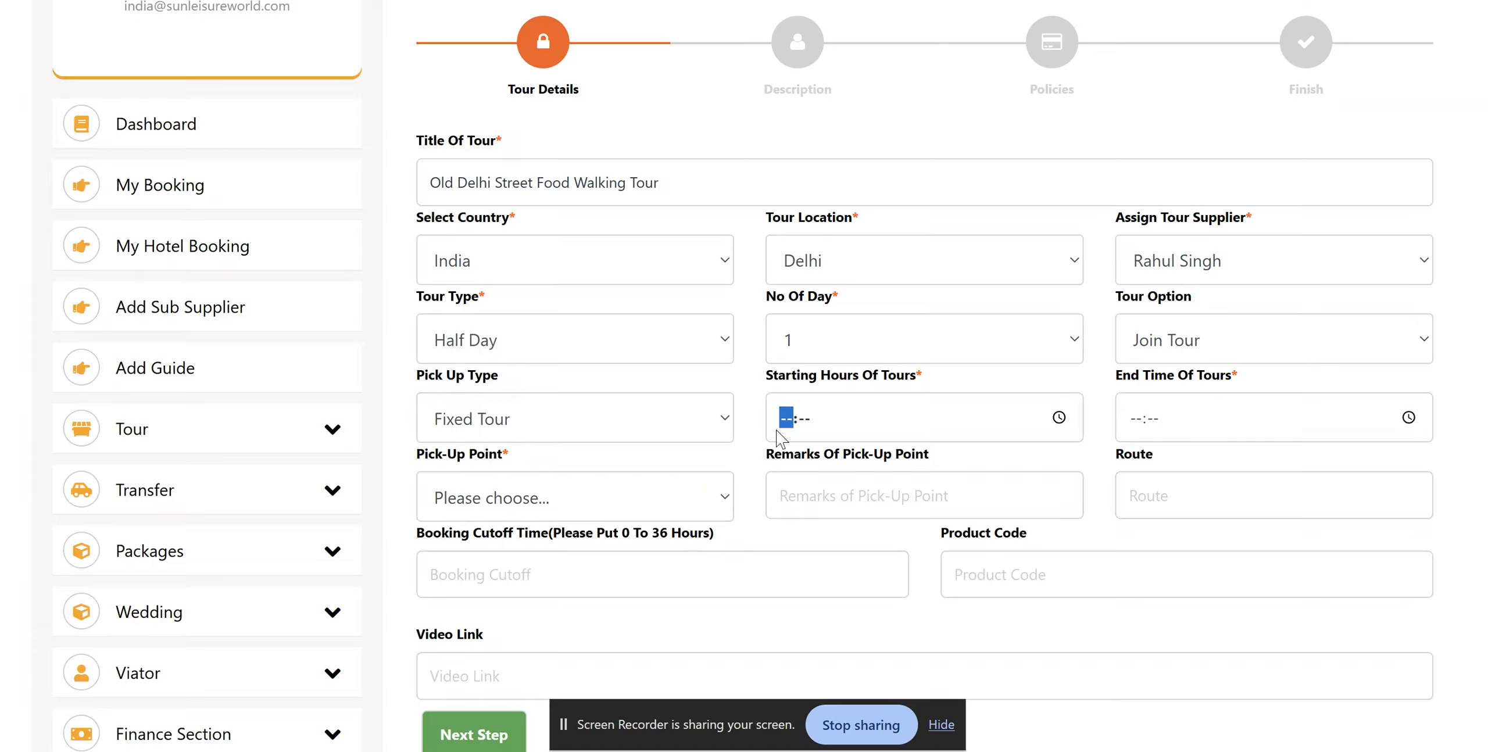
text(08:--)
key(Left)
text(1000)
click(1139, 419)
text(1300)
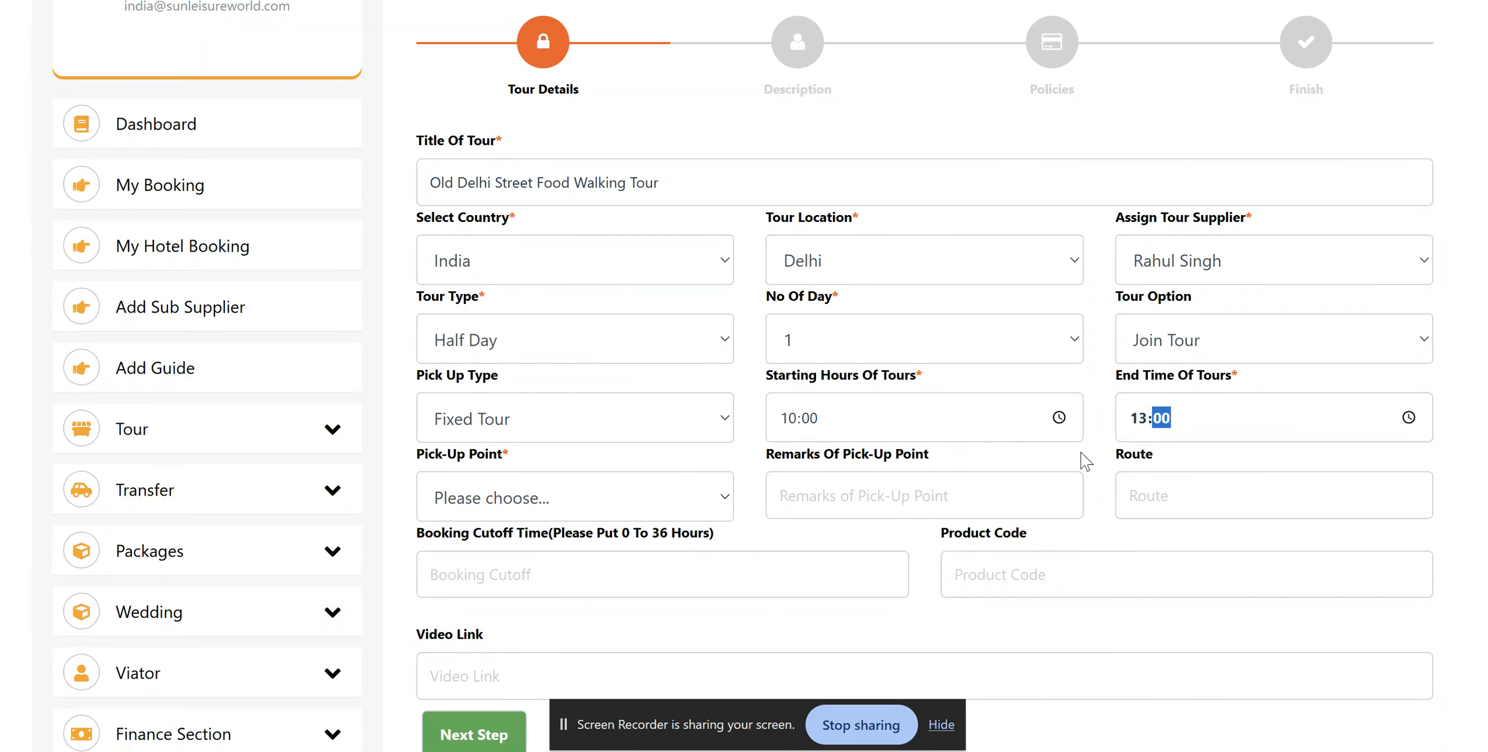
Choose hotel pick-up from a hotel located in the city center as the pick-up point.
click(468, 495)
scroll(467, 489, down, 1)
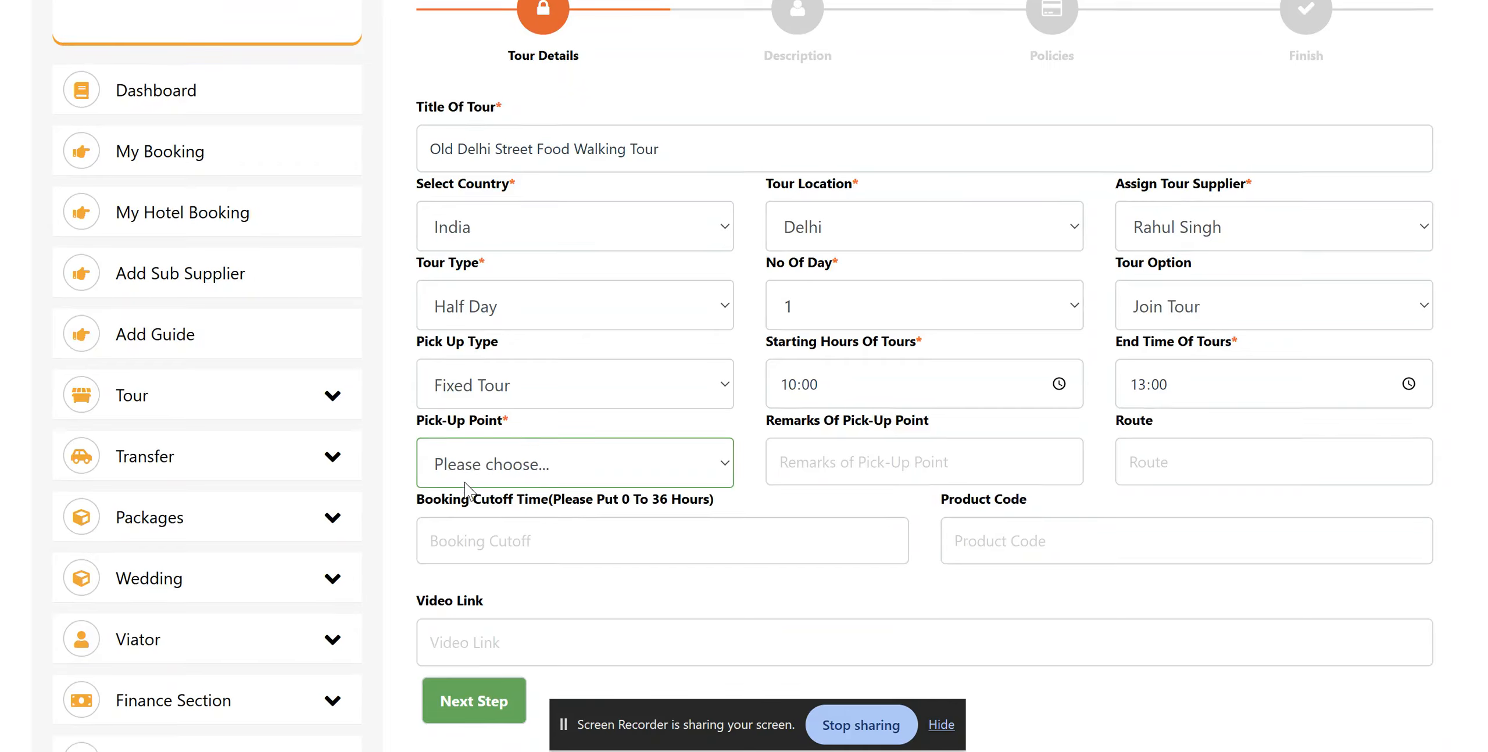
scroll(468, 491, down, 2)
click(507, 393)
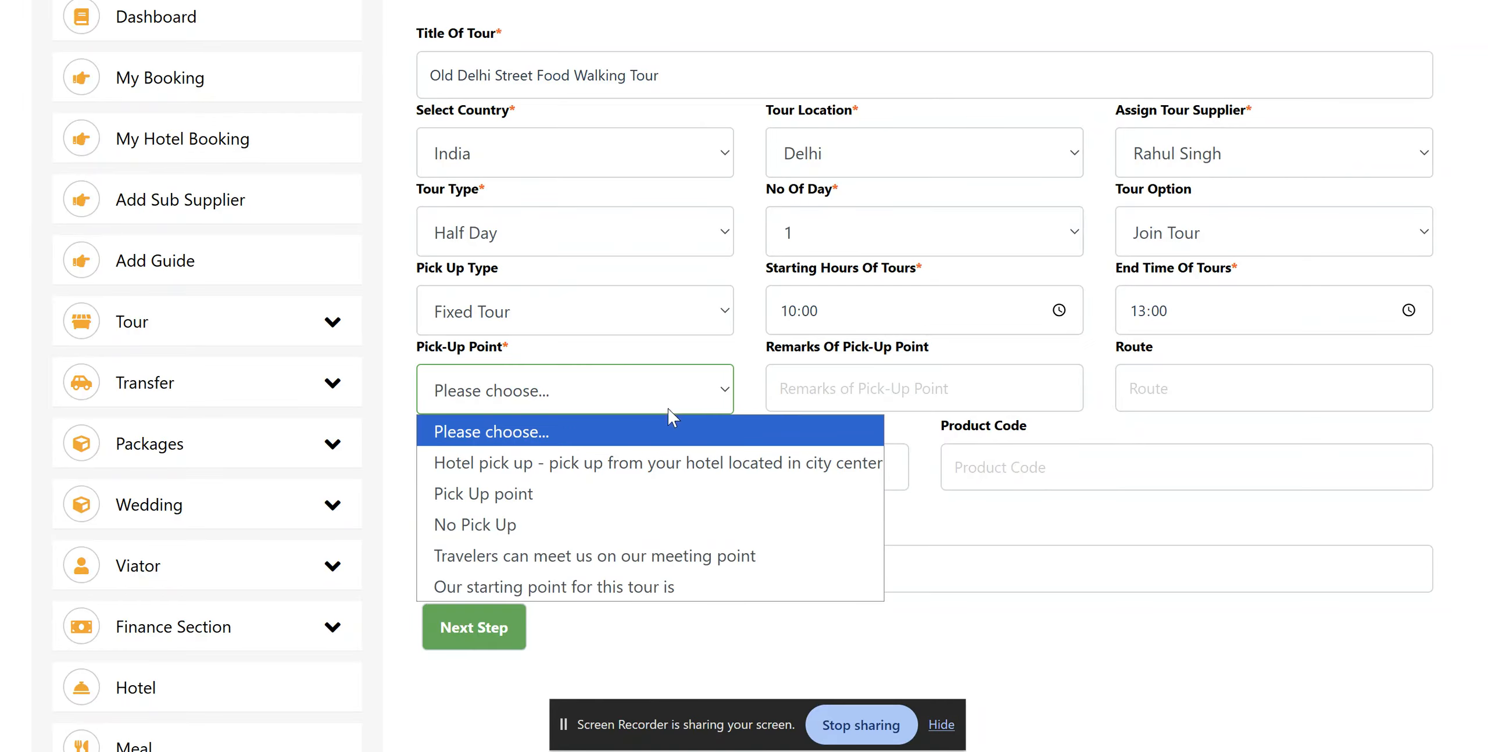
click(612, 462)
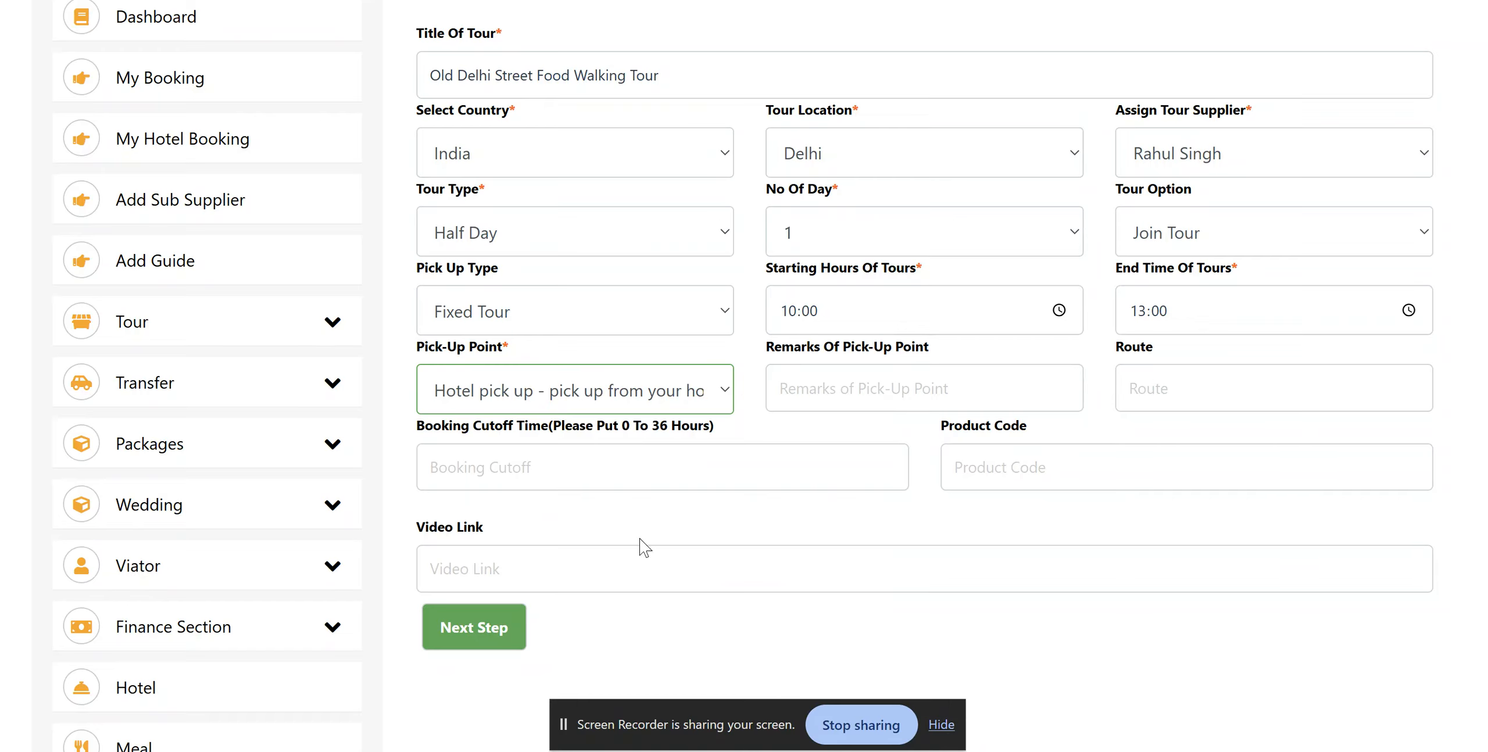
Enter 08 hours as the booking cutoff time and continue to the next stage of the tour form.
click(502, 464)
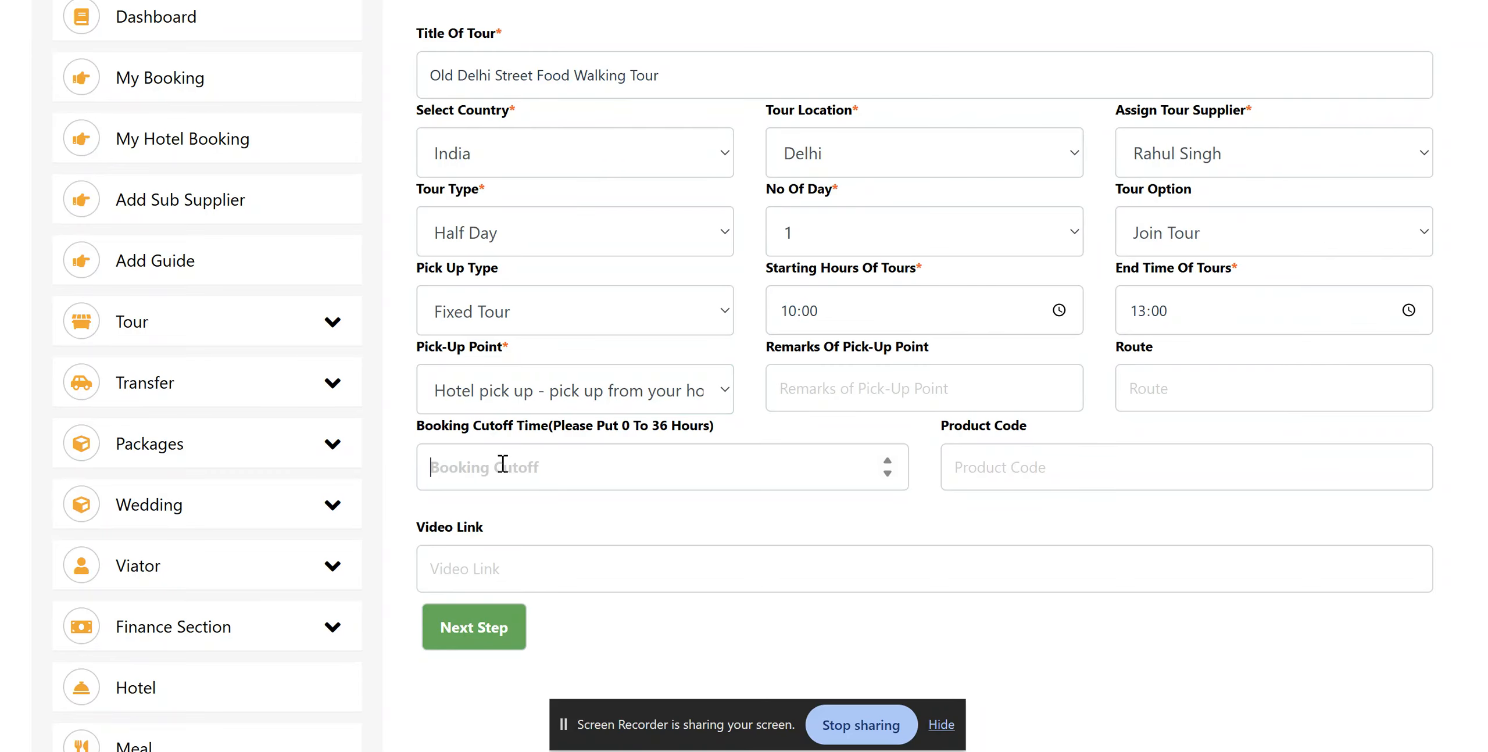
text(08)
click(462, 629)
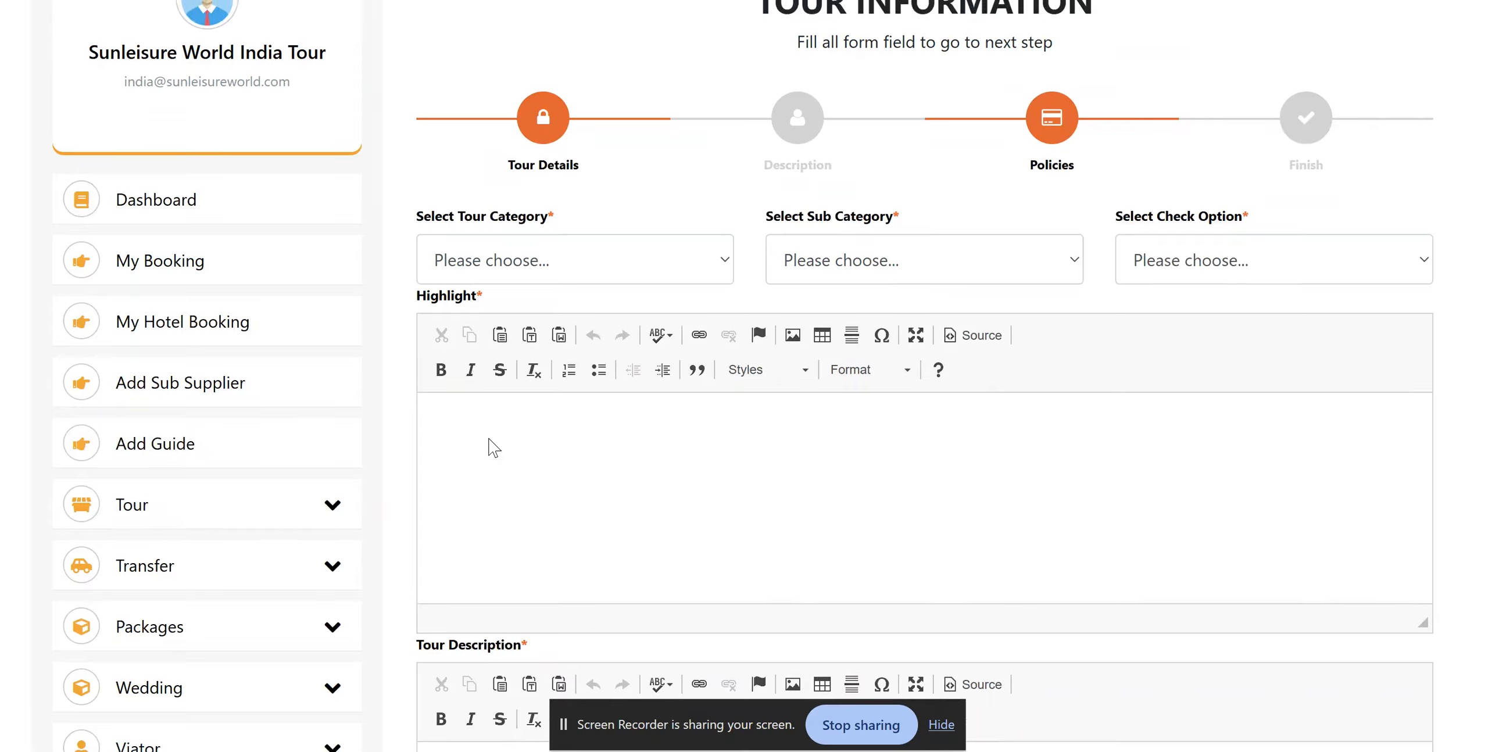
Set the tour category to City Tours.
click(483, 270)
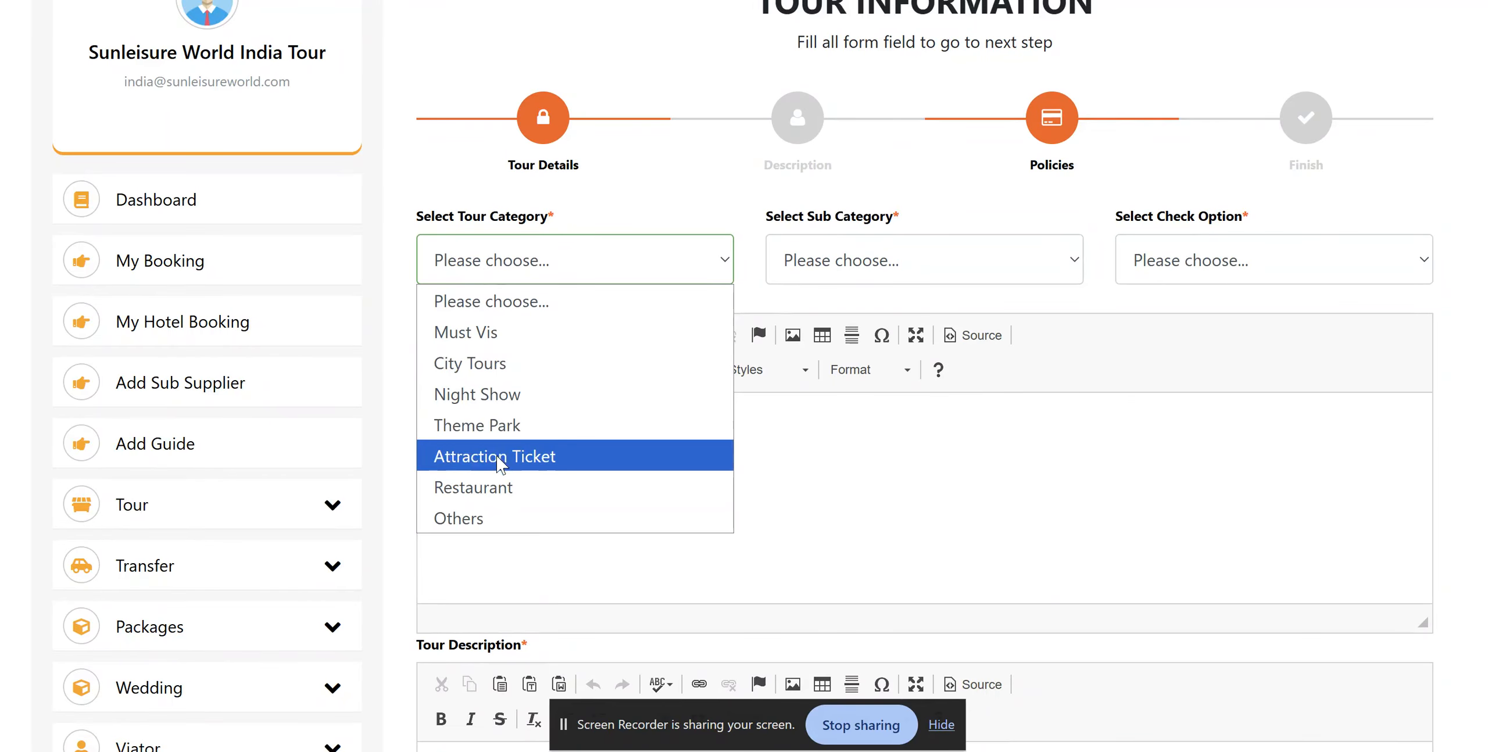
click(512, 355)
click(498, 255)
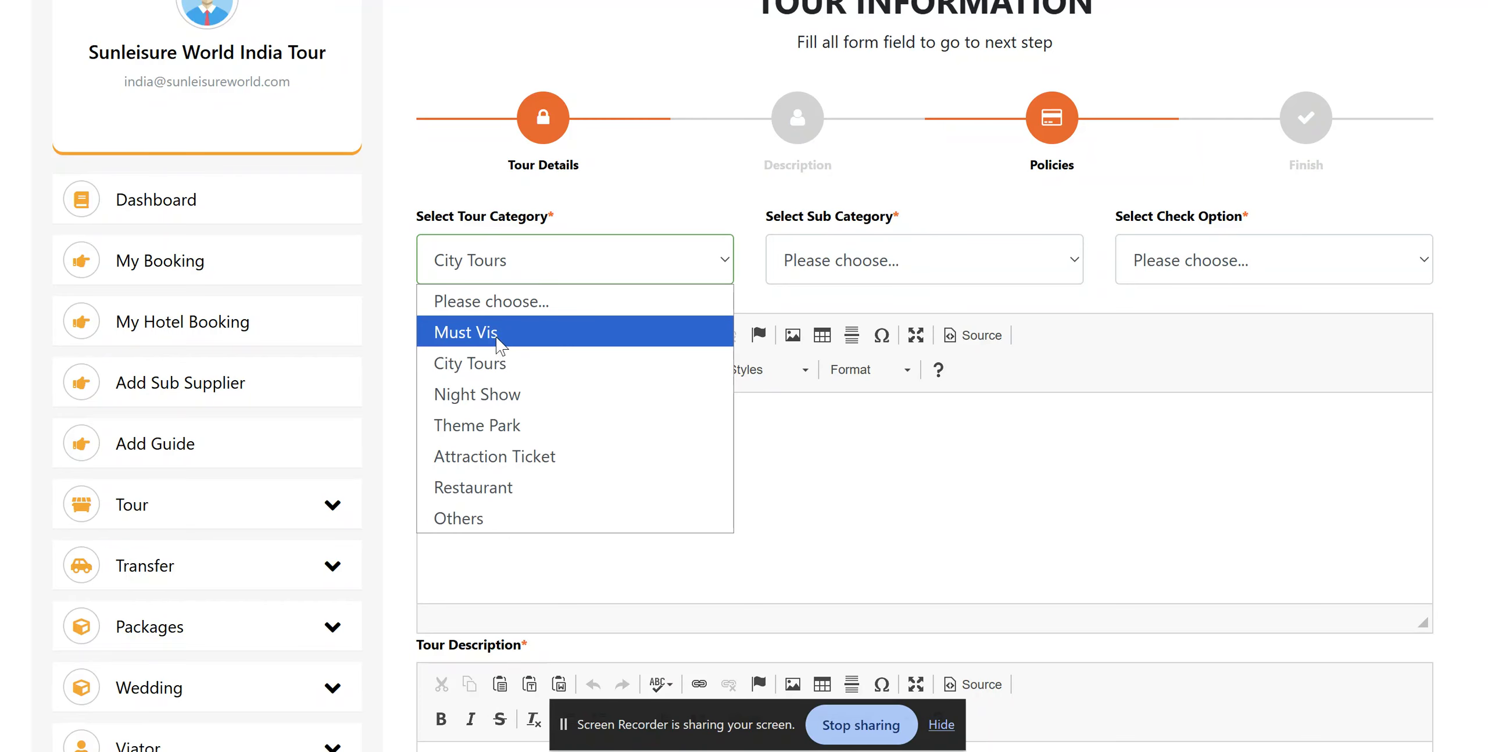
click(508, 364)
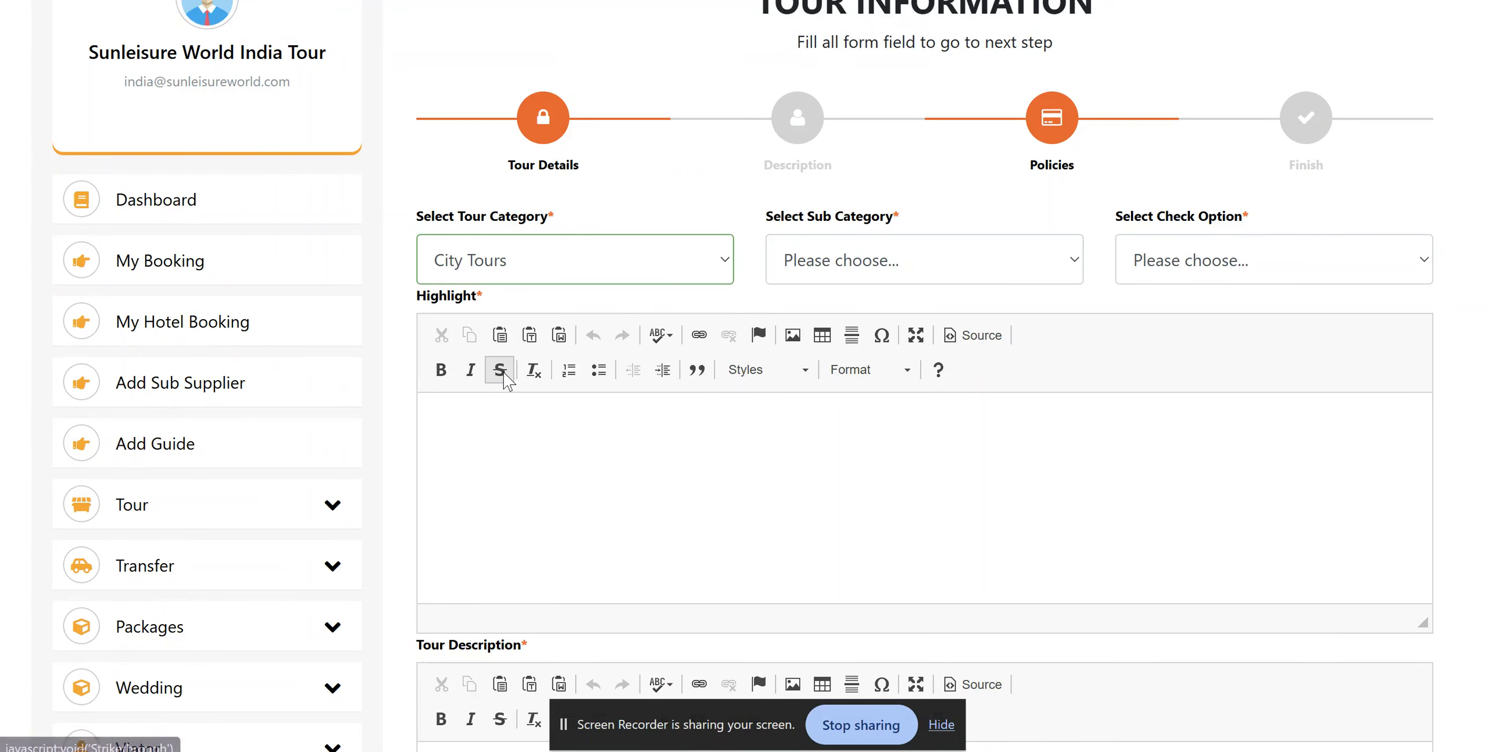
Set the sub category to Others and the check option to With Transfer.
click(817, 272)
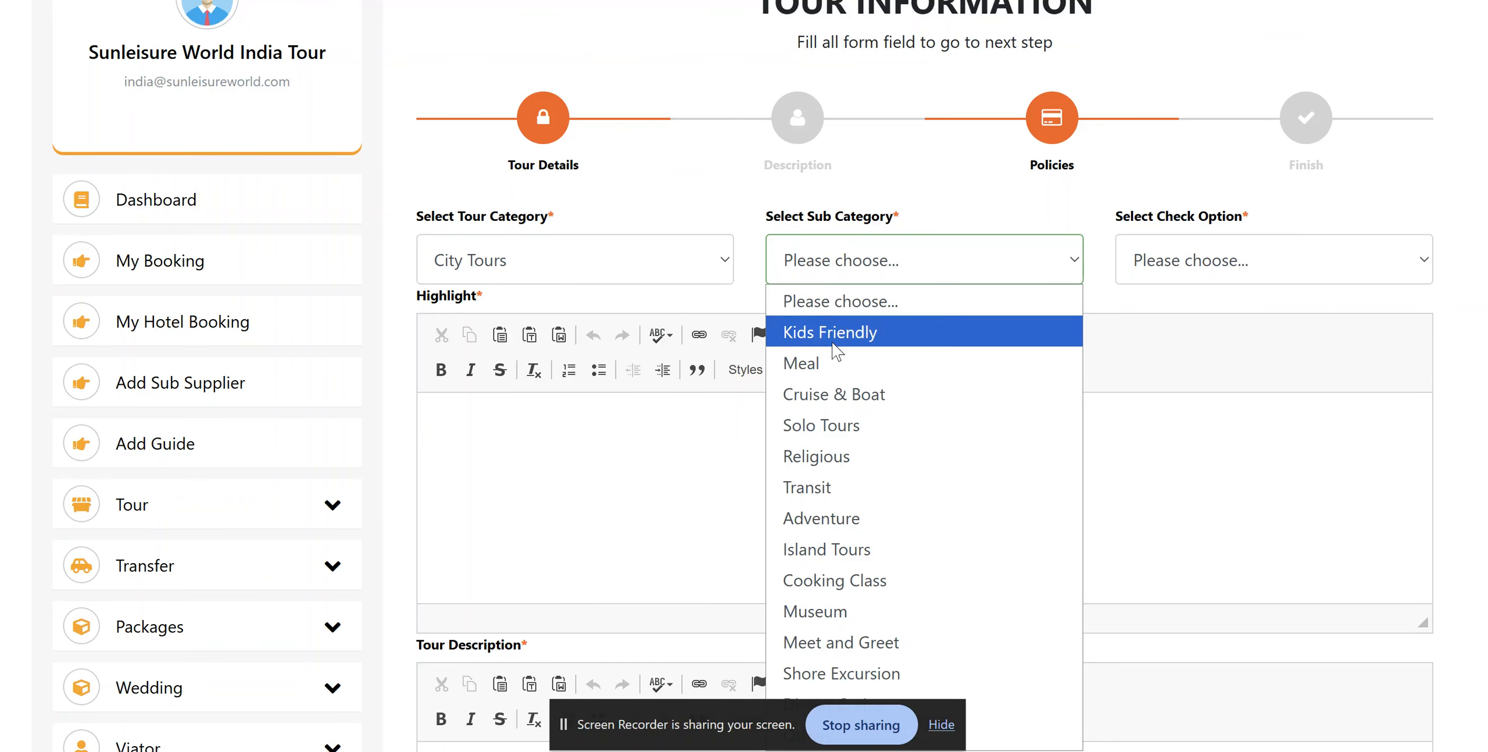
scroll(1130, 409, down, 1)
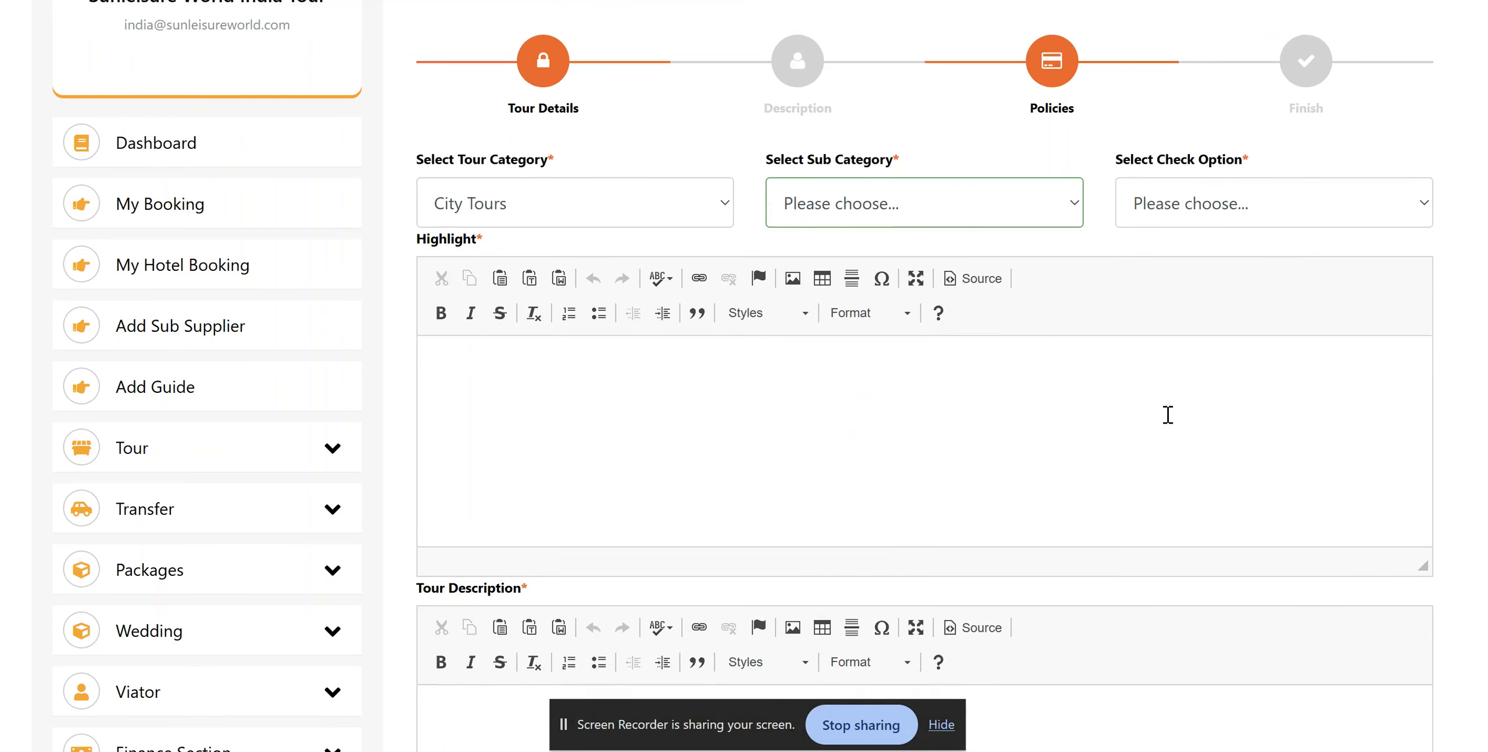
click(889, 174)
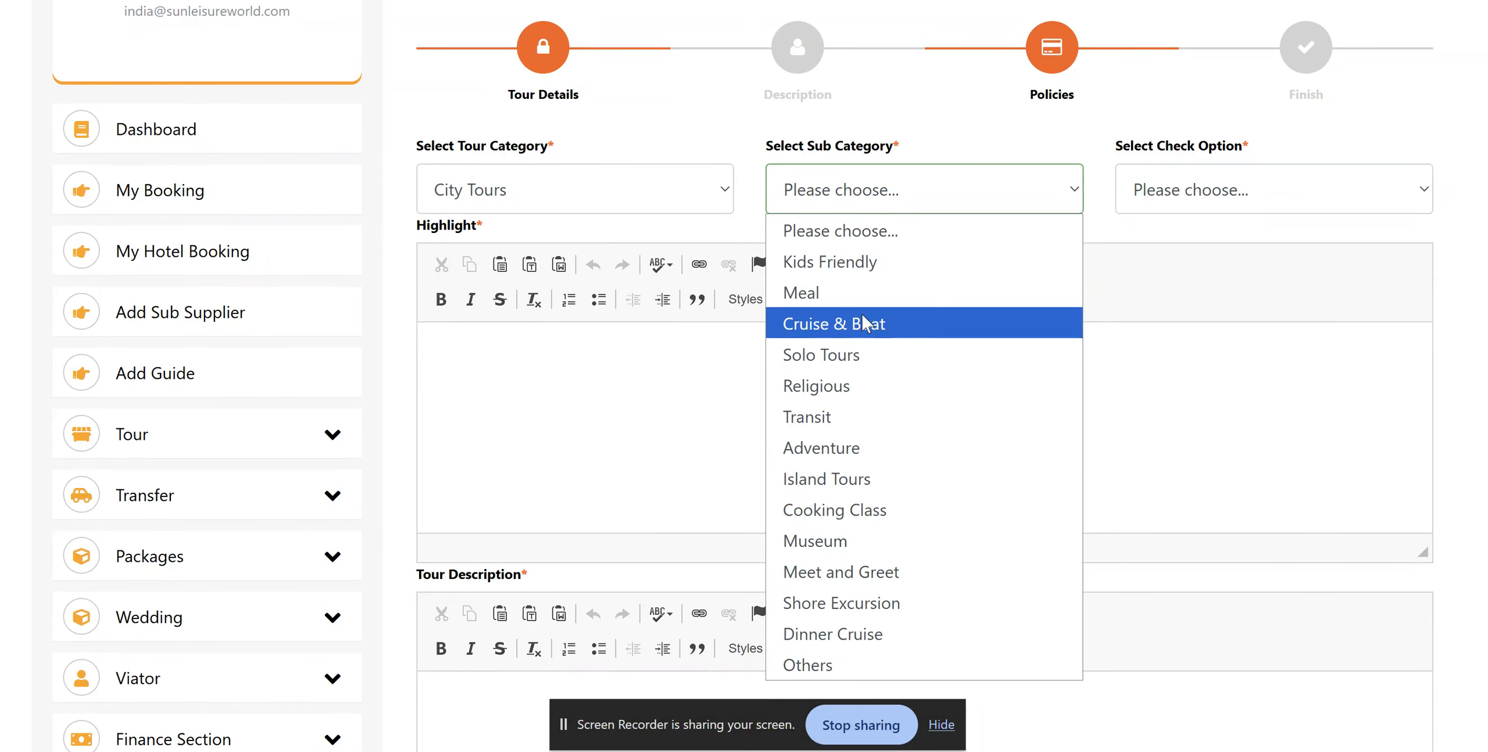
click(831, 664)
click(1180, 202)
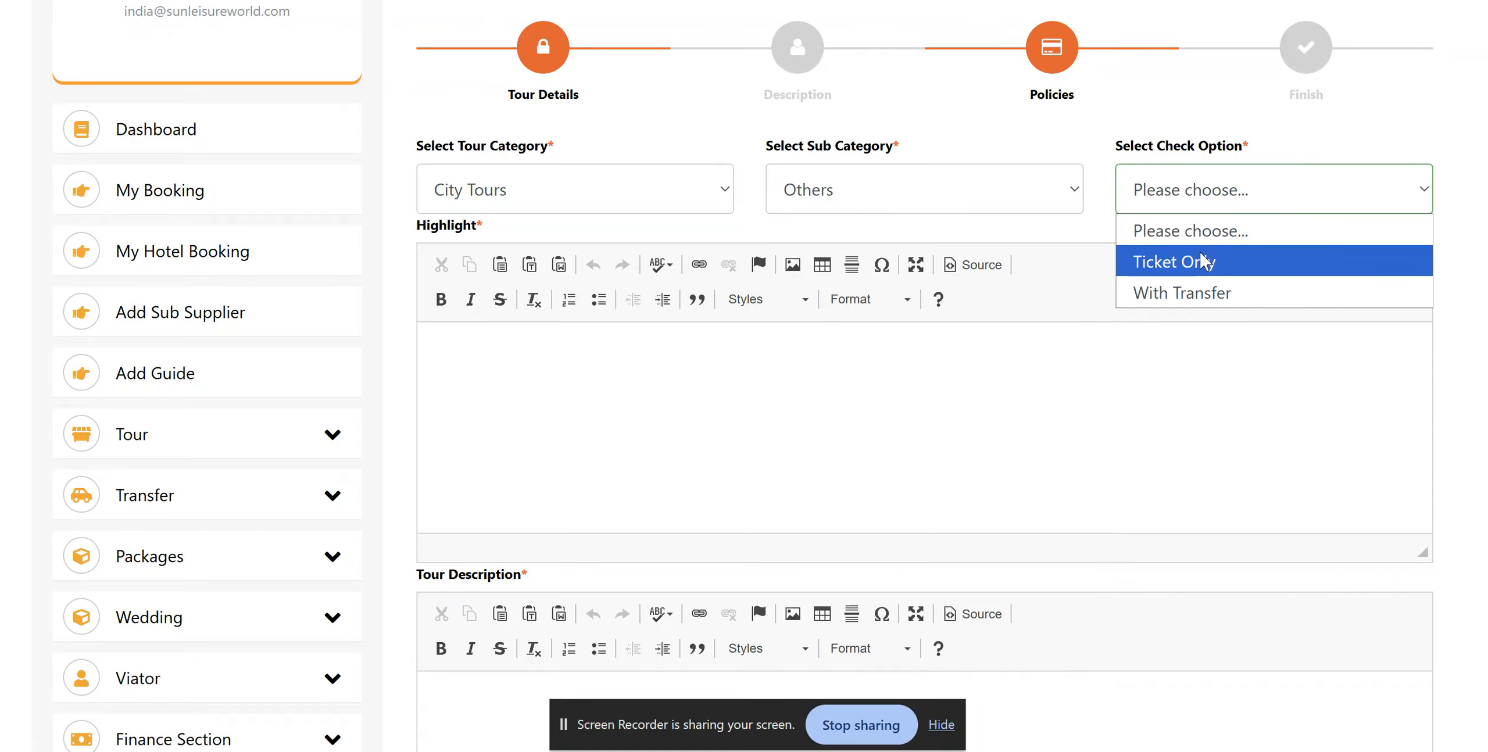
click(1192, 296)
Paste the copied highlights beginning "Experience the magic of Old Delhi" from the clipboard history into the Highlight editor.
click(687, 422)
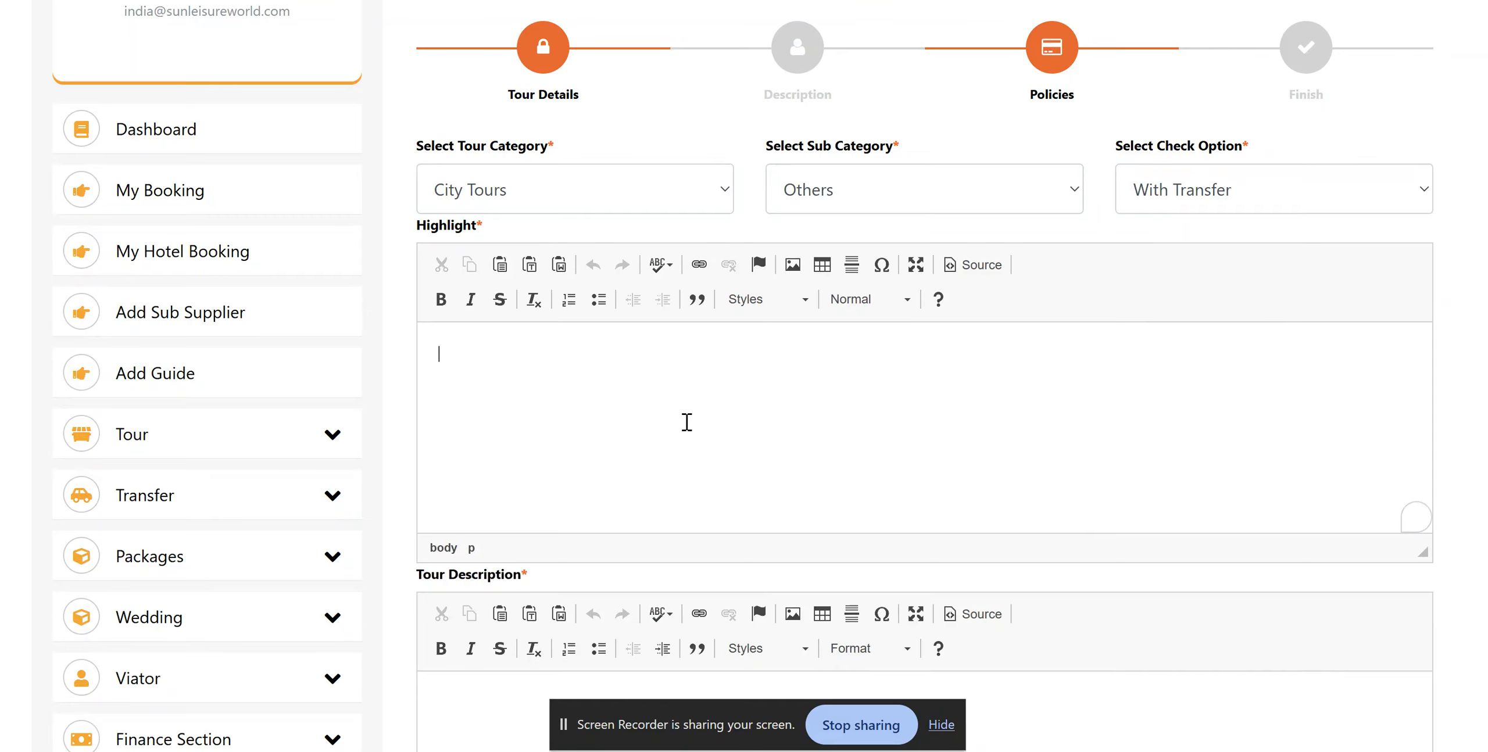
key(super+v)
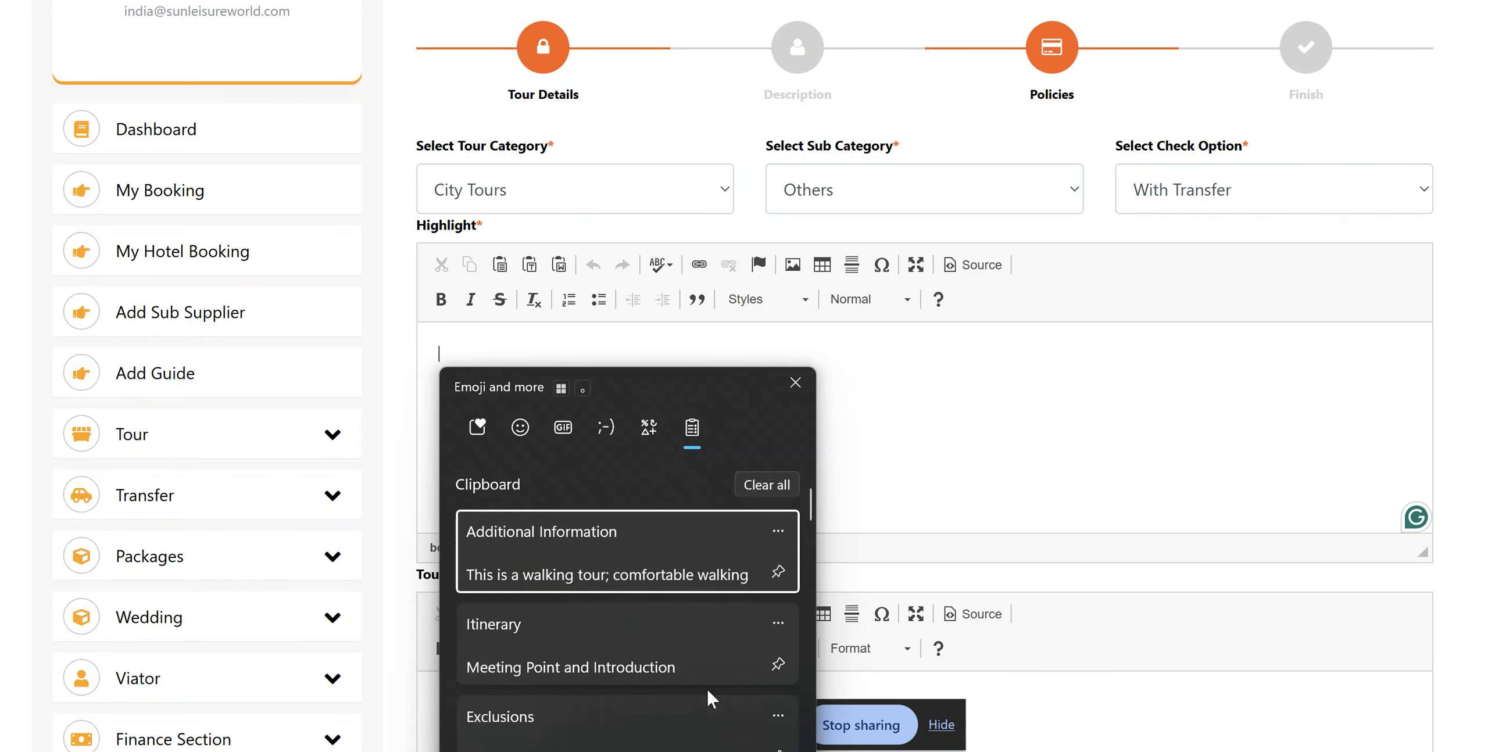
scroll(707, 687, down, 2)
scroll(707, 687, down, 5)
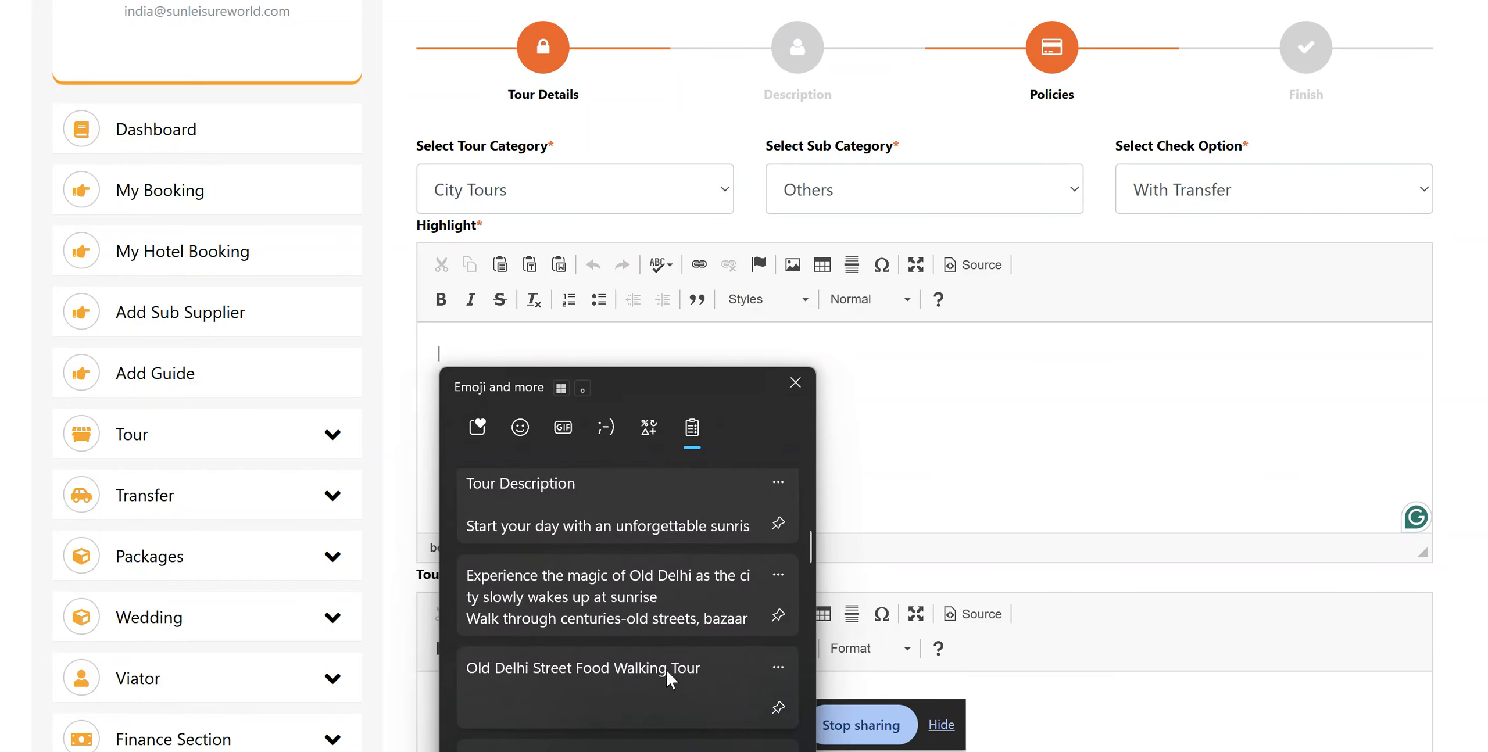
click(600, 591)
Format all the text in the Highlight editor as a bulleted list.
click(694, 464)
key(ctrl+a)
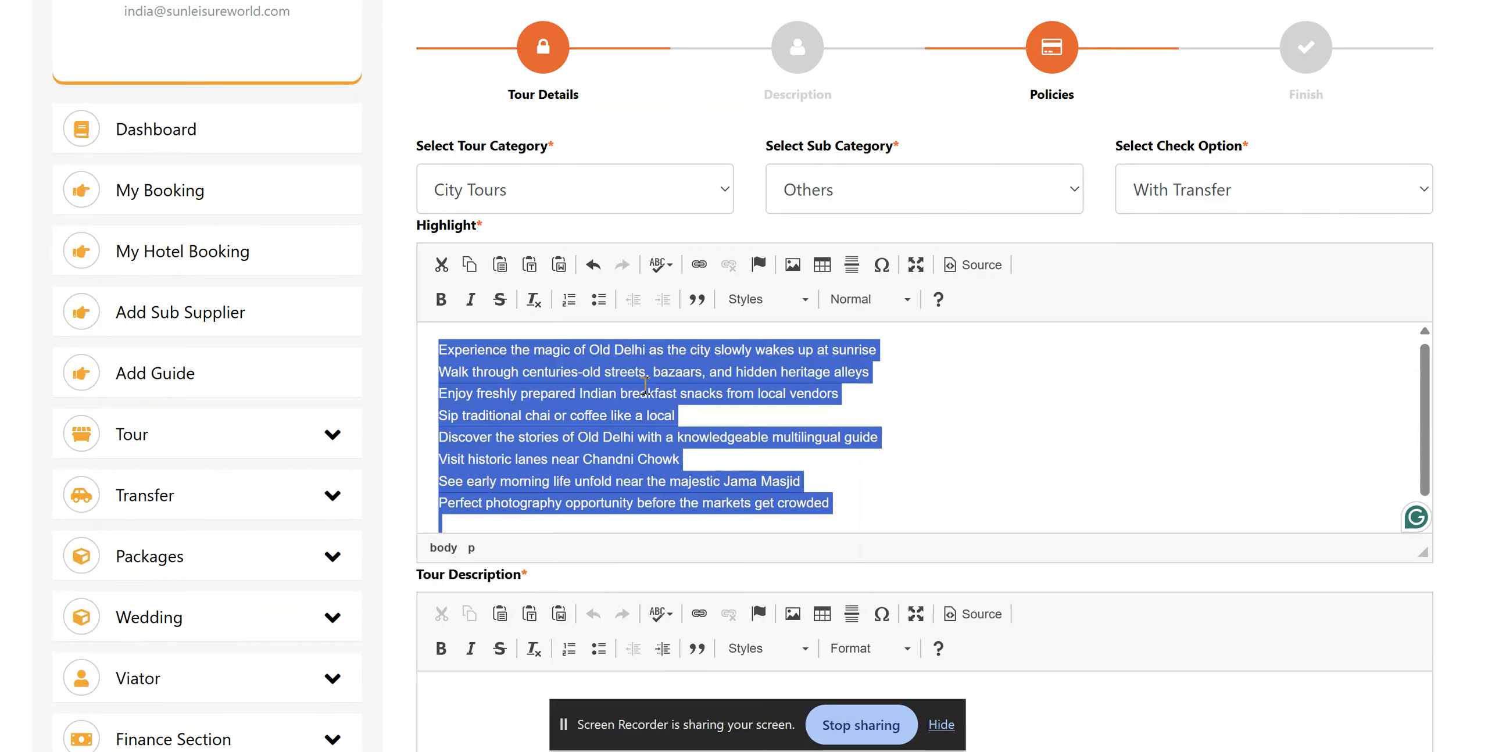
click(598, 299)
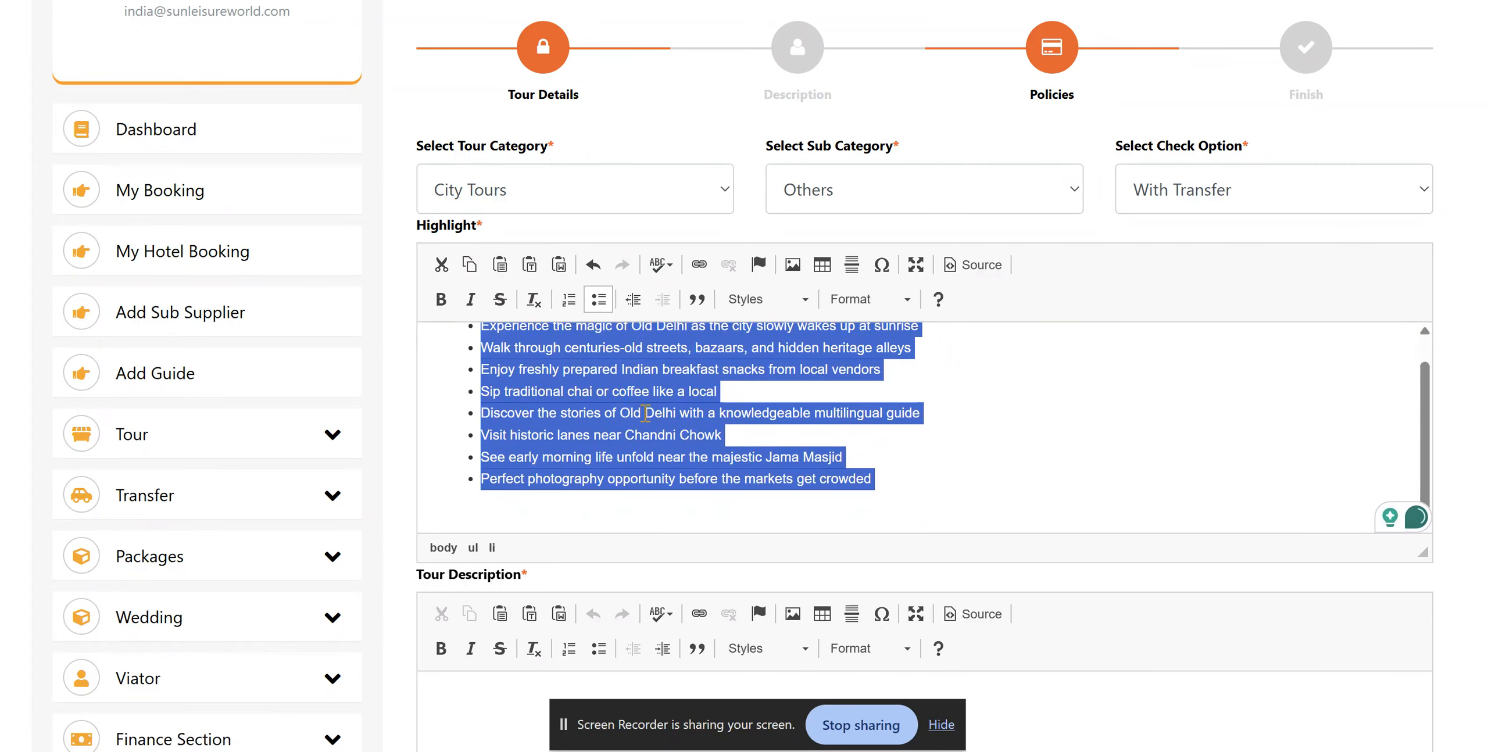
Add two bullets, "Tour duration:" and "Tour time:", to the end of the list in the Highlight editor.
click(873, 489)
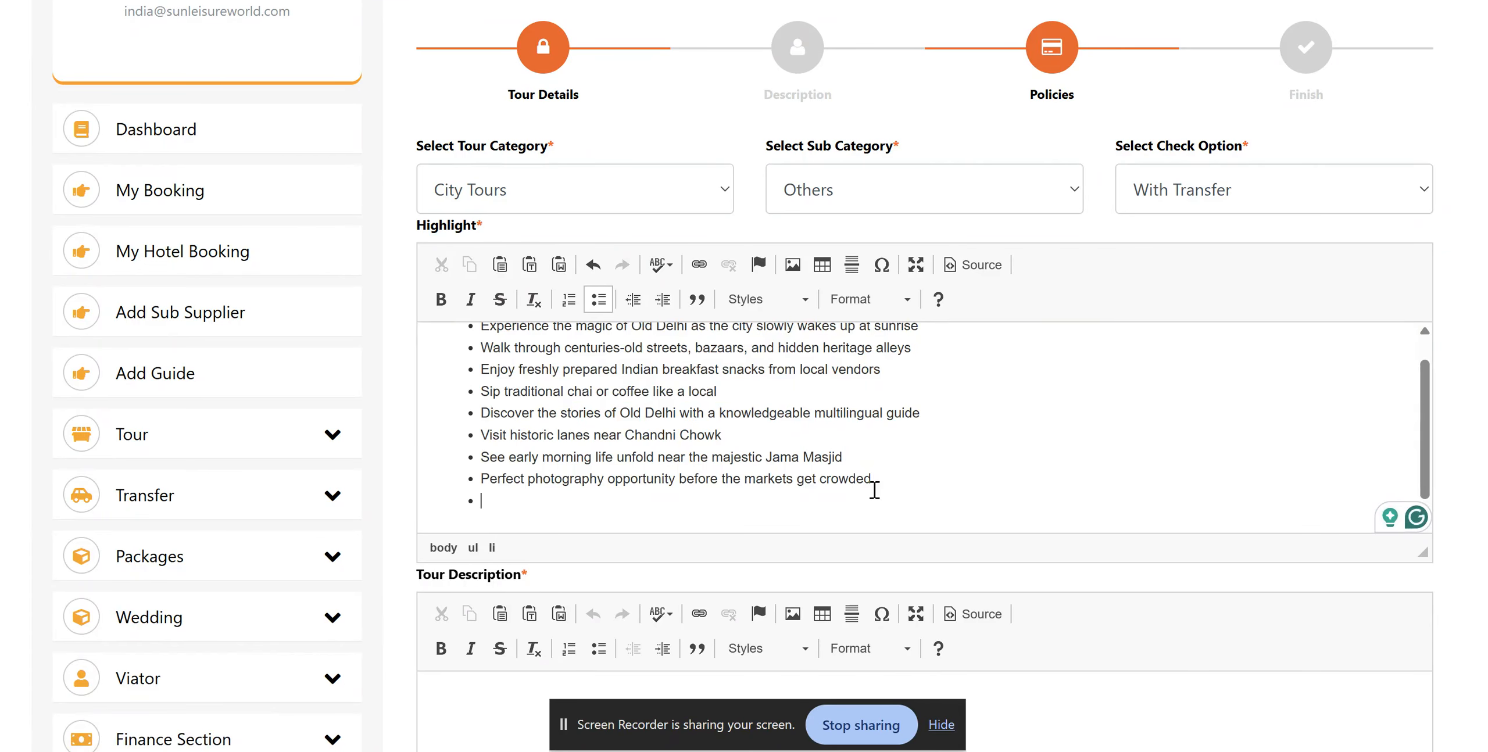
text(Tour duration:)
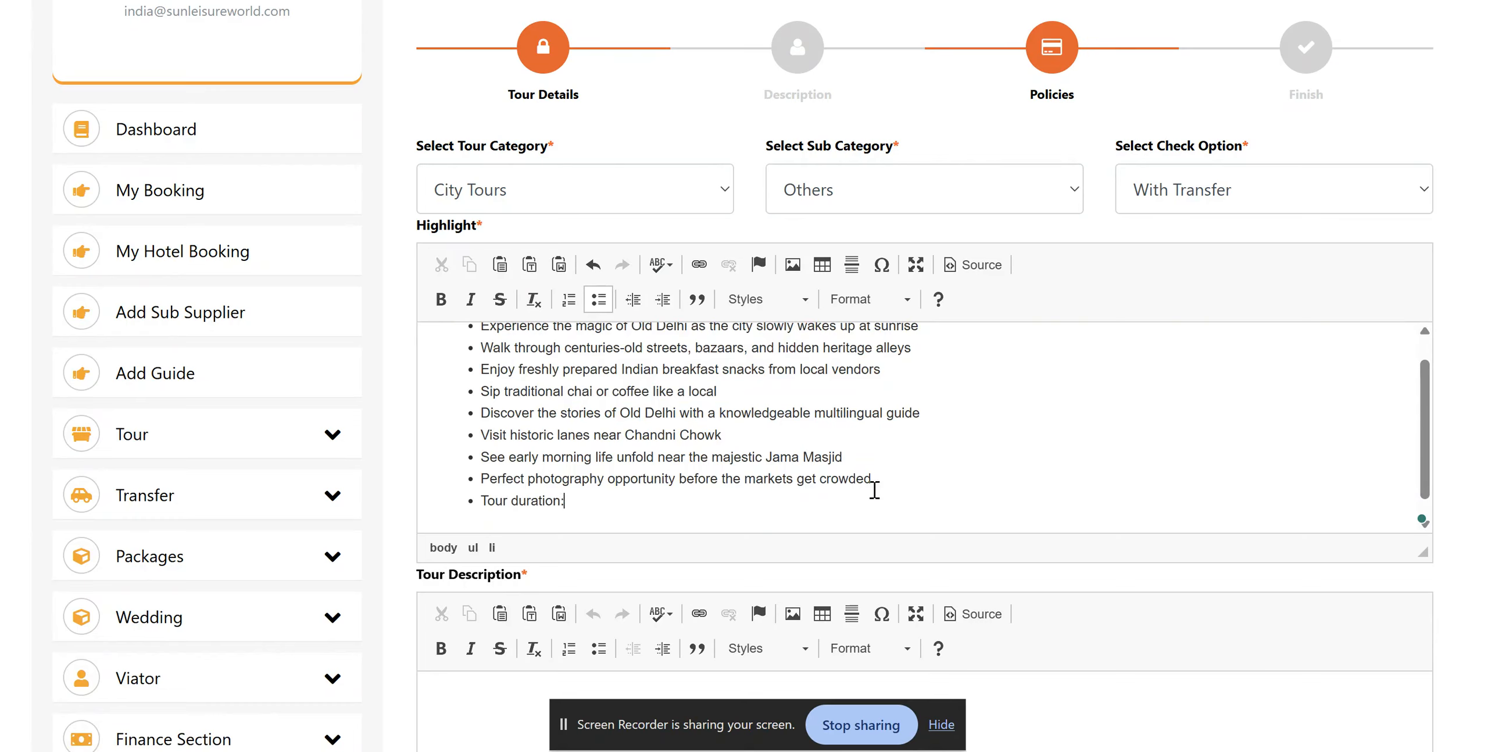
key(Return)
text(Tour timw)
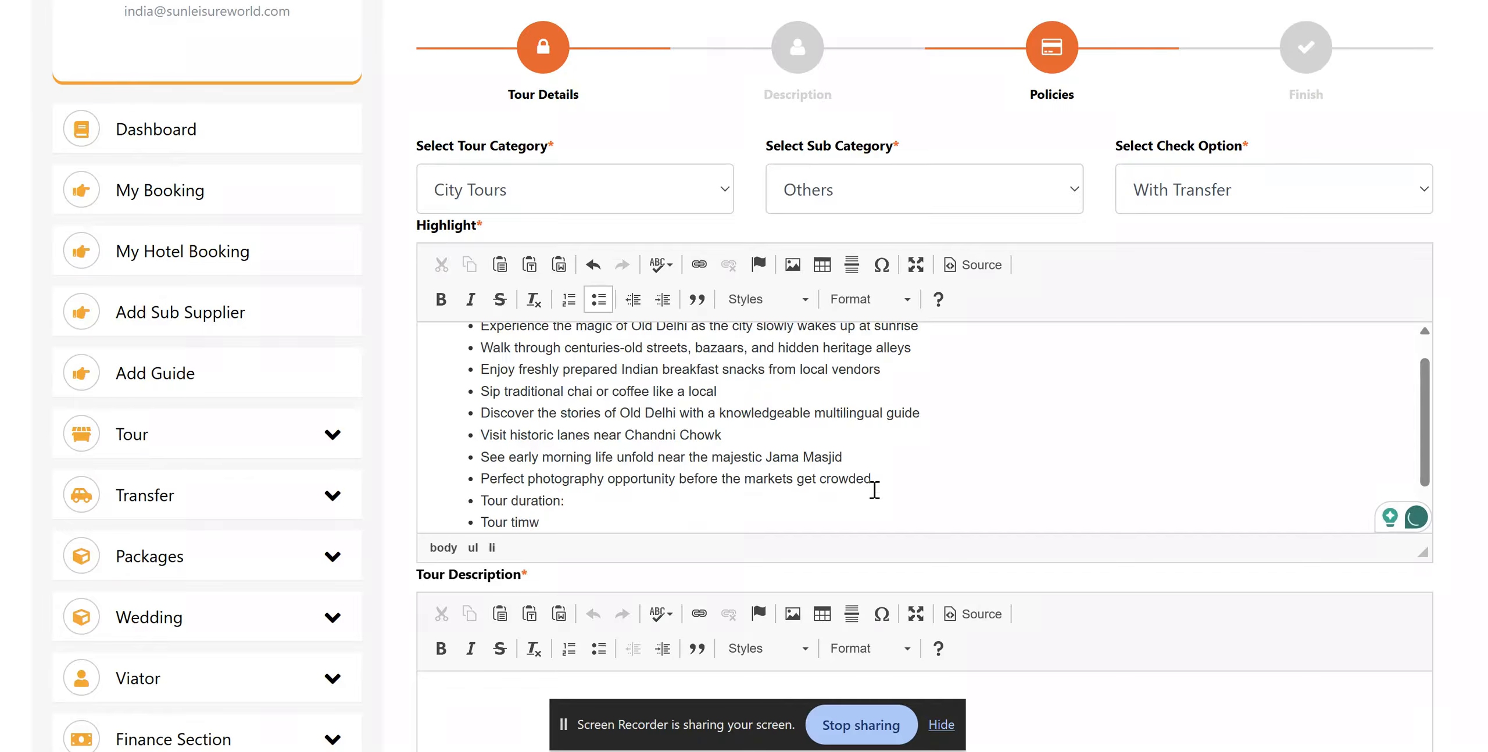
key(BackSpace)
text(e:)
key(shift+Return)
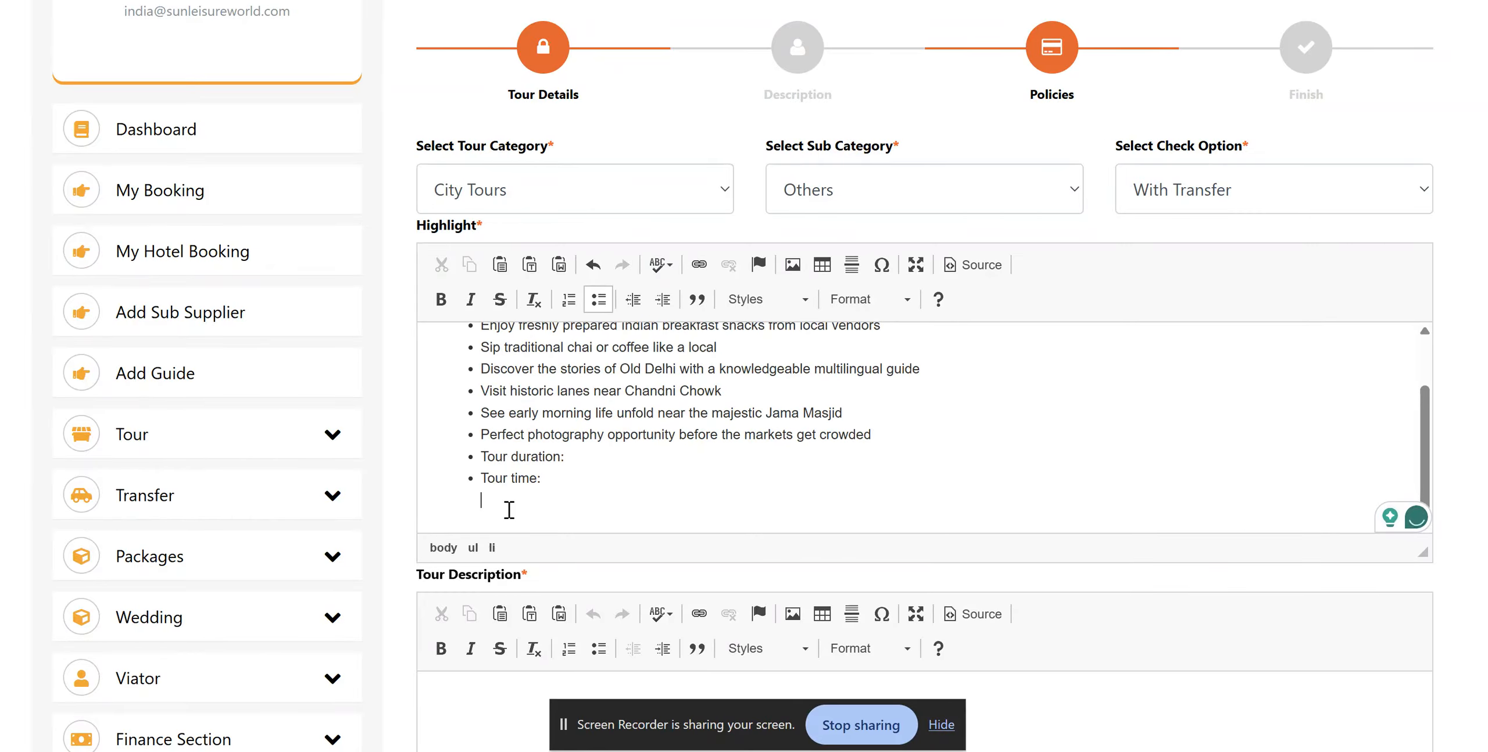
key(BackSpace)
Paste the copied tour description from the clipboard history into the Tour Description editor and remove its "Tour Description" heading line.
scroll(510, 510, down, 5)
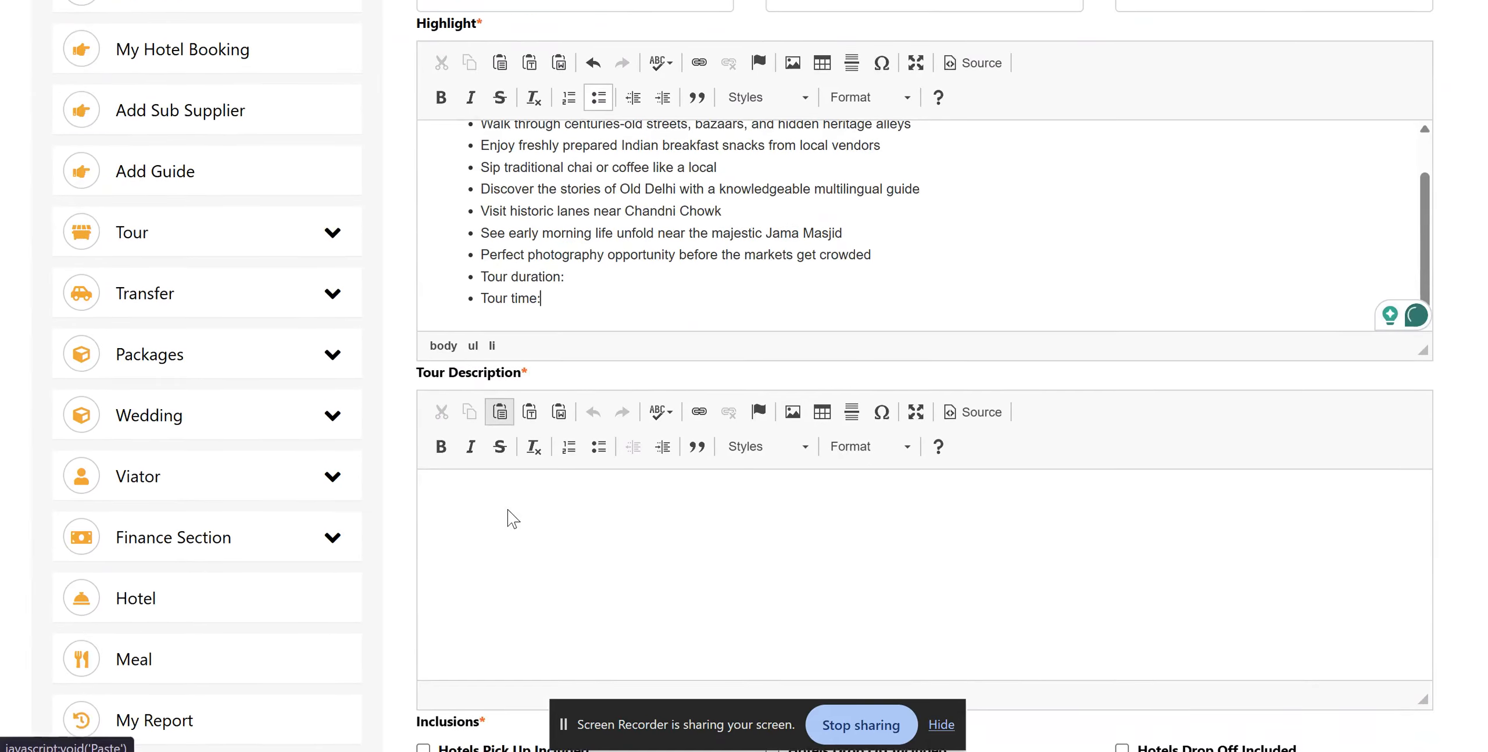
click(494, 498)
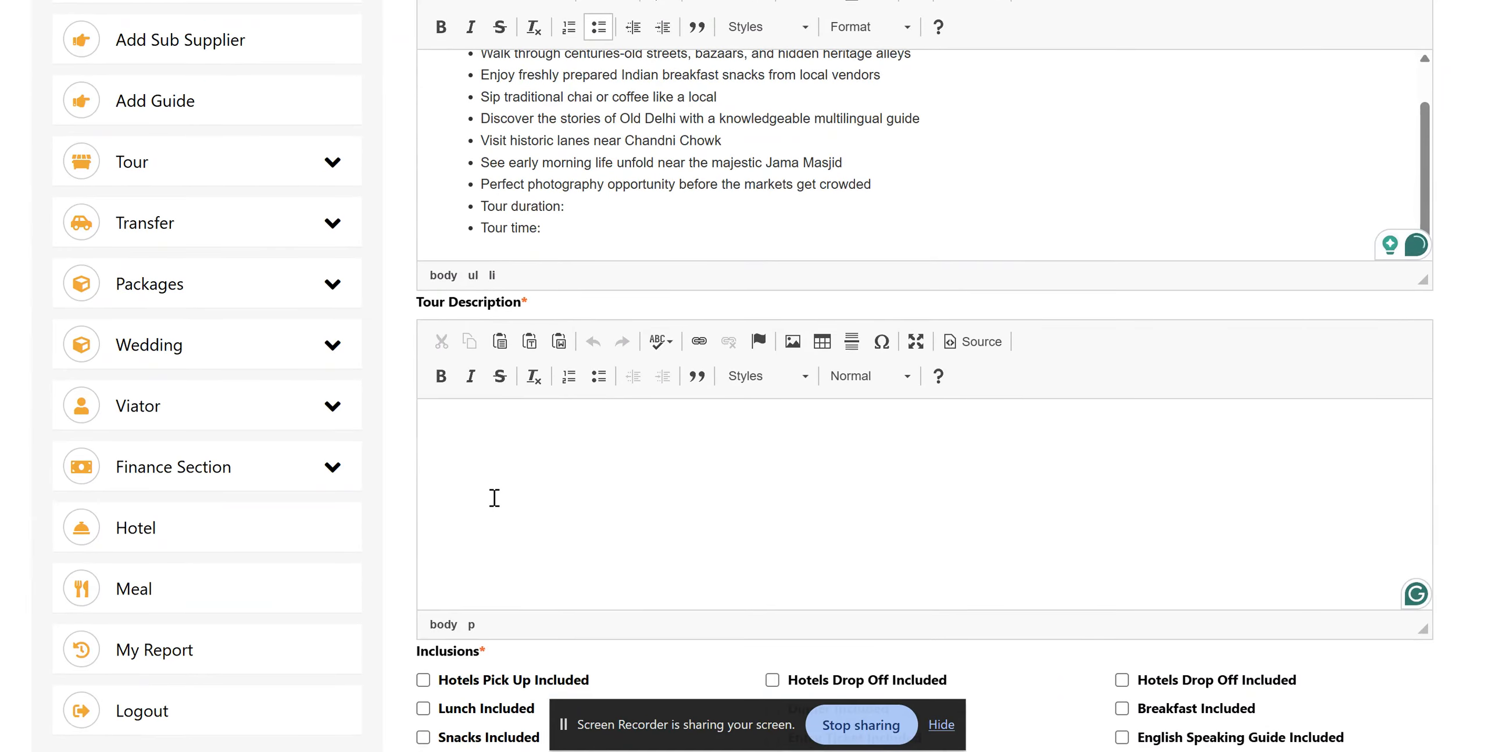
key(super+v)
scroll(509, 275, down, 5)
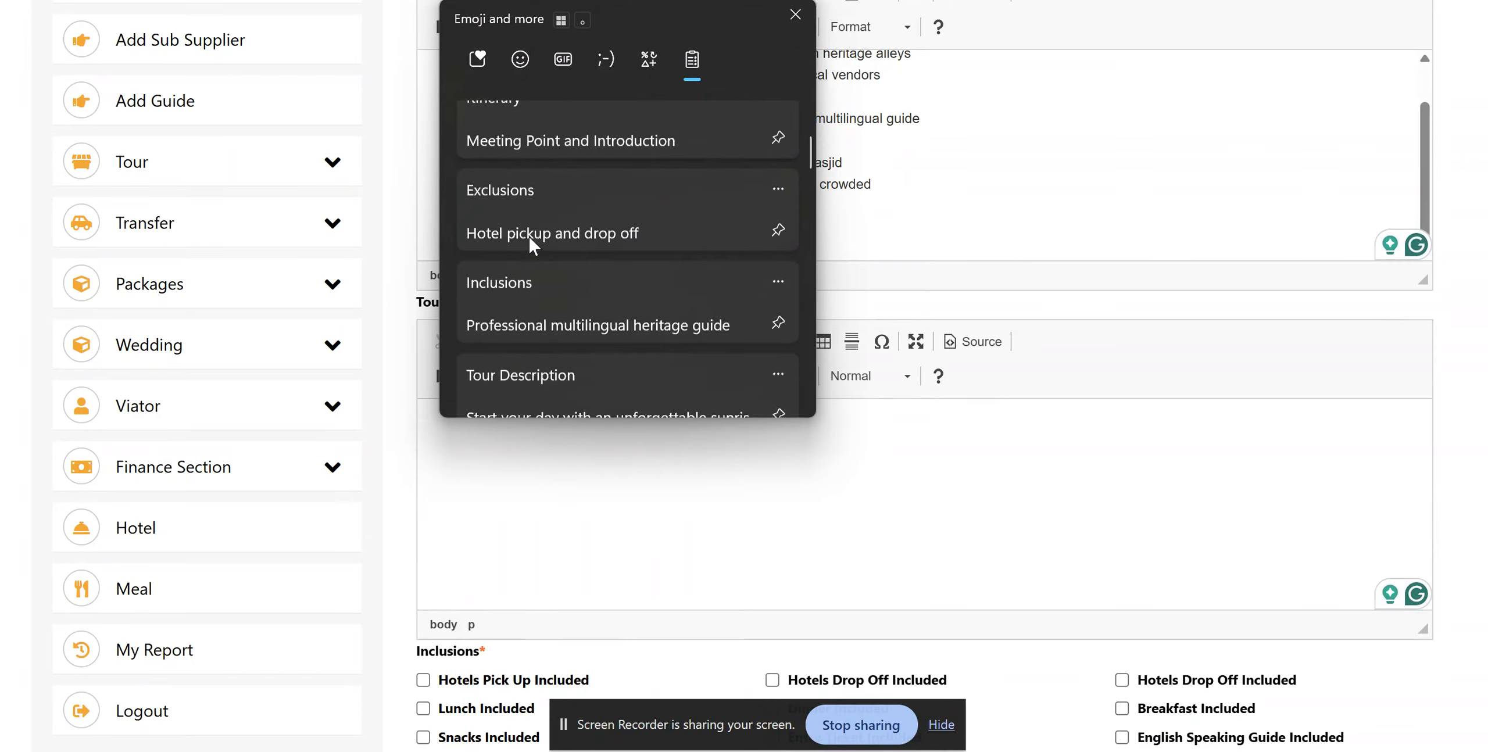
click(545, 249)
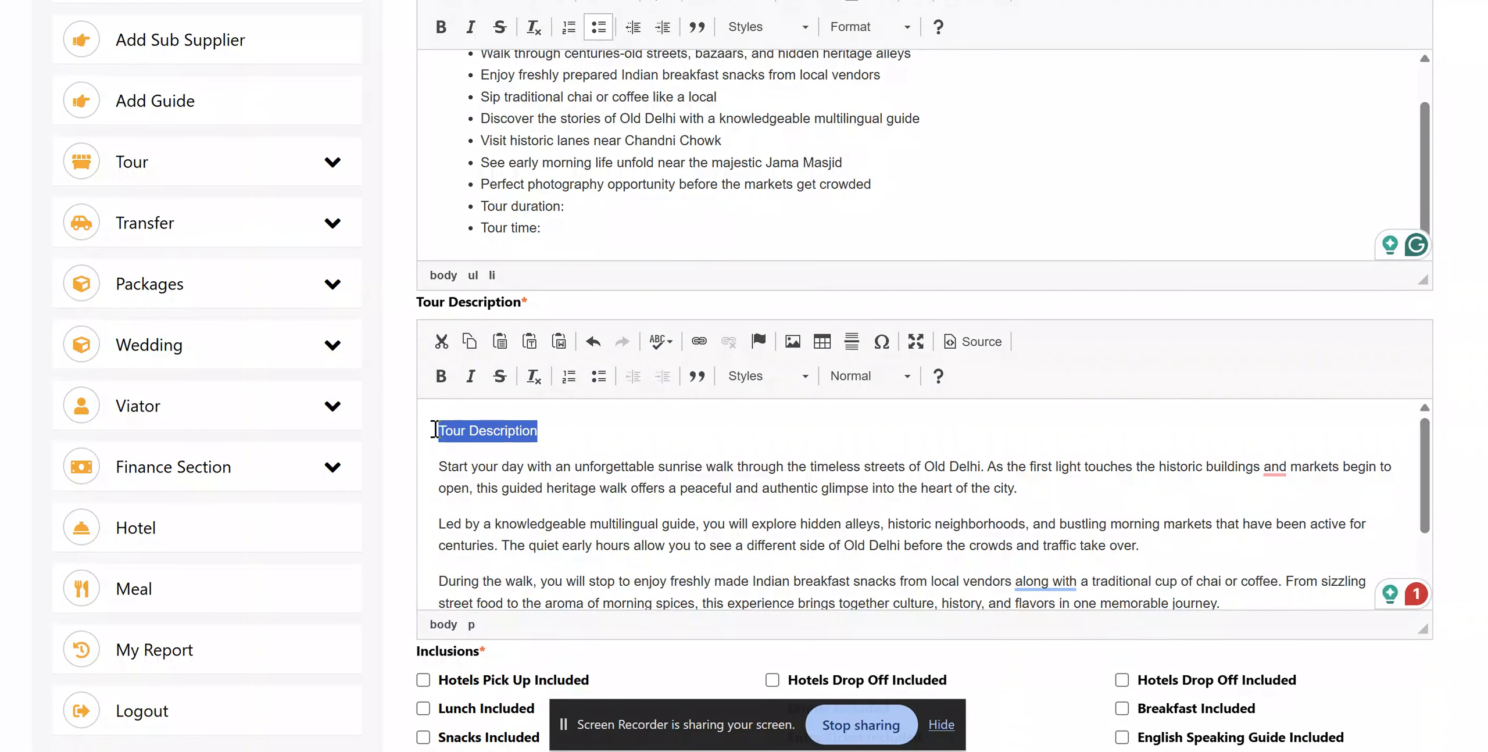
key(BackSpace)
Add a bold "Itinerary" heading below the last description paragraph, separated by a blank line, with an empty line under it.
scroll(658, 503, down, 3)
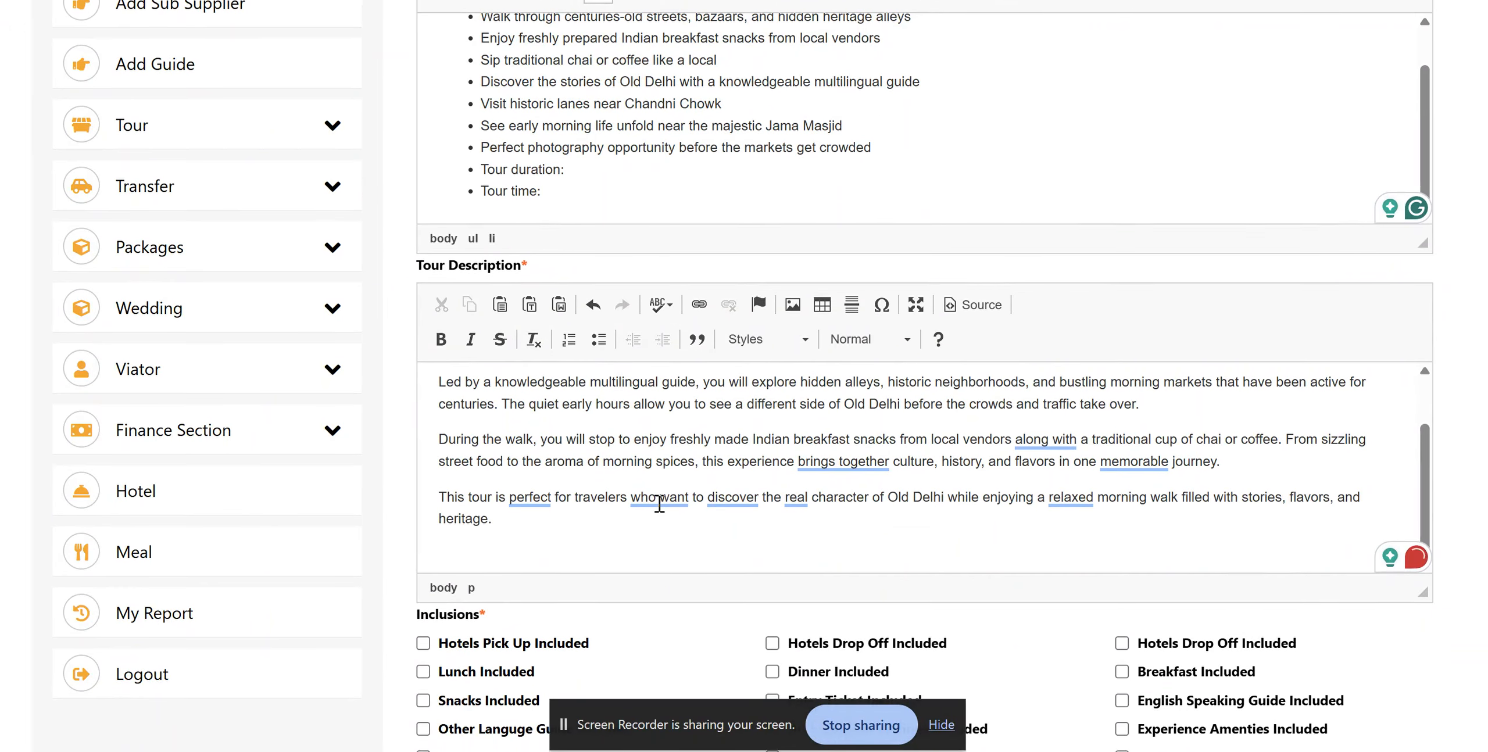
click(548, 527)
text(Itinerar)
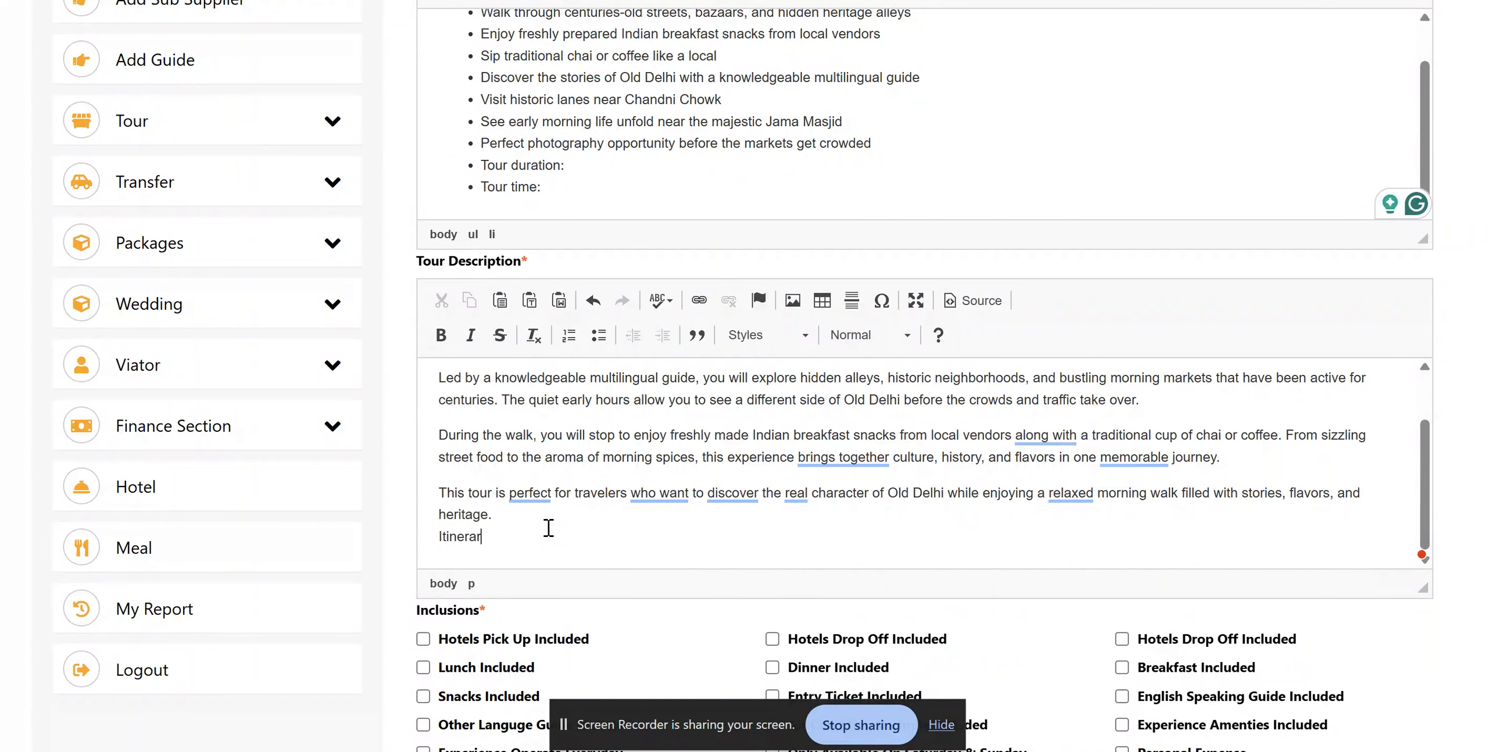
text(uy)
key(Return)
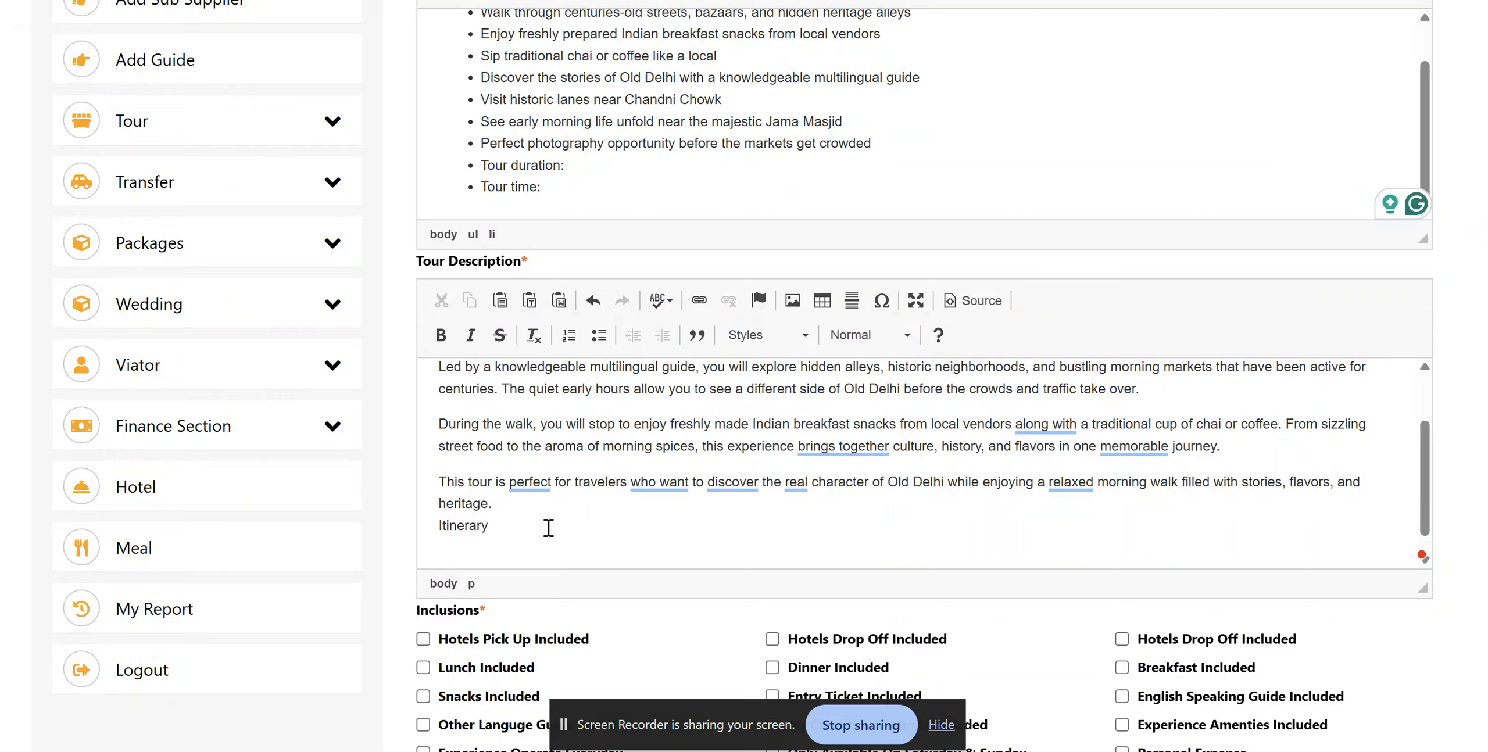
drag(490, 527, 434, 526)
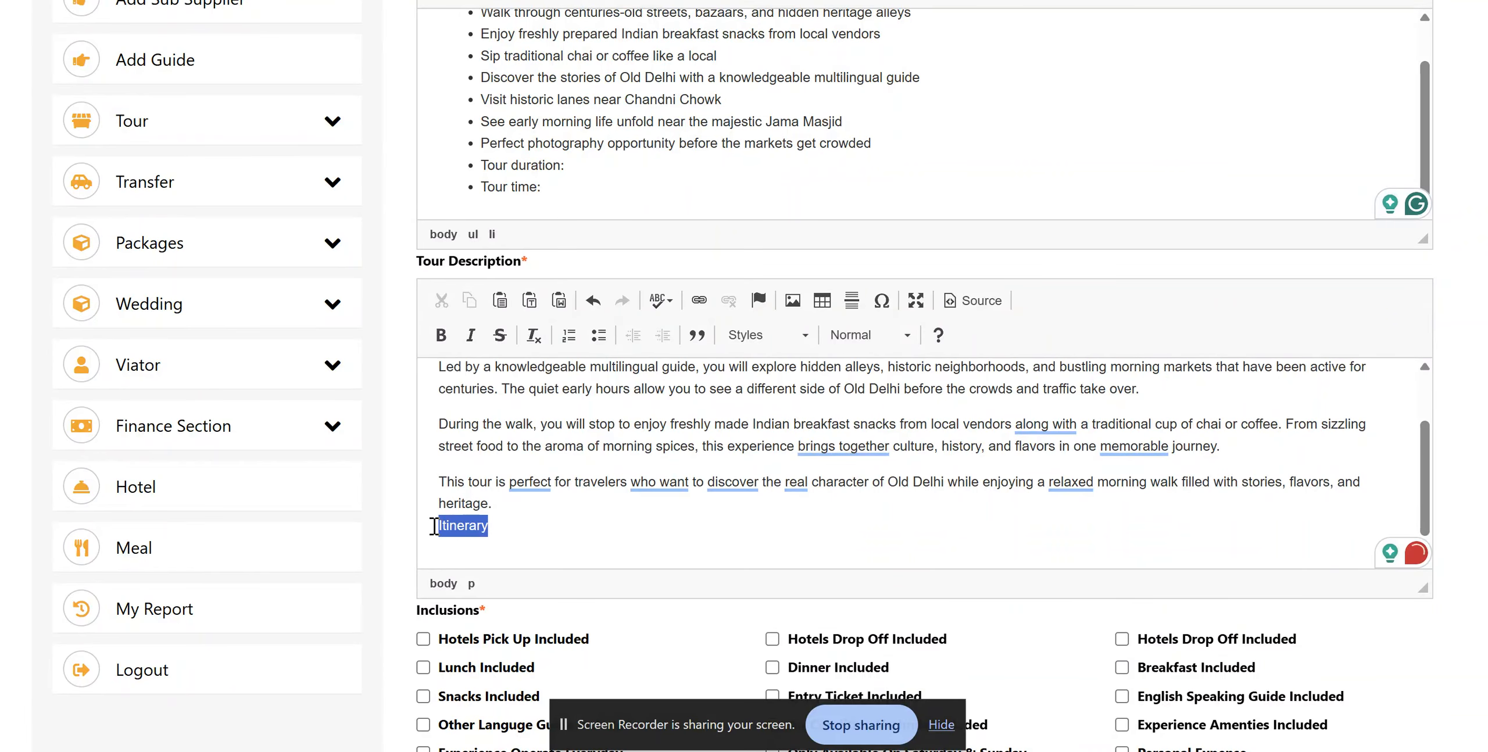
key(ctrl+b)
click(501, 509)
key(Return)
scroll(499, 504, down, 1)
click(488, 529)
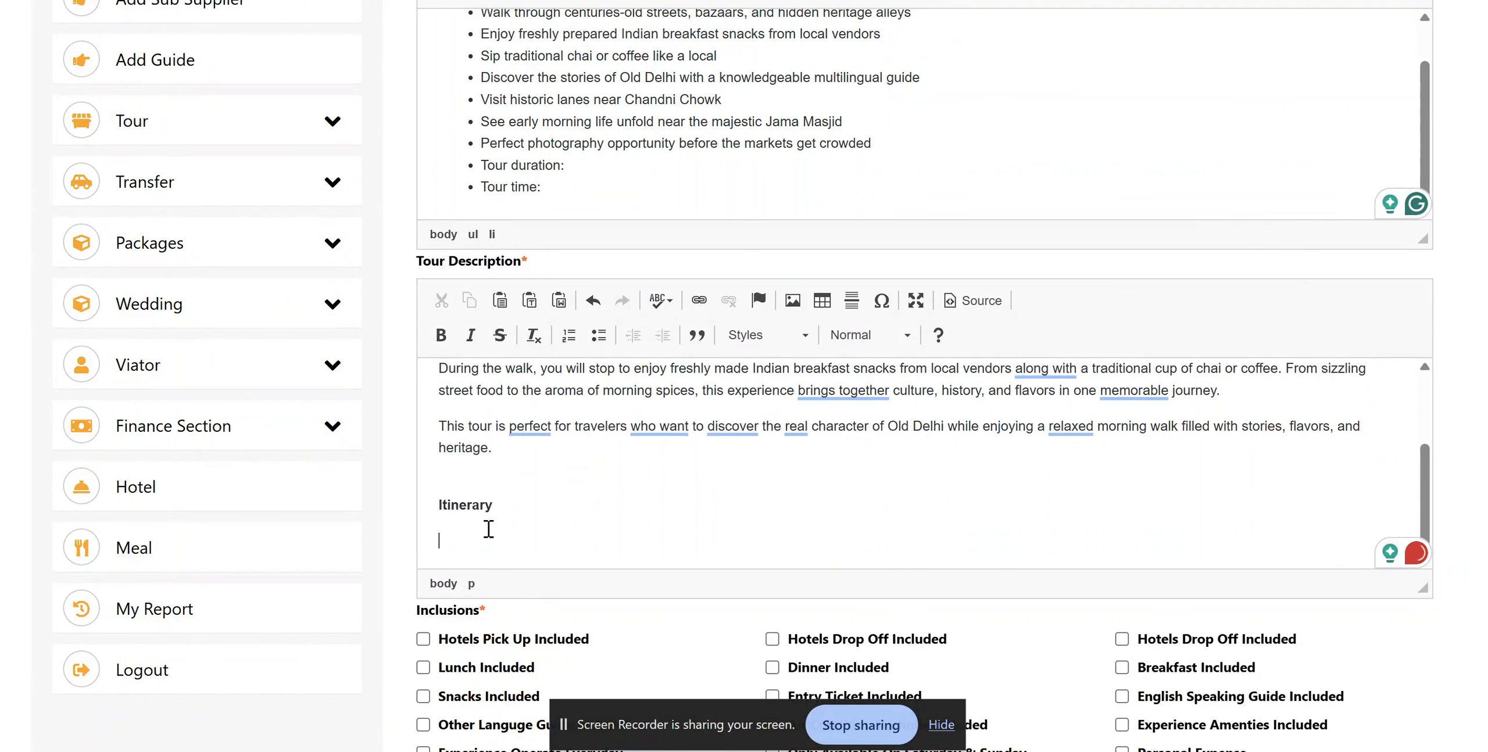
Paste the copied itinerary beginning "Meeting Point and Introduction" from the clipboard history under the bold Itinerary heading.
key(super+v)
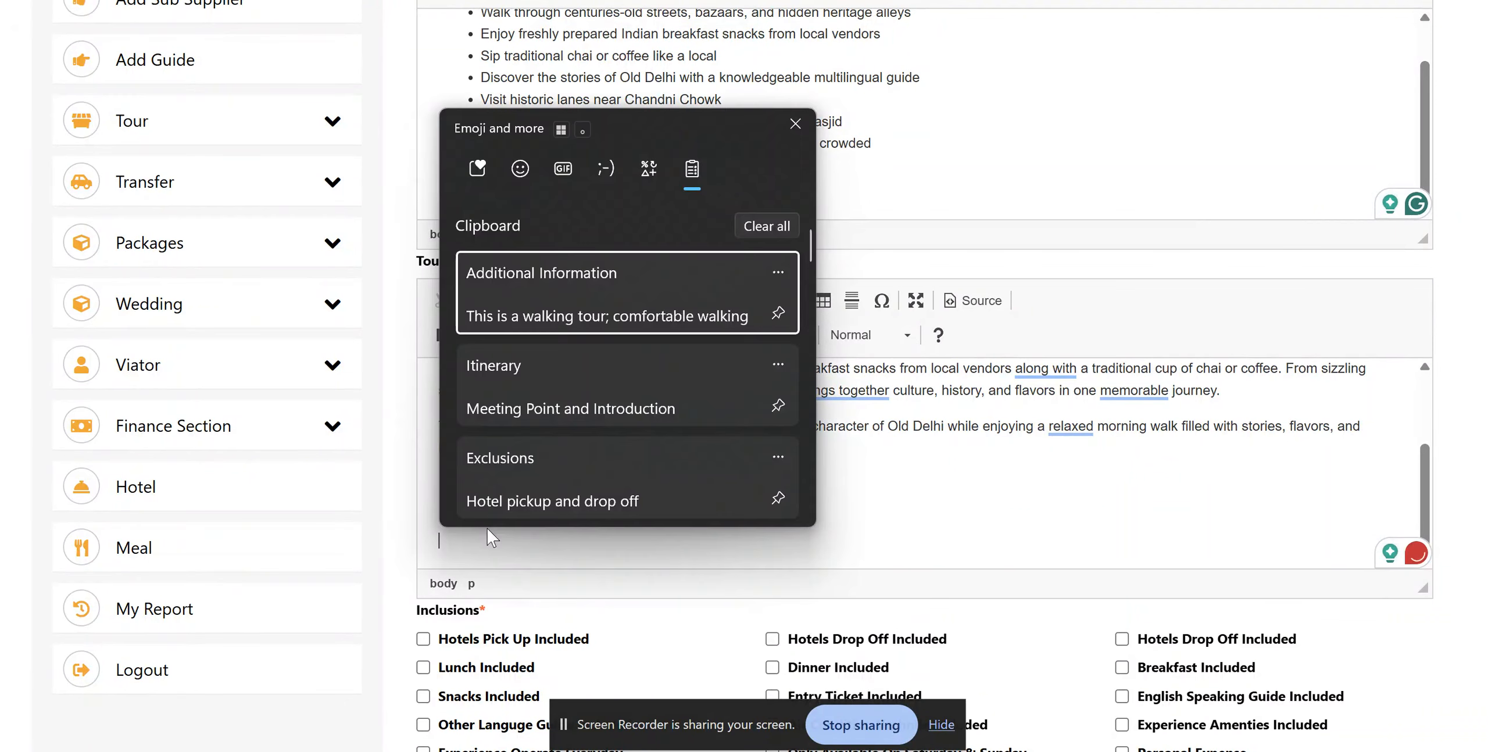
click(514, 416)
scroll(522, 415, up, 7)
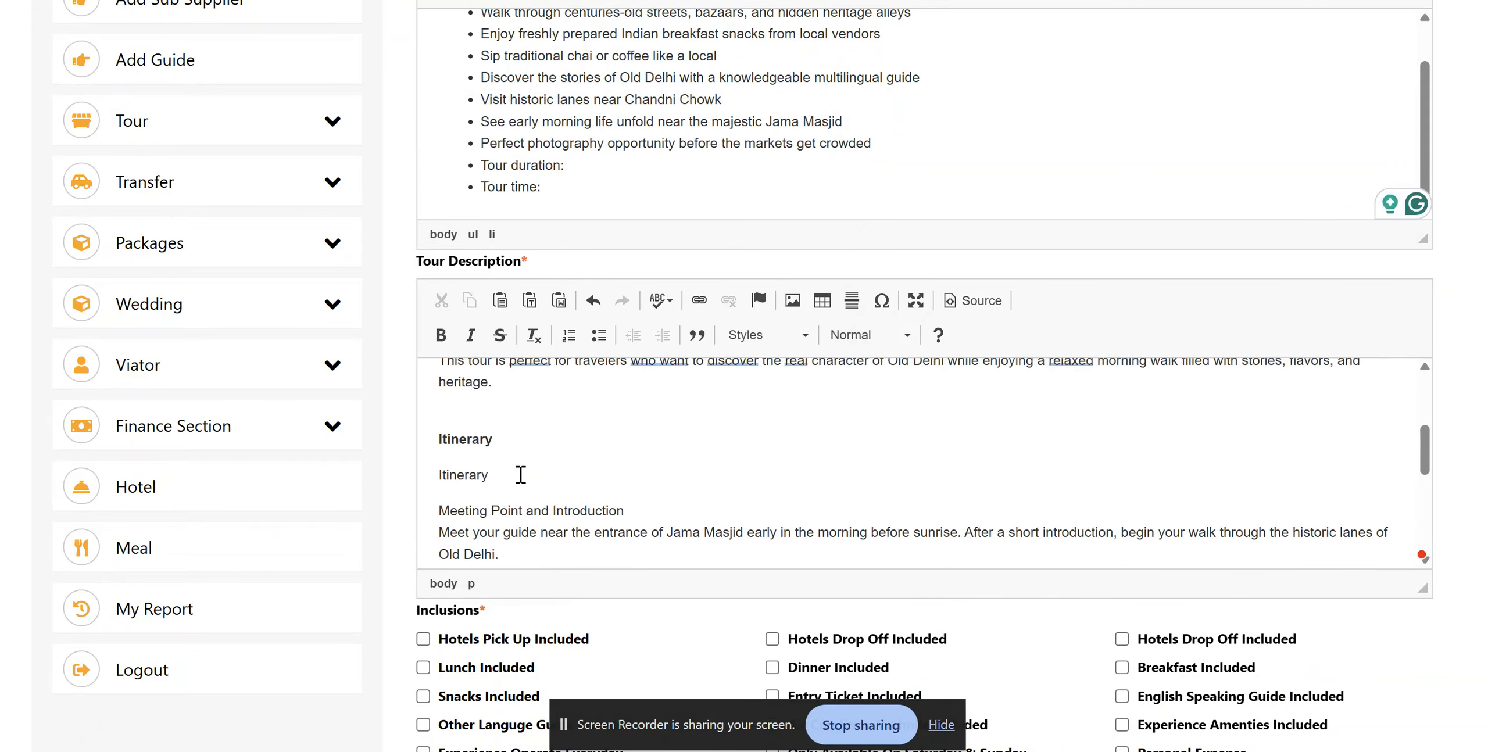
Remove the duplicate plain "Itinerary" line and format the pasted itinerary text as a bulleted list.
drag(440, 515, 611, 537)
key(BackSpace)
click(599, 335)
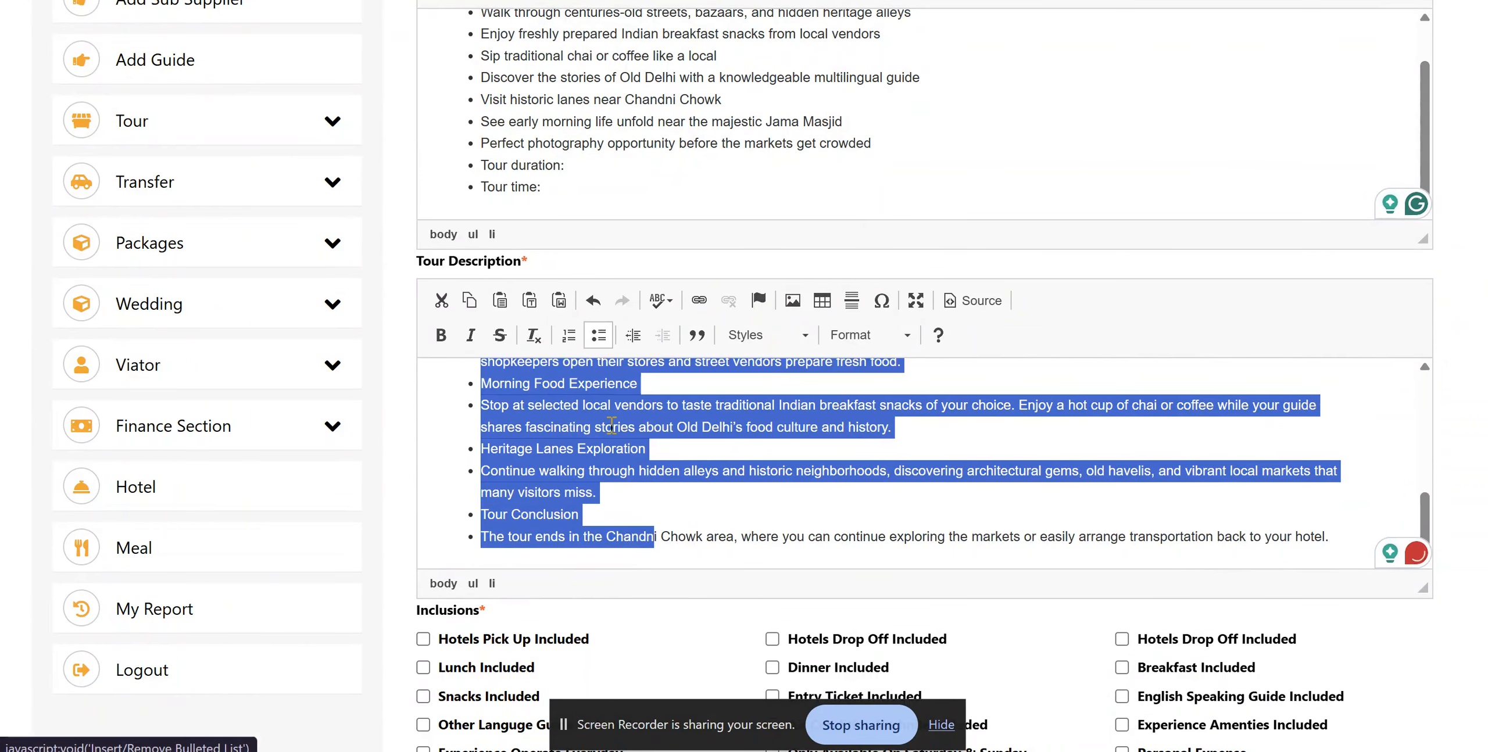
Mark Hotels Pick Up Included, Hotels Drop Off Included and English Speaking Guide Included as the tour's inclusions.
scroll(615, 433, down, 3)
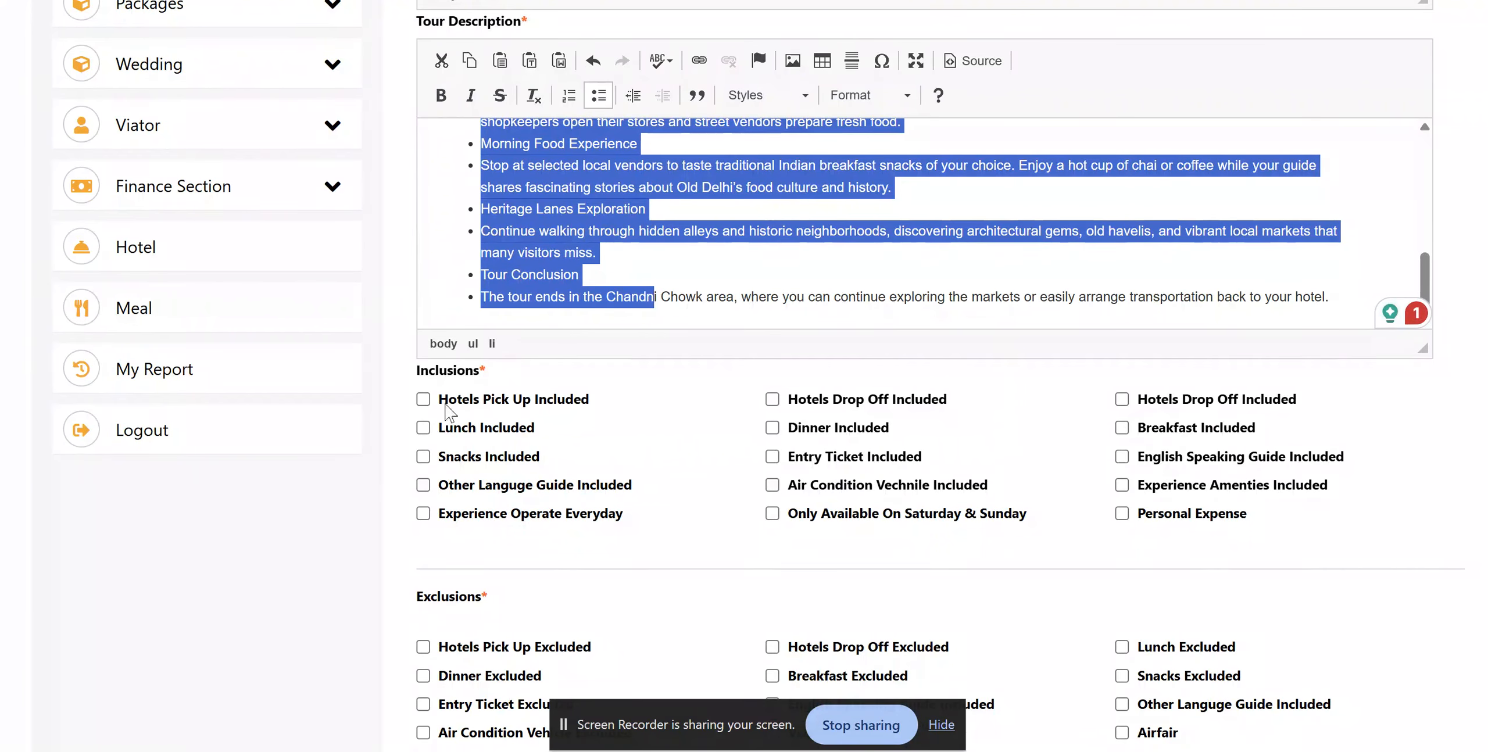
scroll(512, 431, down, 1)
scroll(511, 430, down, 1)
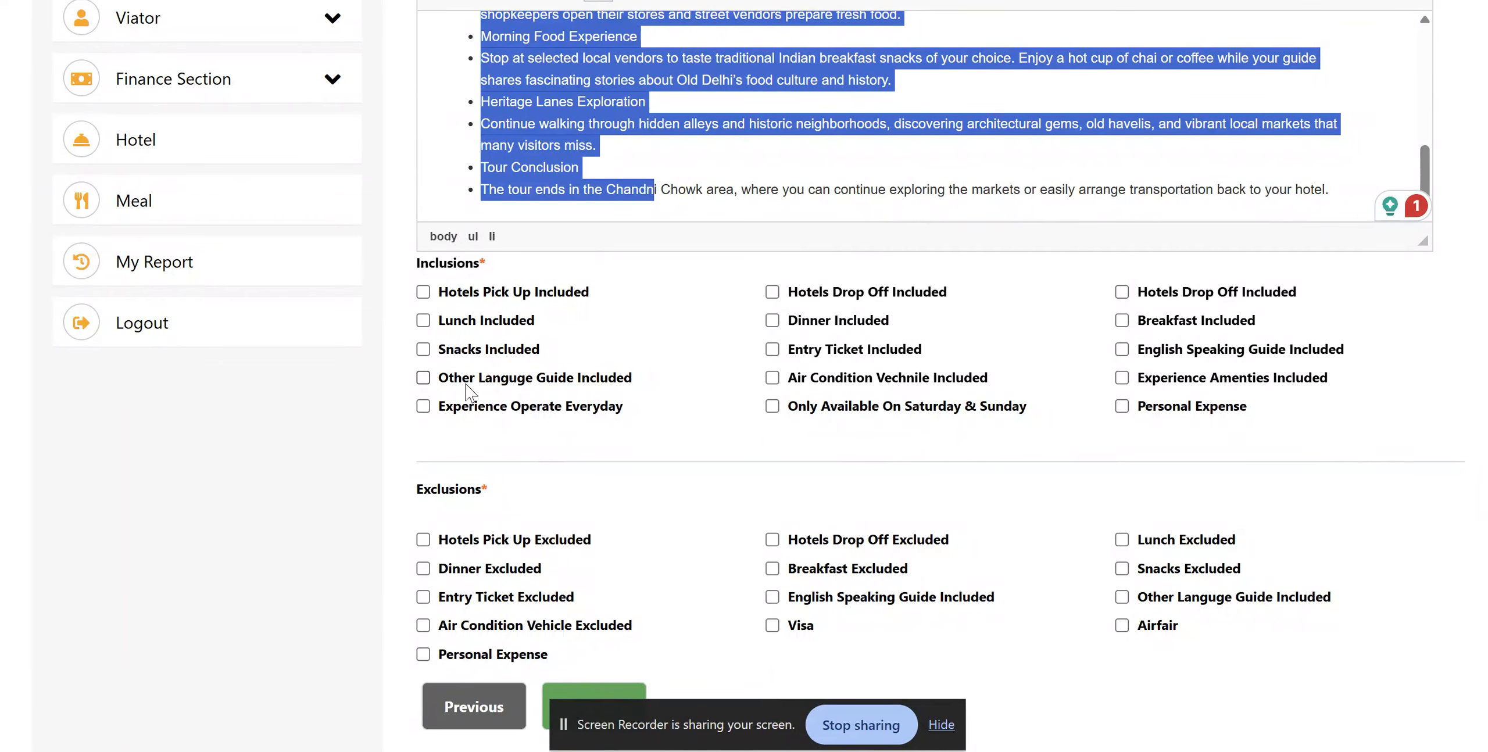
click(423, 292)
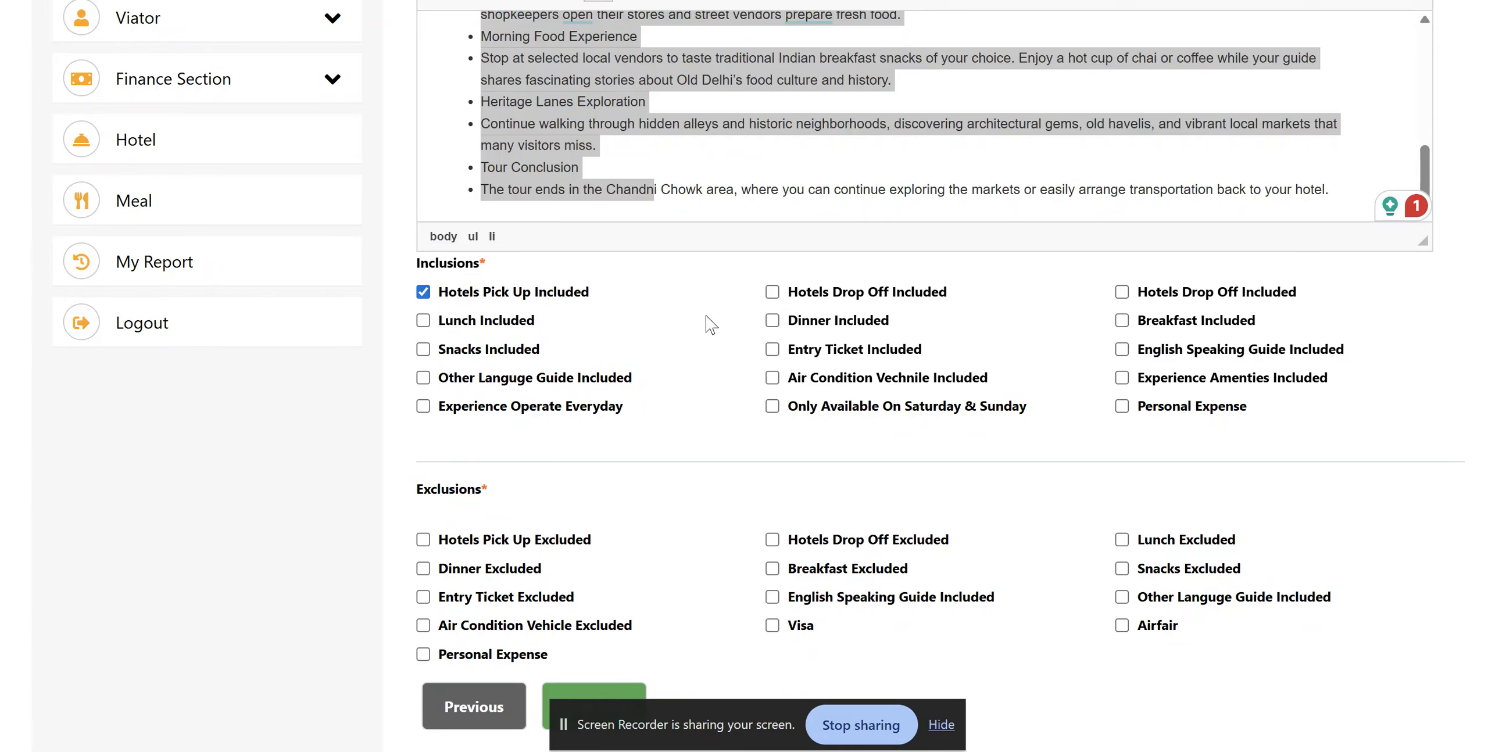
click(774, 294)
click(1123, 350)
Mark Personal Expense and Airfair as the tour's exclusions and proceed to the next form step.
scroll(804, 424, down, 1)
scroll(618, 223, down, 2)
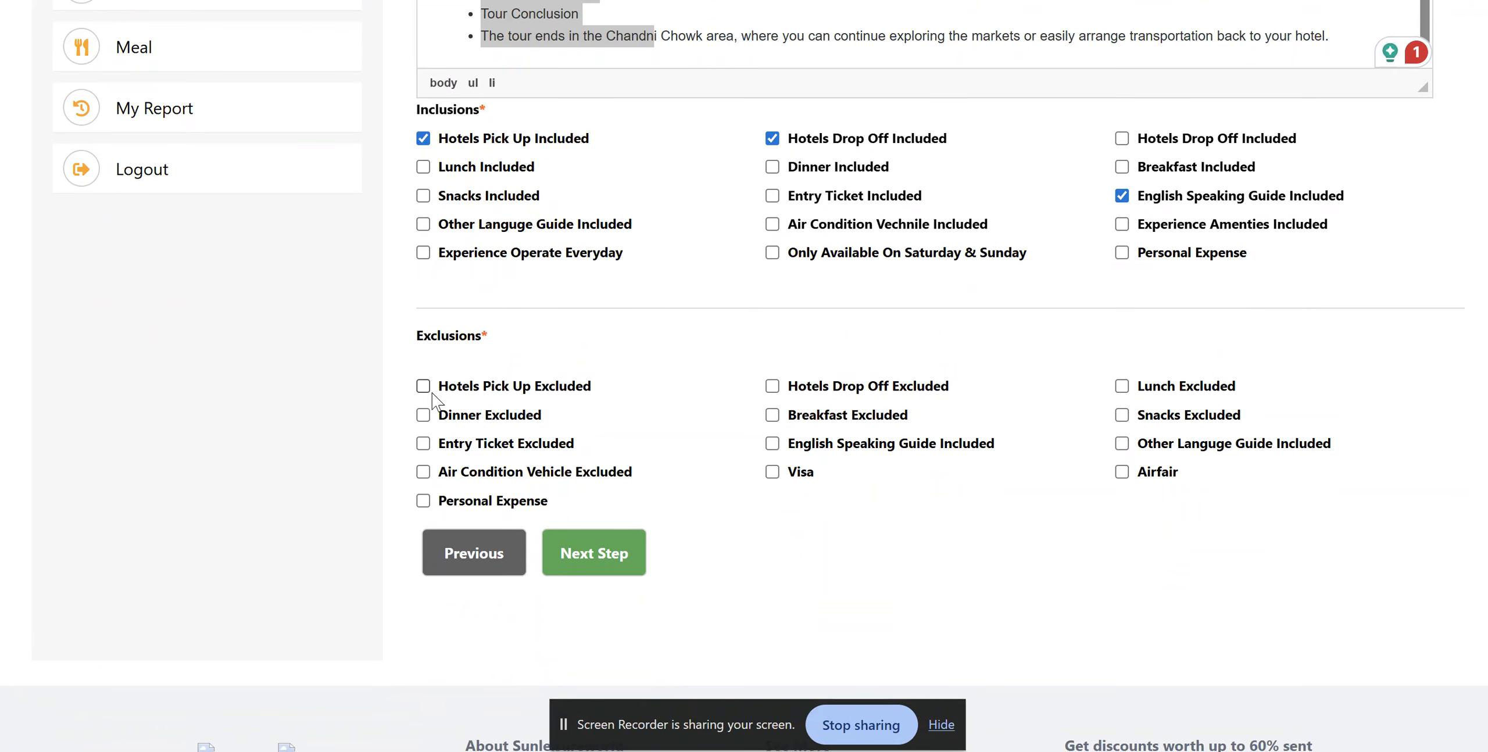
click(425, 501)
click(1132, 478)
scroll(688, 493, down, 1)
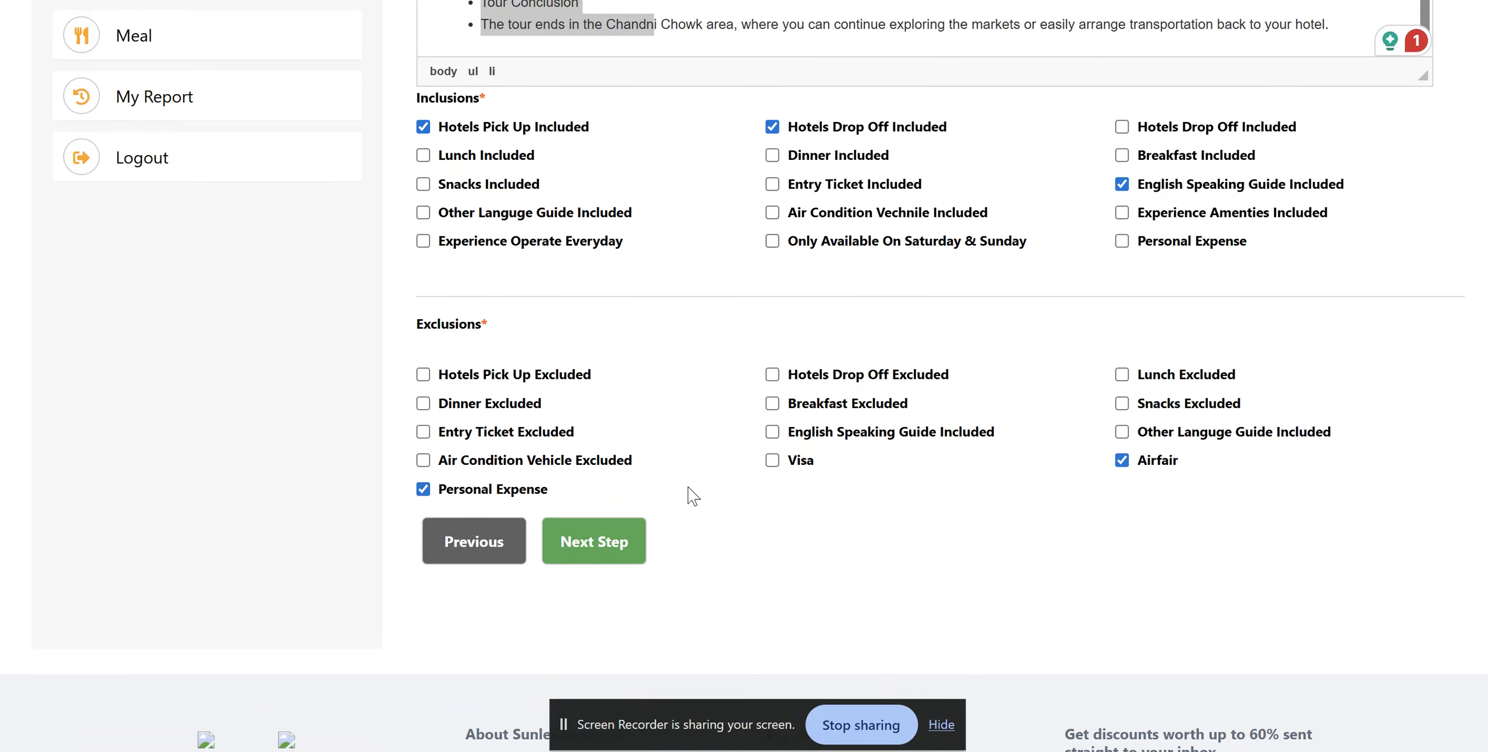
click(574, 541)
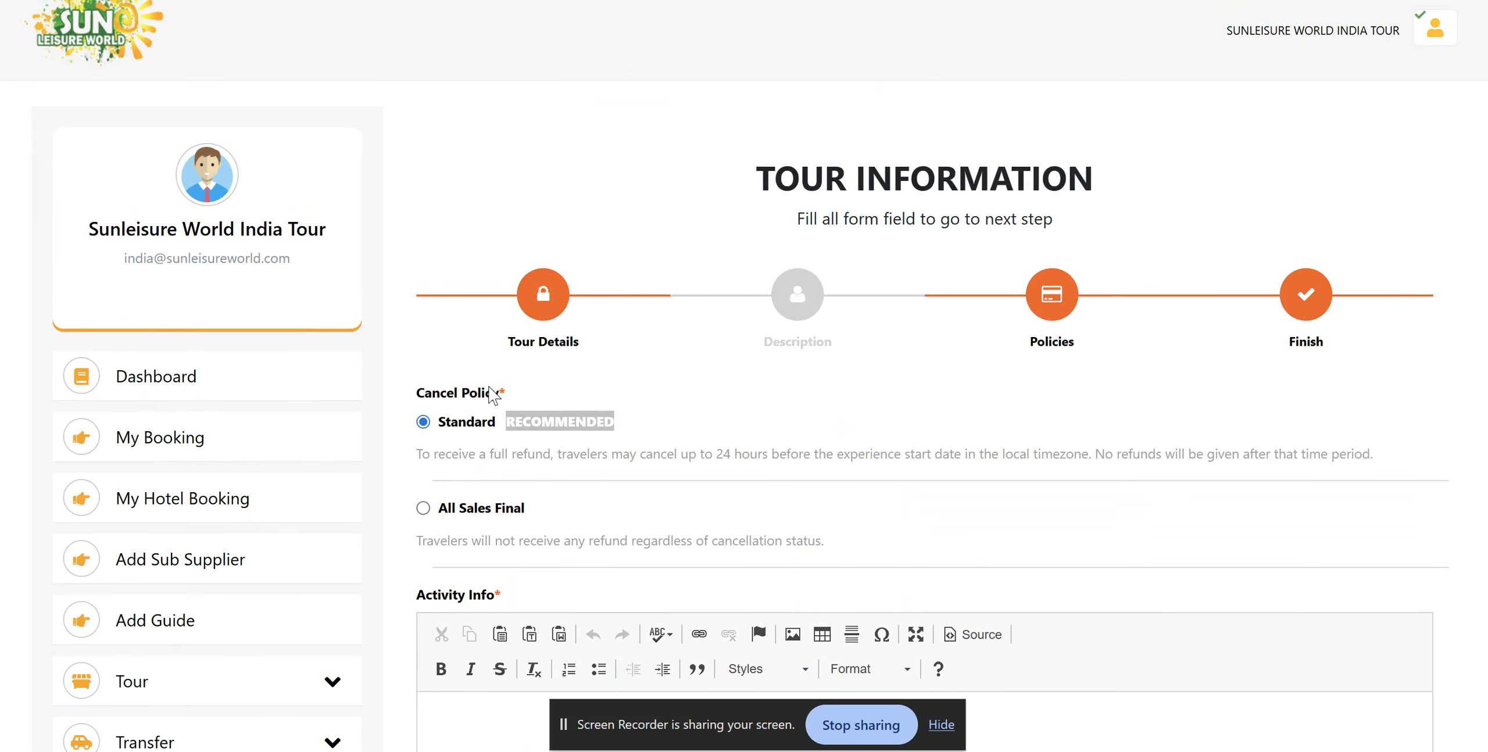
Paste the copied Additional Information text from the clipboard history into the Activity Info editor.
scroll(490, 387, down, 1)
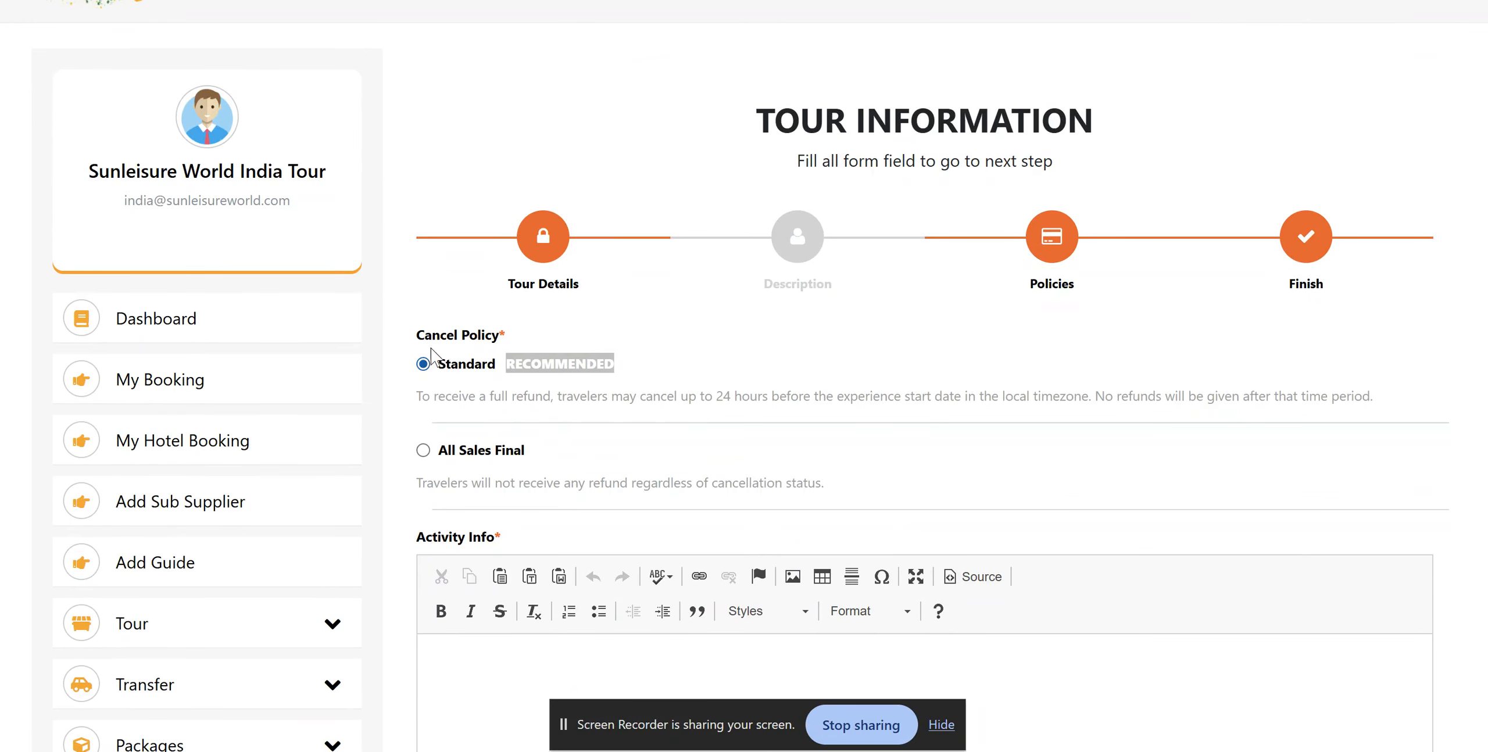
scroll(465, 340, down, 1)
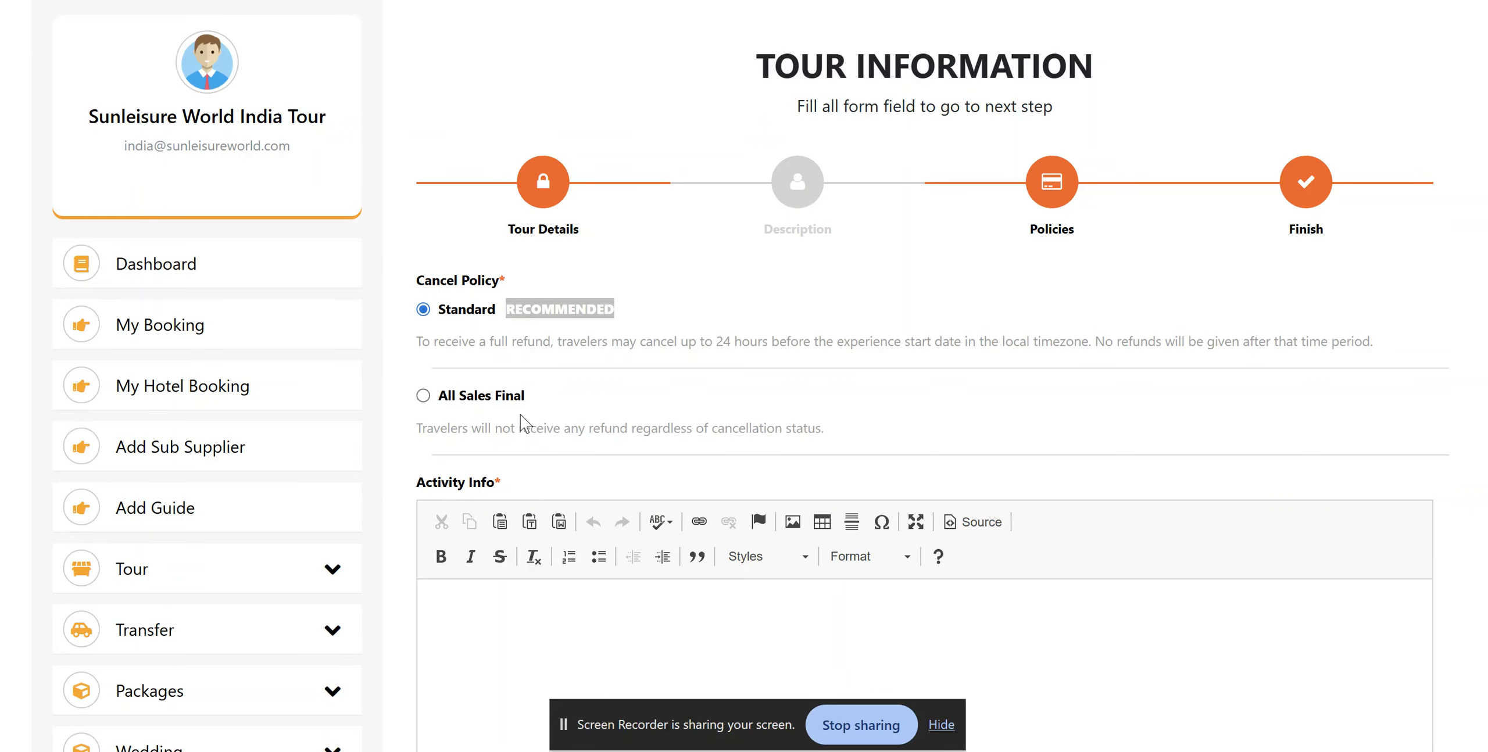
scroll(522, 426, down, 1)
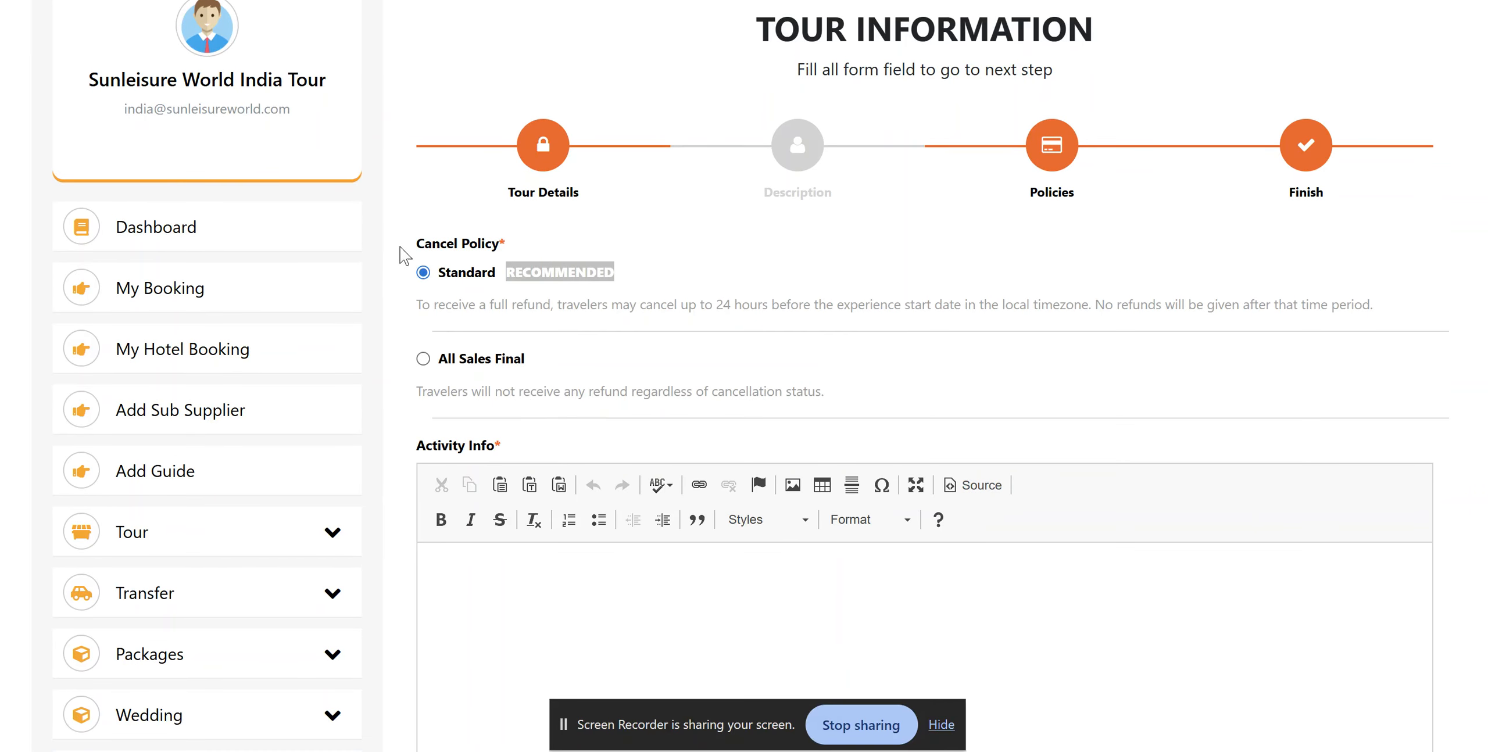
scroll(506, 296, down, 5)
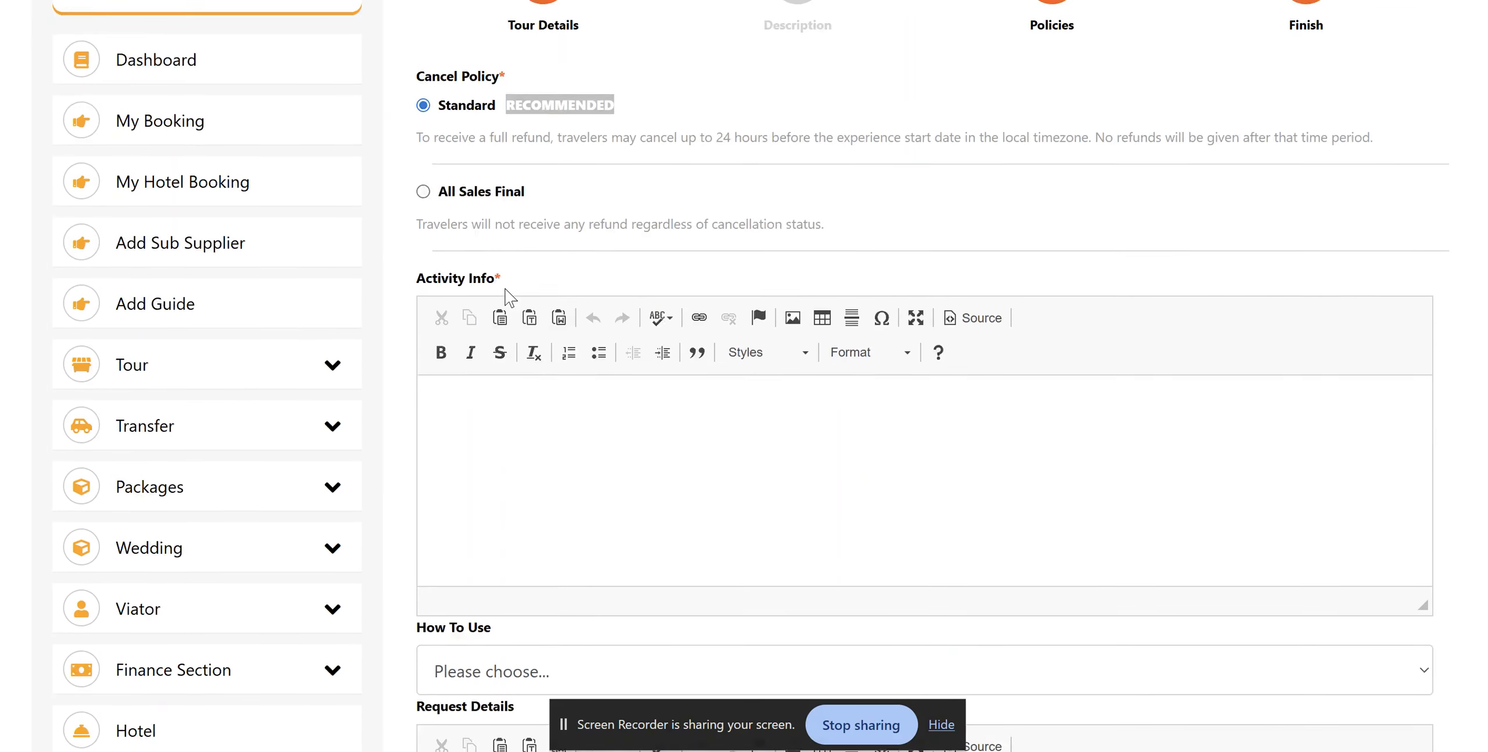
click(493, 347)
key(super+v)
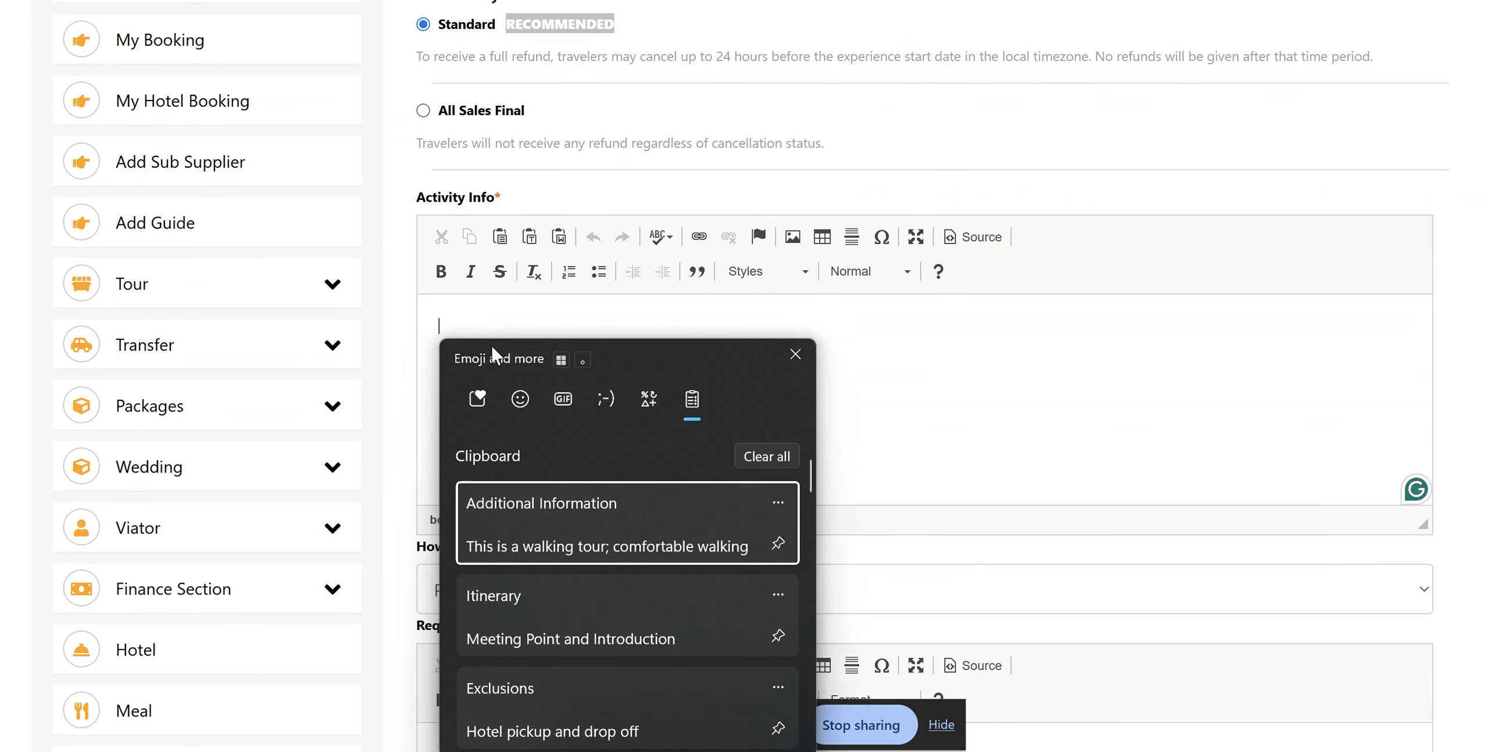
click(509, 528)
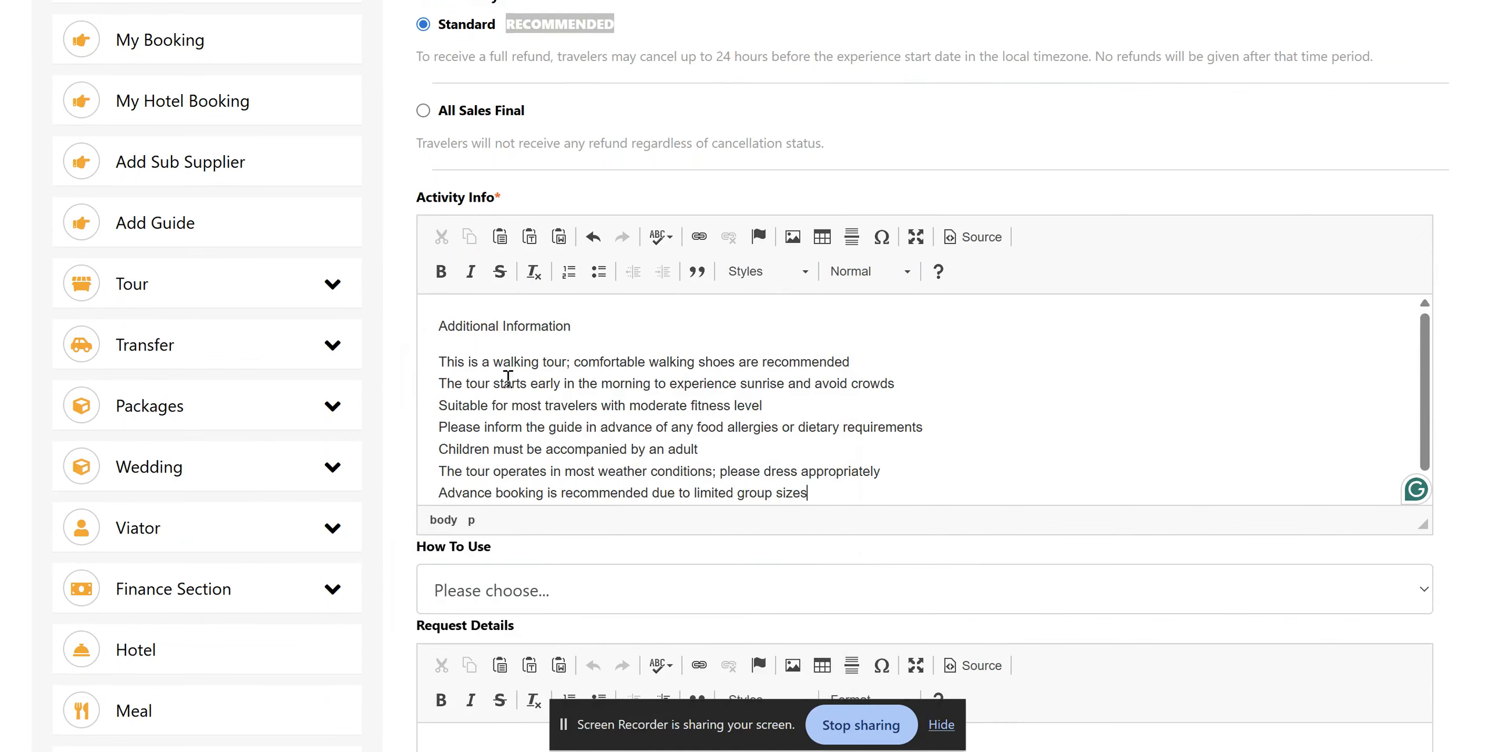
Remove the "Additional Information" heading line and format all remaining Activity Info text as a bulleted list.
triple_click(435, 325)
key(BackSpace)
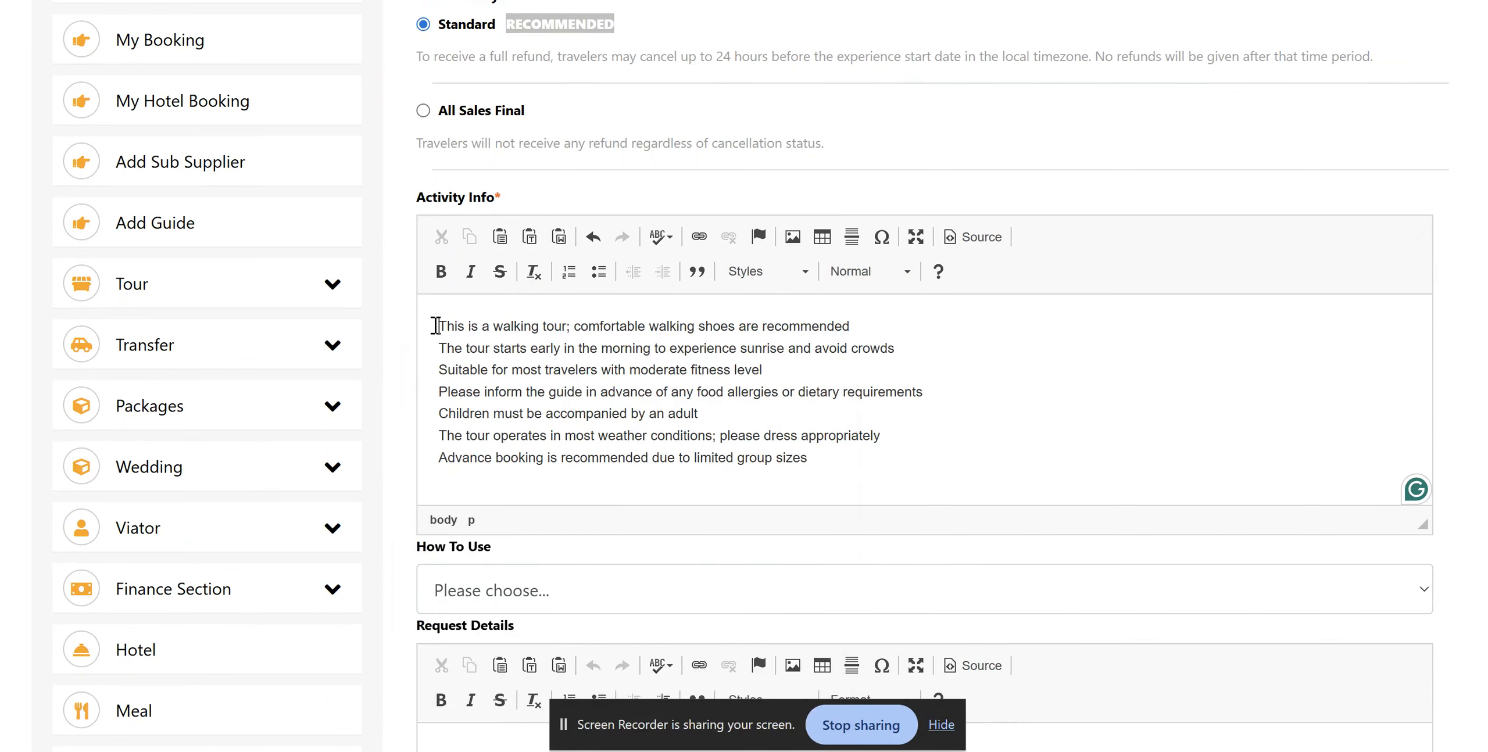
key(ctrl+a)
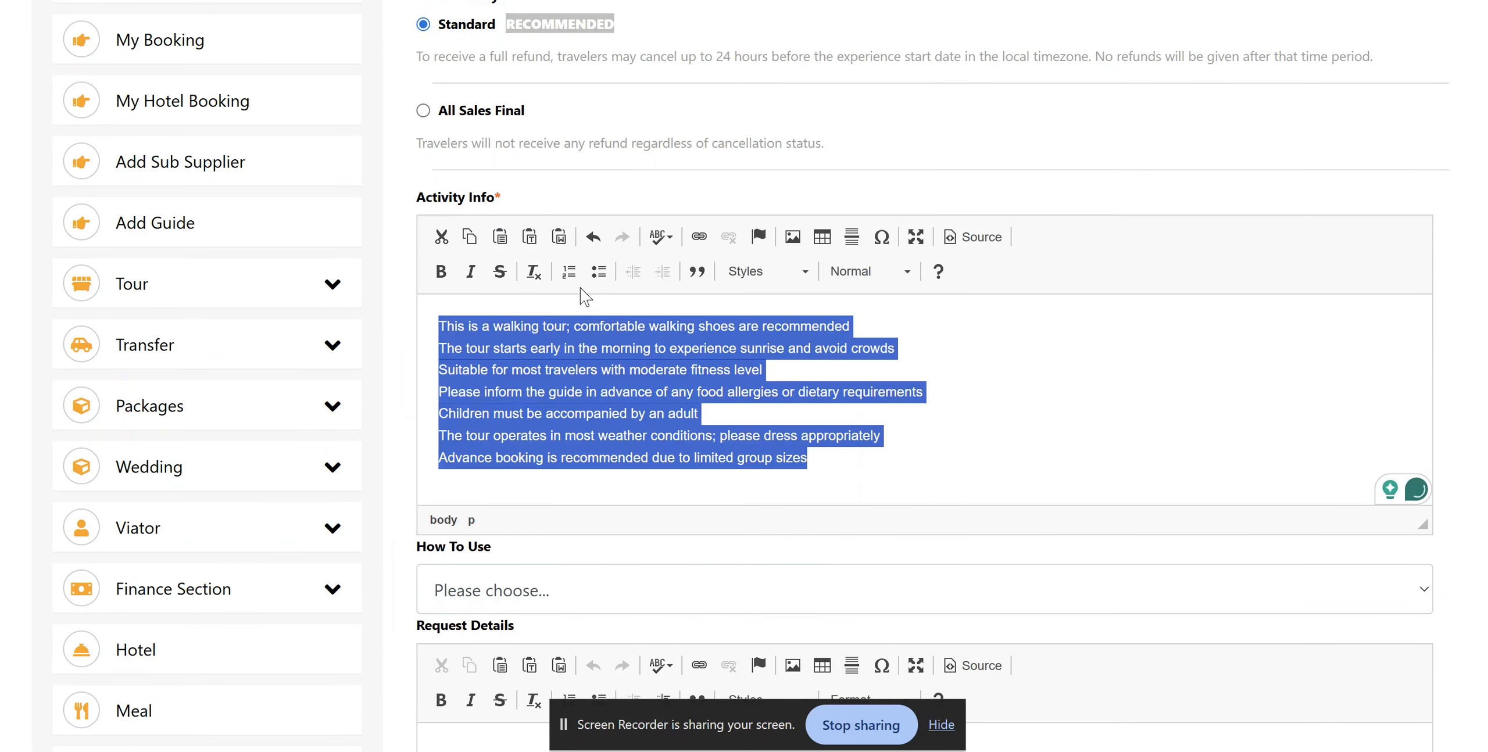
click(598, 271)
Set How To Use to "No this is a direct ticket".
scroll(616, 334, down, 1)
scroll(616, 335, down, 2)
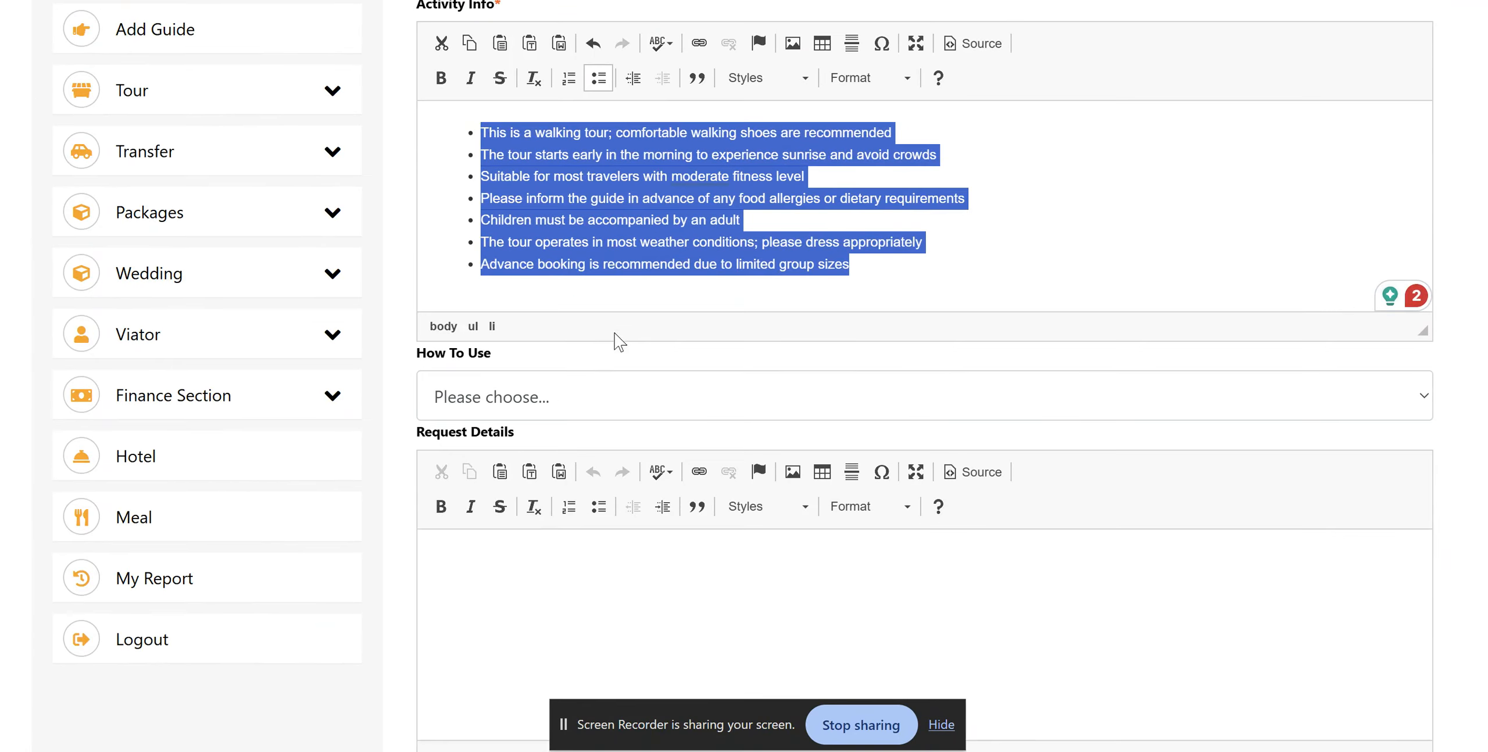
click(550, 391)
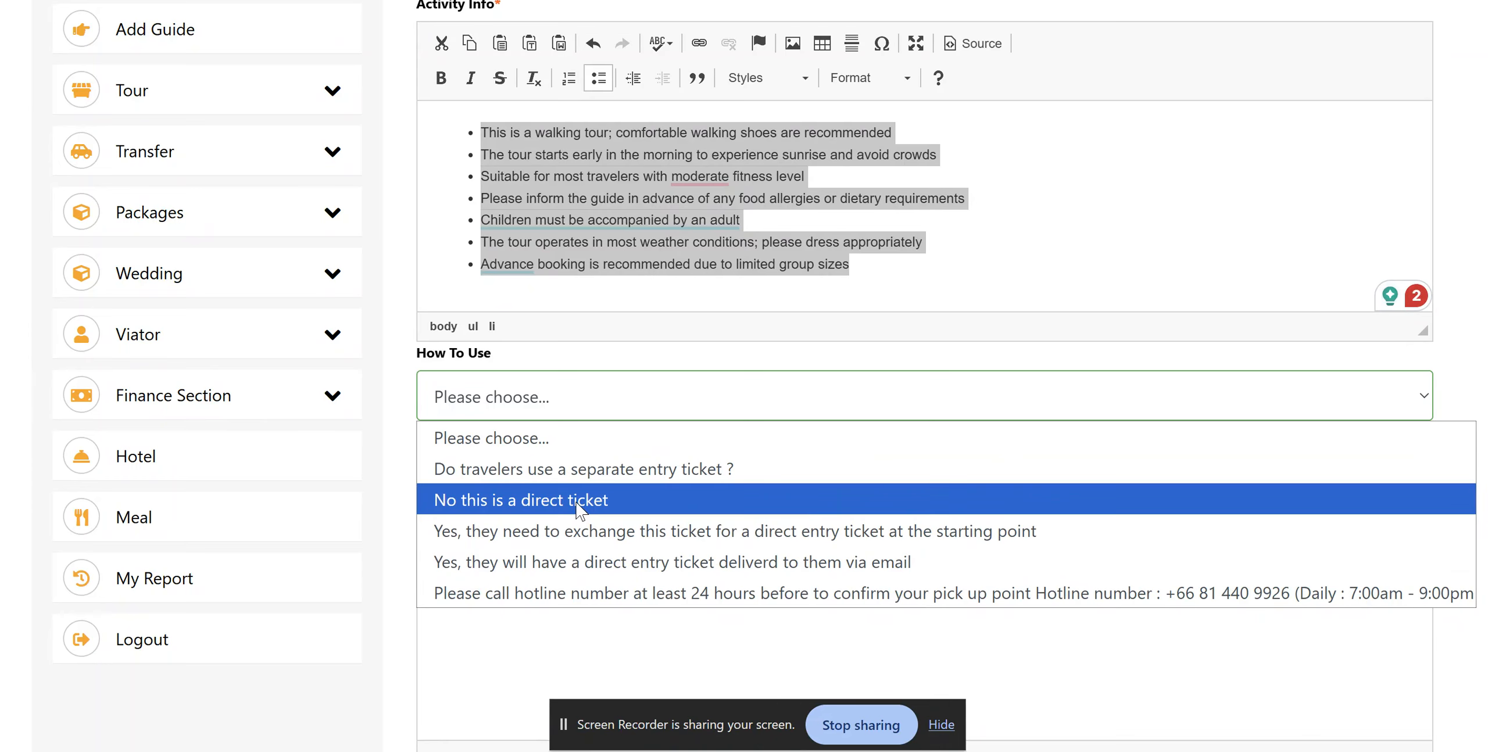
click(541, 502)
scroll(536, 504, down, 1)
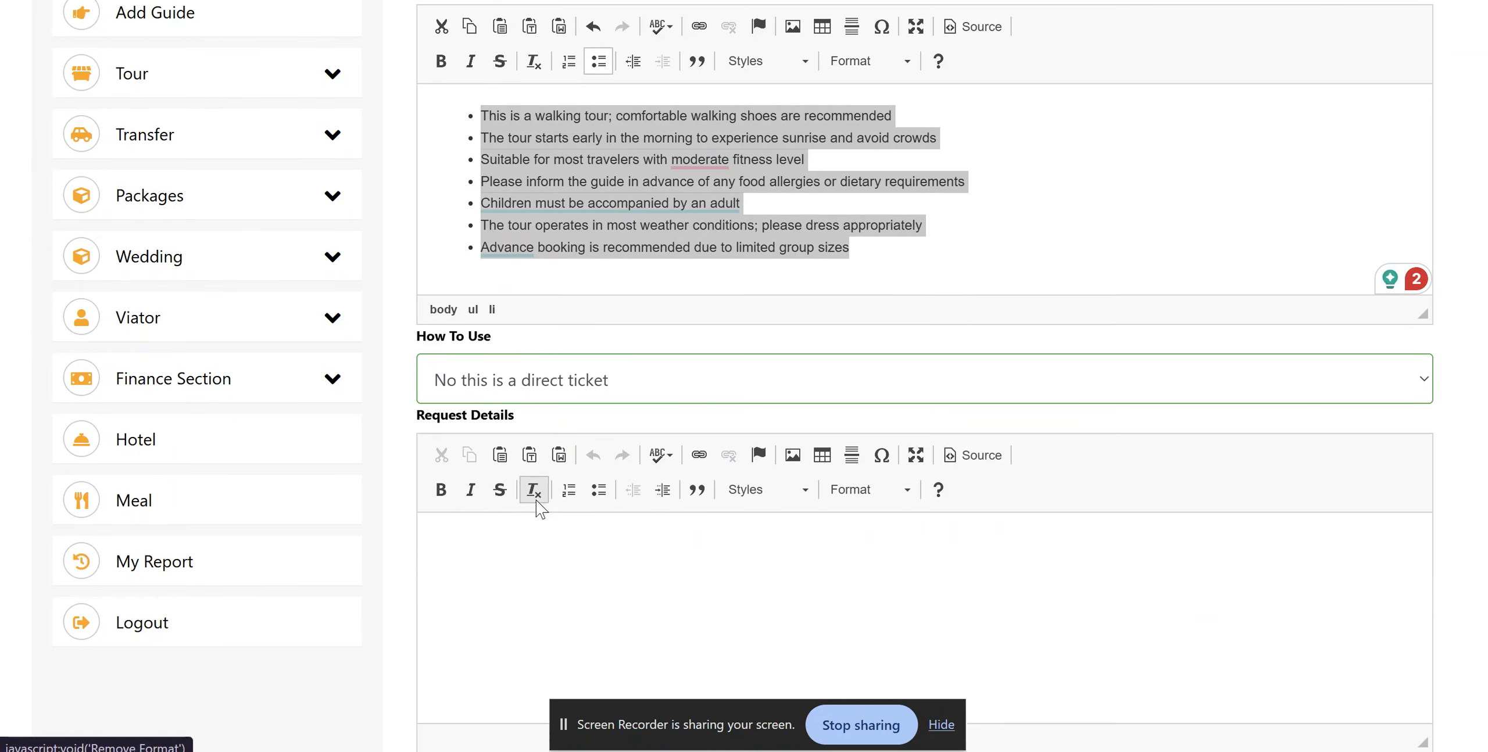
Enter "Infants of age 0-2 will not be charged for this tour." as the tour's Note.
click(503, 541)
scroll(455, 482, down, 1)
scroll(482, 376, down, 3)
click(460, 473)
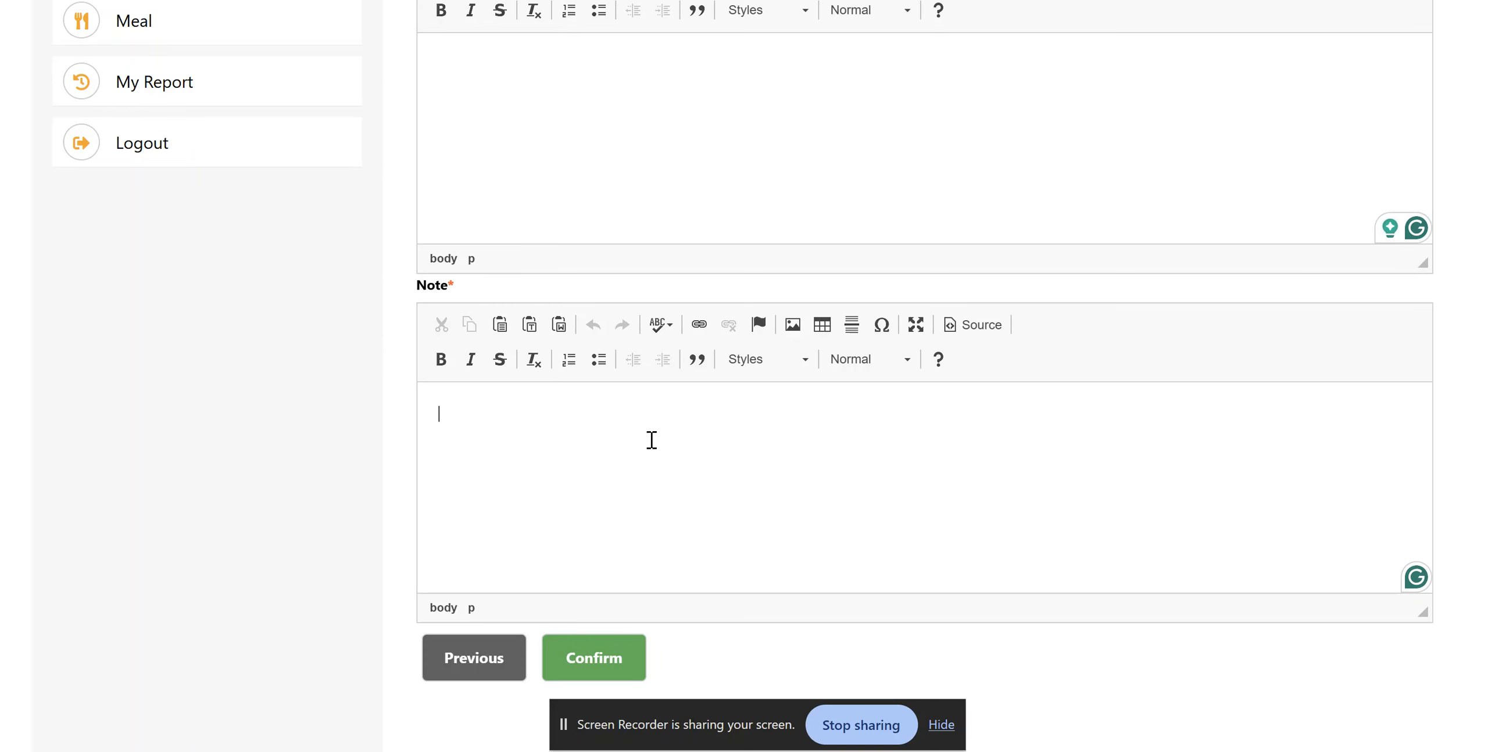
scroll(652, 440, up, 8)
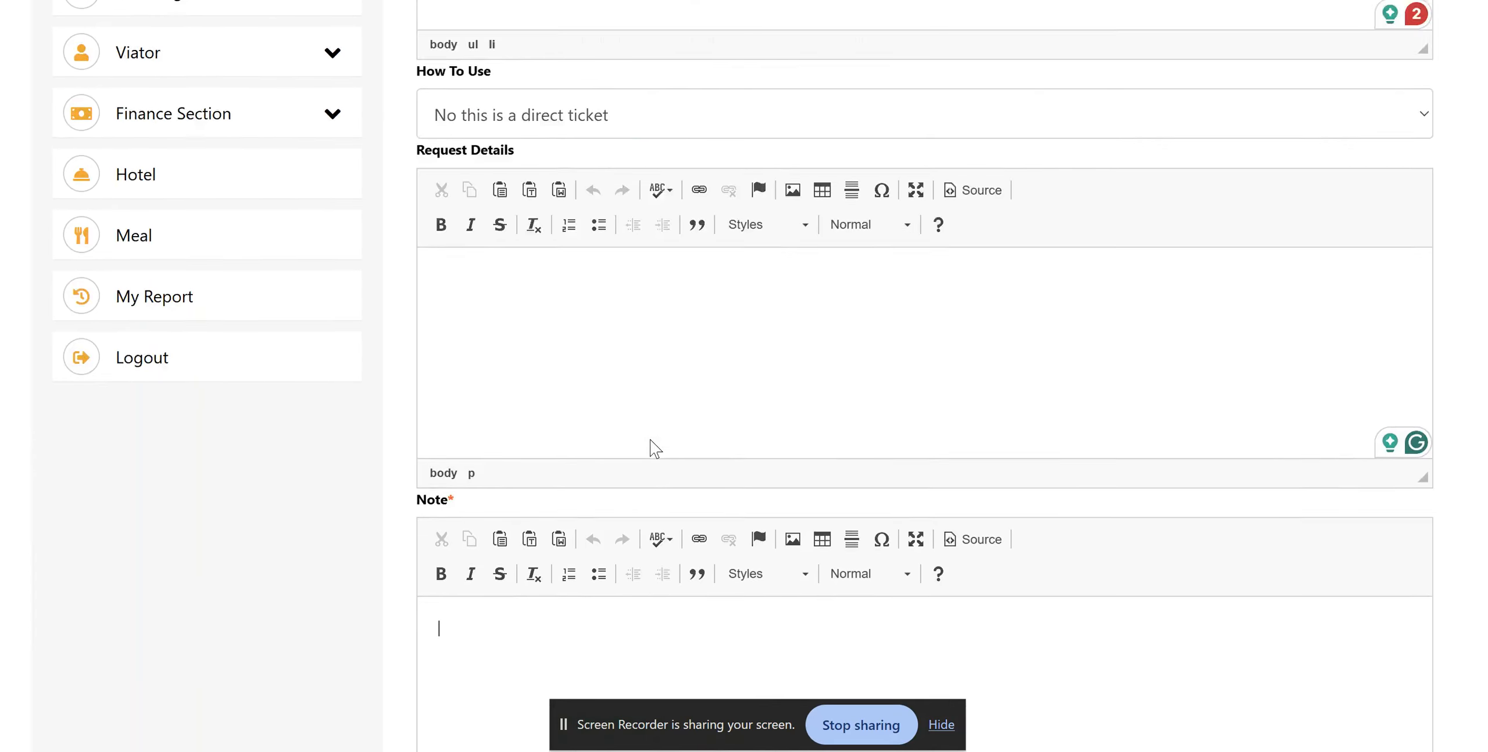
scroll(566, 115, up, 2)
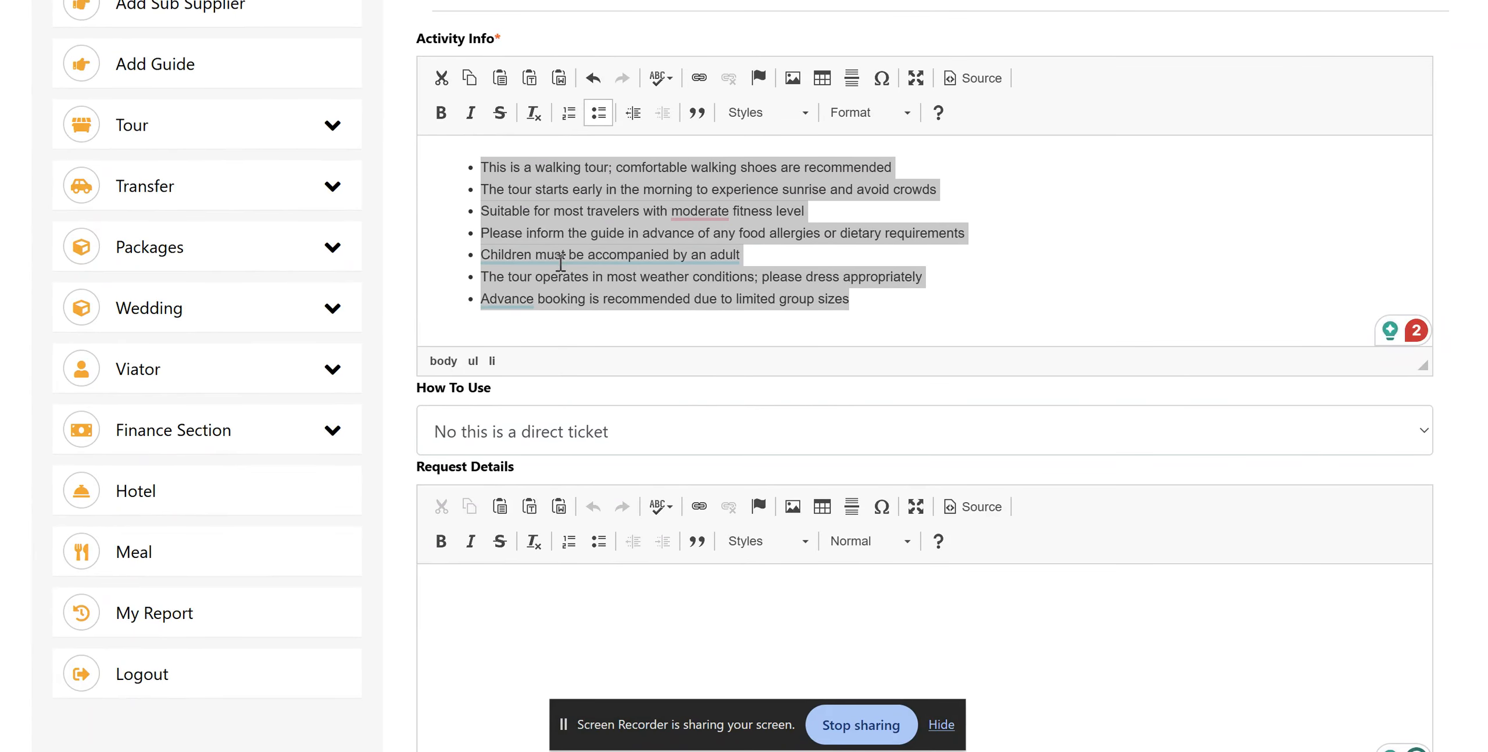
scroll(550, 261, down, 6)
scroll(550, 261, down, 7)
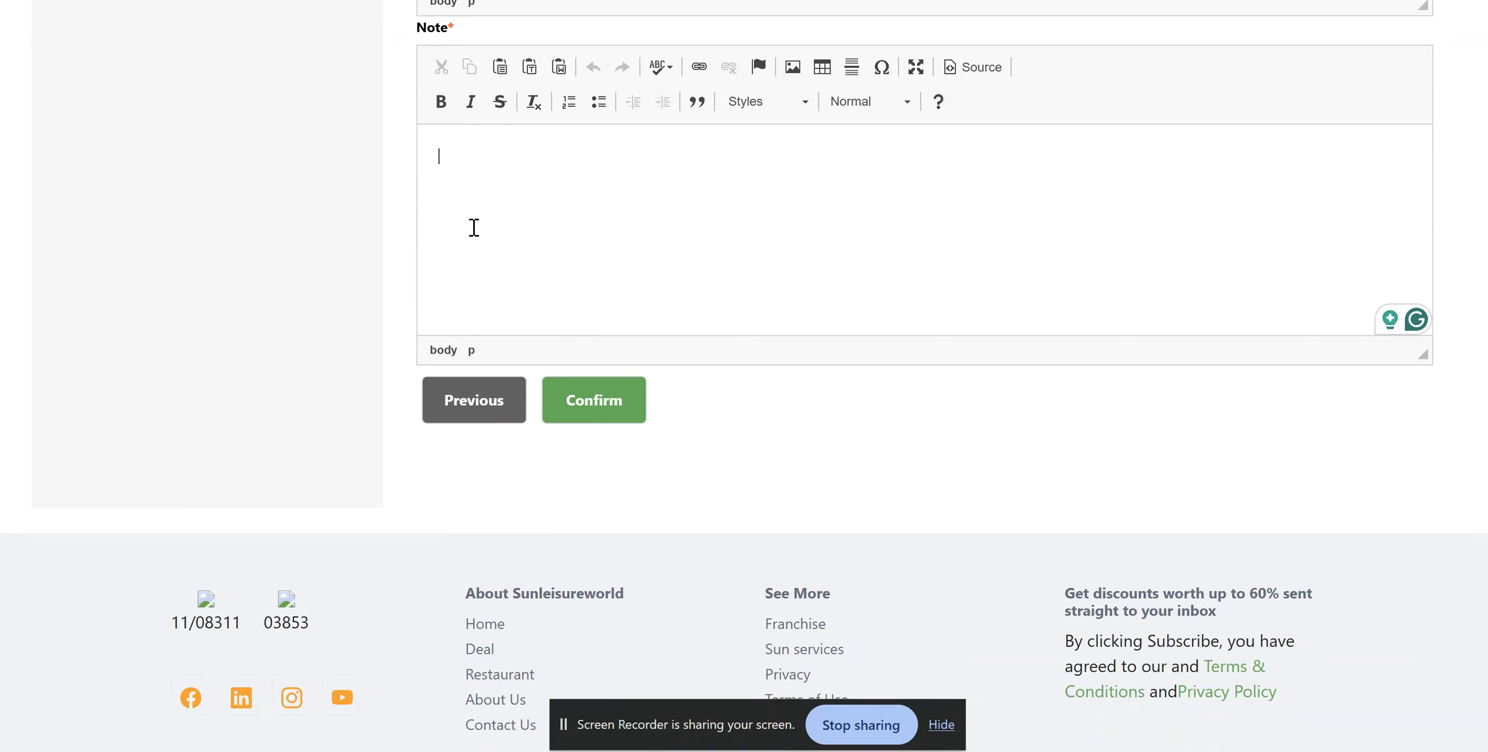
text(Infn)
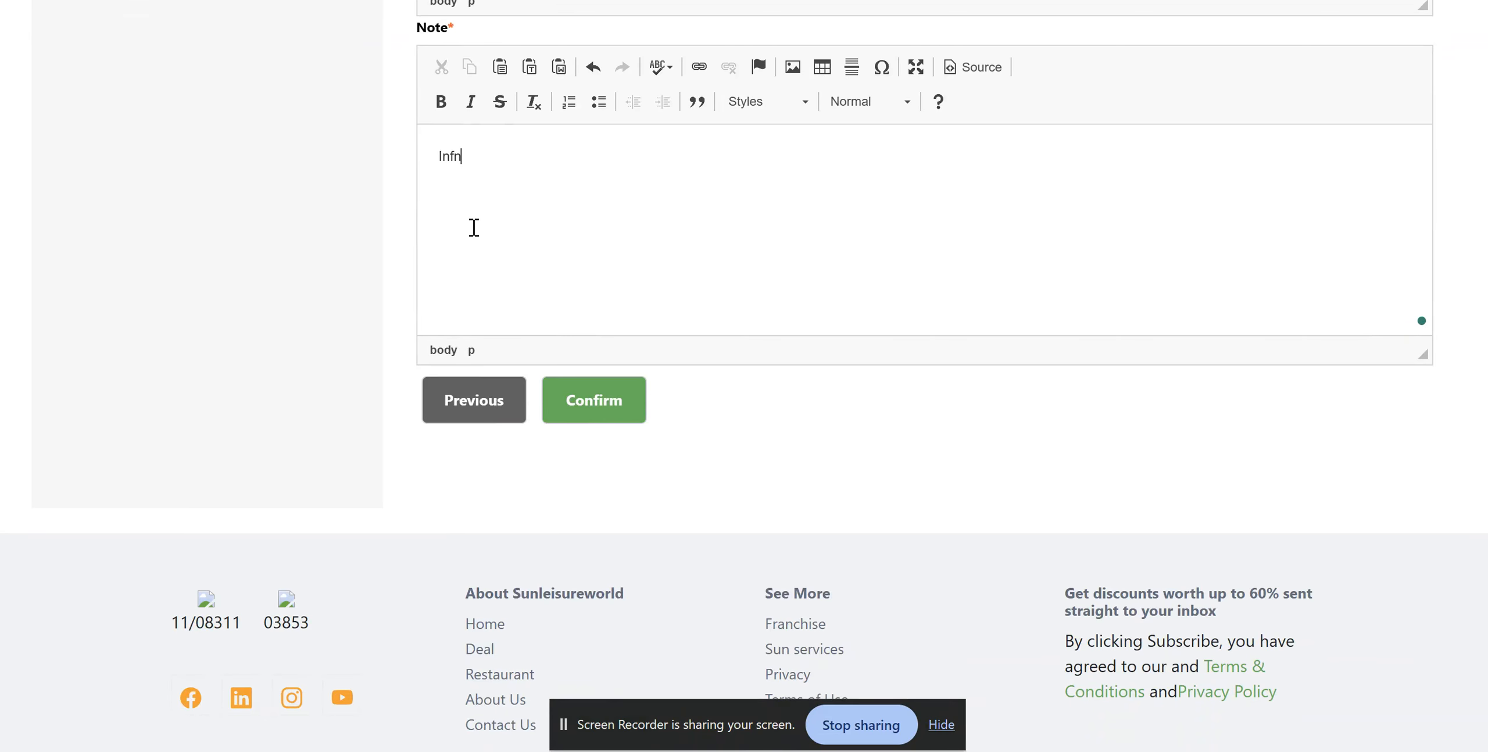
text(nts of age 0-2 will not be)
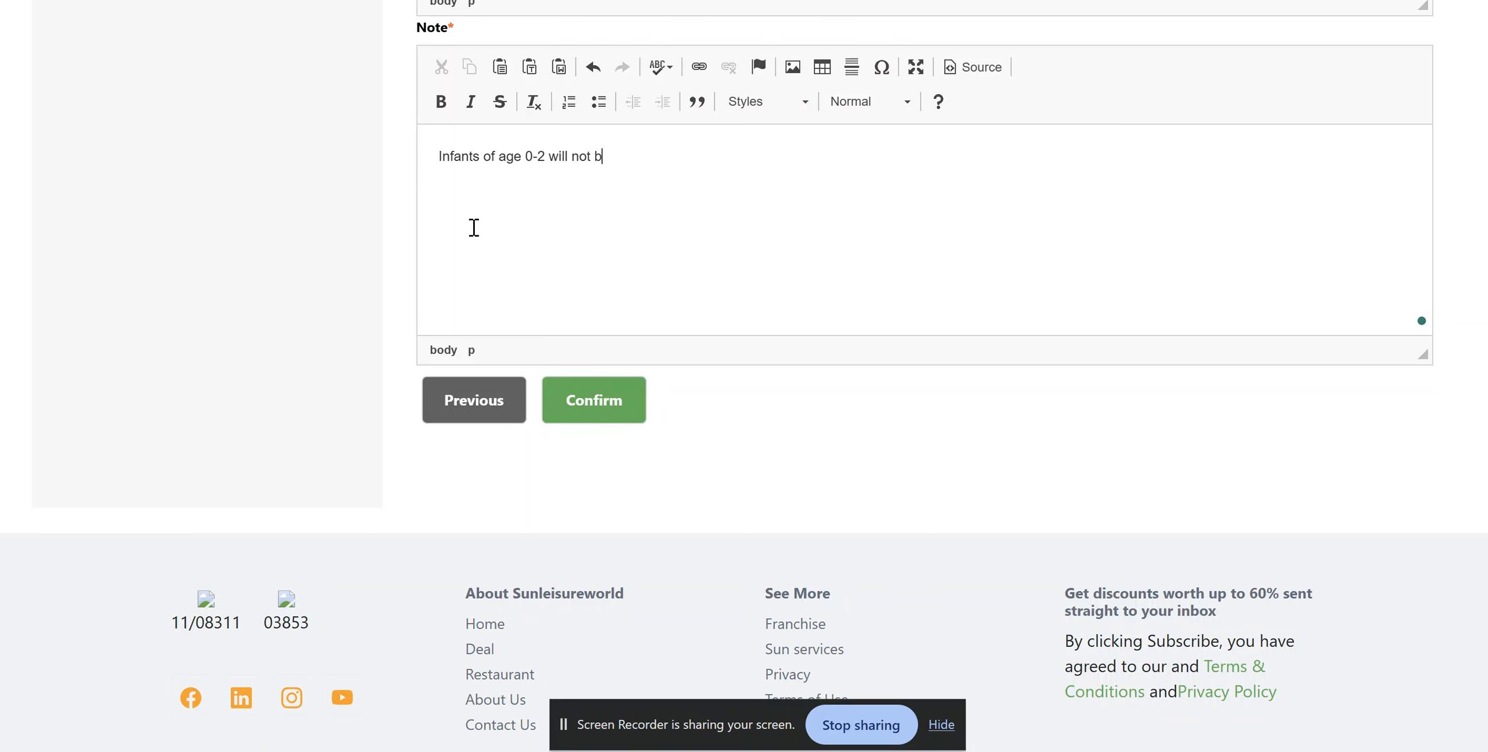
key(BackSpace)
text(charged for this tour)
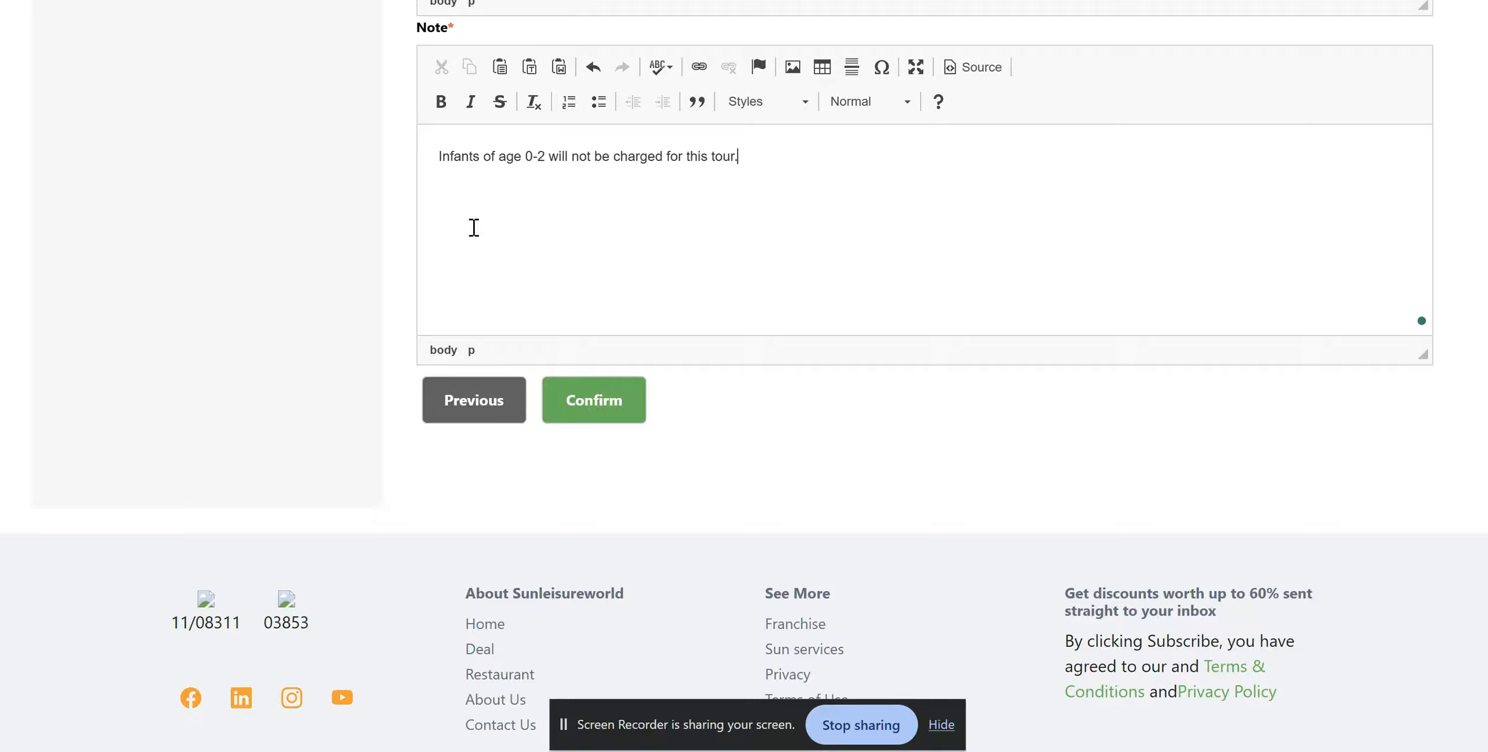
text(.)
Format the Note text as a bulleted list and confirm the tour form.
click(598, 102)
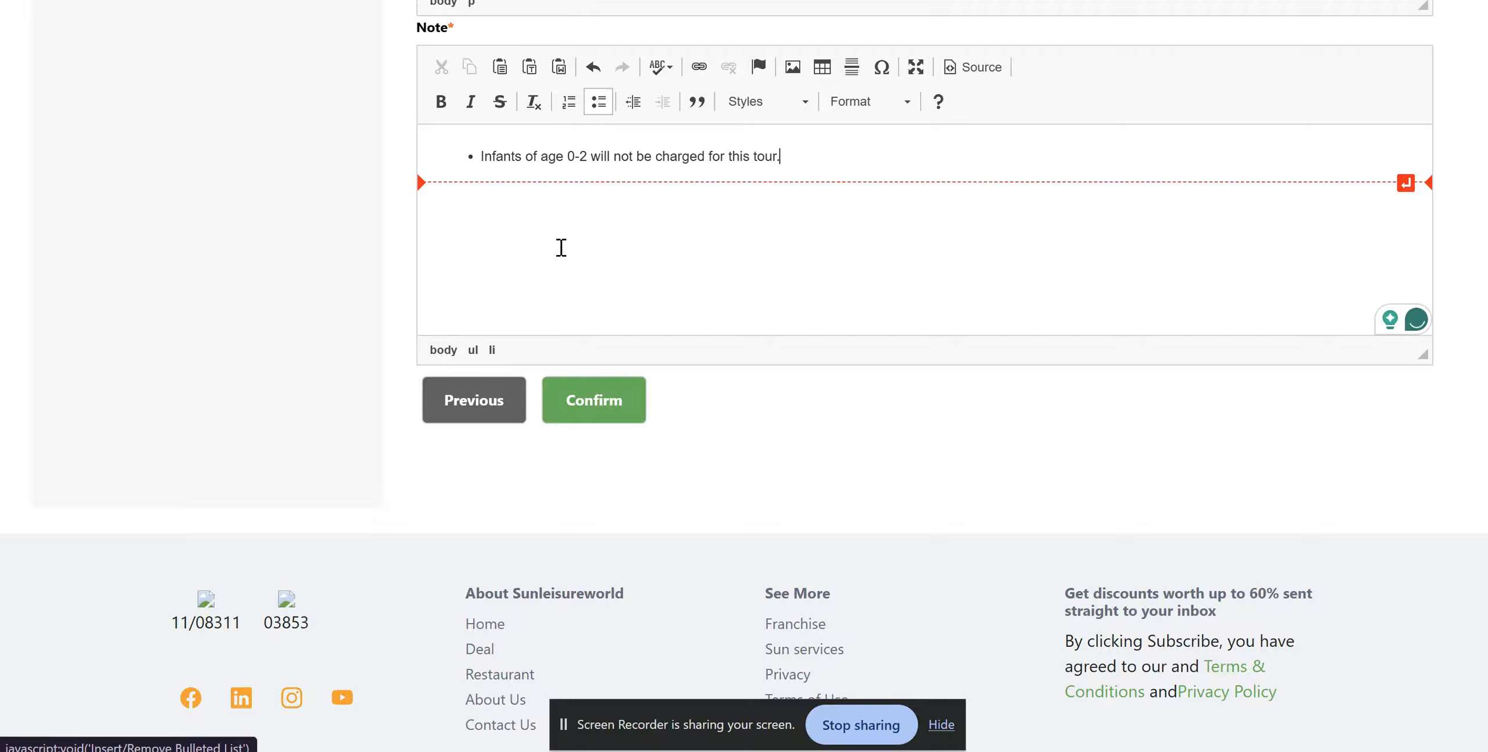
scroll(559, 253, up, 1)
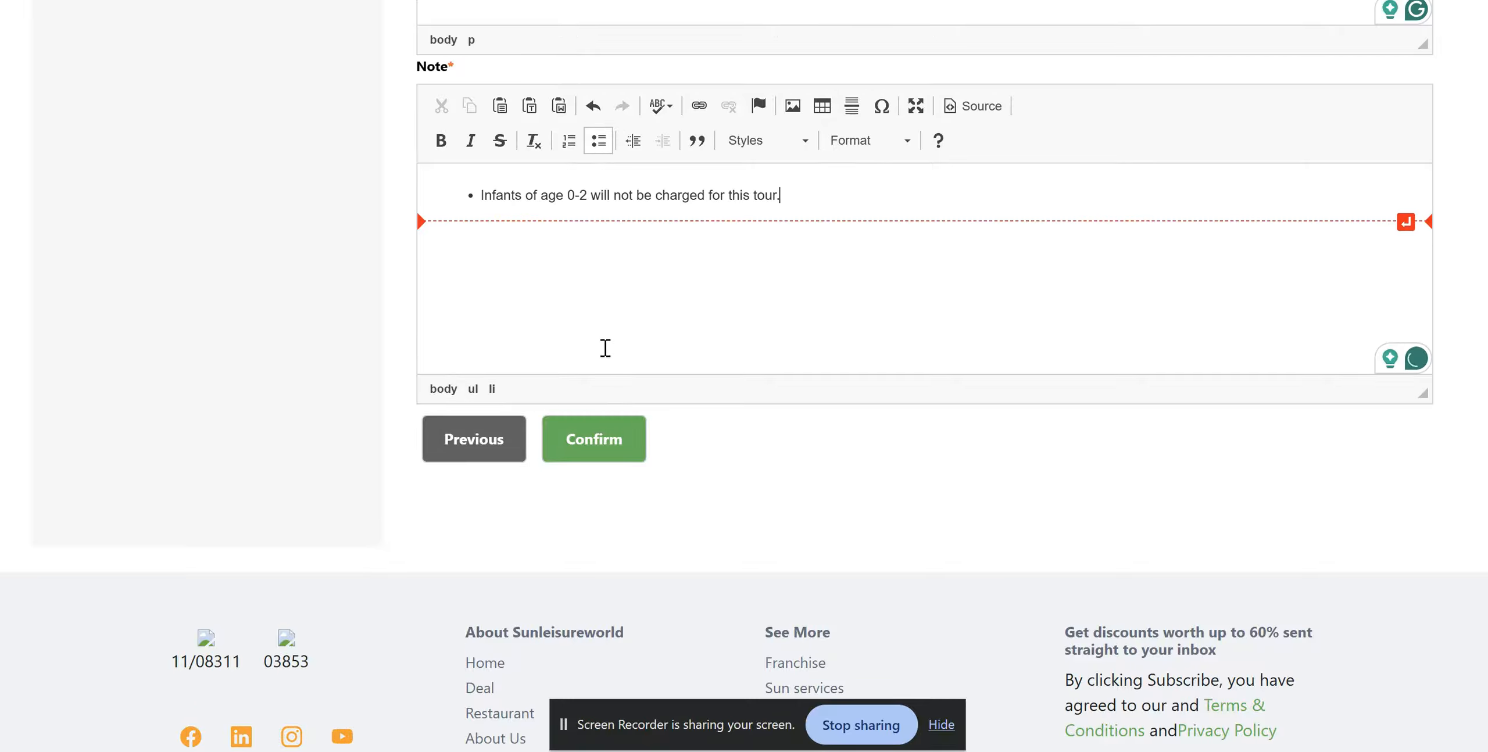
click(598, 443)
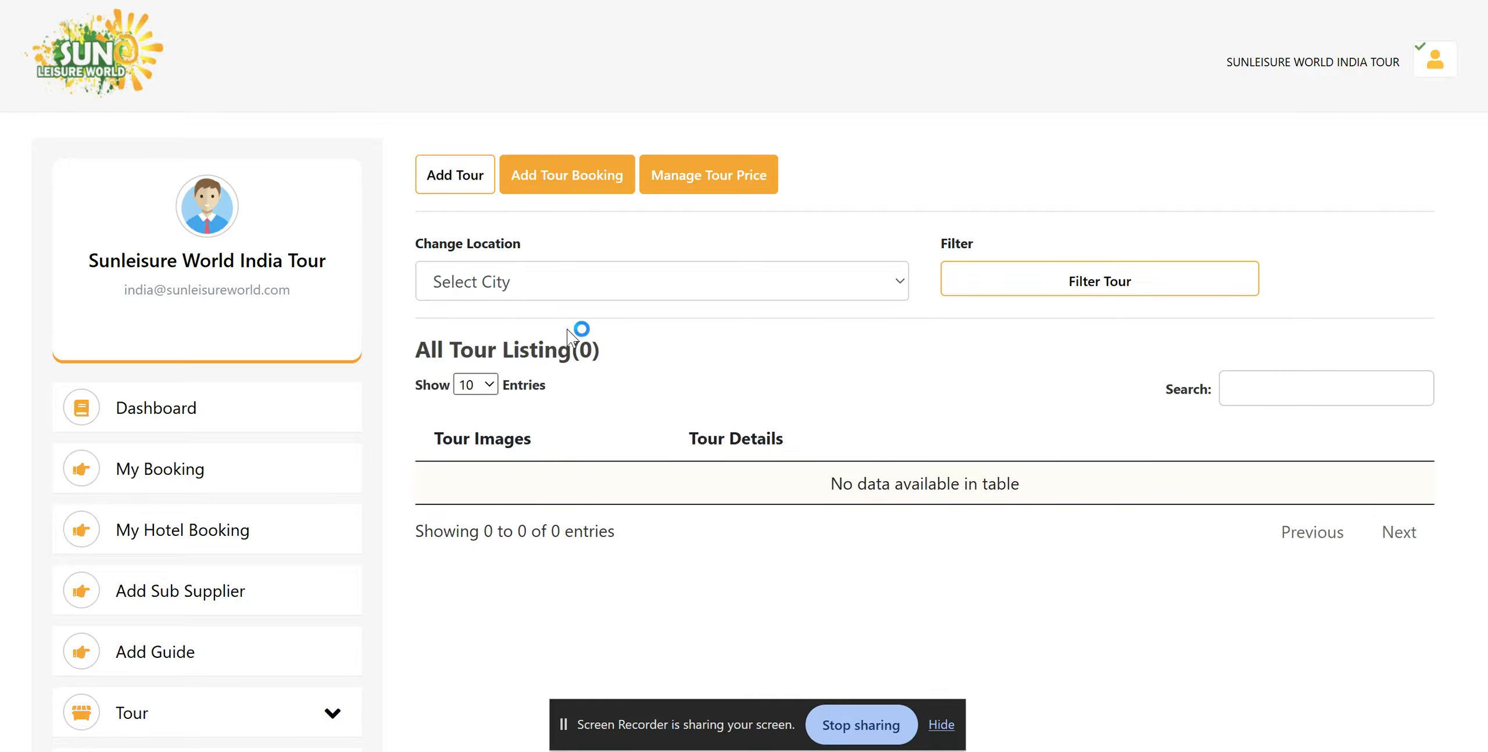
Filter the tour listing by the location Delhi.
click(523, 285)
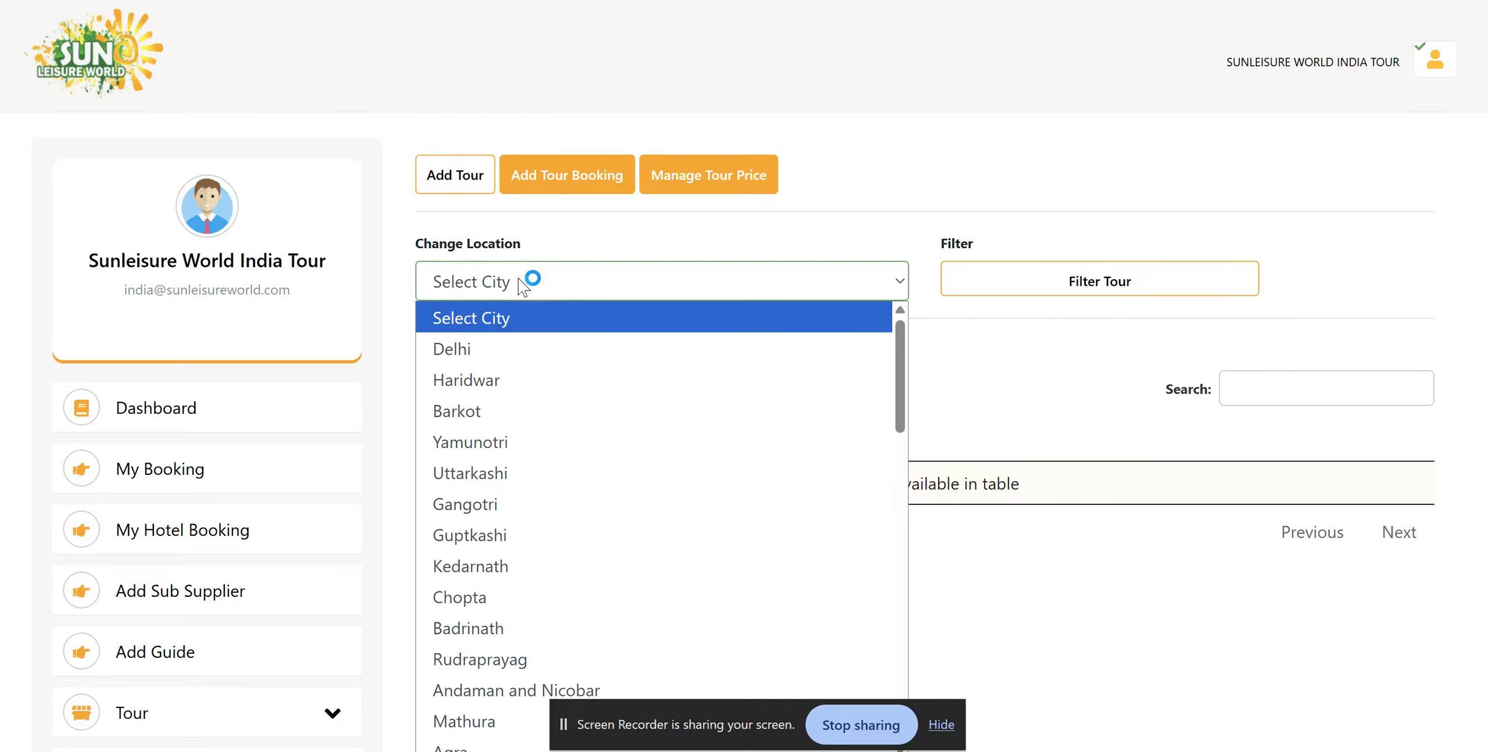
click(549, 343)
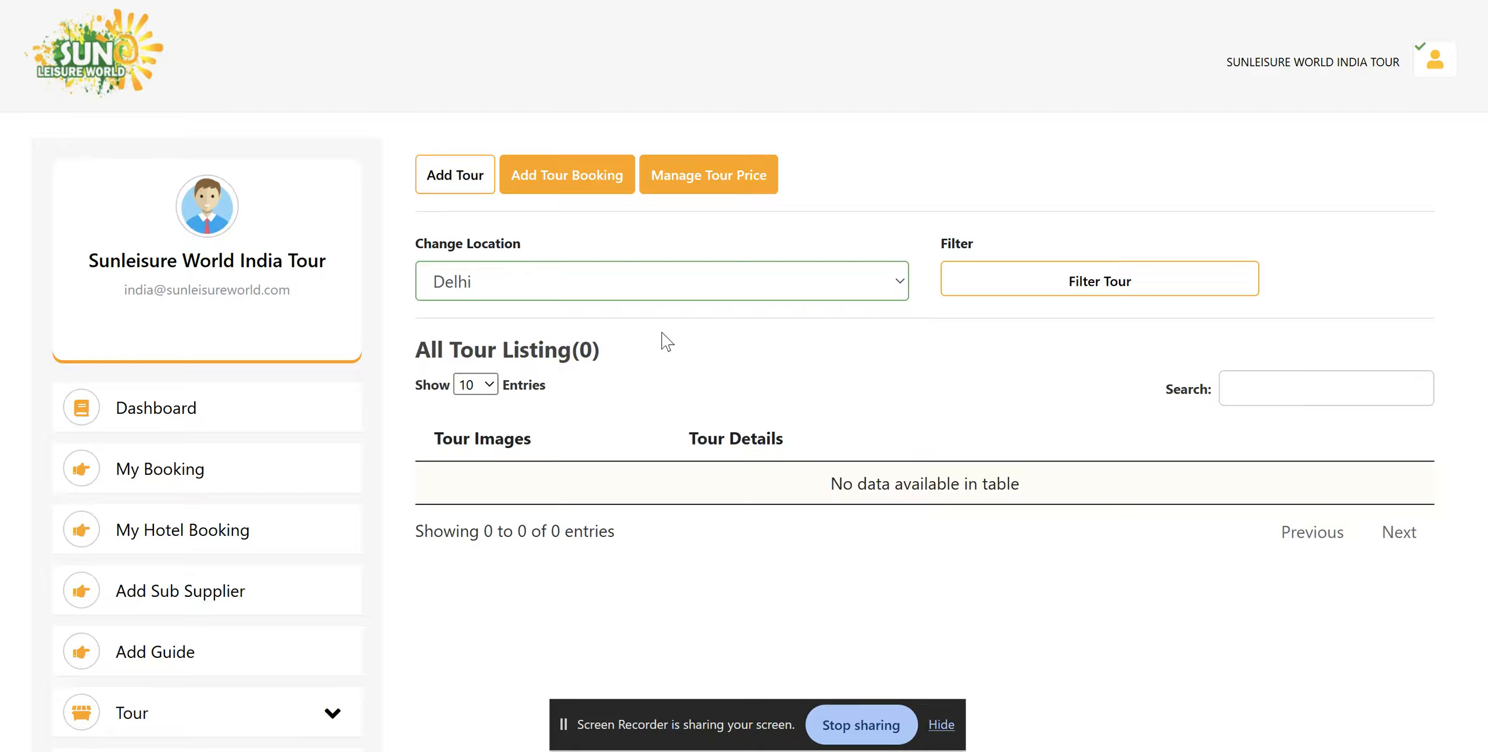
click(1071, 284)
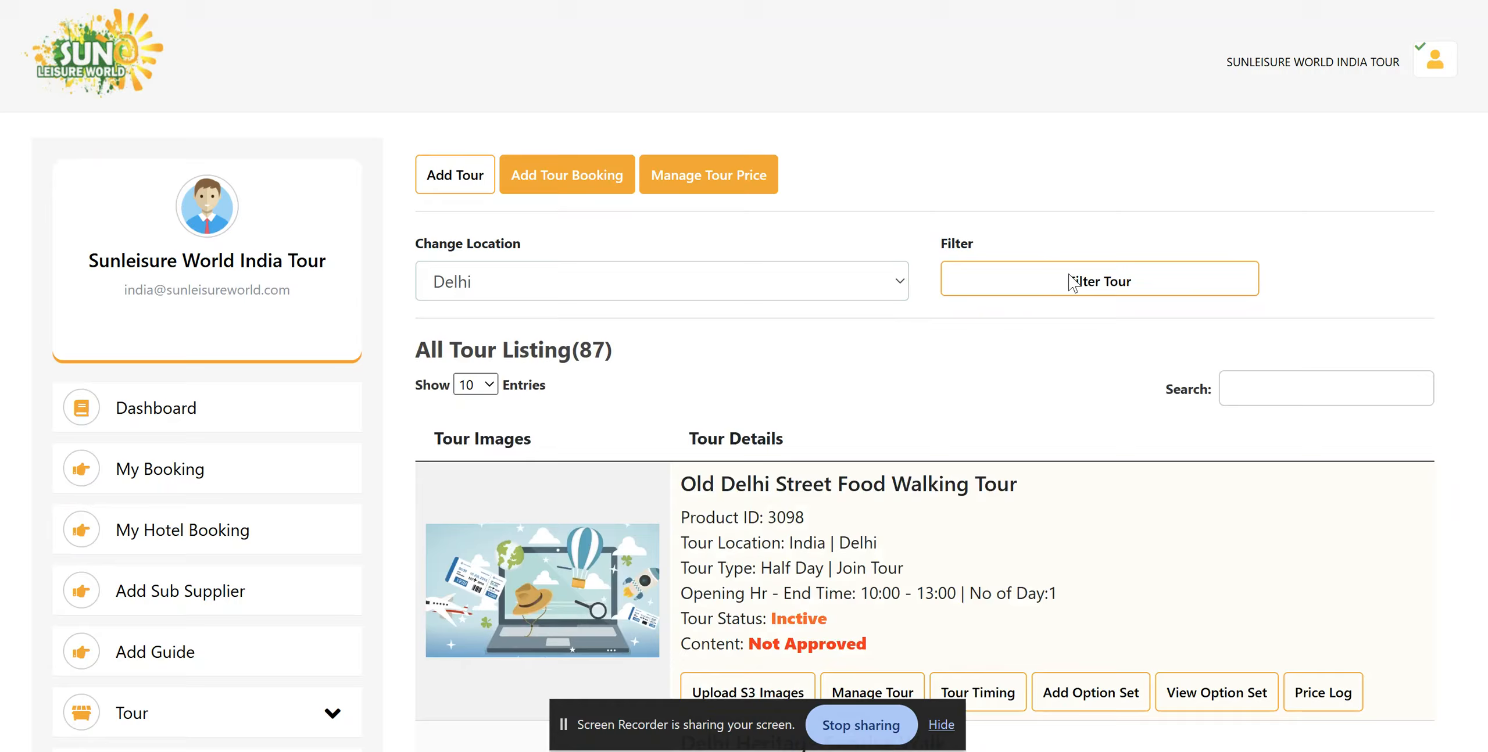
Open the S3 image upload page of Old Delhi Street Food Walking Tour in a new tab and switch to it.
scroll(1067, 280, down, 2)
drag(681, 366, 1009, 368)
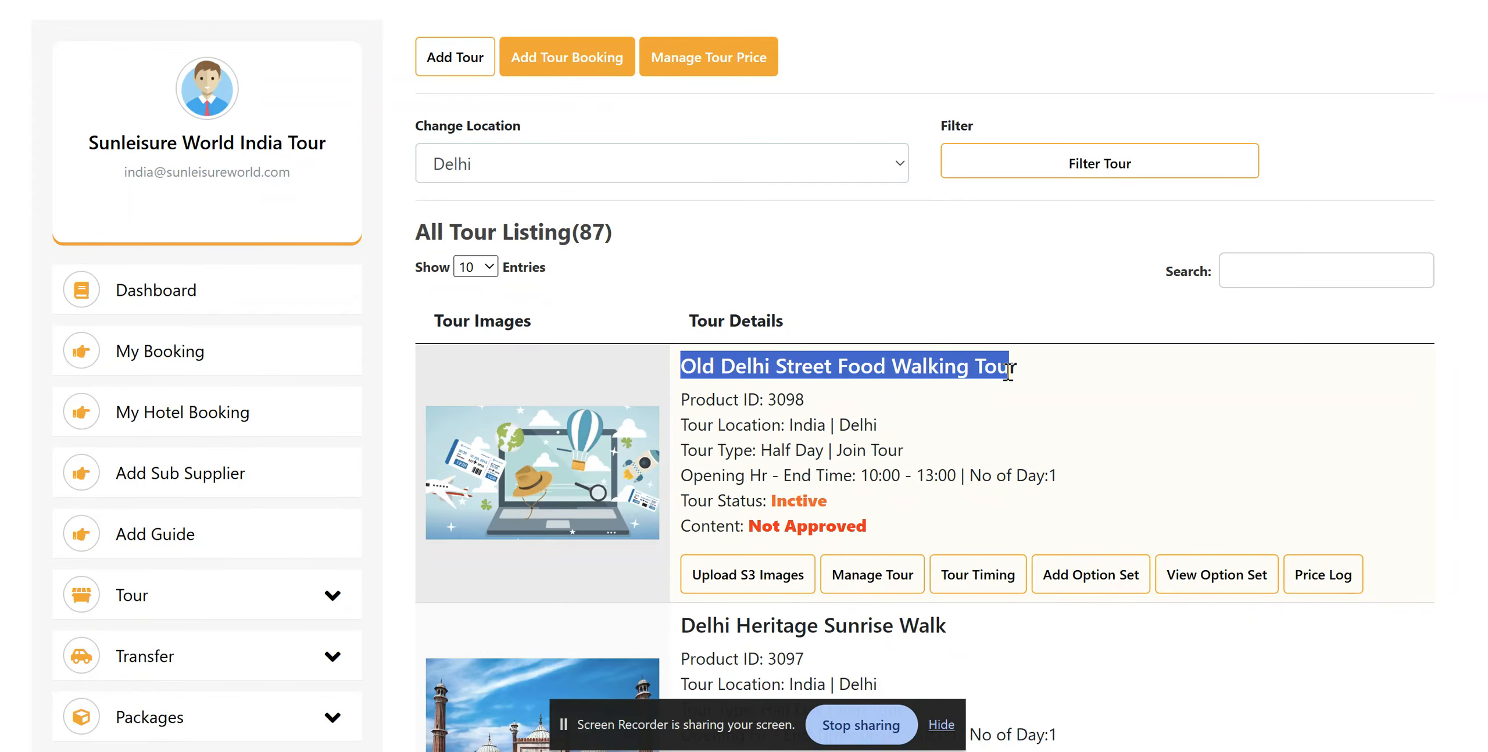
scroll(1009, 370, down, 1)
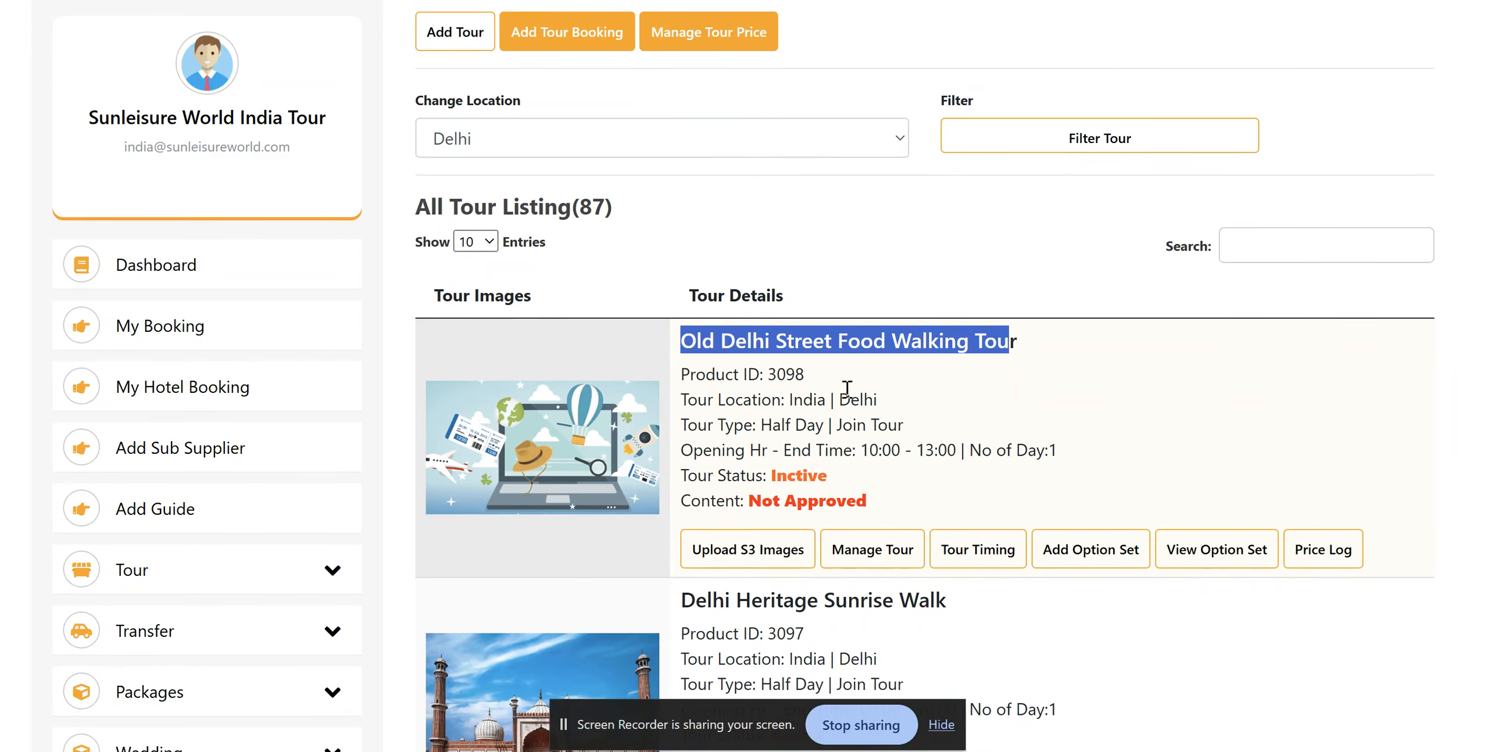
scroll(824, 430, down, 1)
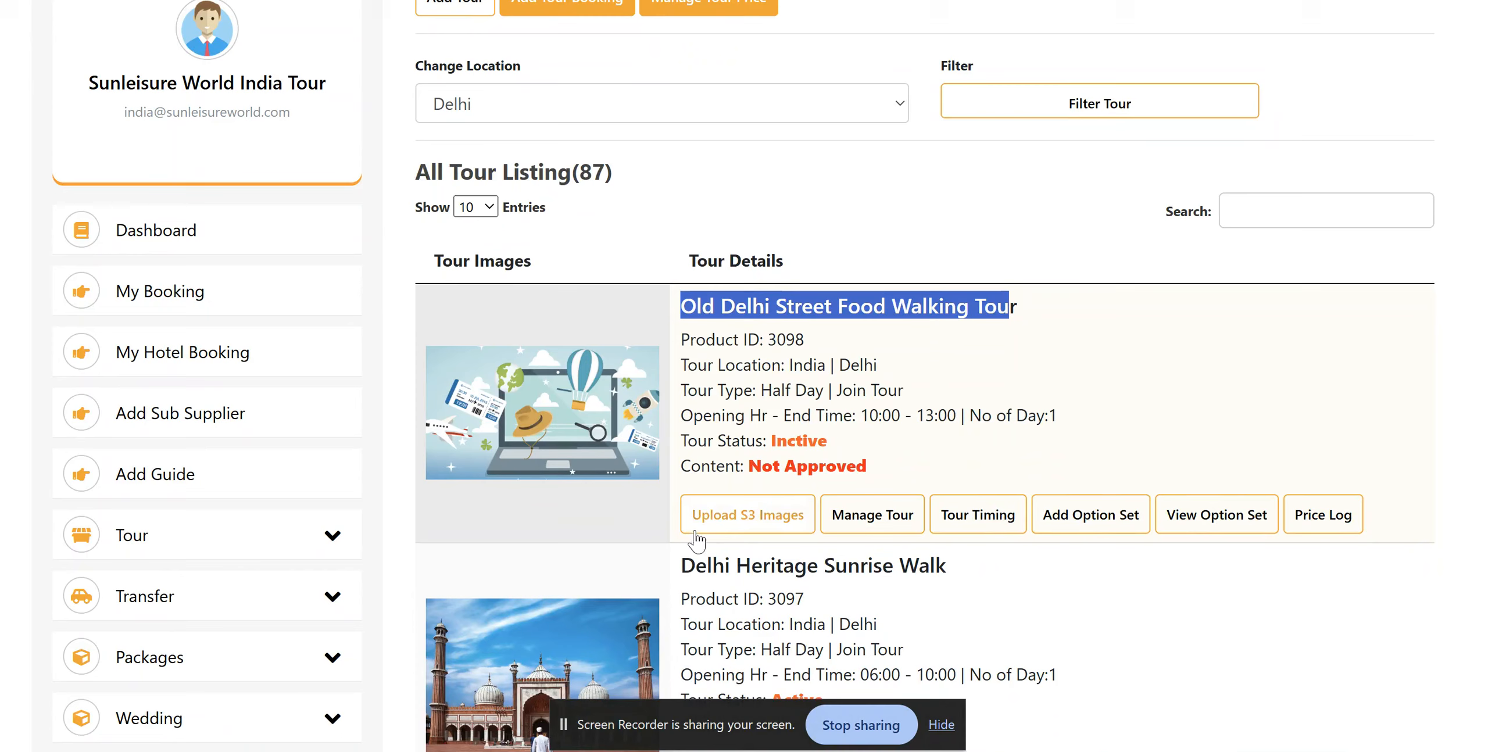
right_click(749, 519)
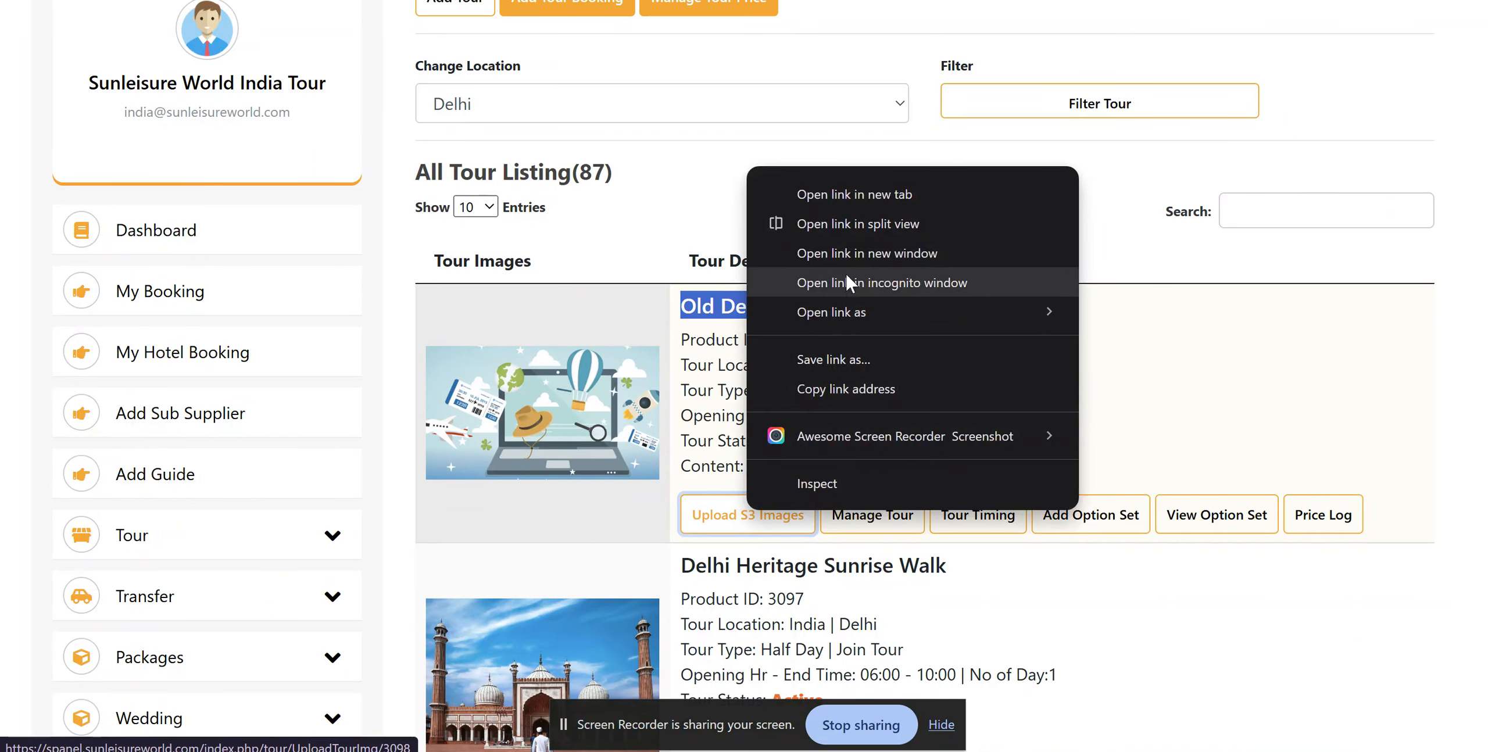
click(849, 206)
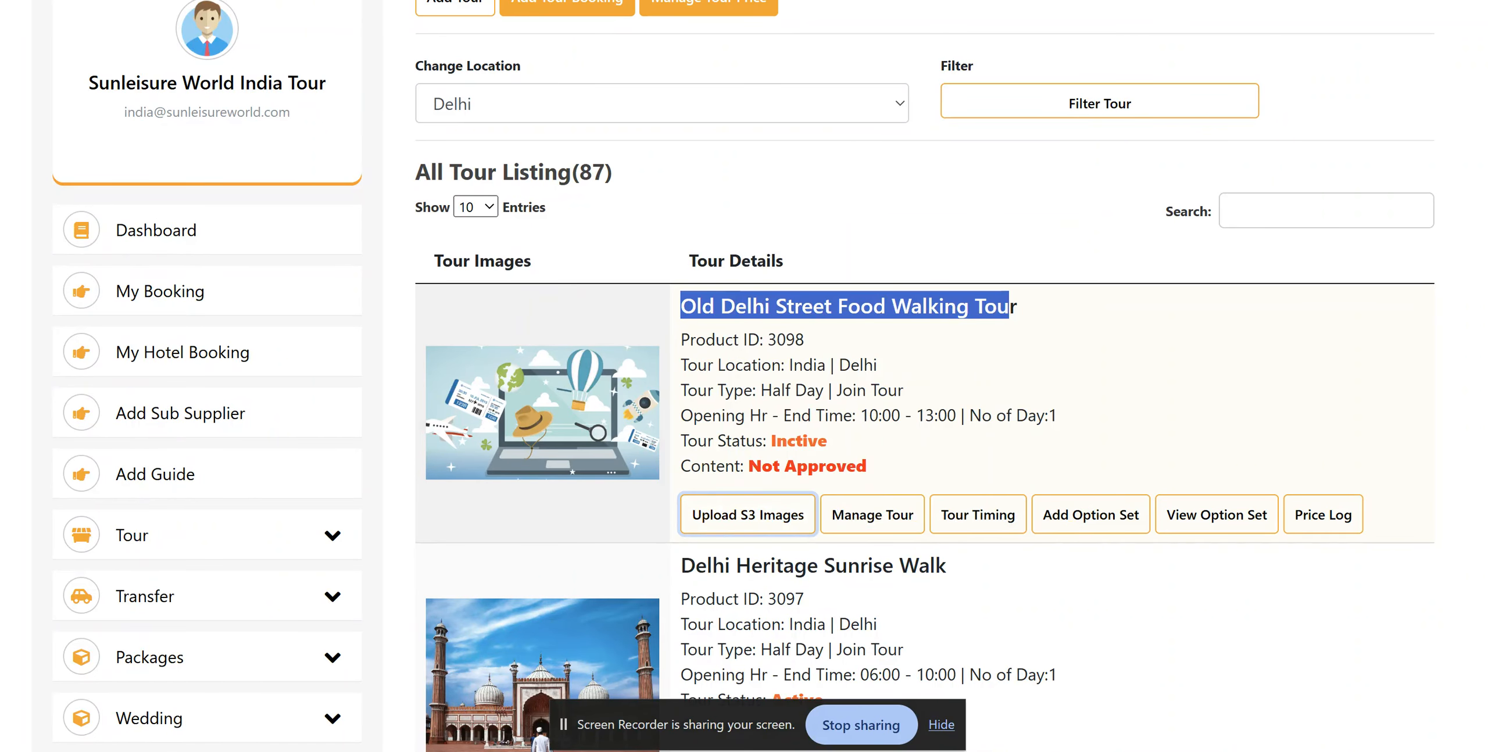
key(ctrl+Tab)
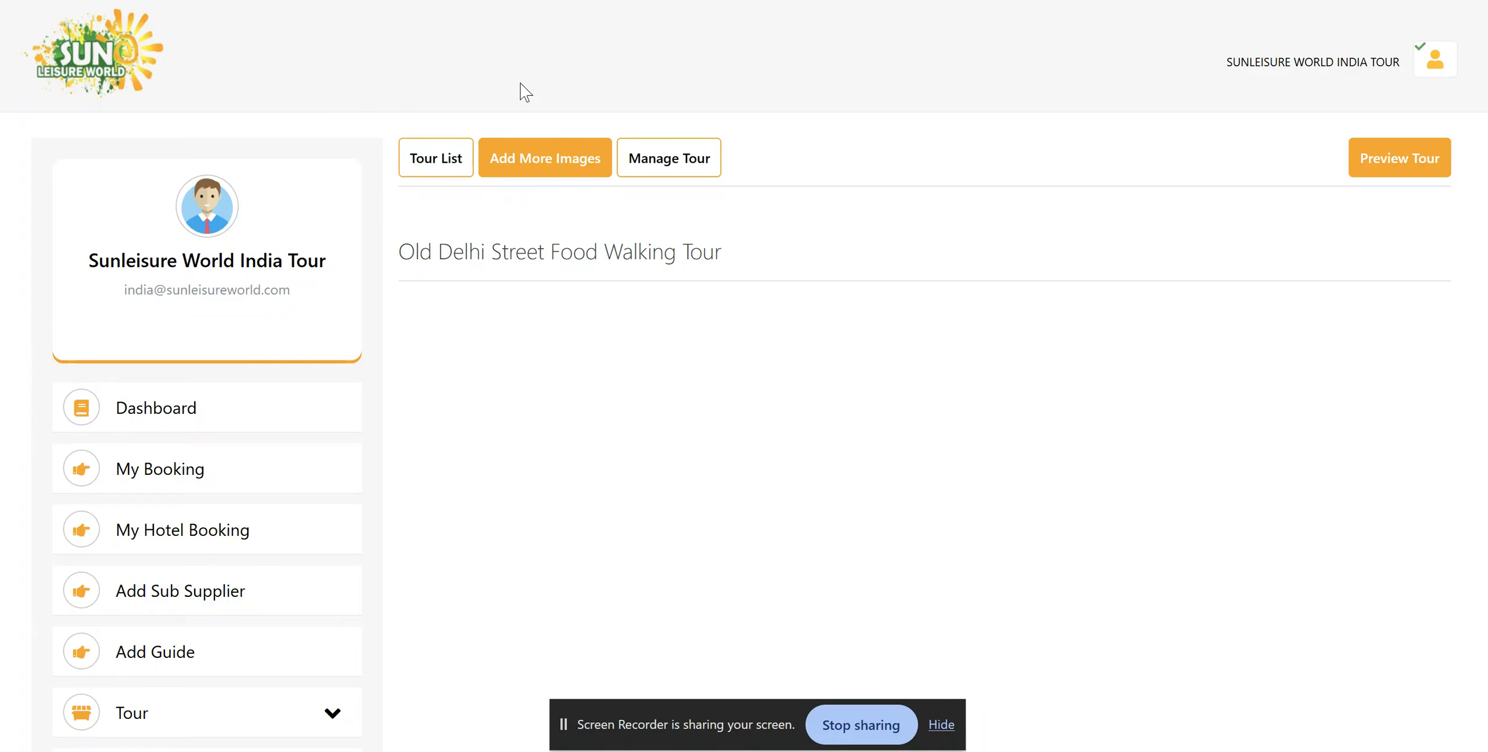
Start adding more images to the tour and open the file chooser.
click(544, 165)
click(546, 167)
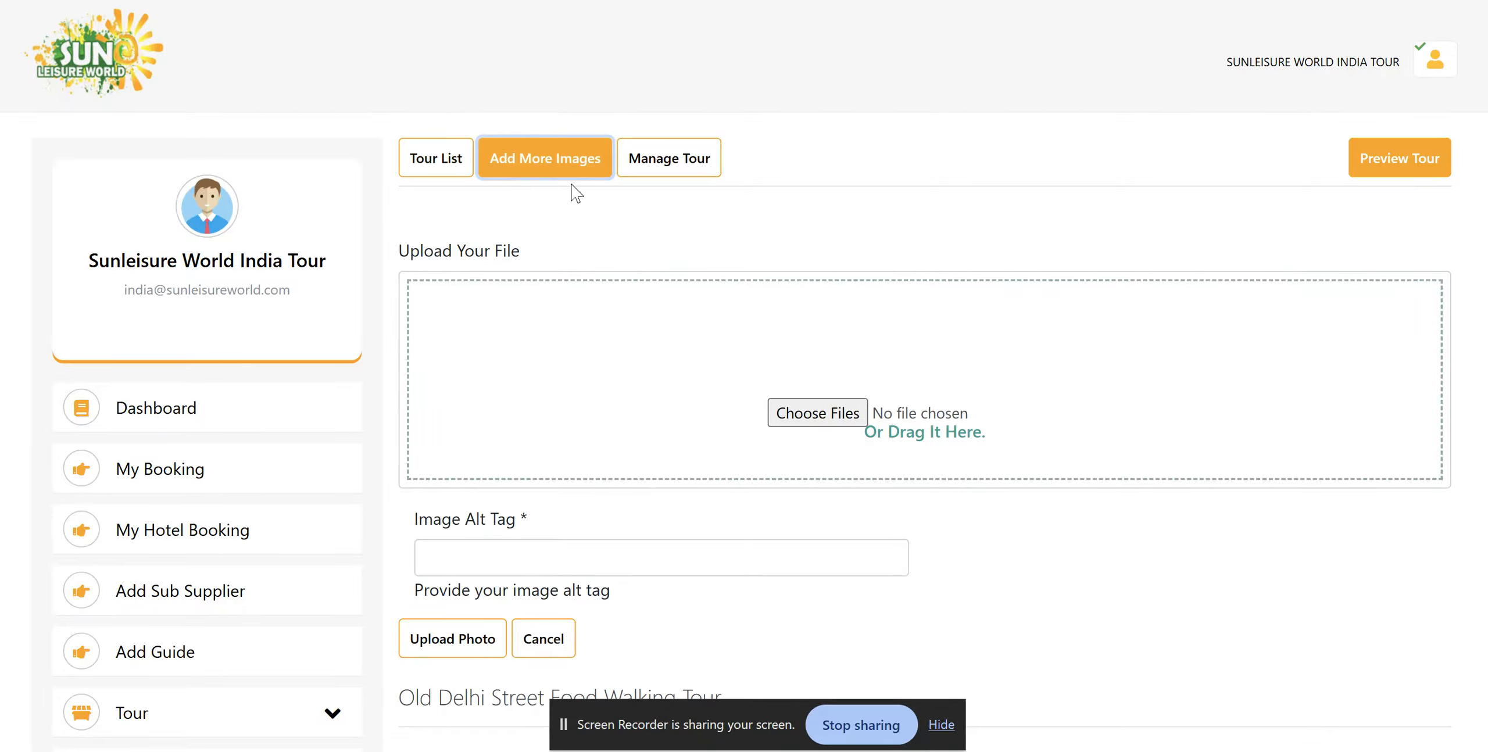
scroll(705, 384, down, 1)
click(814, 386)
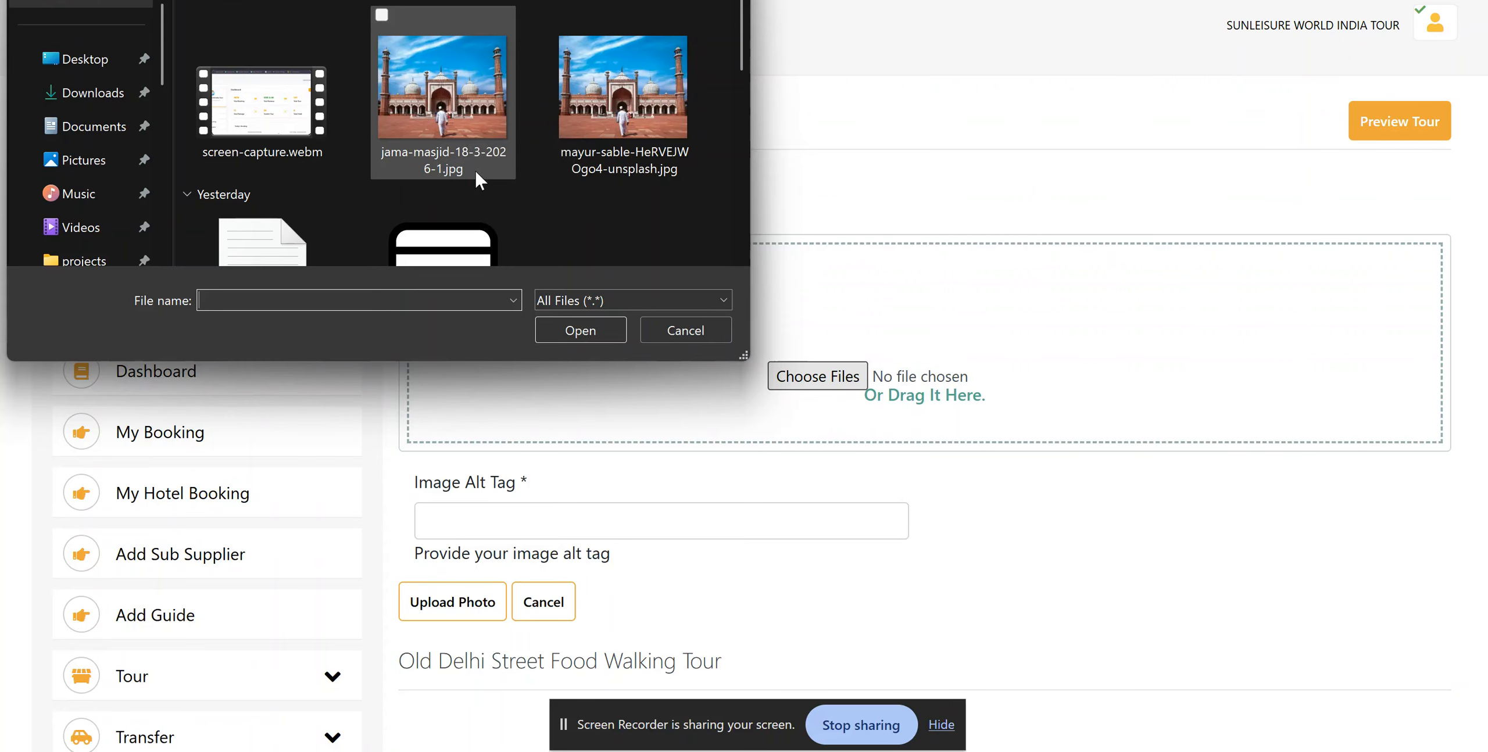
Rename the image file jama-masjid-18-3-2026-1.jpg to jama-masjid-delhi-18-3-2026-1.jpg within the file chooser.
click(463, 99)
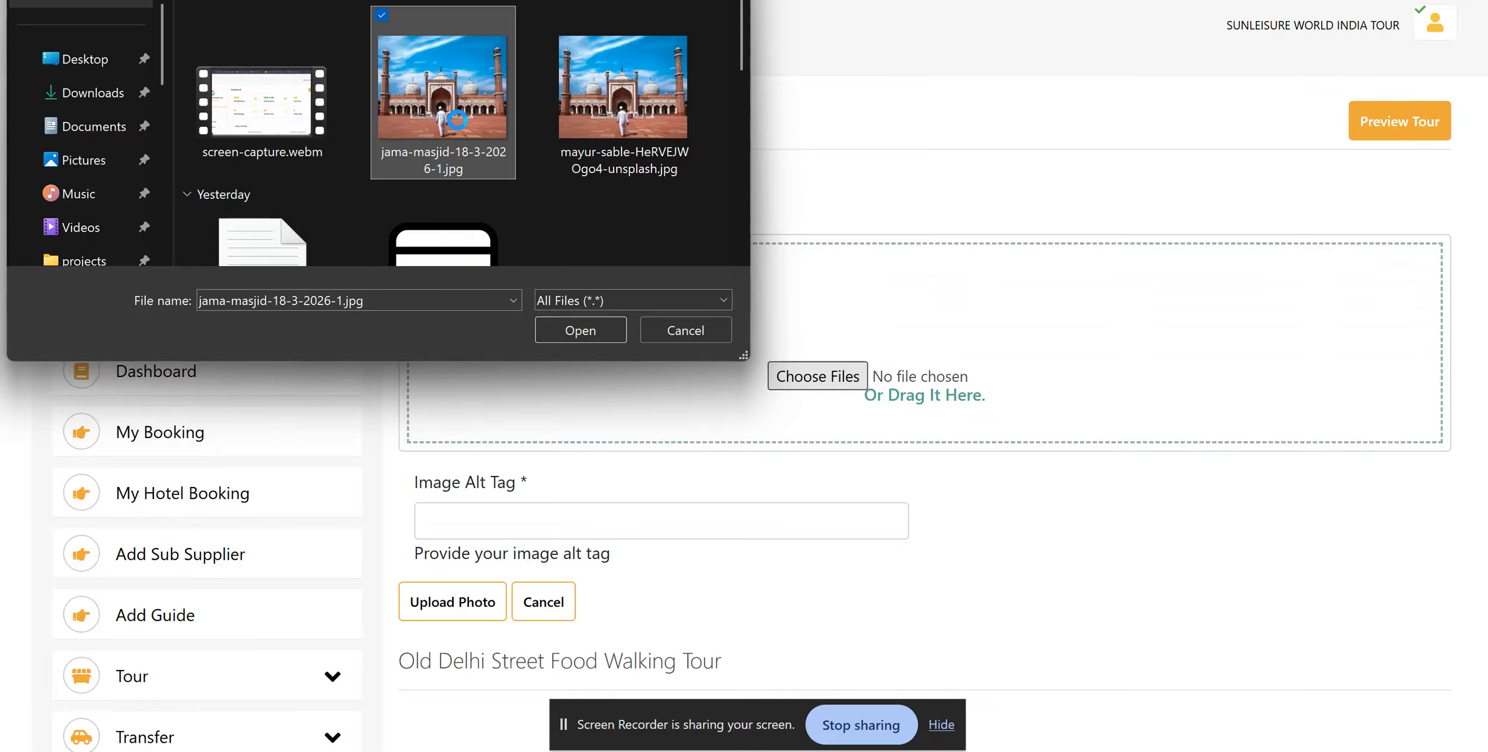
right_click(462, 127)
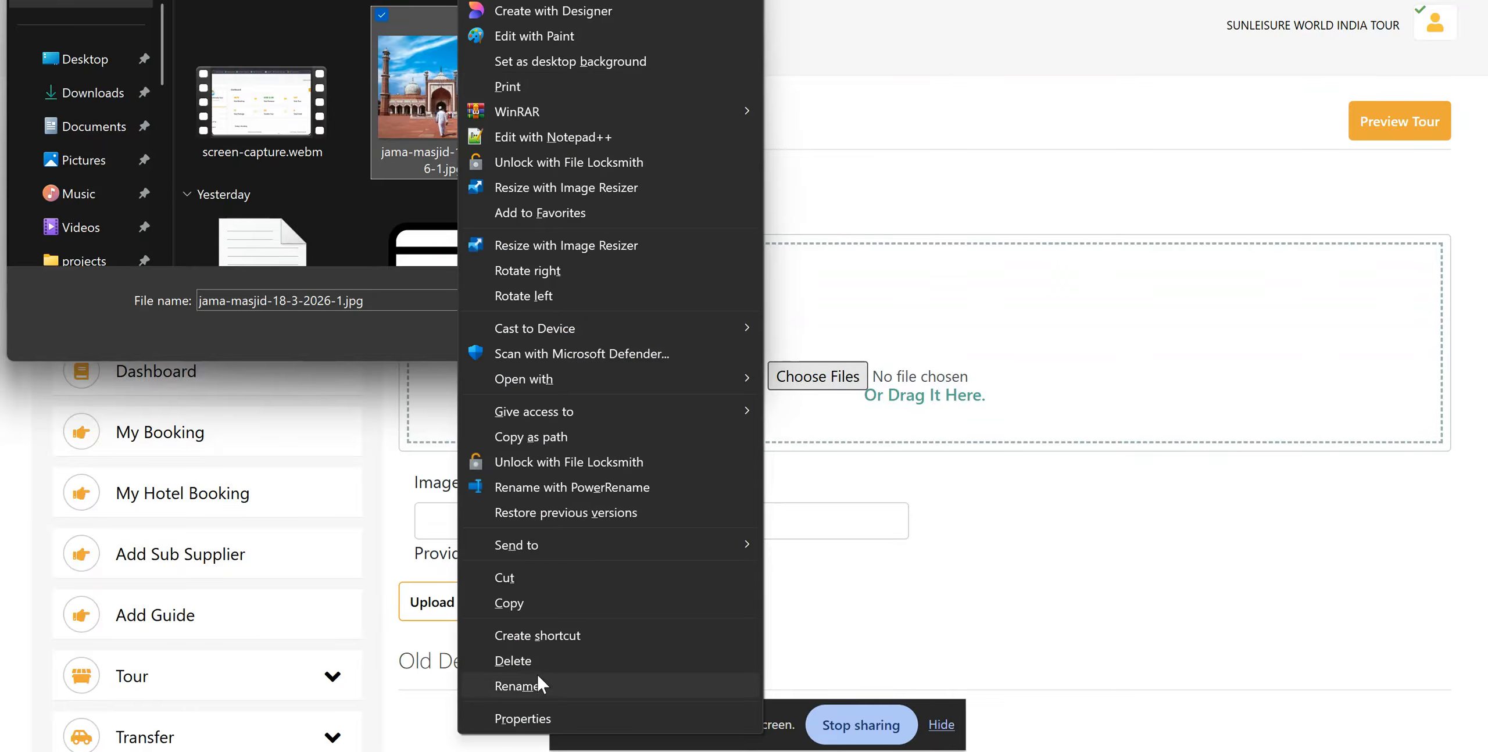
click(539, 680)
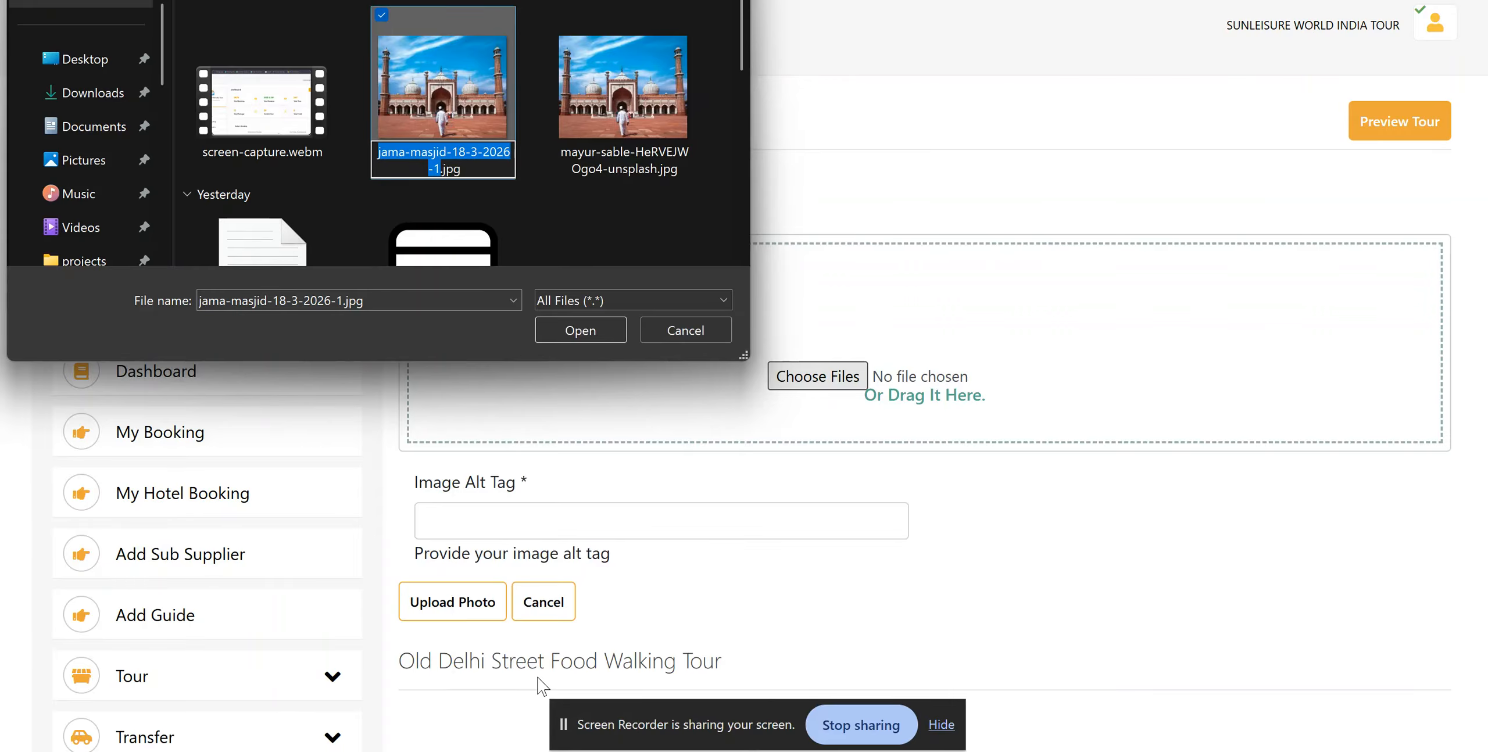
key(BackSpace)
text(jama)
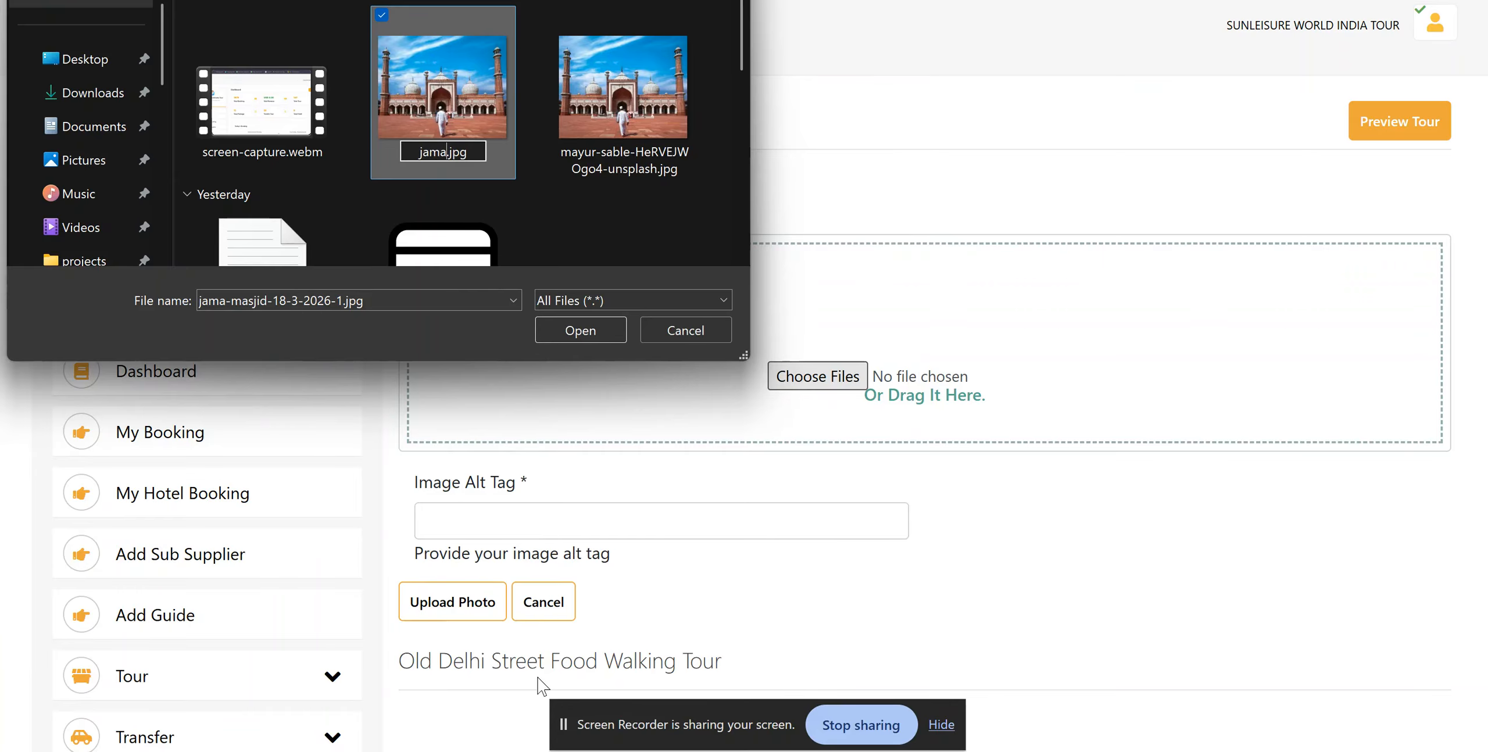
text(-ma)
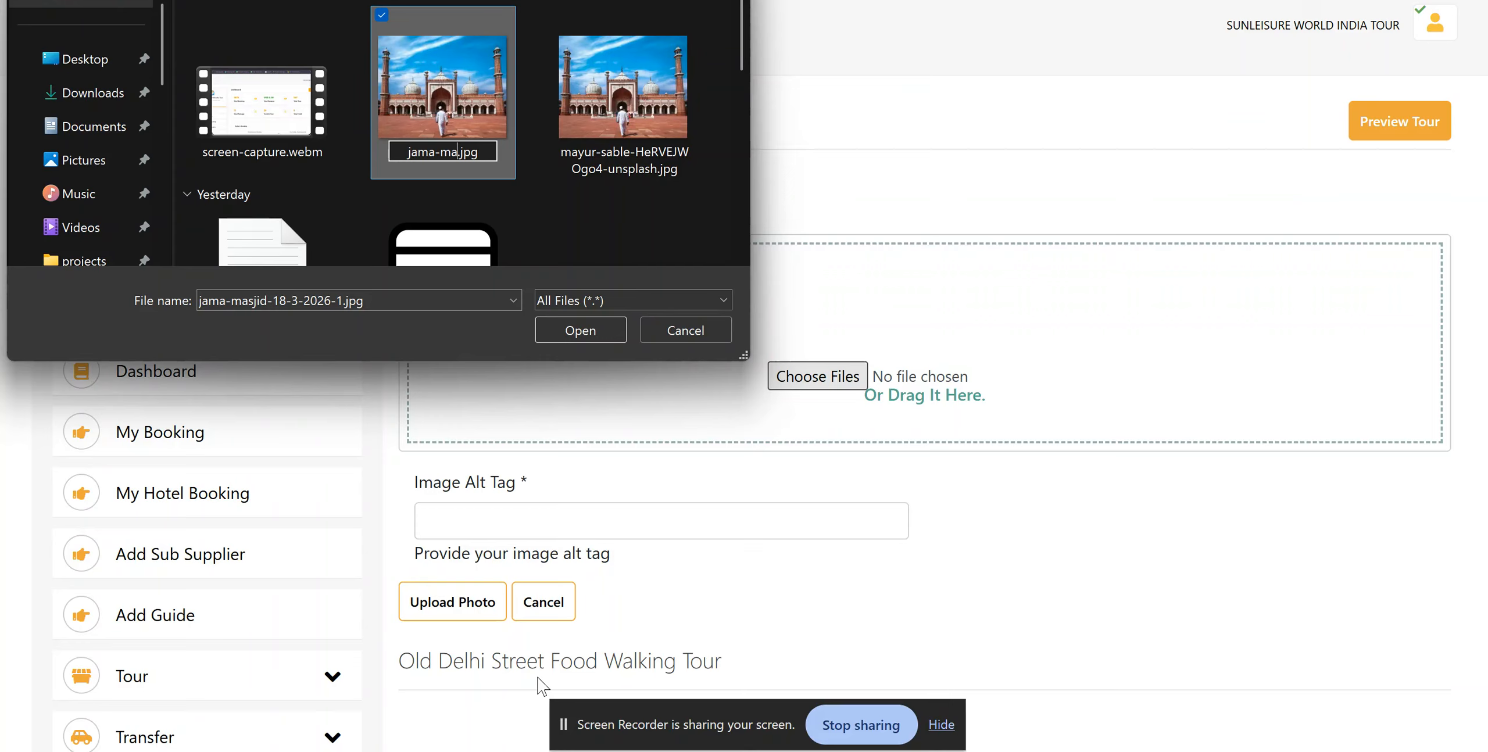
text(sjid-)
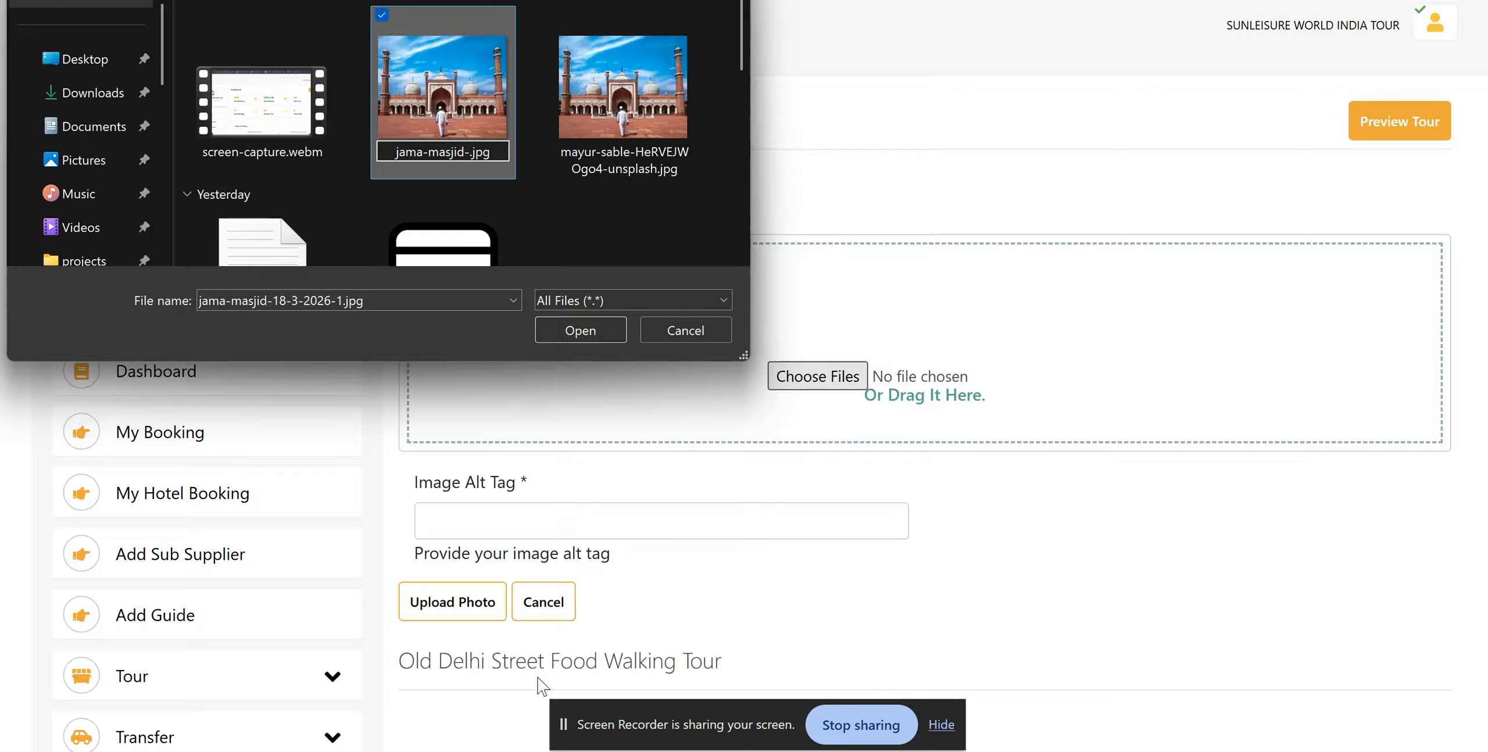
text(delhi-)
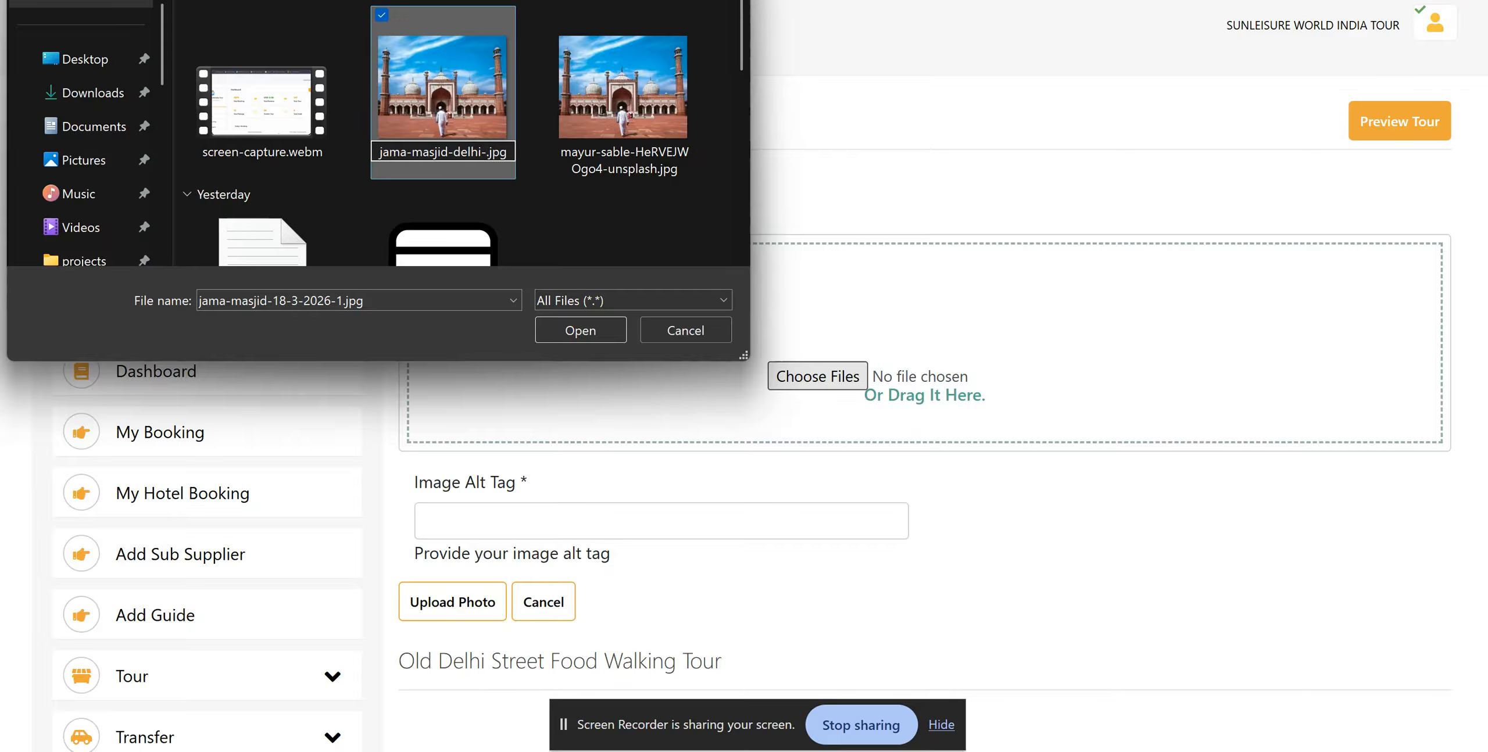
text(18)
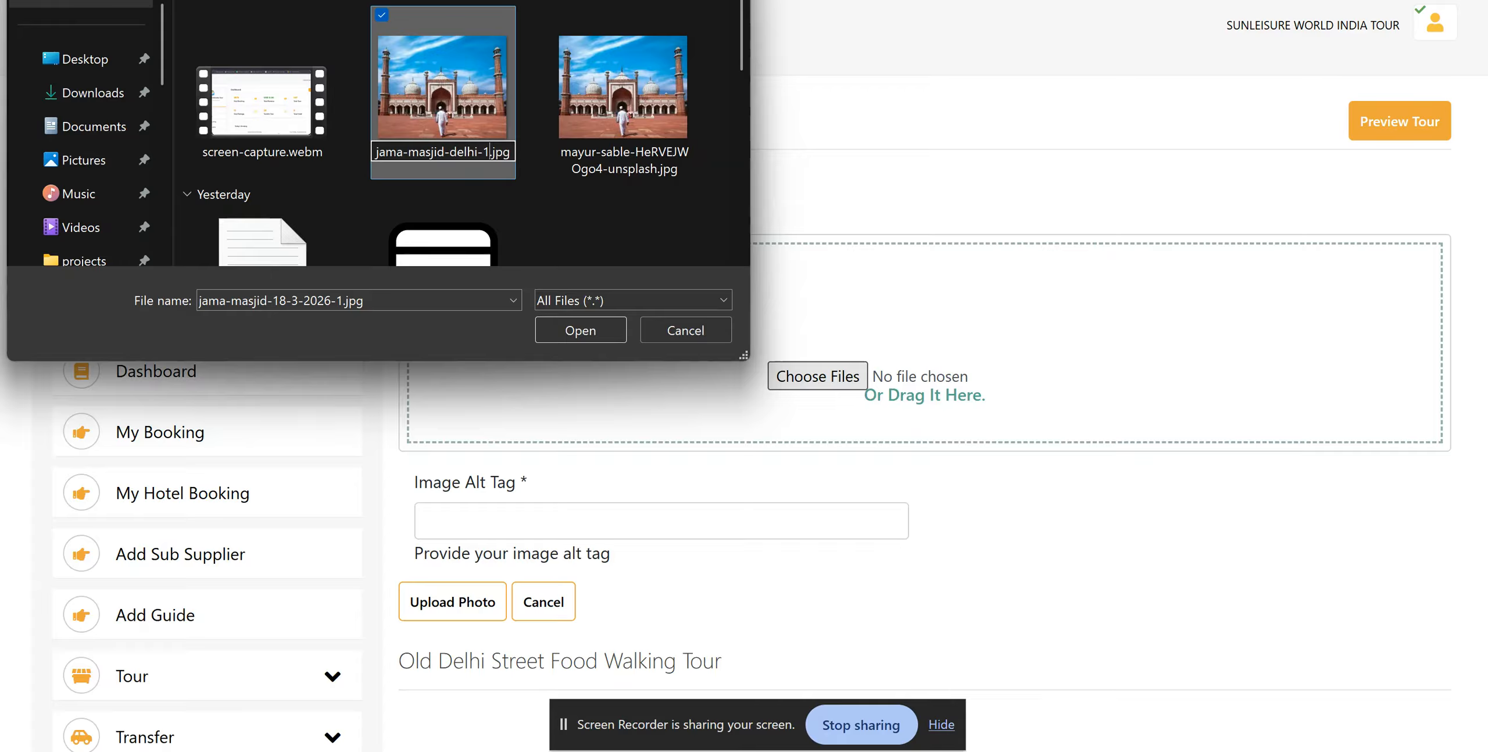
text(-3)
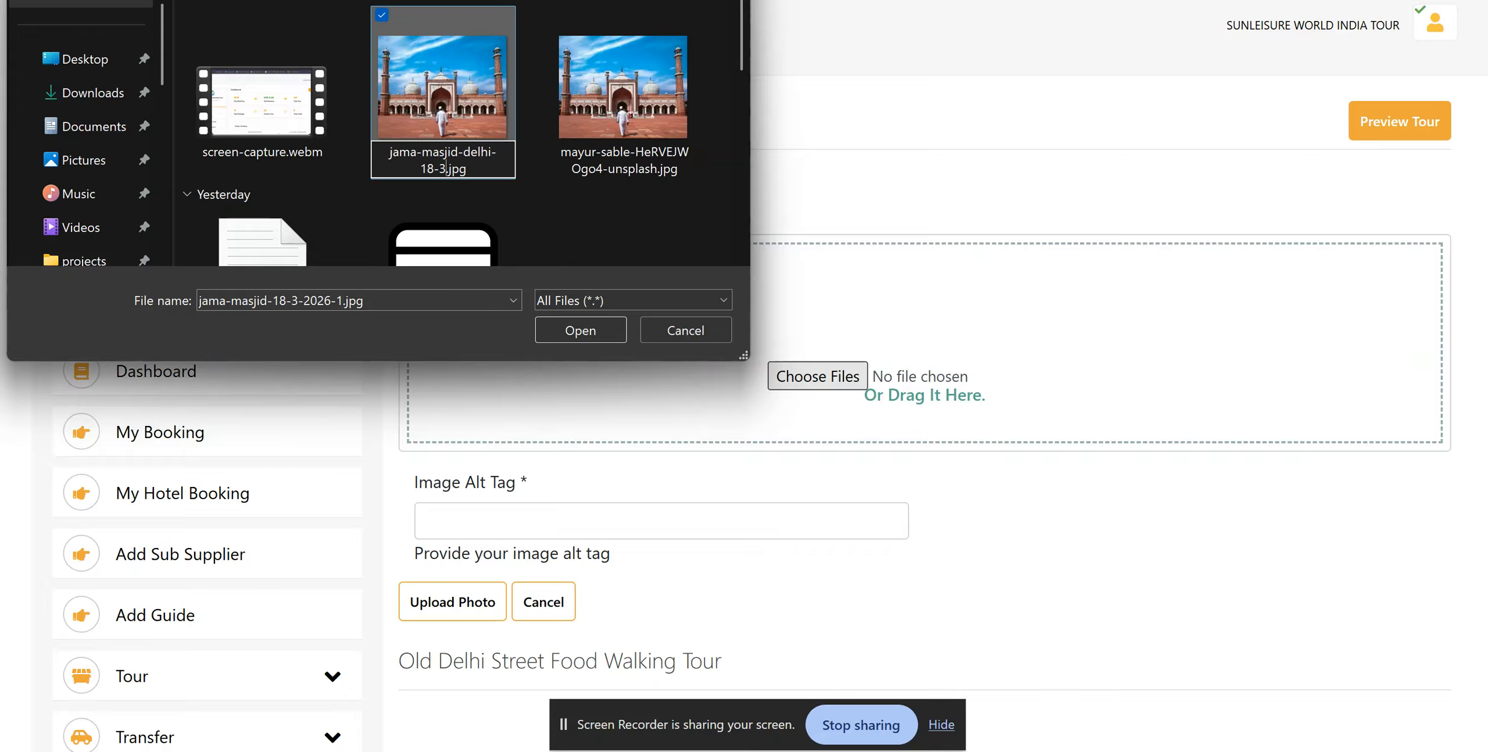
text(-2026-1)
Attach jama-masjid-delhi-18-3-2026-1.jpg and upload it with the image alt tag "Jama Masjid Delhi".
click(469, 102)
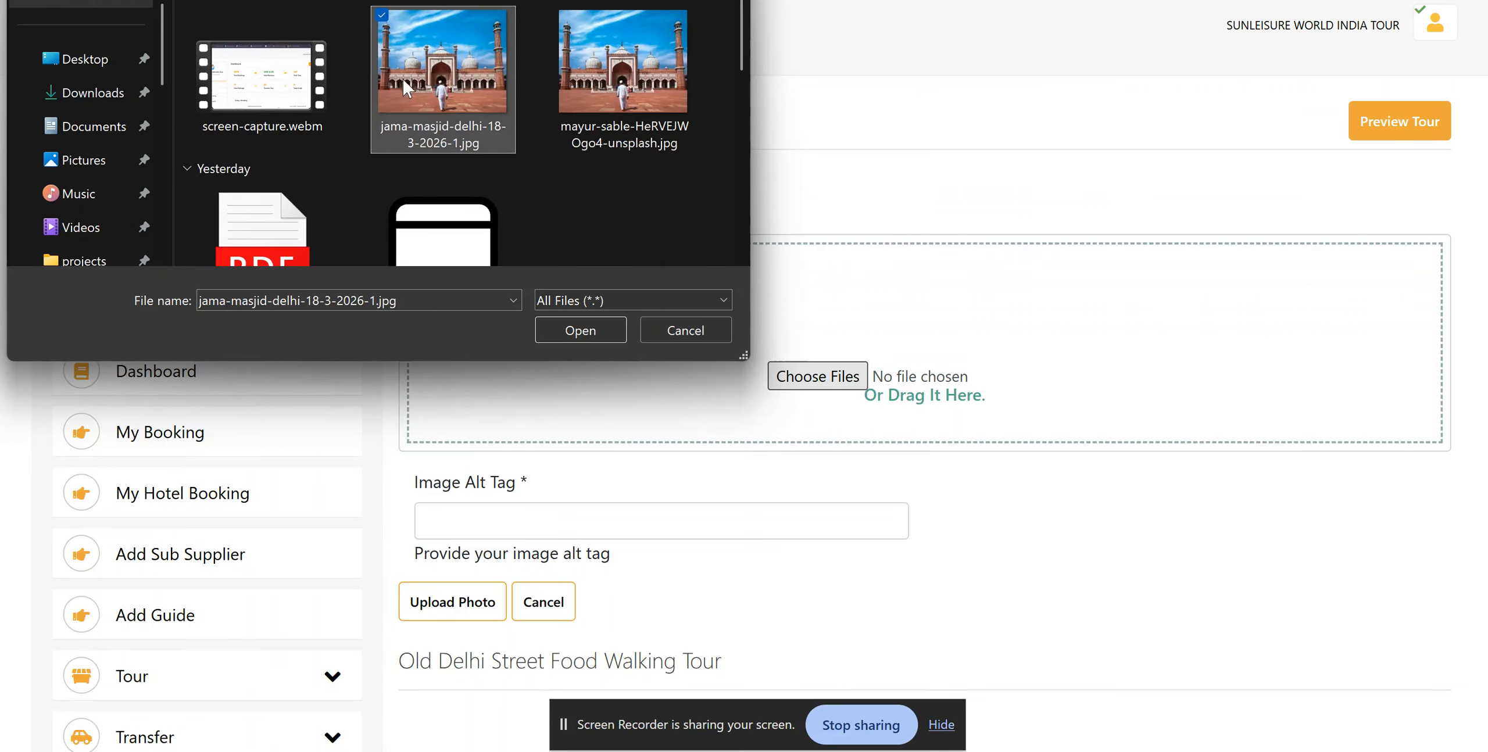
click(580, 332)
scroll(569, 408, down, 2)
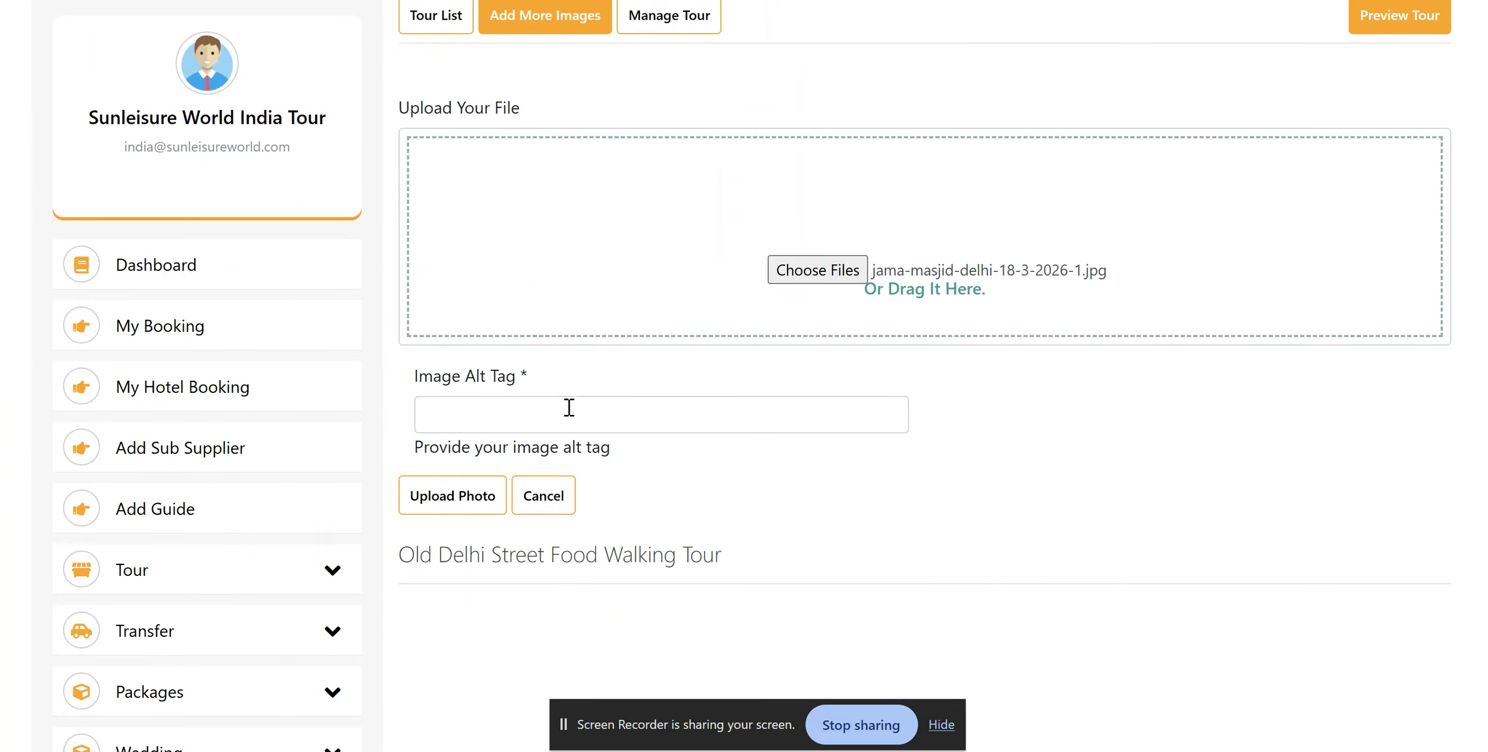
click(567, 409)
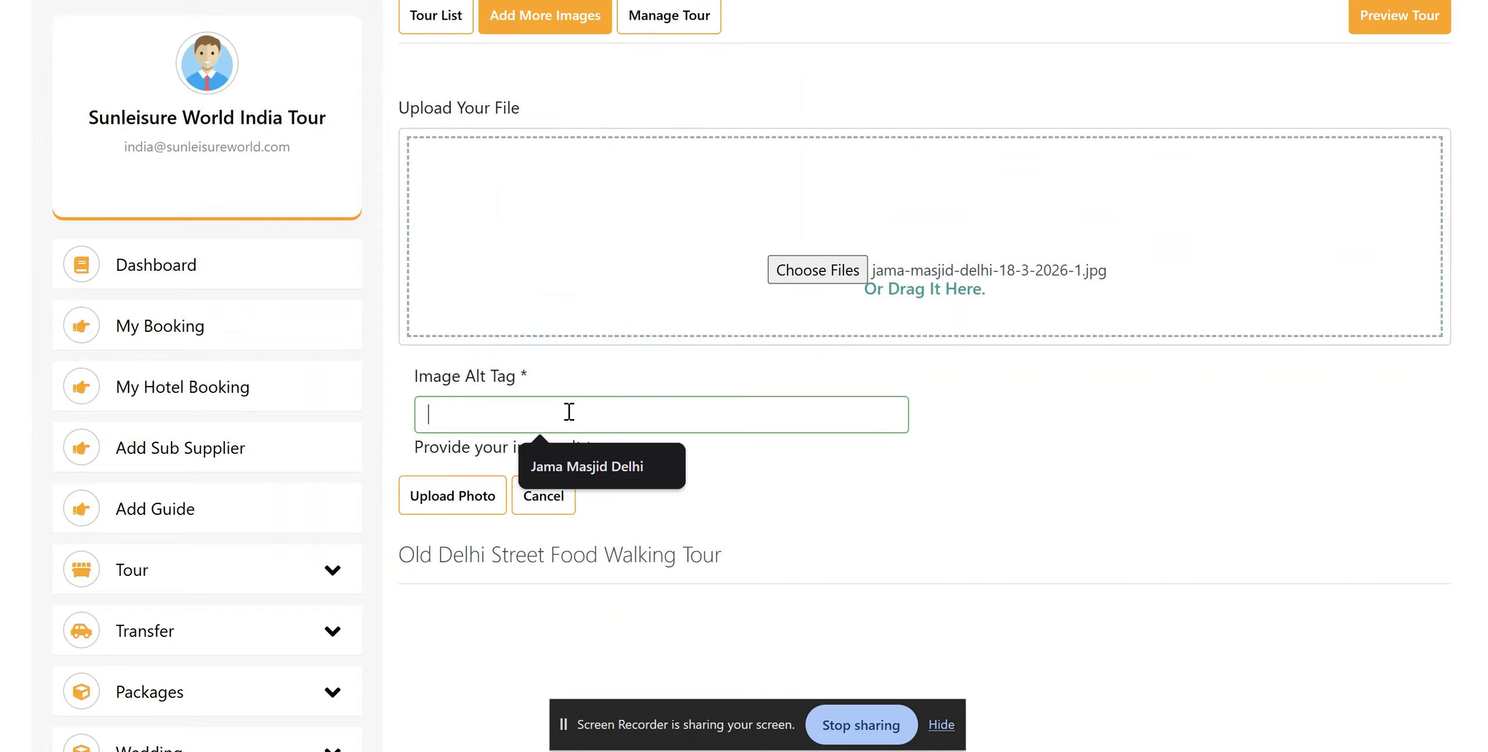
text(Jama Masjid Delhi)
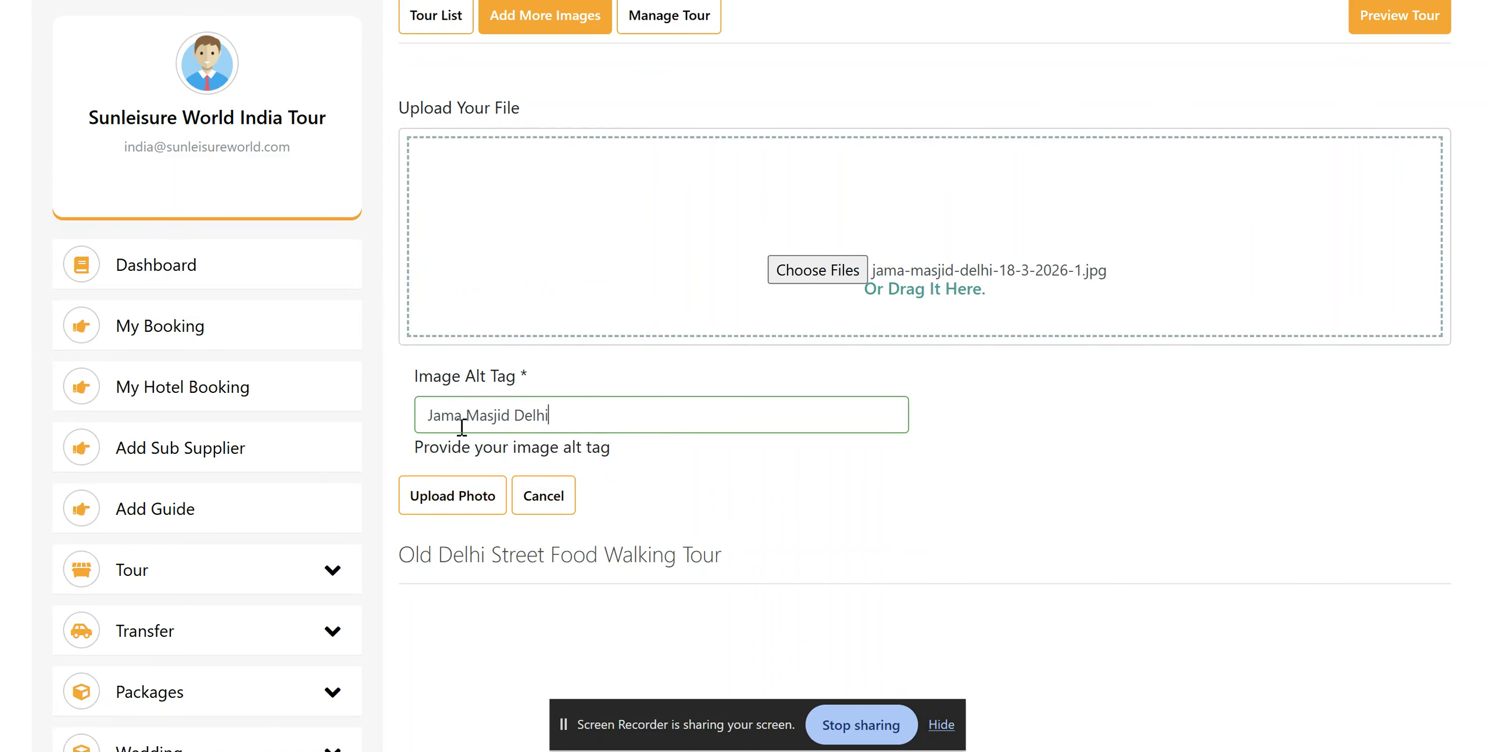
click(456, 505)
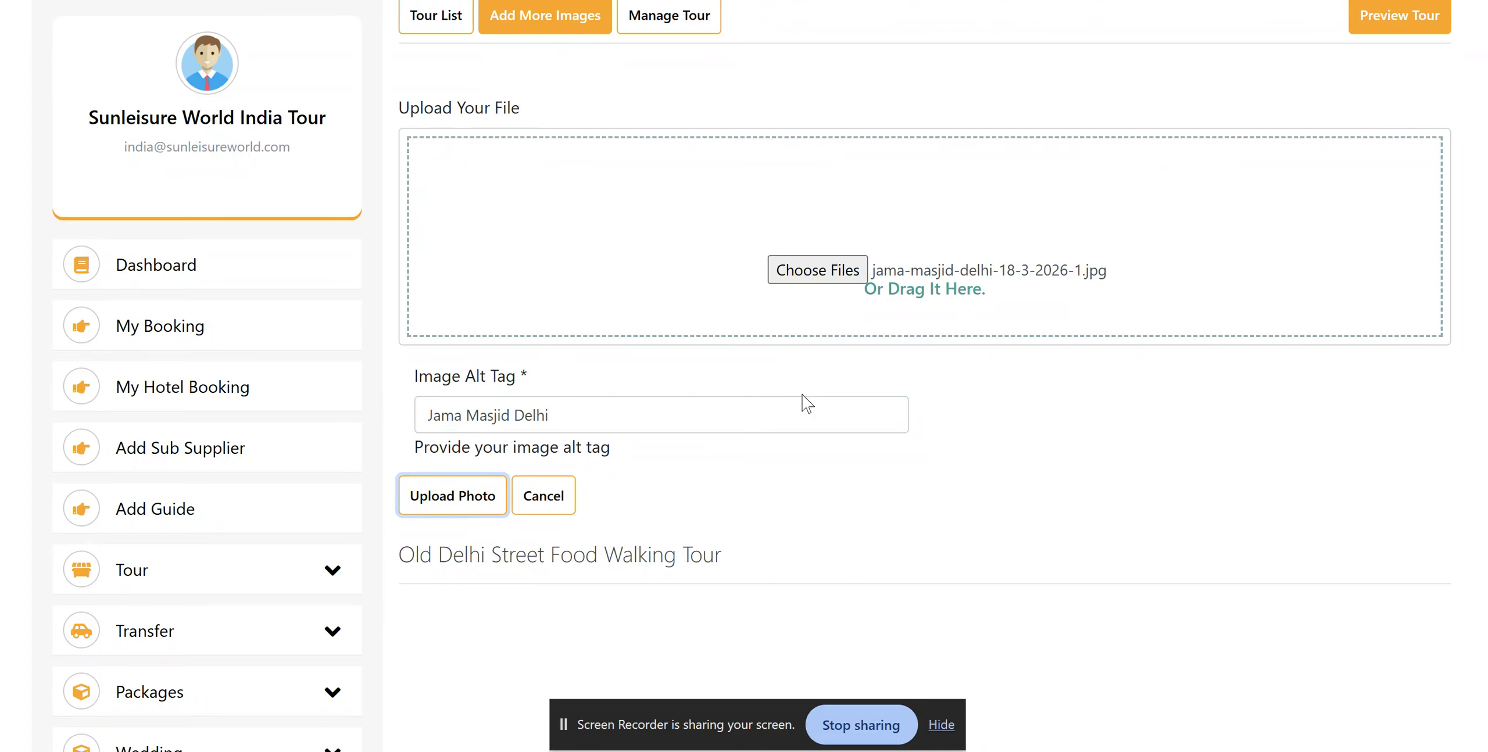
scroll(803, 401, down, 1)
scroll(660, 349, down, 1)
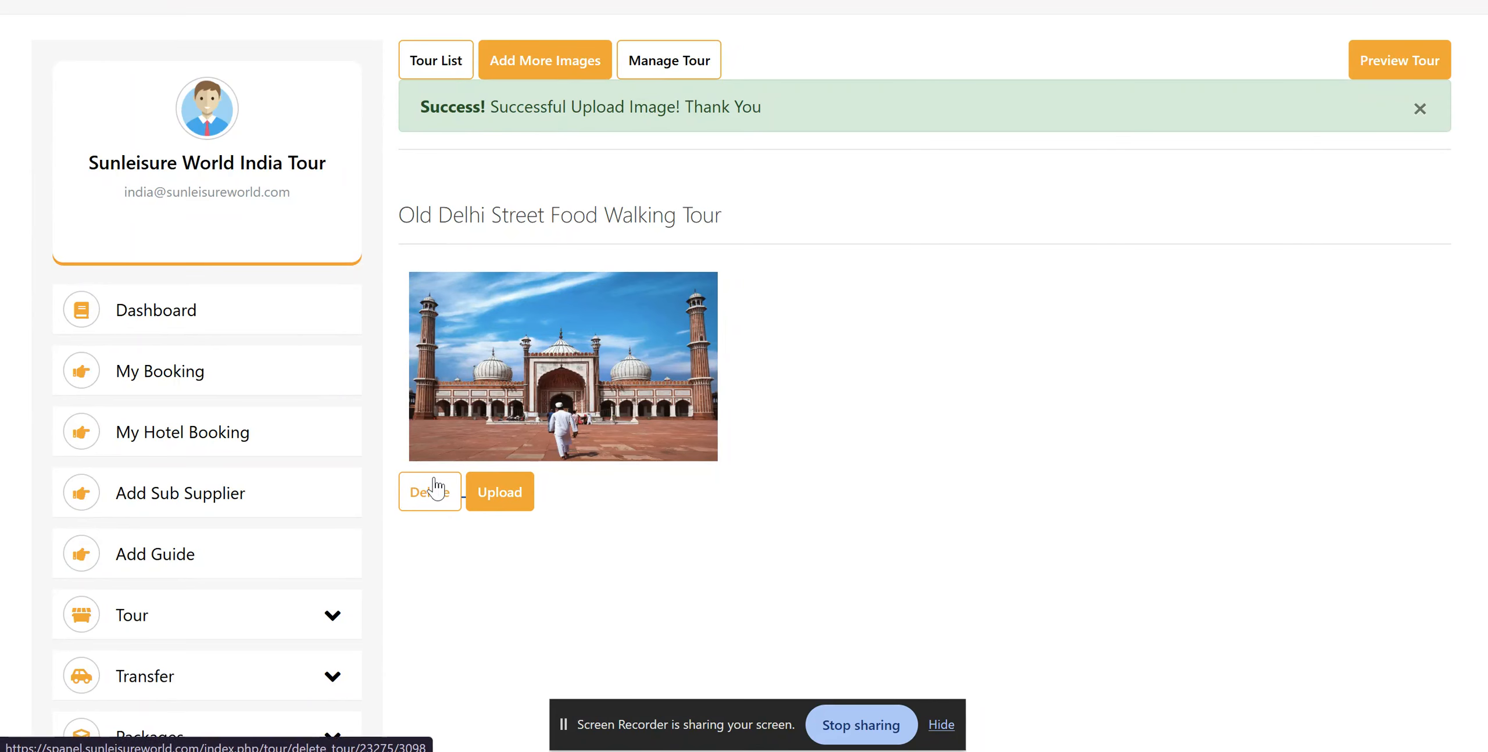
click(534, 65)
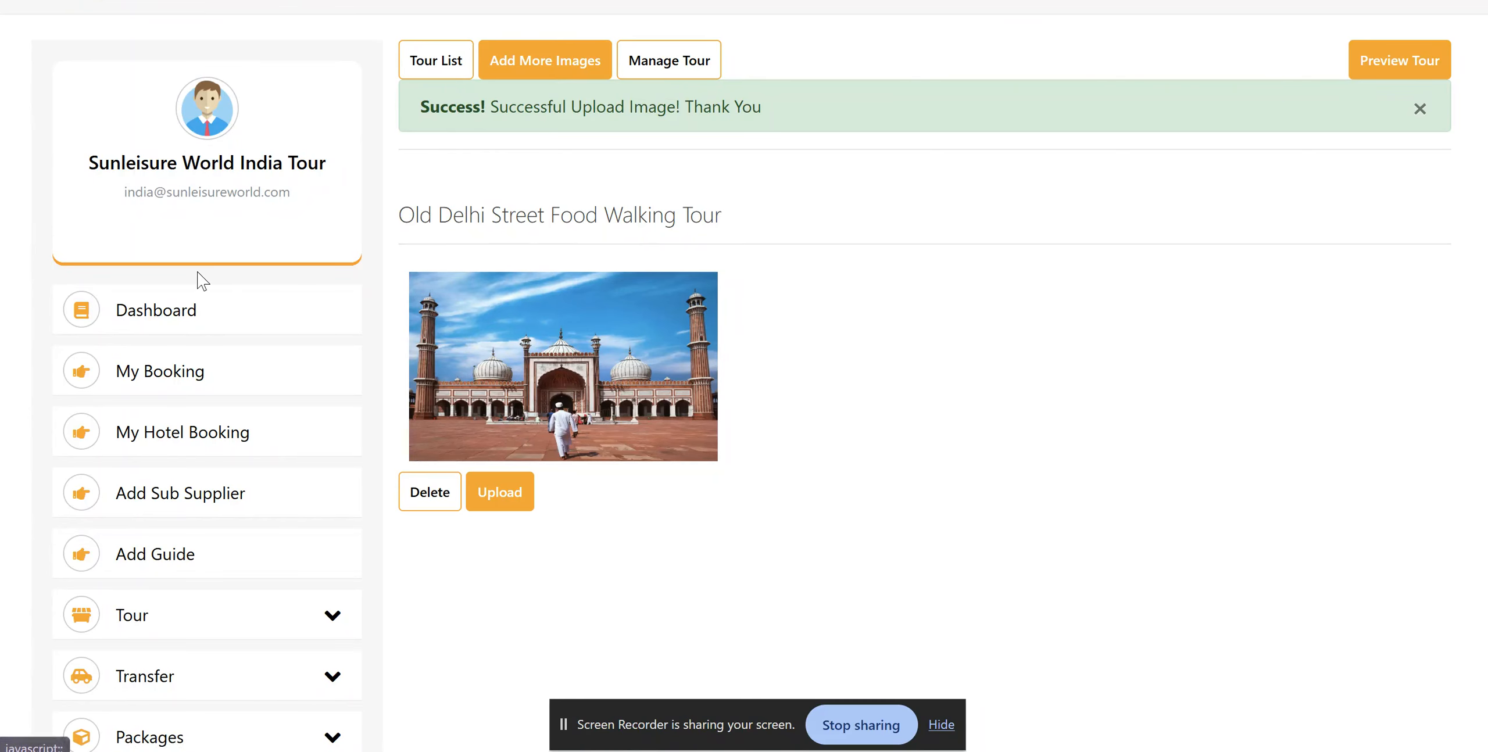
scroll(199, 281, down, 1)
drag(392, 186, 726, 194)
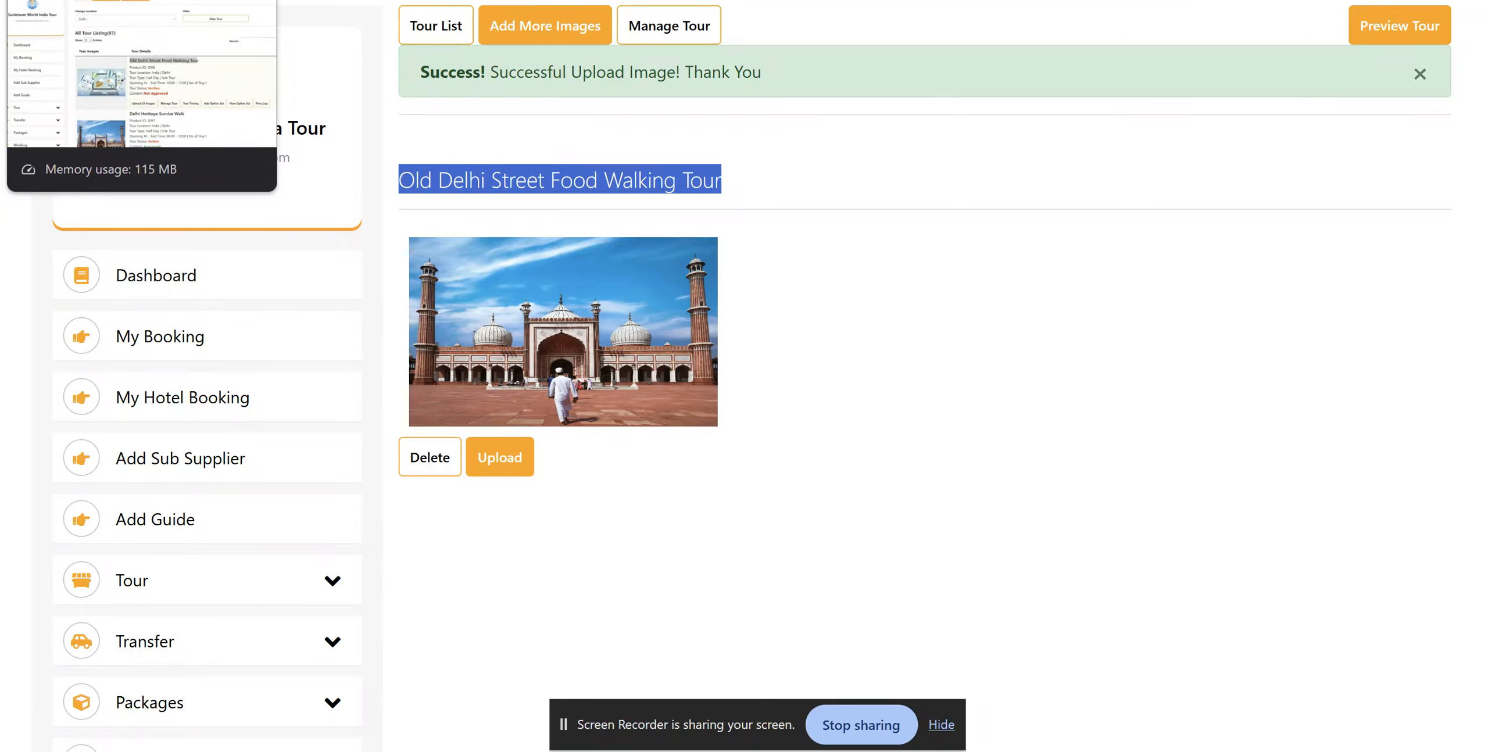
click(483, 160)
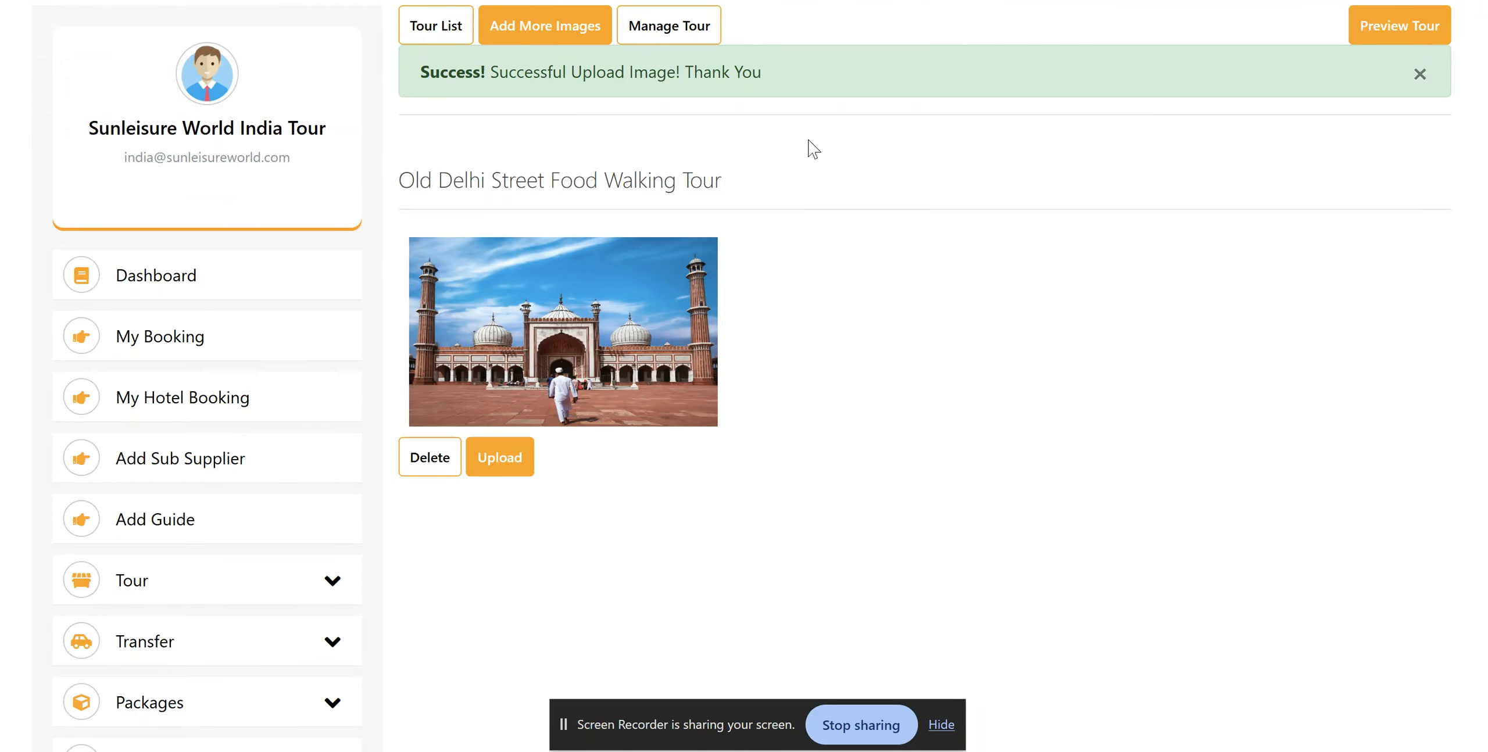
Return to the tour list and add an option set named "Tour+transfer" to Old Delhi Street Food Walking Tour.
click(435, 26)
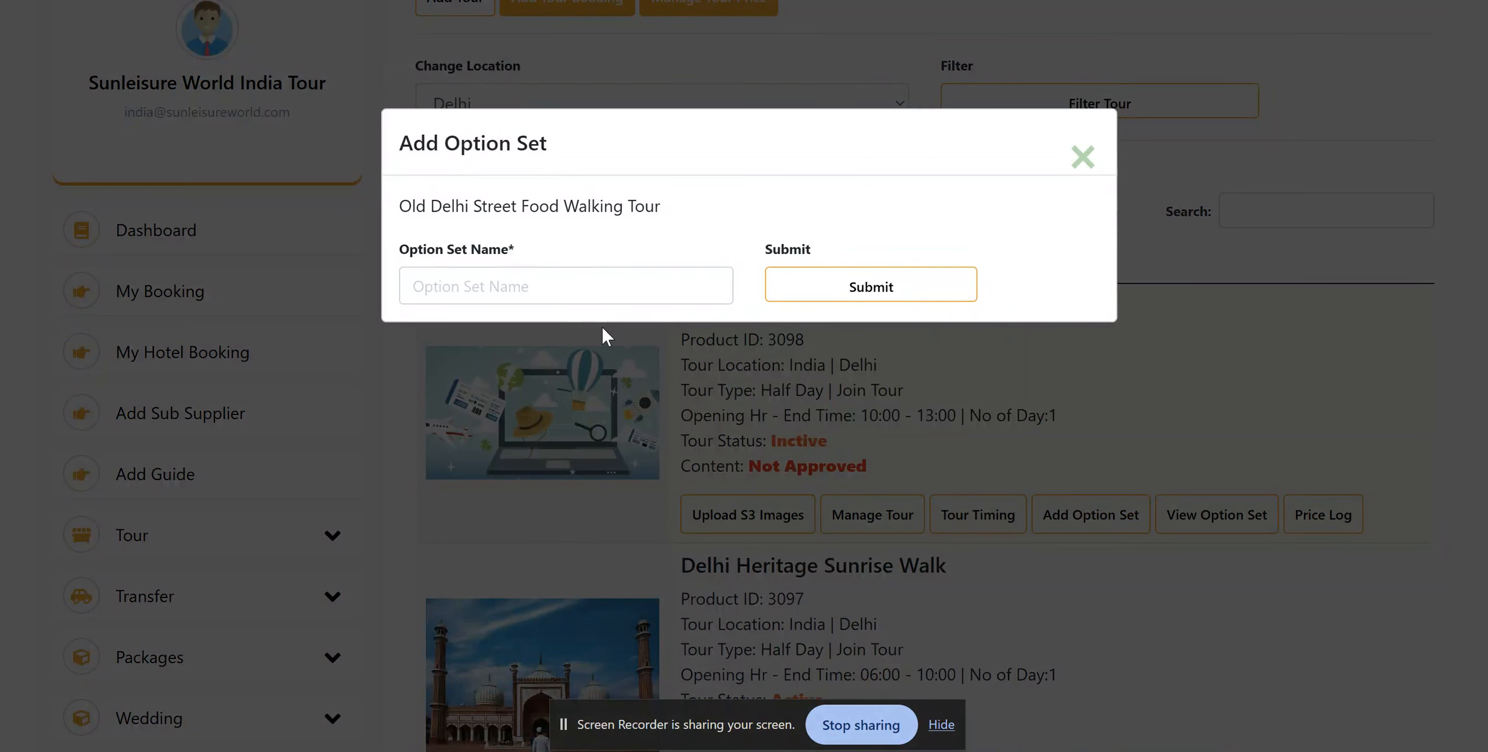
click(455, 286)
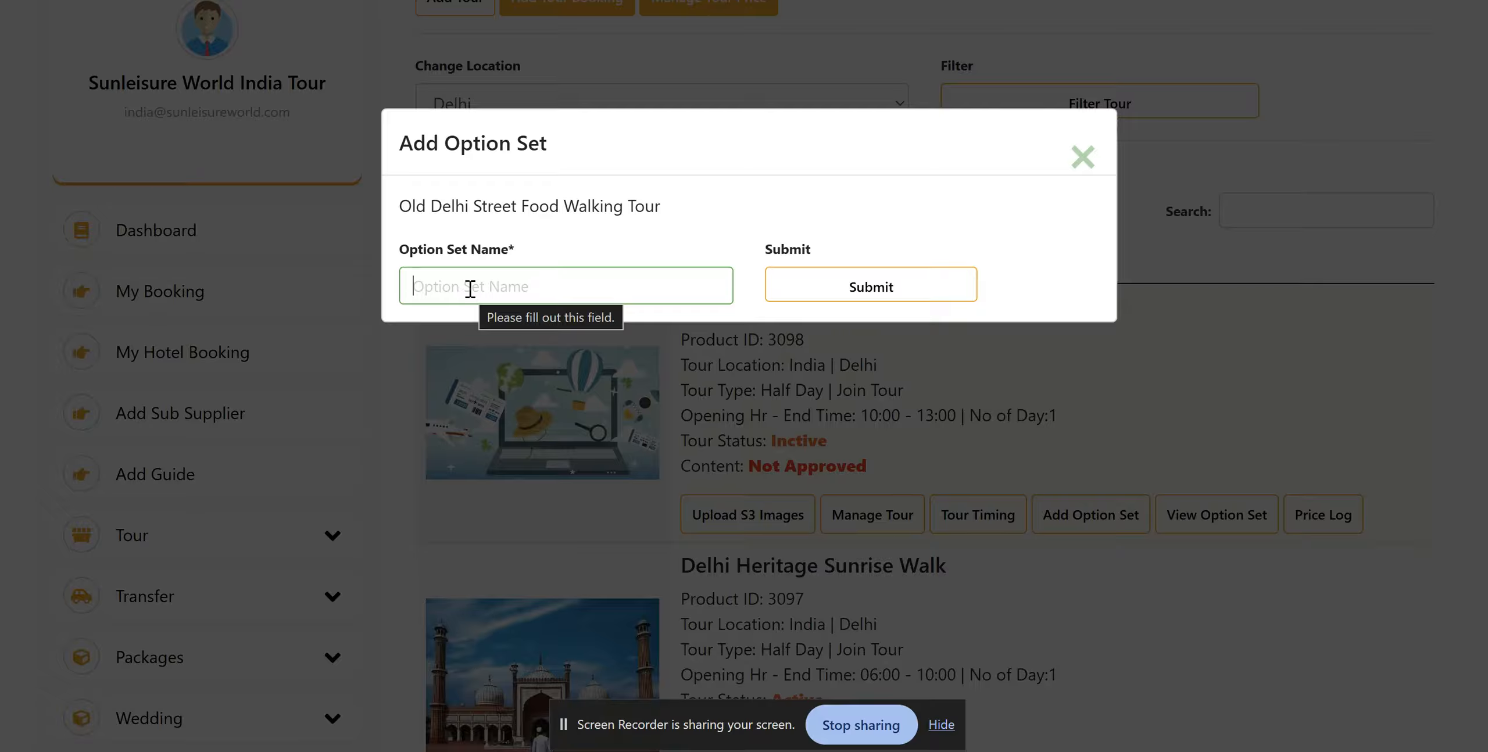
text(Tour+transfer)
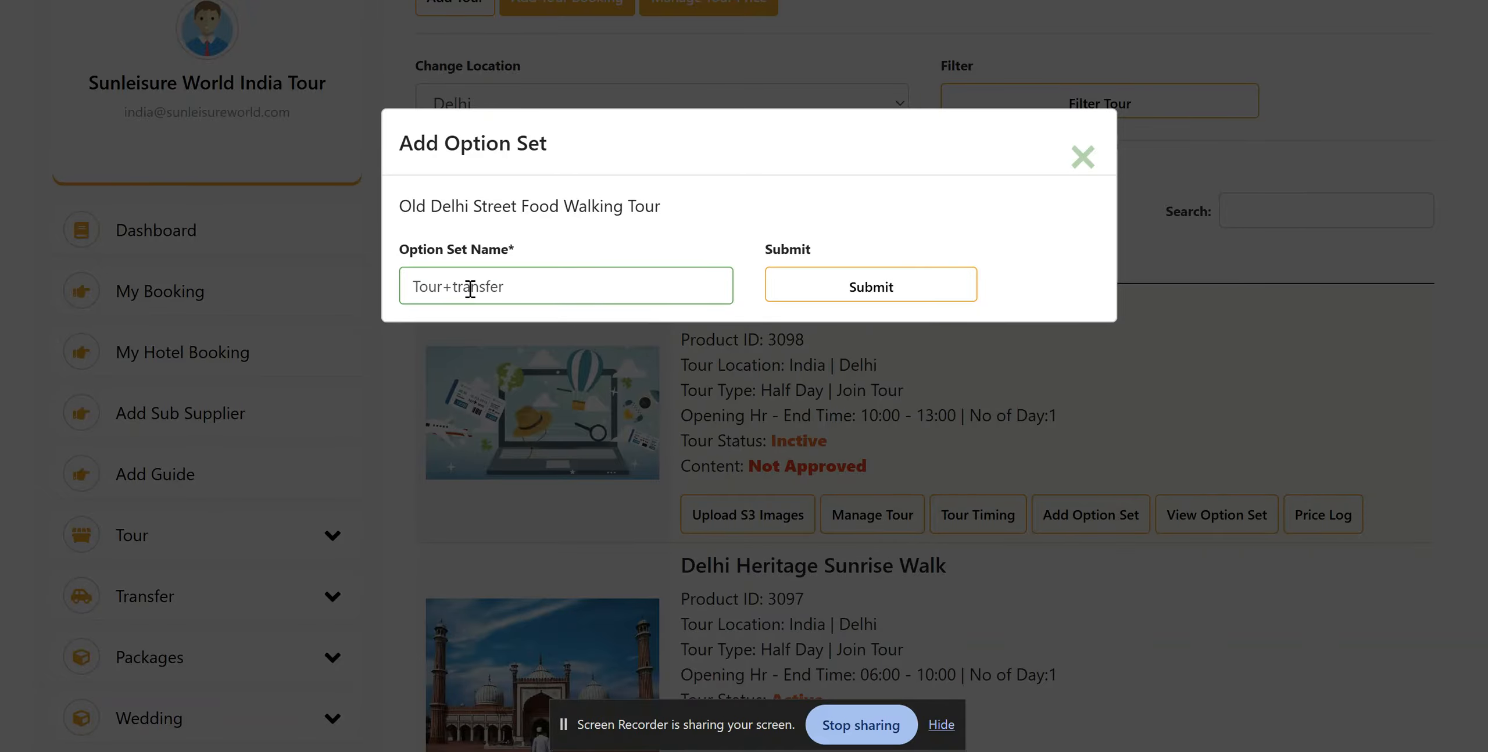
click(811, 300)
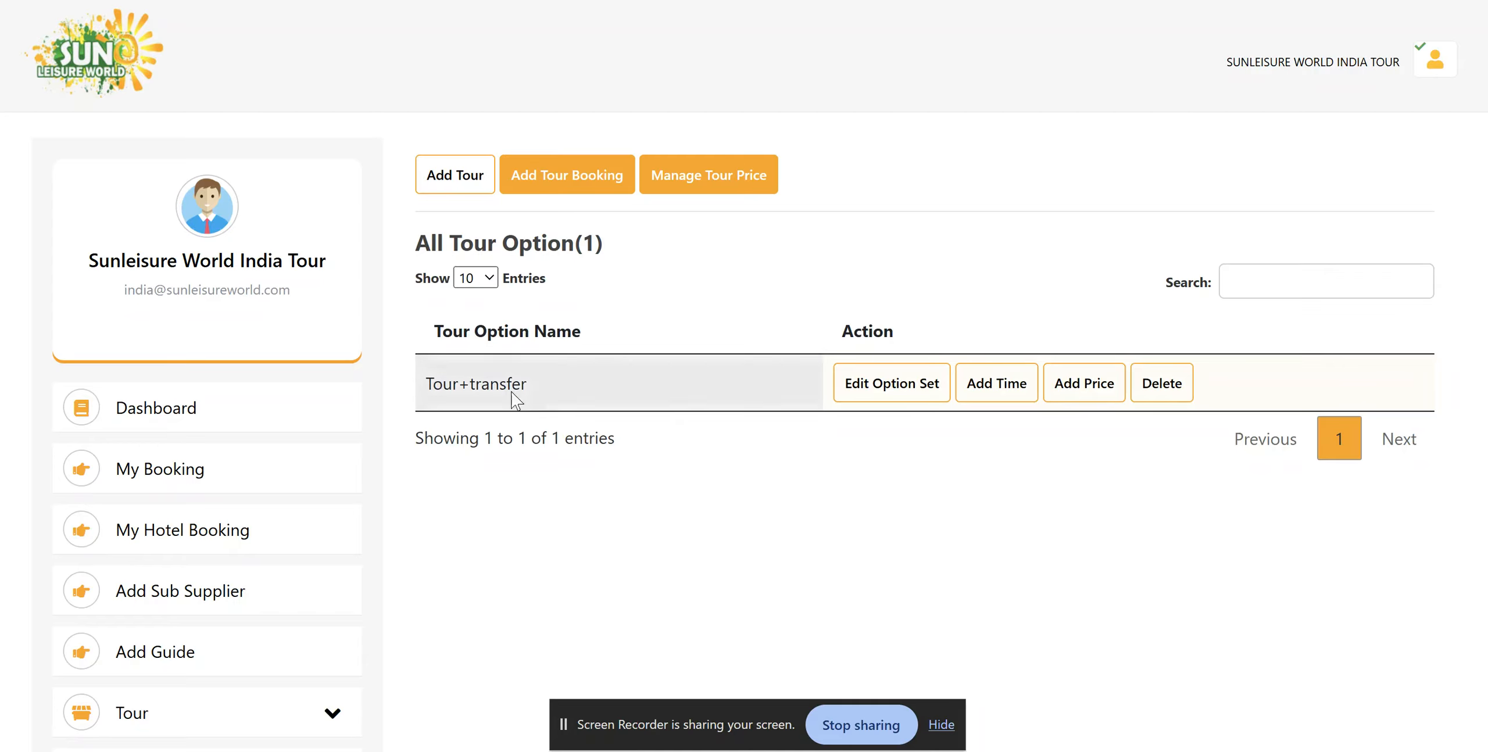
Go back to the tour listing and reload it, resubmitting the form data.
scroll(552, 389, left, 5)
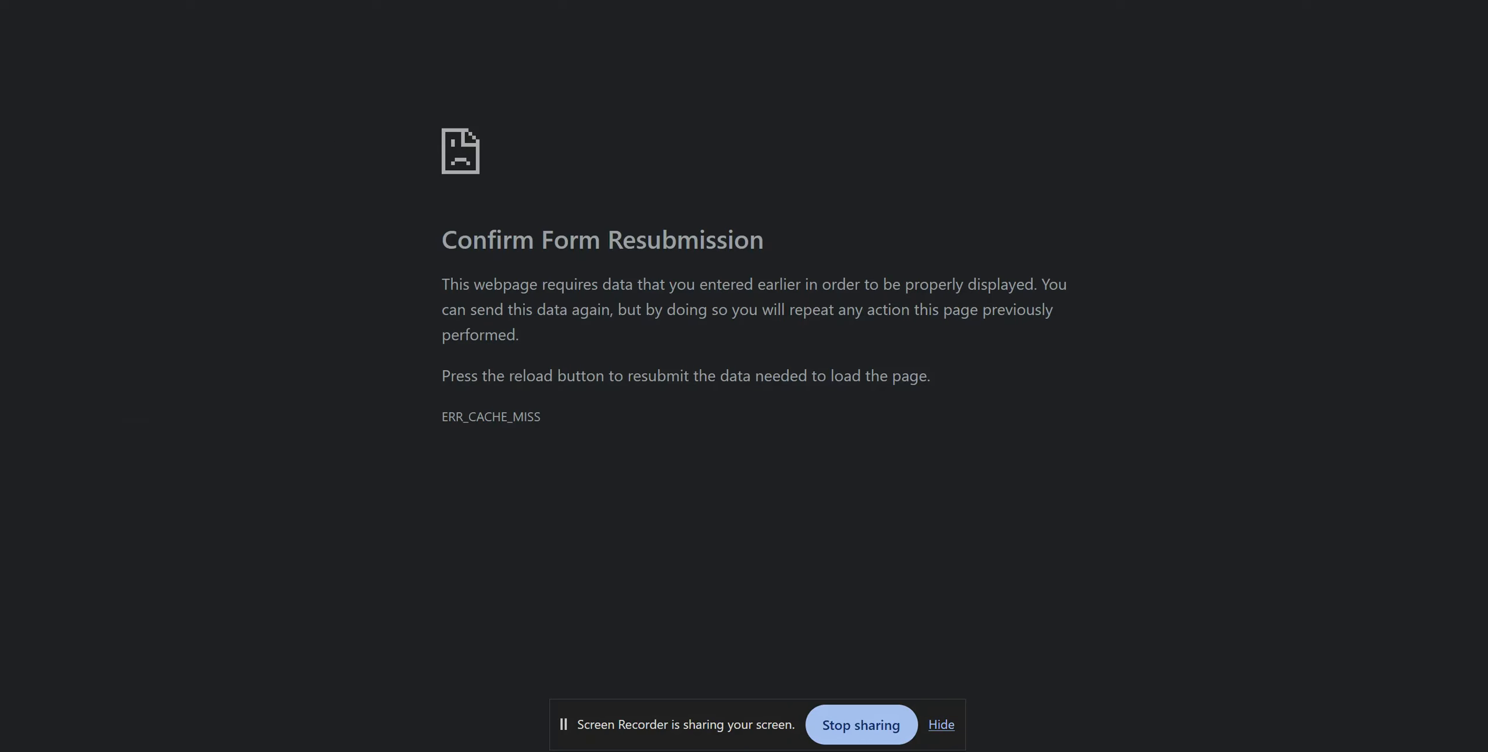
key(F5)
key(Return)
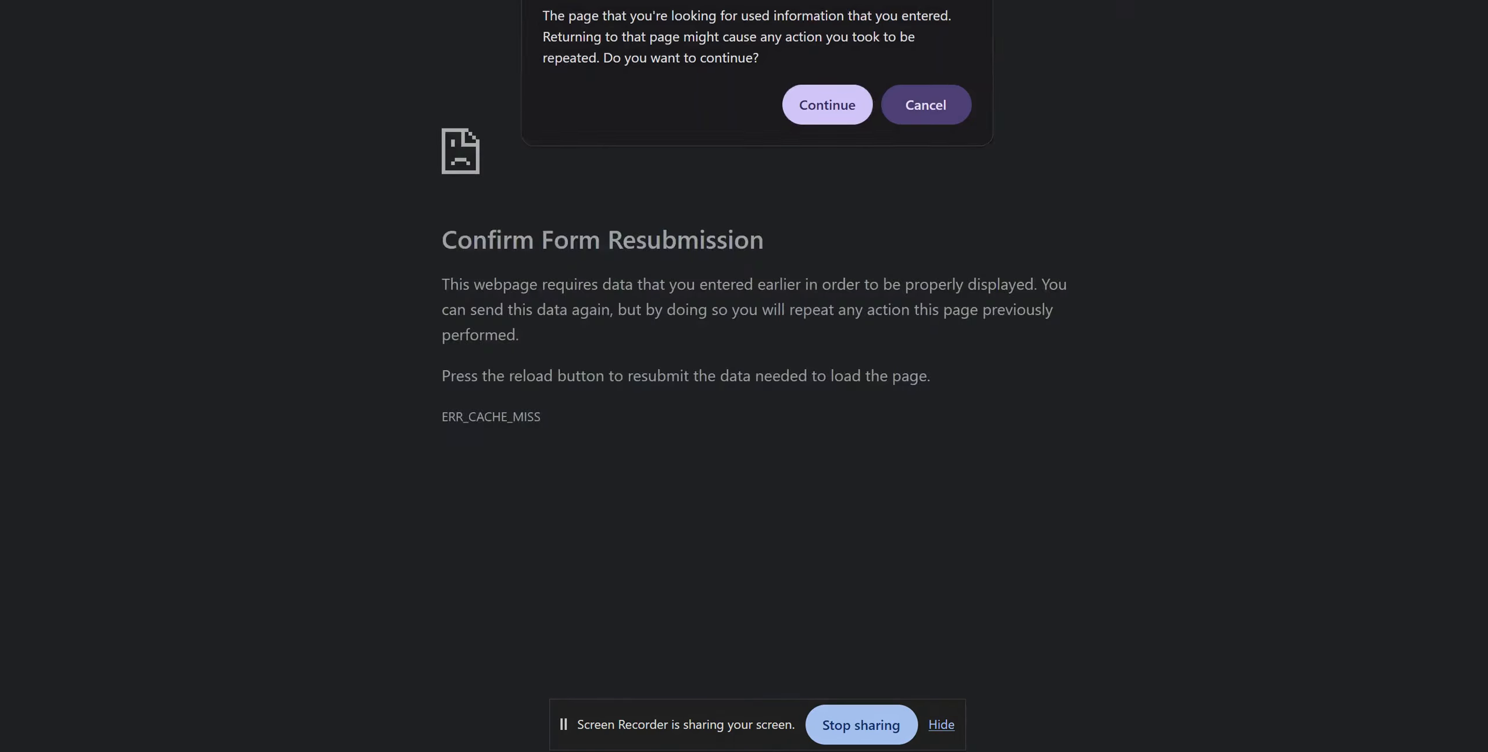
Add a second option set named "Tour" to Old Delhi Street Food Walking Tour.
scroll(495, 299, down, 3)
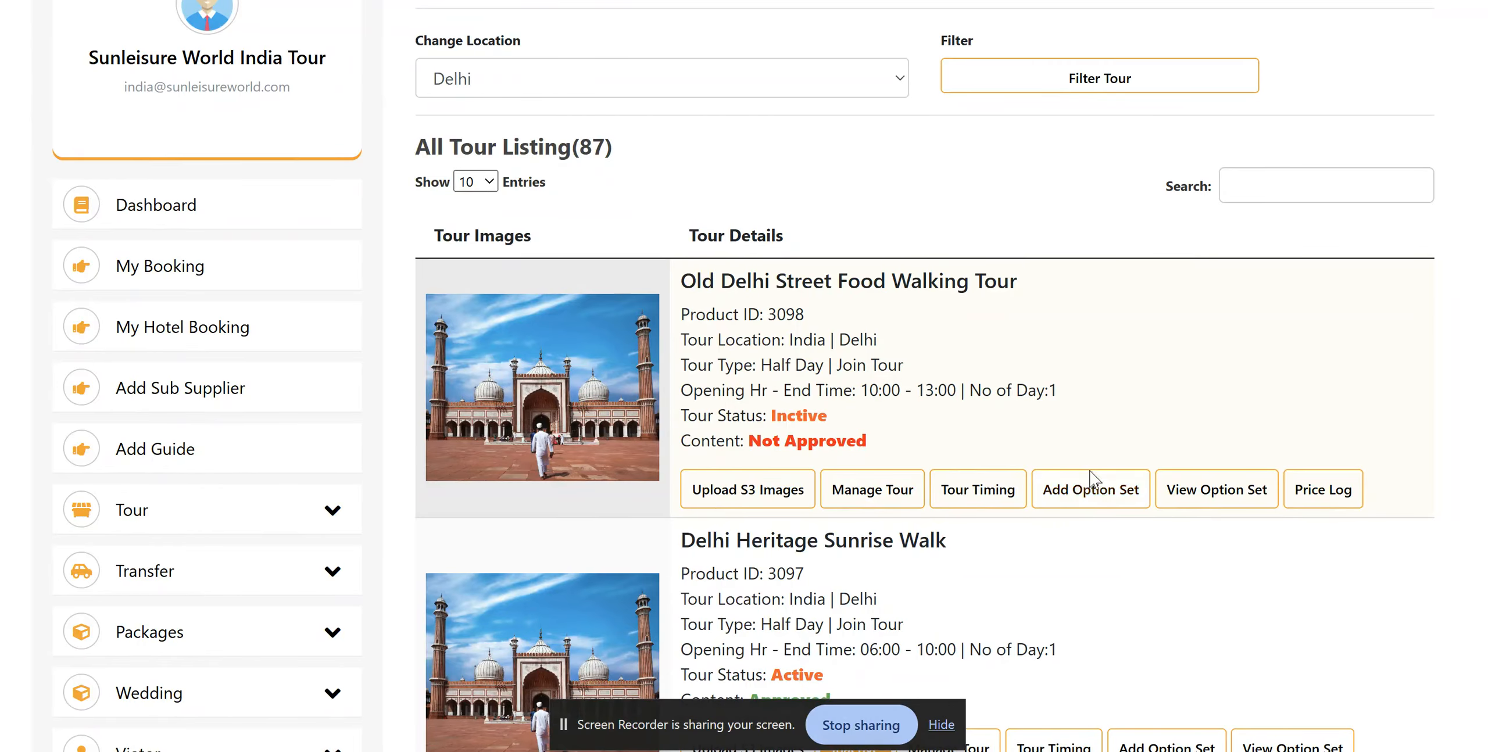
click(1083, 494)
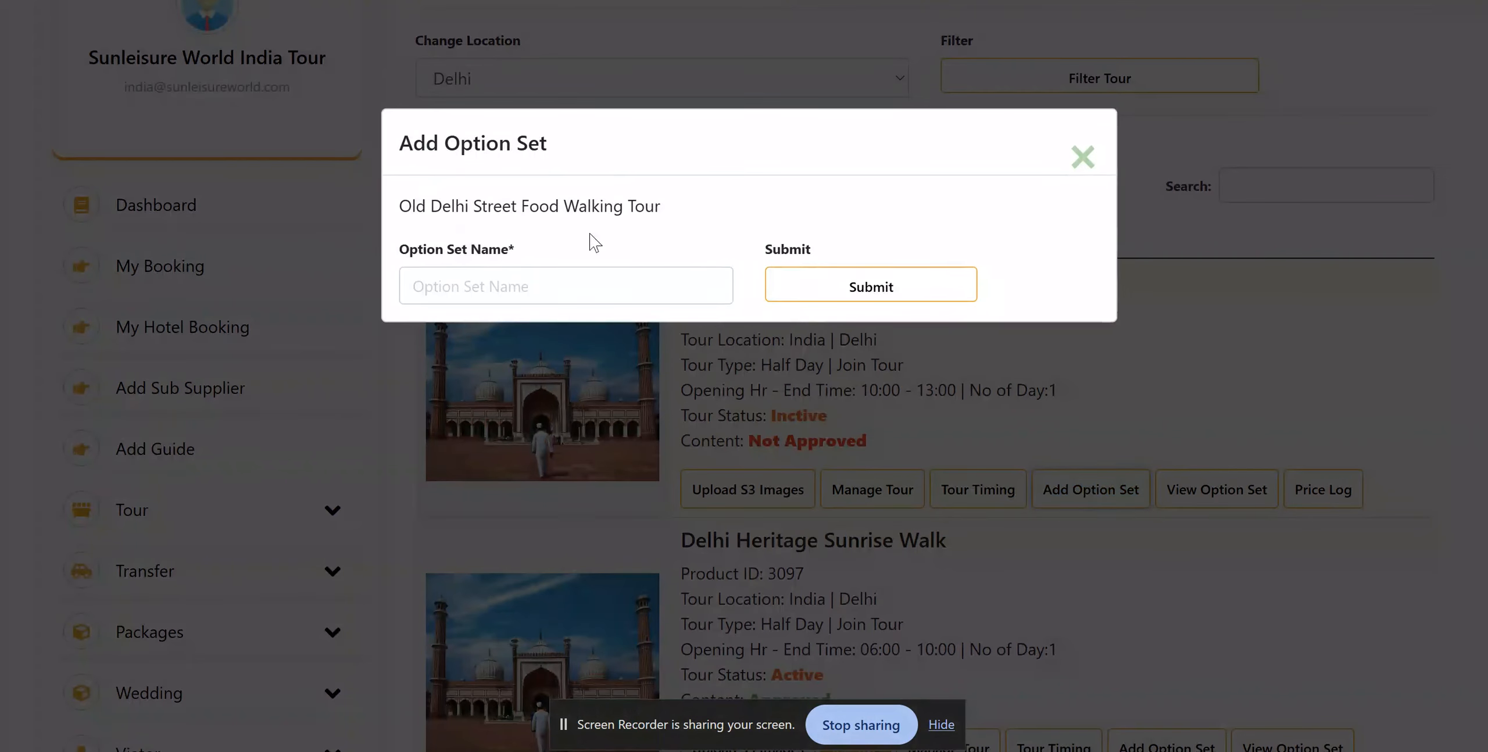
click(460, 282)
text(Tiu)
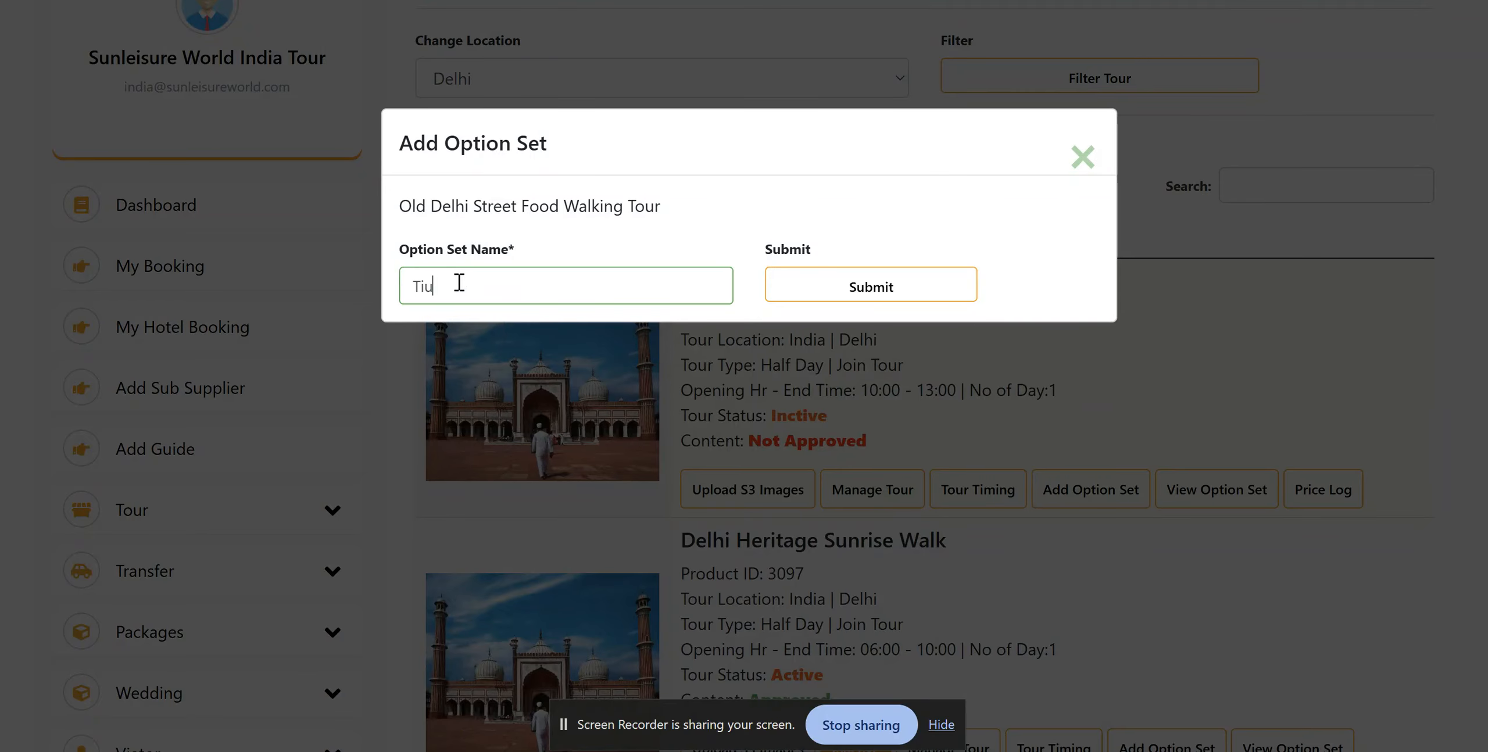
key(BackSpace)
key(BackSpace)
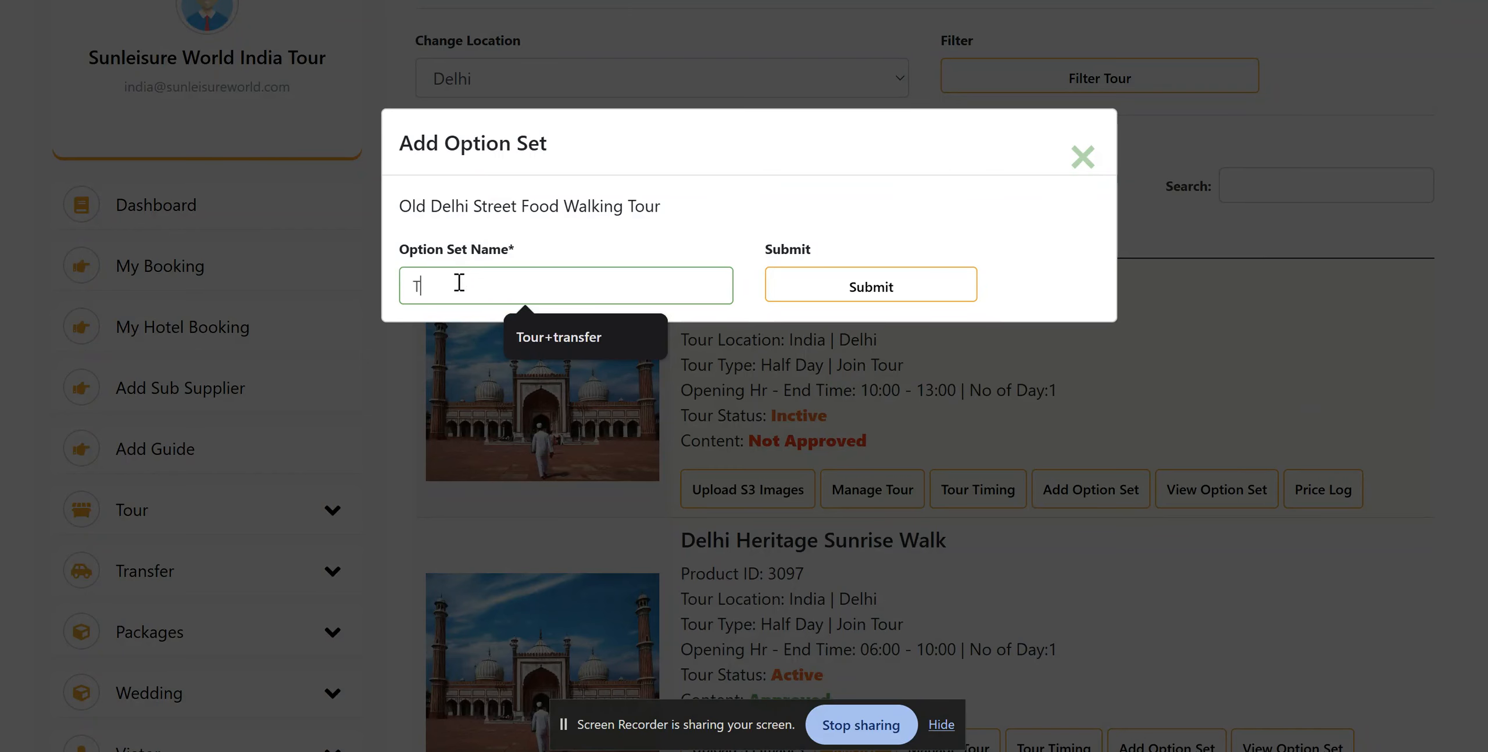
click(835, 300)
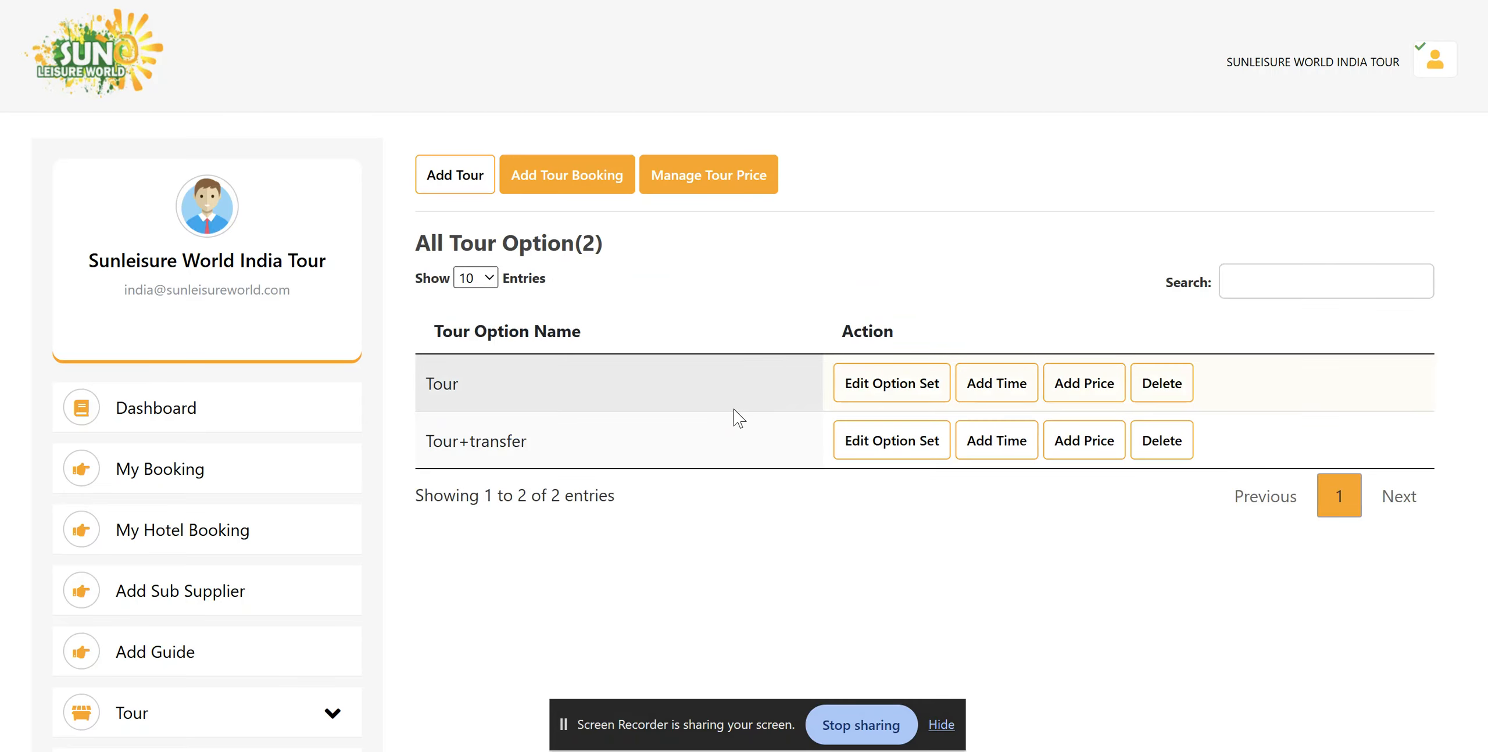
Open the Tour option set for editing, examine its Inclusions, Exclusions and How To Use fields, try updating it, and close it.
scroll(737, 416, down, 1)
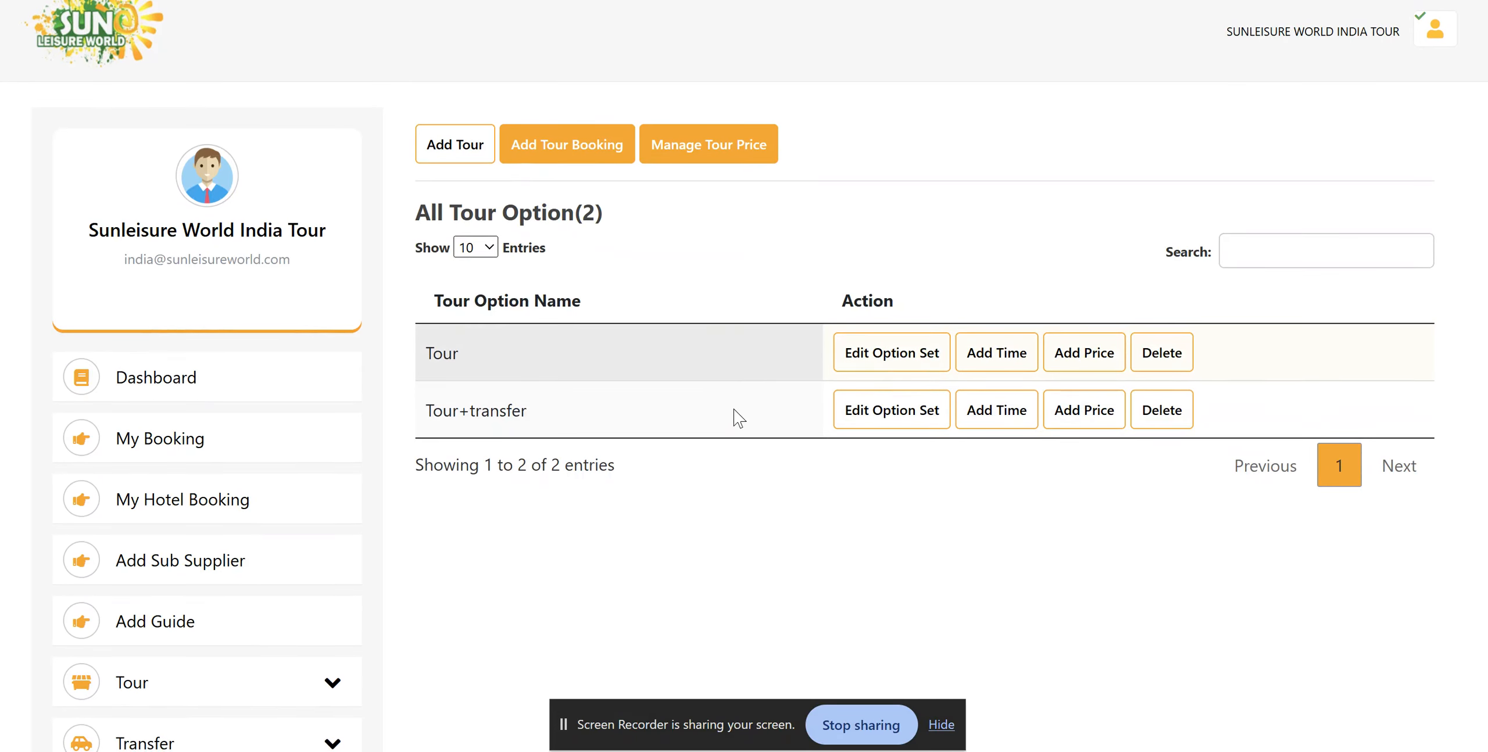
click(884, 348)
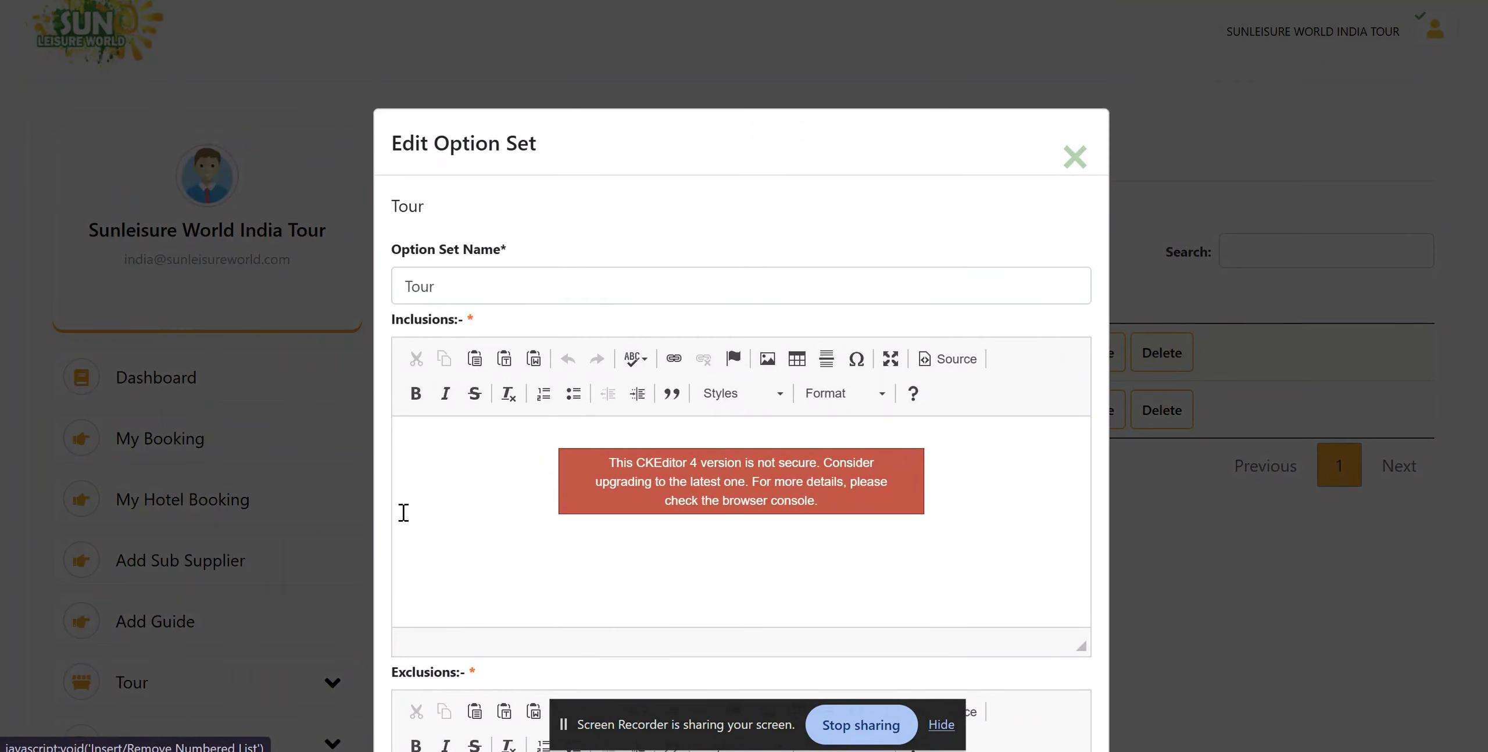
click(403, 513)
scroll(404, 512, down, 5)
scroll(431, 544, down, 3)
scroll(541, 529, down, 1)
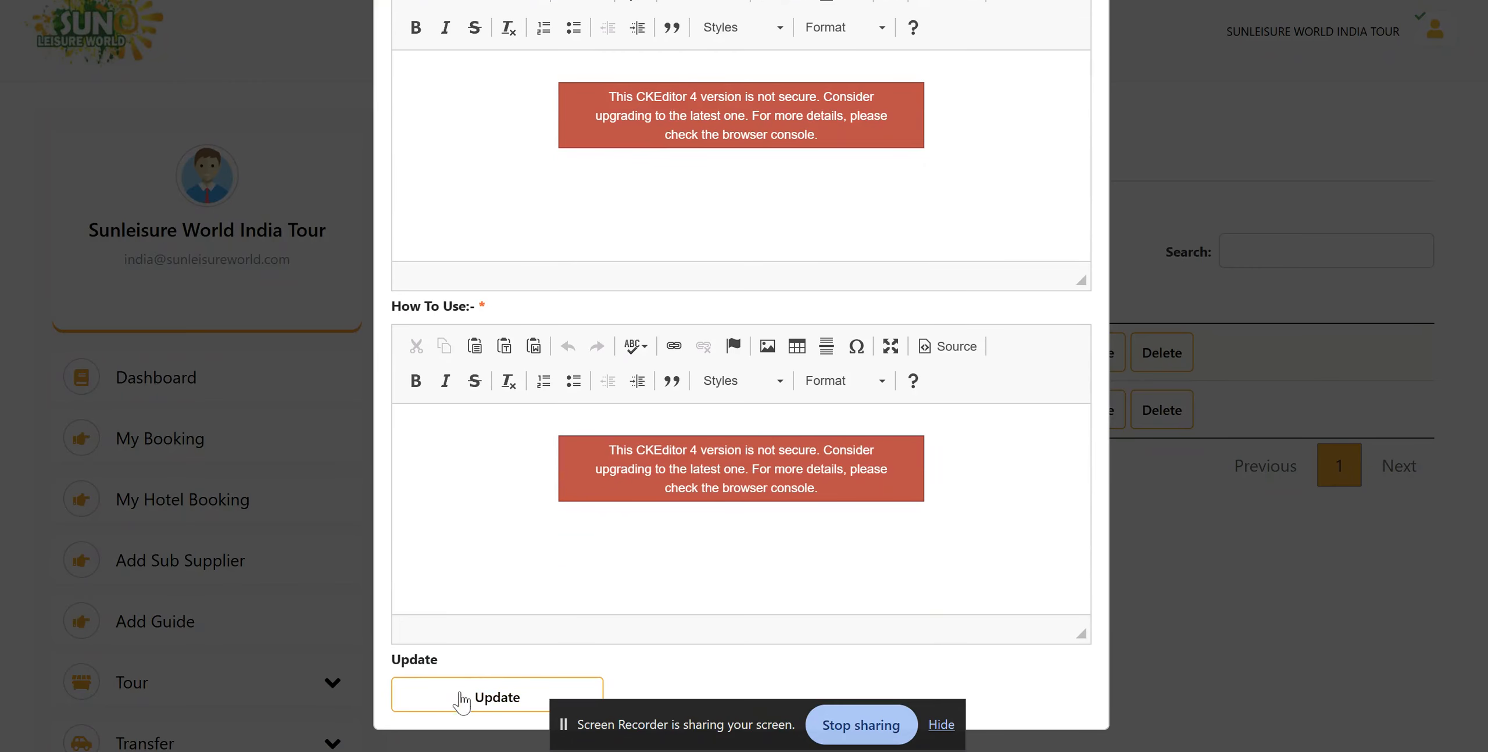
click(491, 701)
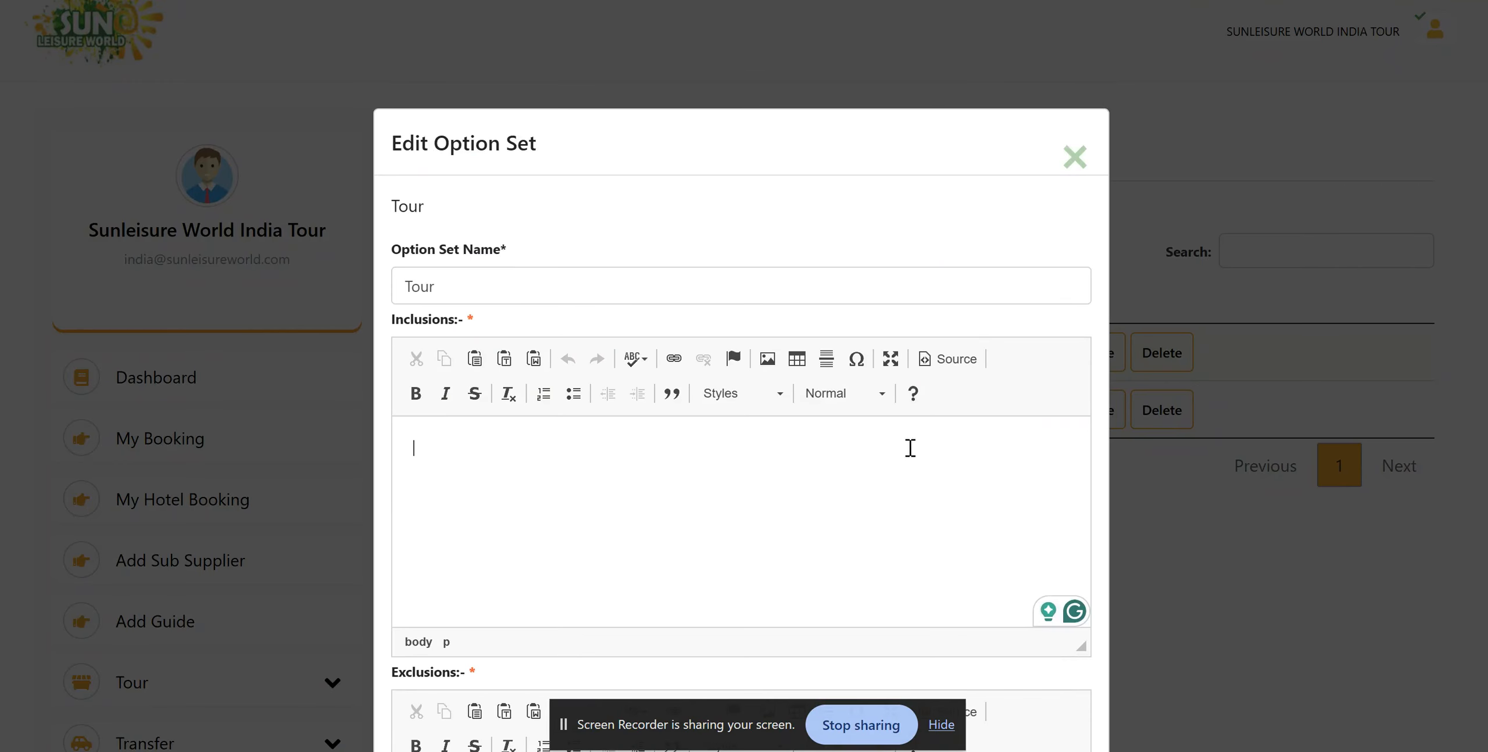
click(1074, 158)
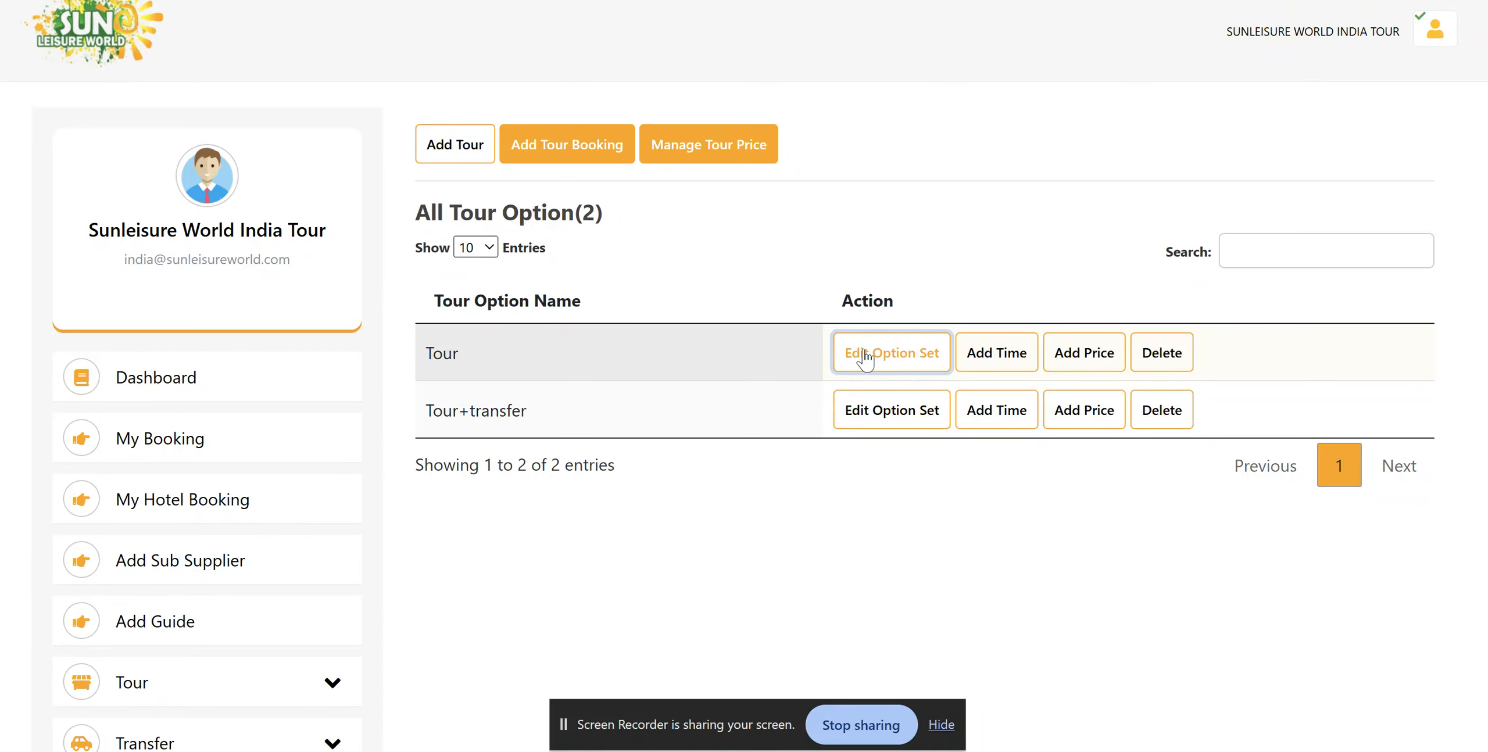
Add a 10:00 AM pickup time with time order 01 to the Tour+transfer option.
click(994, 361)
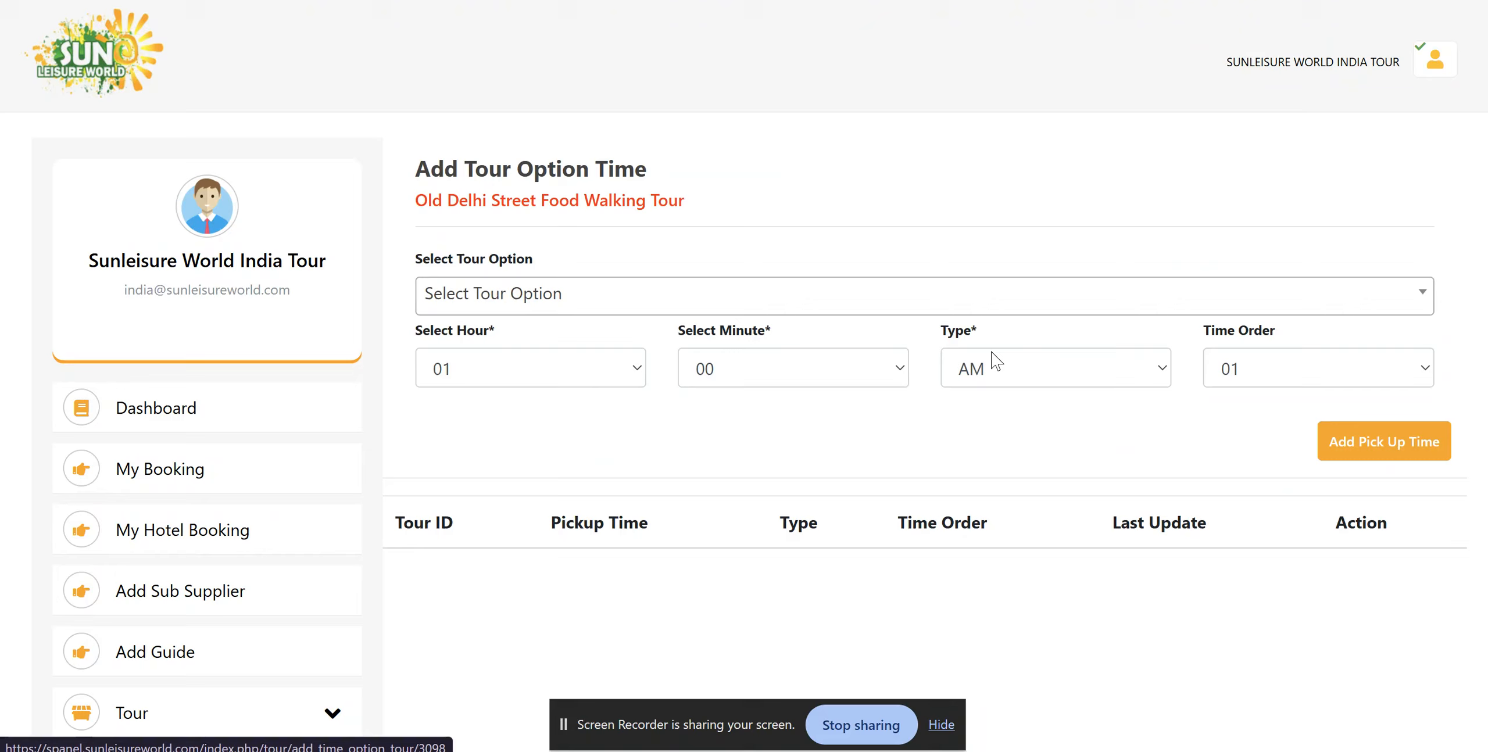
click(491, 308)
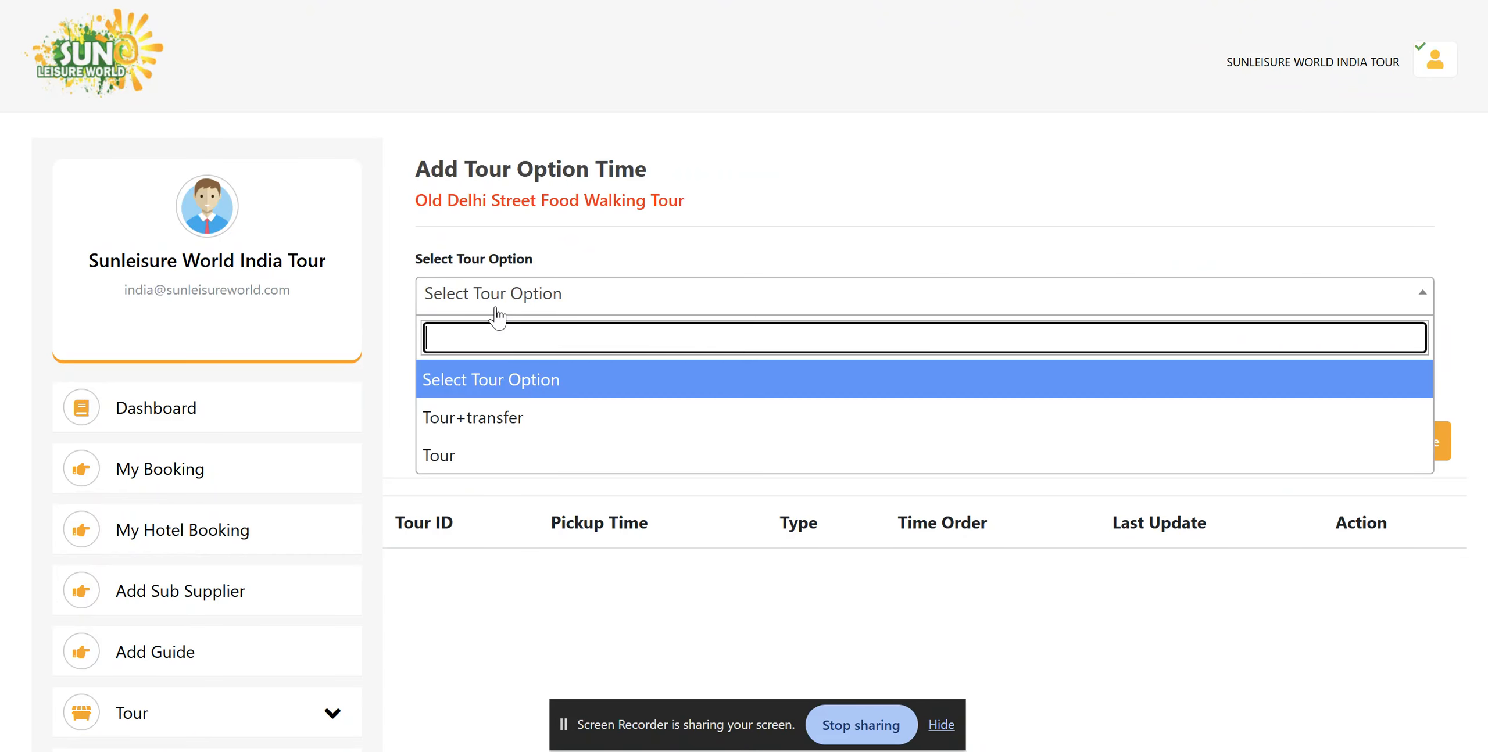
click(524, 421)
click(505, 384)
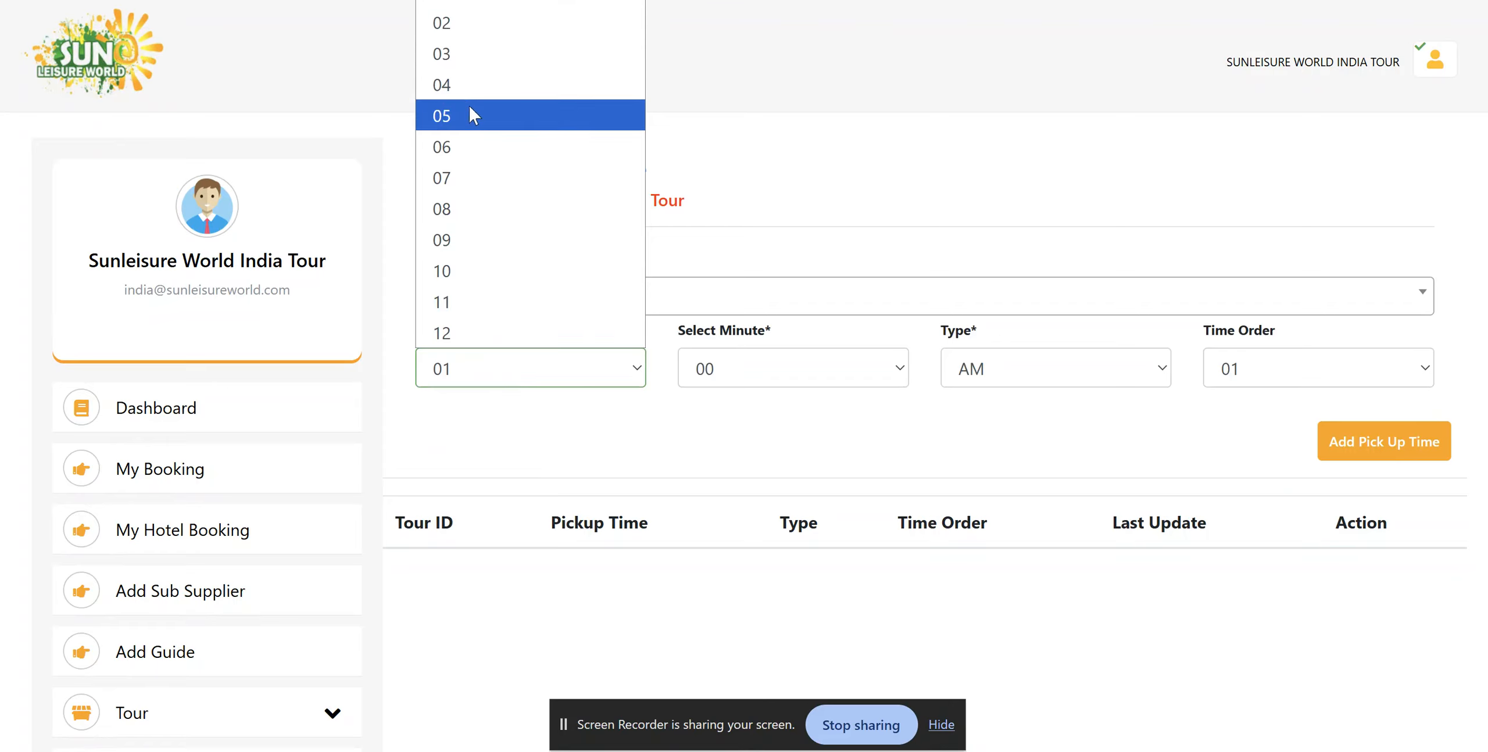
click(463, 265)
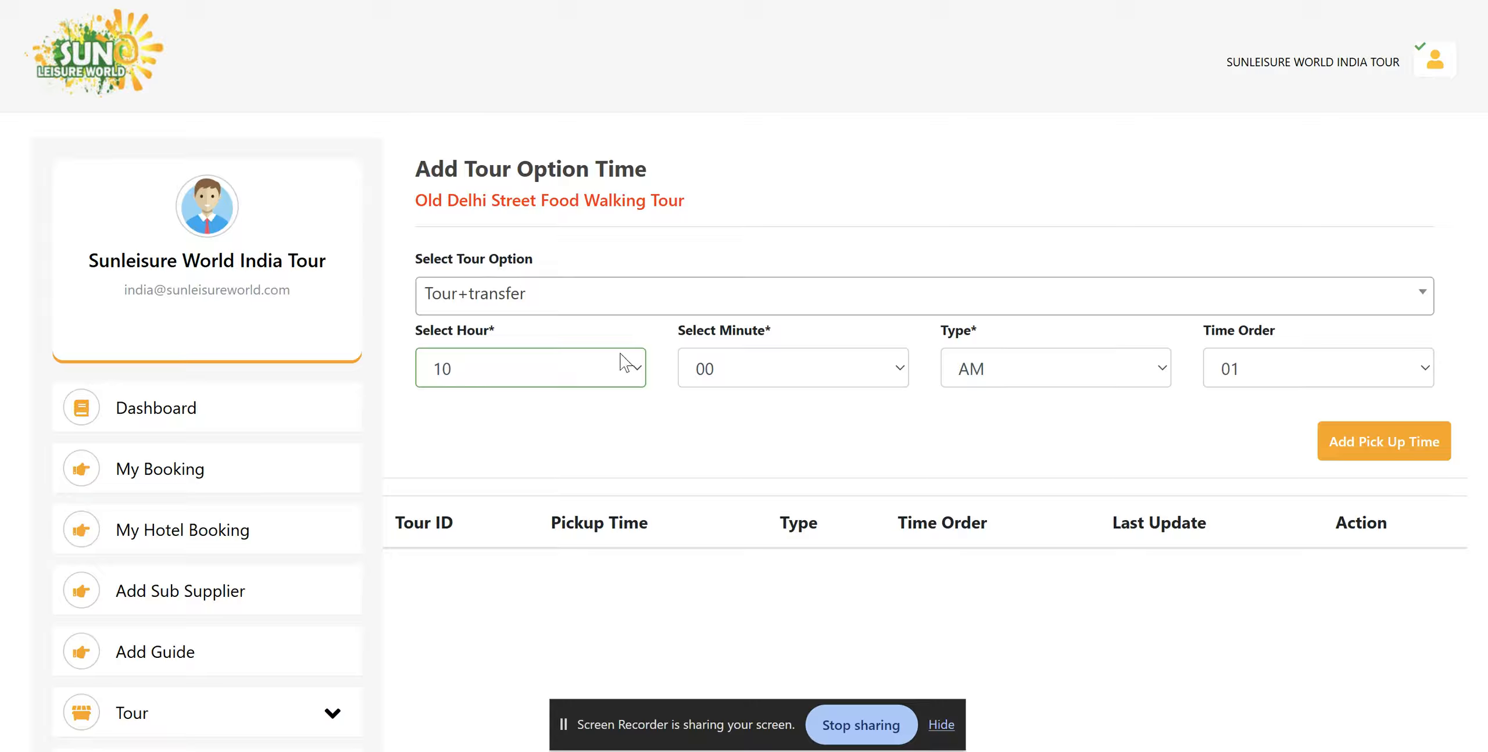
click(1379, 441)
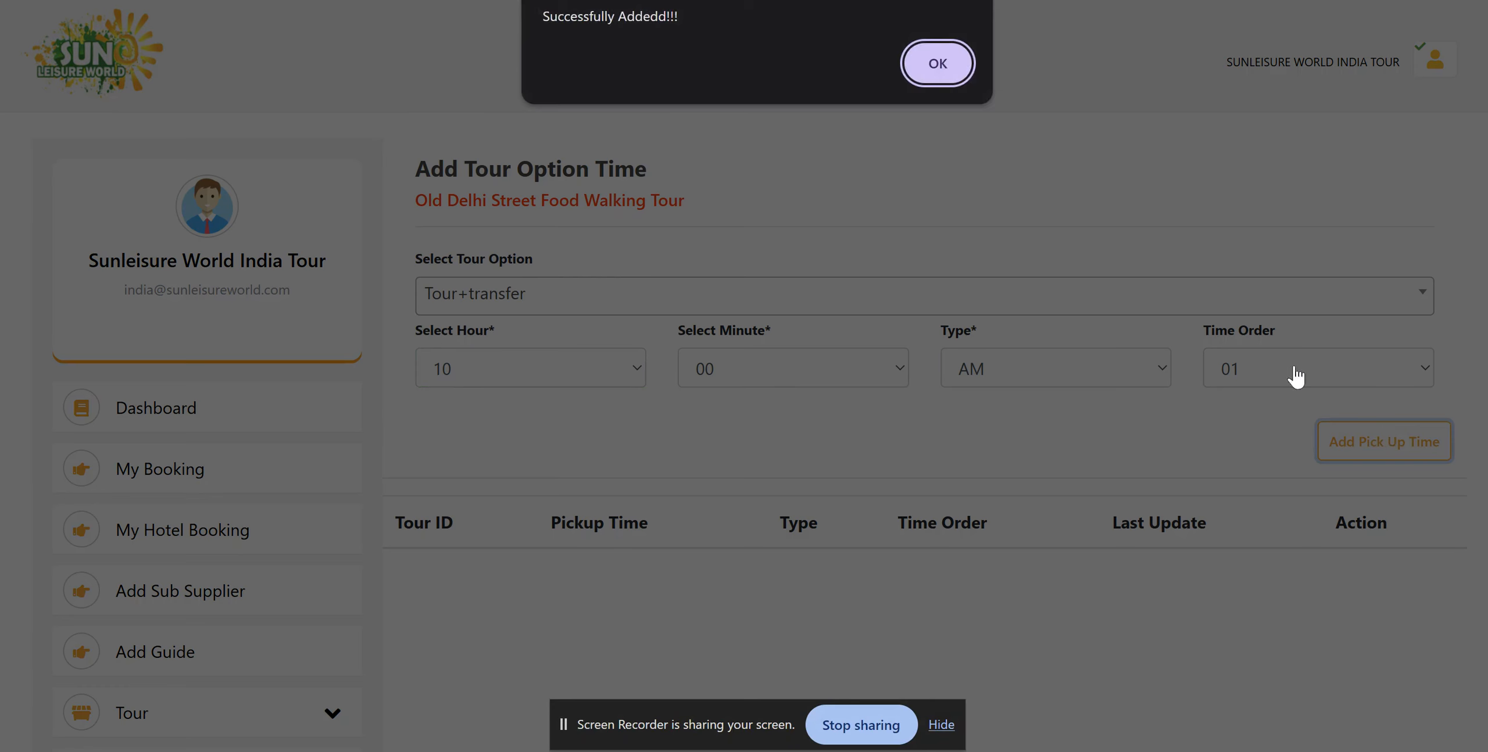
click(939, 65)
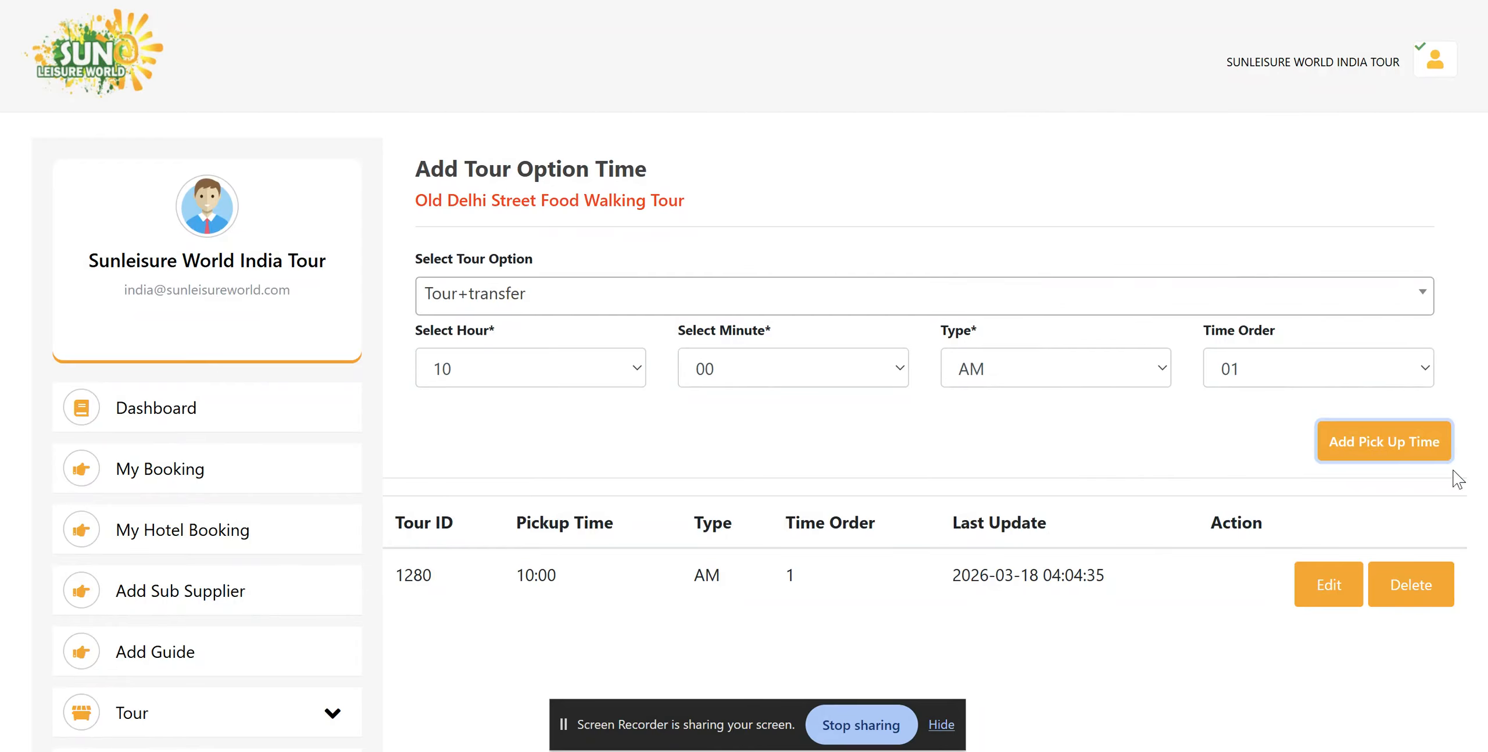
Add a 01:00 PM pickup time with time order 02 to the Tour+transfer option and return to the tour option list.
click(484, 380)
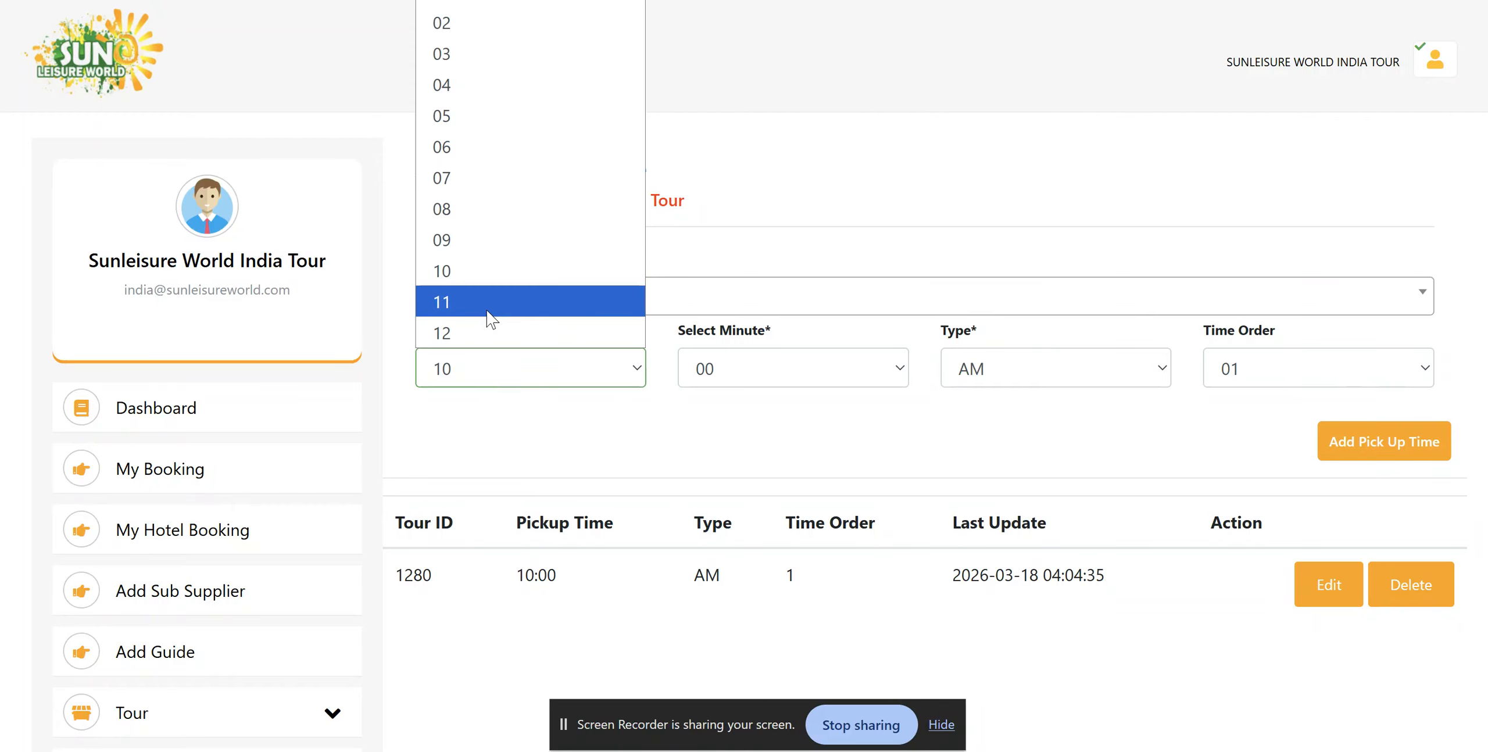
click(465, 6)
click(756, 376)
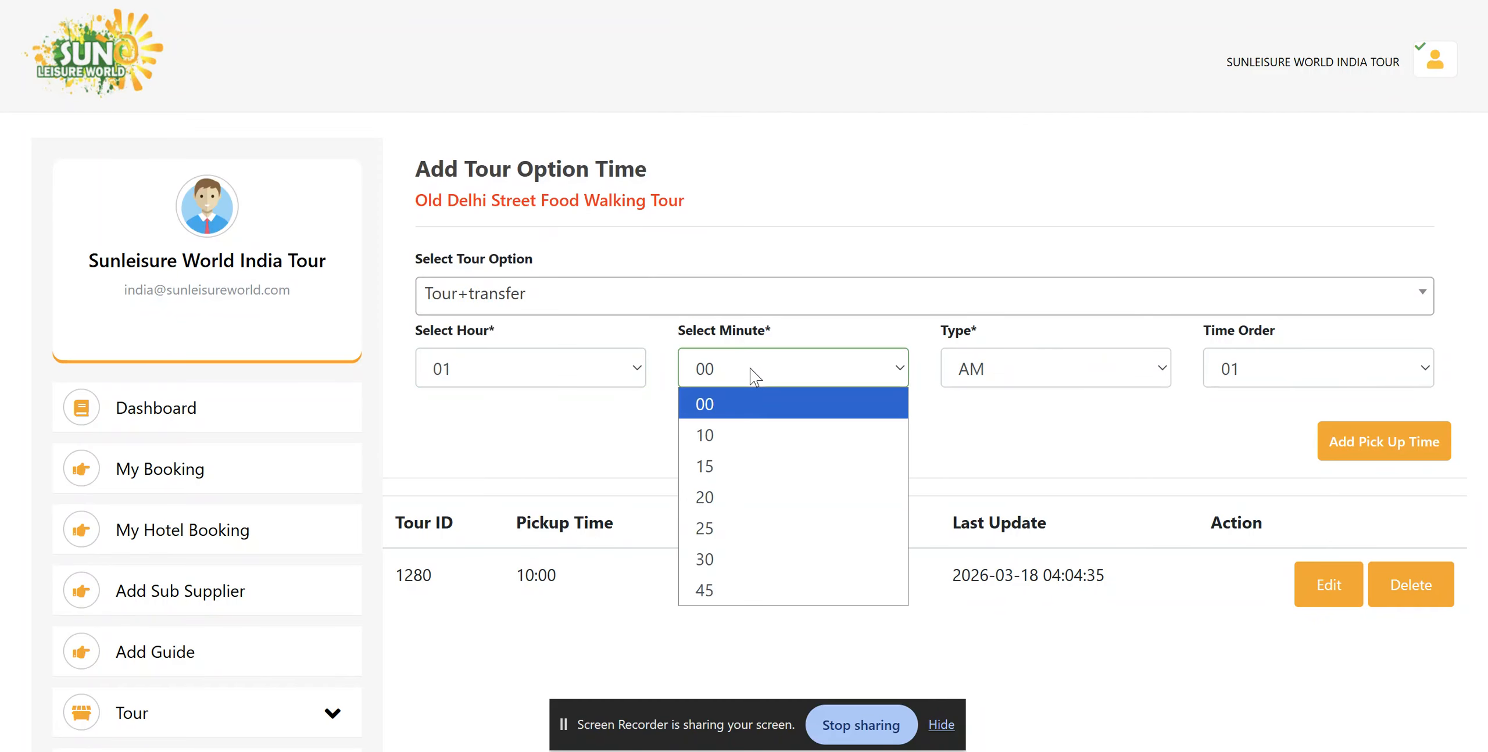
click(747, 412)
click(991, 381)
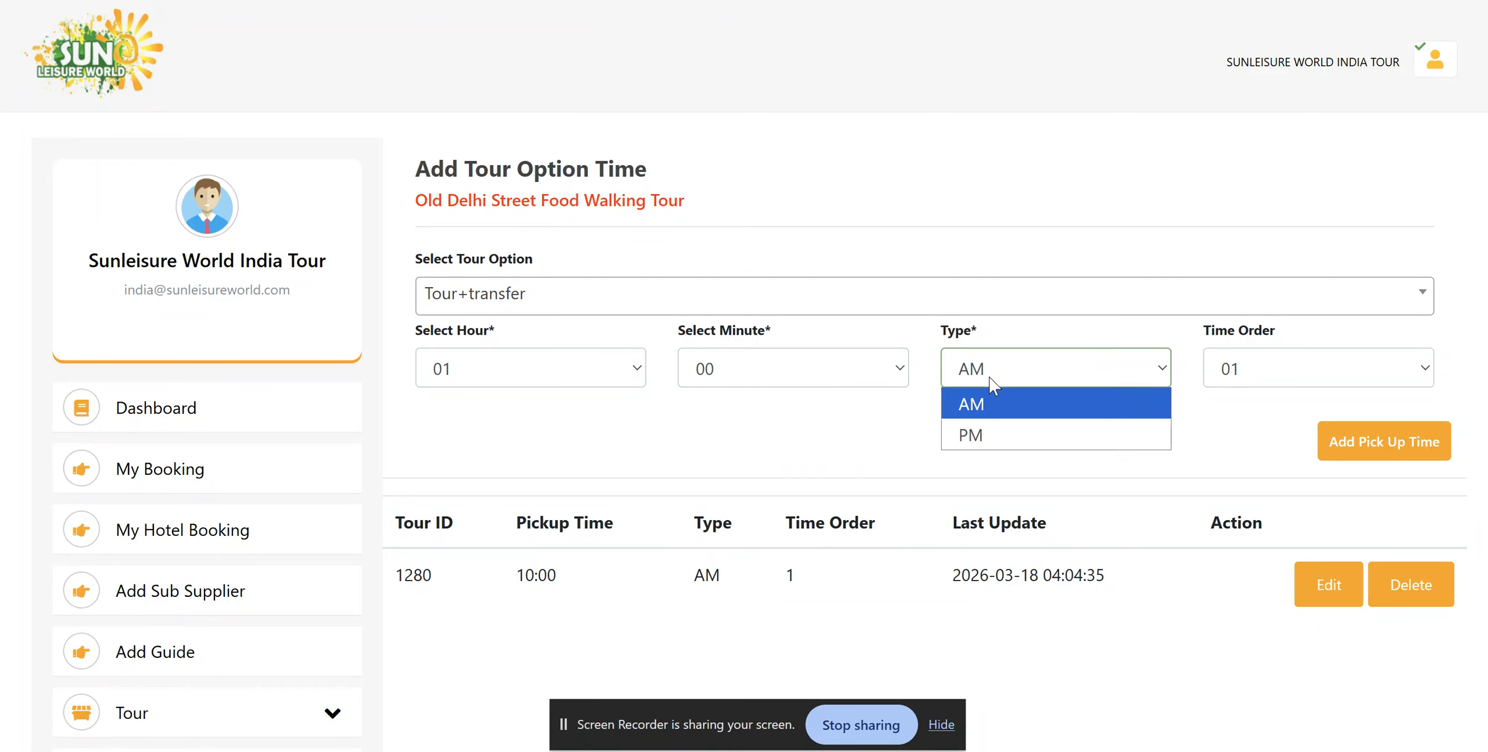
click(995, 434)
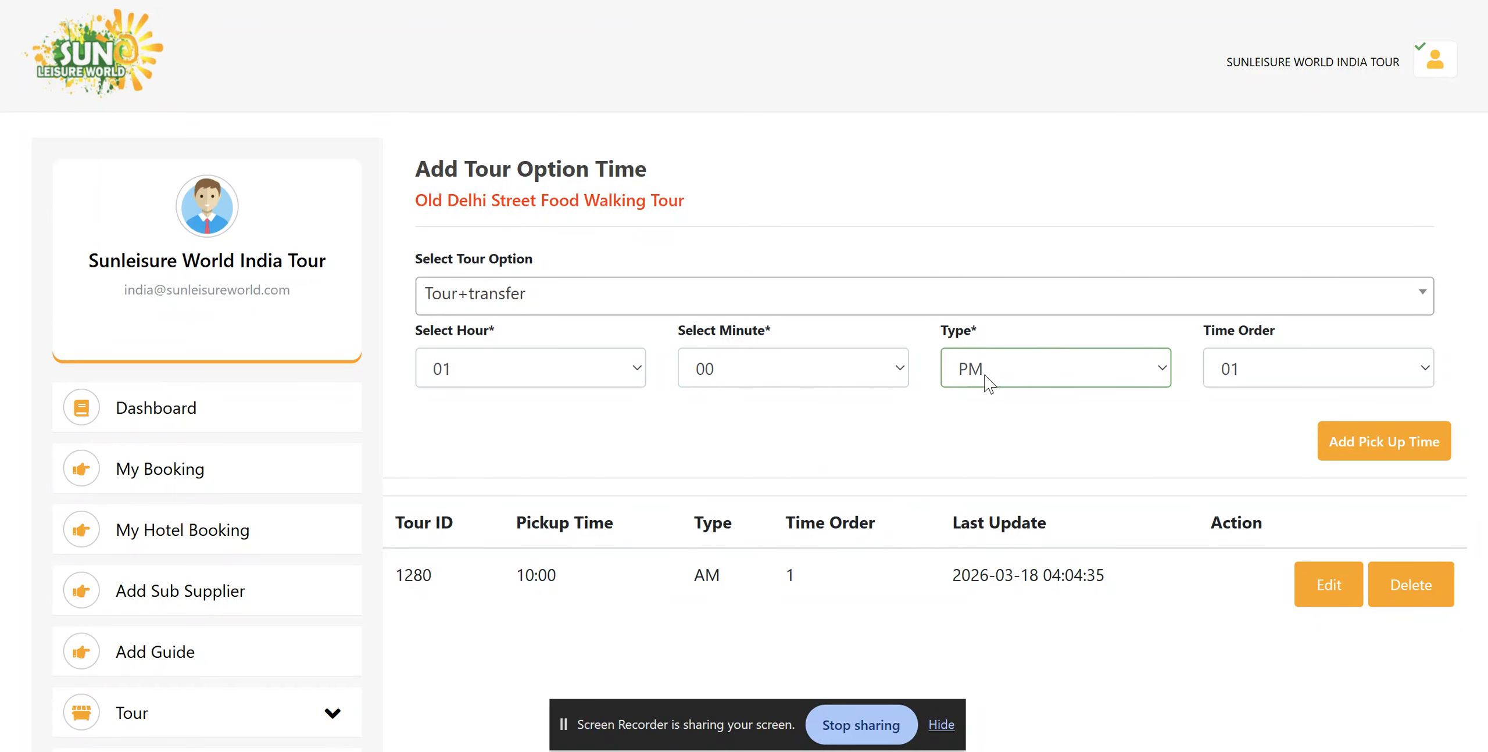
click(1267, 367)
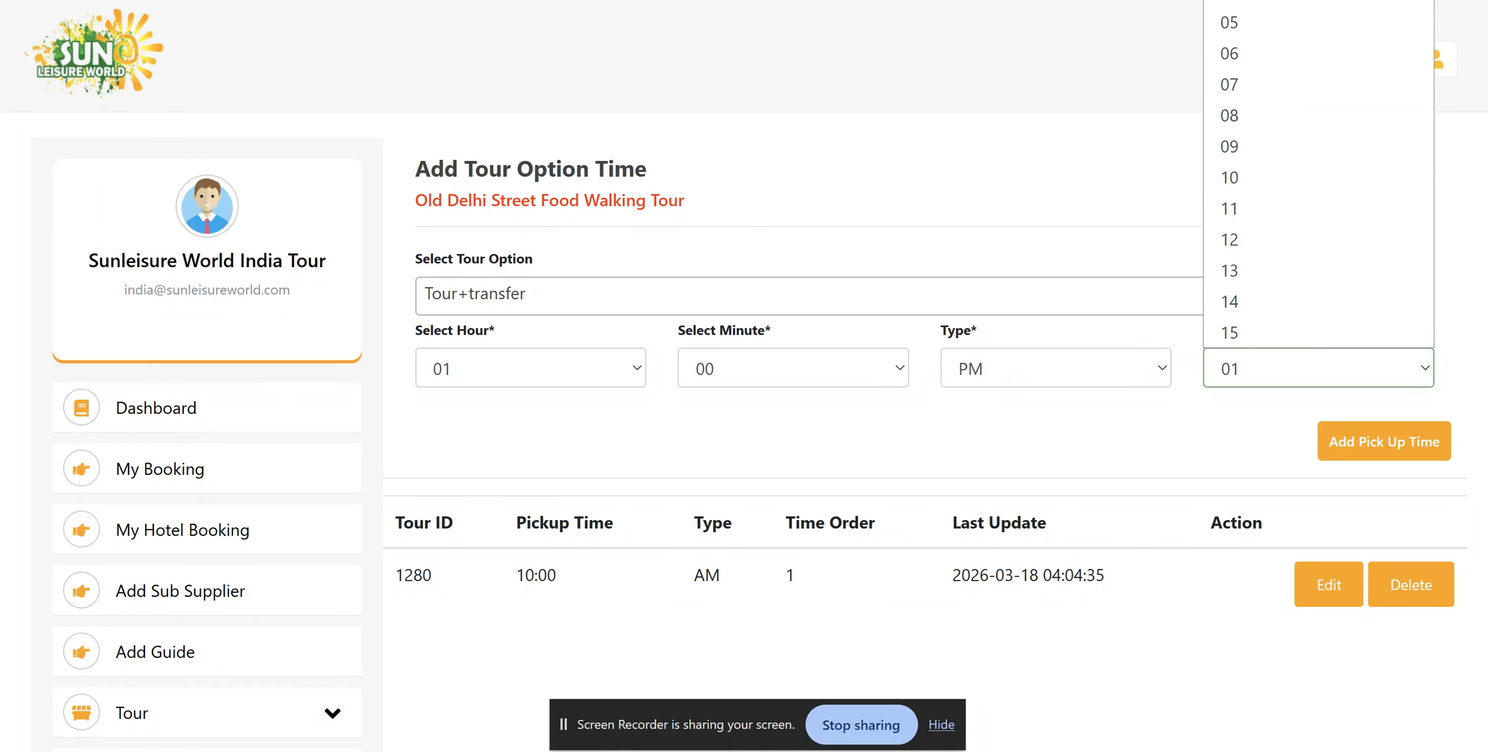
click(1267, 1)
scroll(987, 307, down, 3)
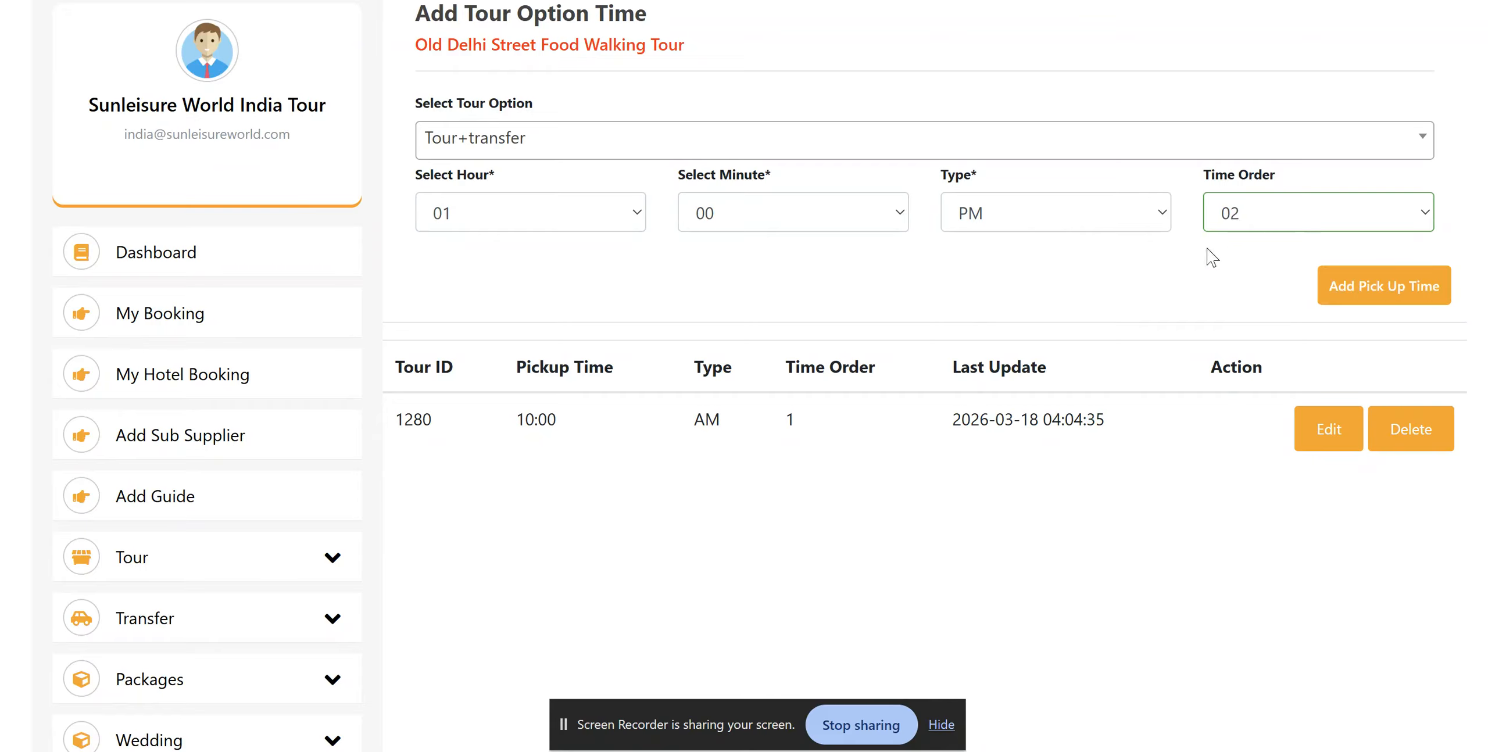
click(1369, 291)
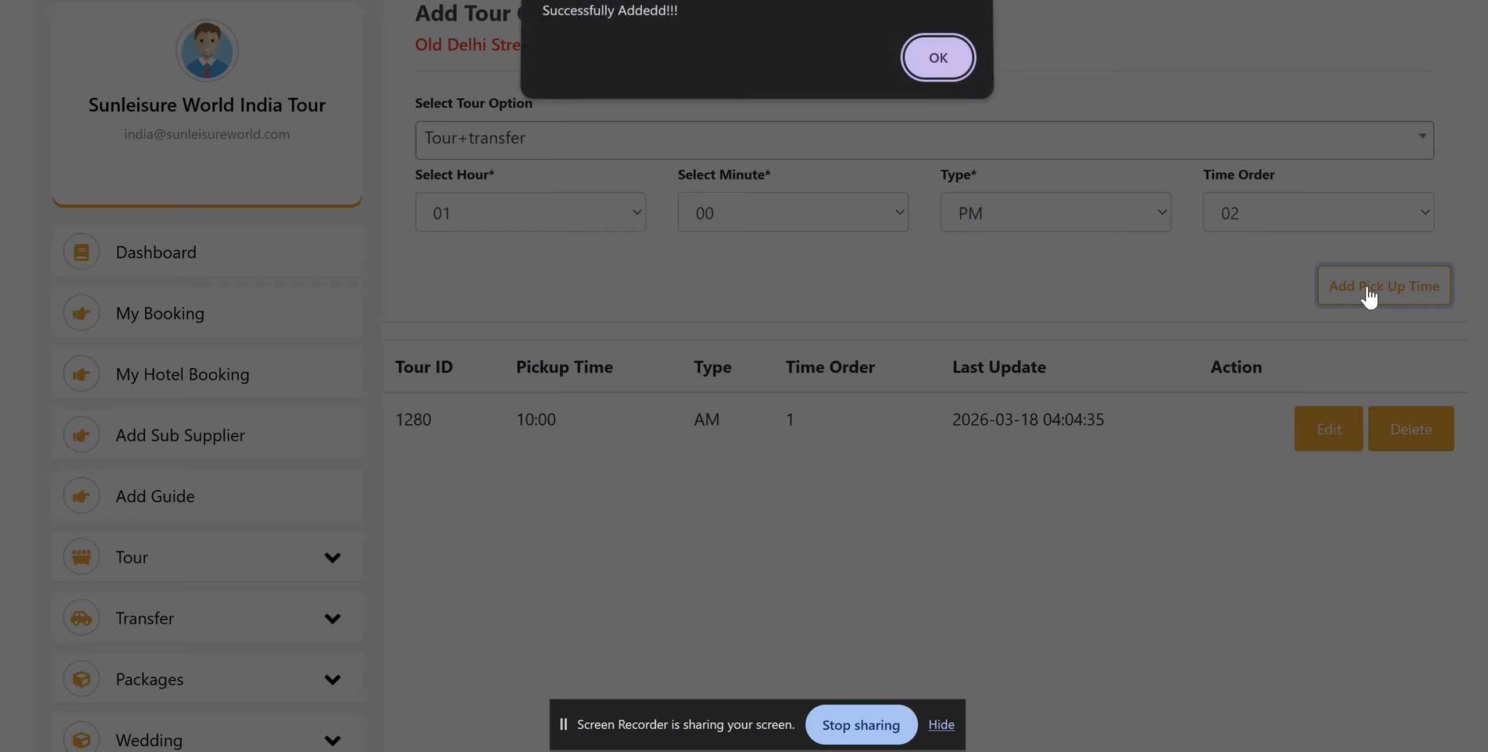
click(949, 60)
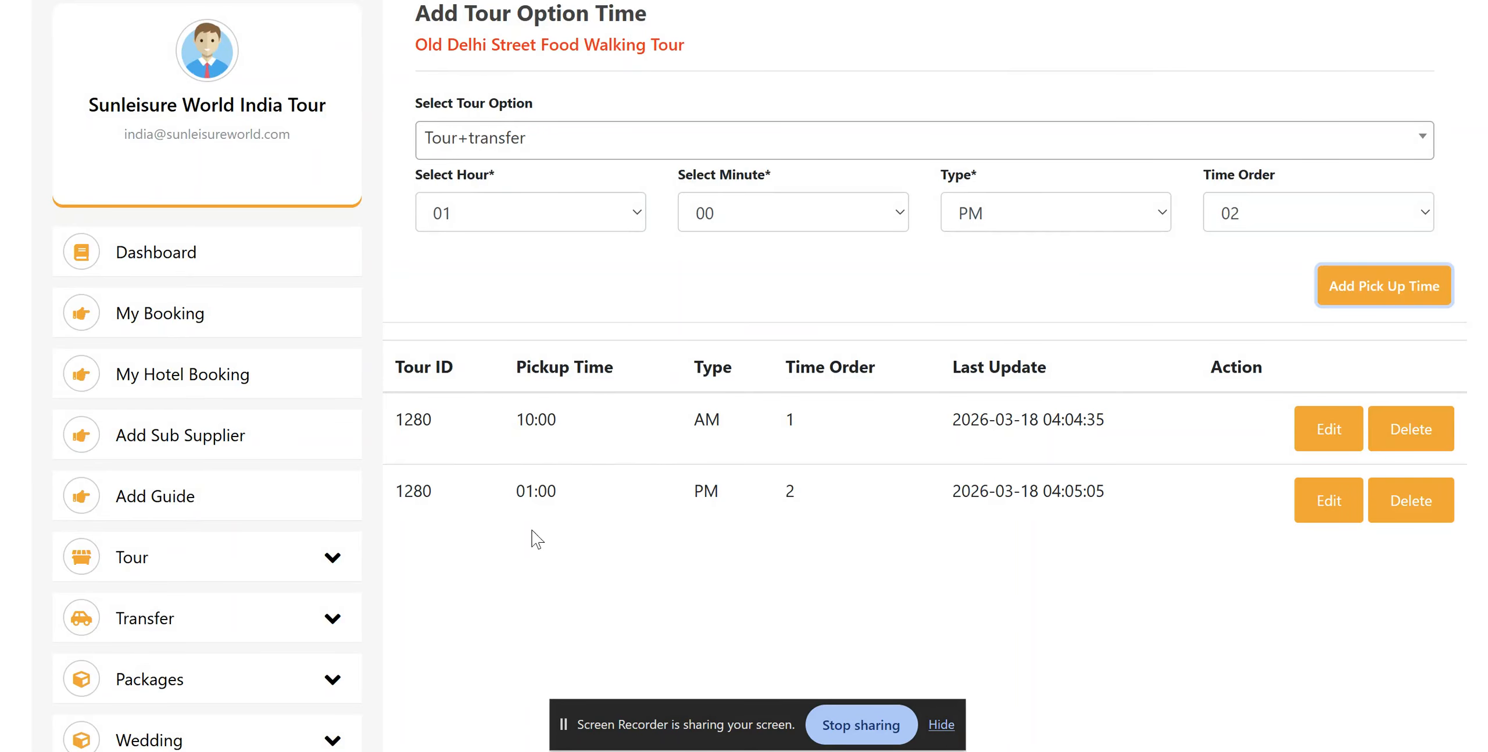
scroll(521, 390, up, 3)
scroll(578, 399, left, 5)
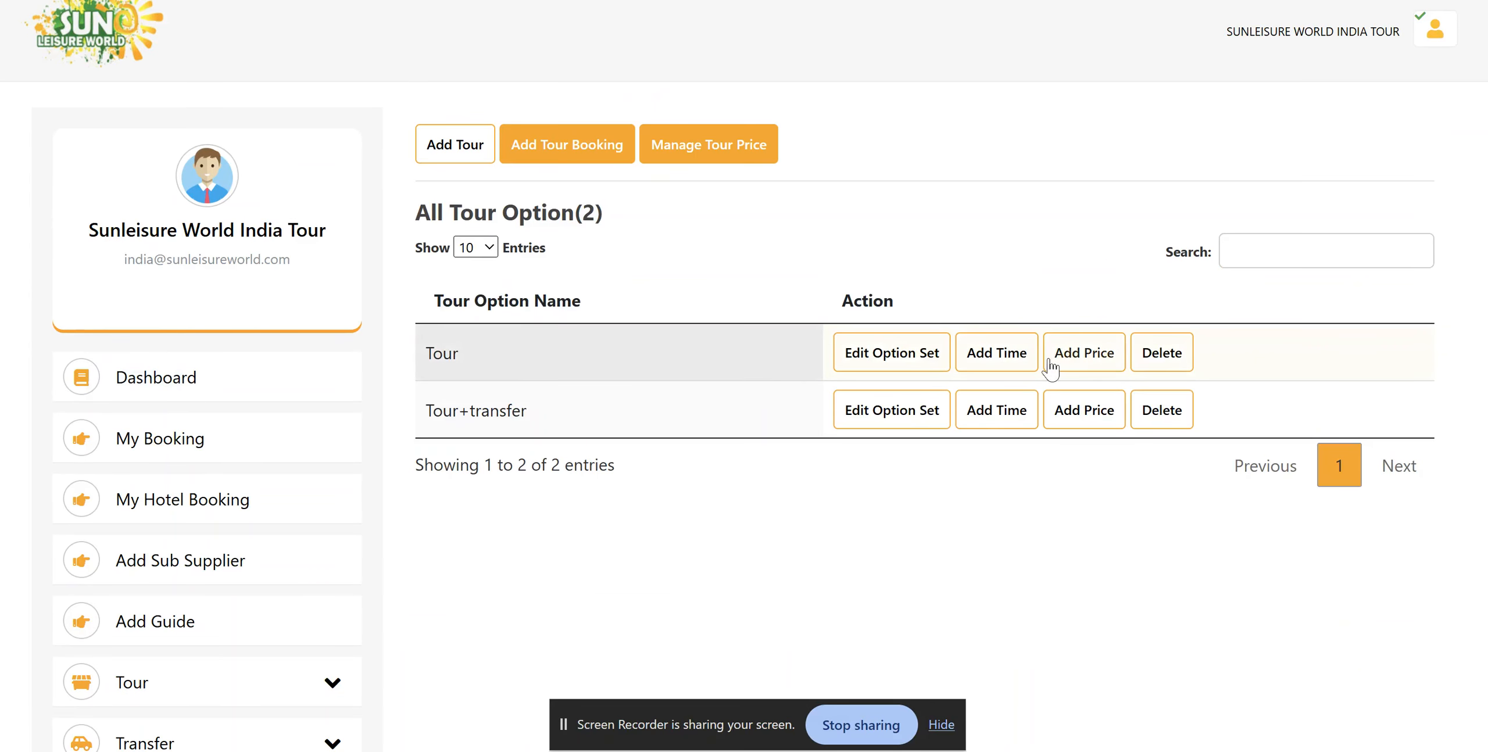
Open price entry for Old Delhi Street Food Walking Tour and choose the Tour+transfer option.
click(1088, 352)
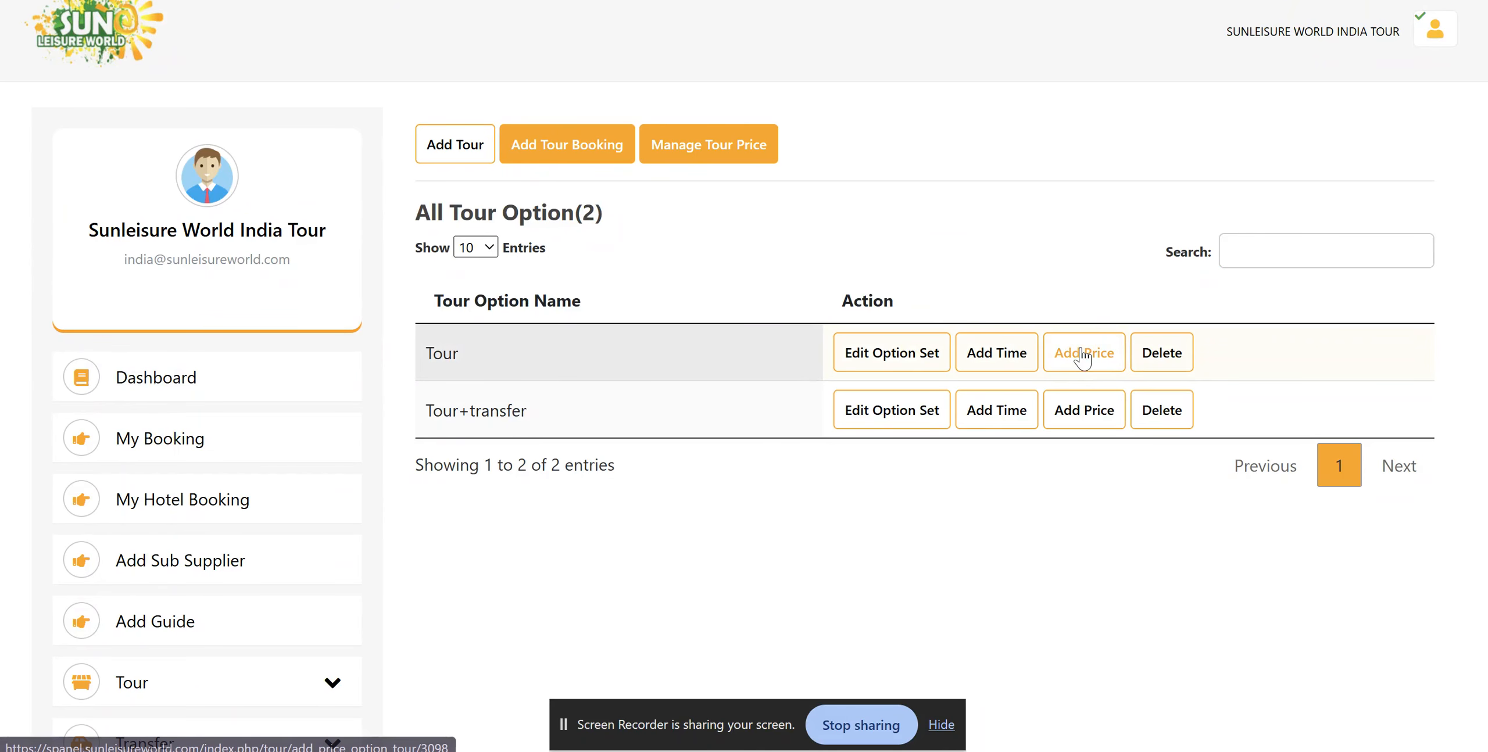
click(531, 298)
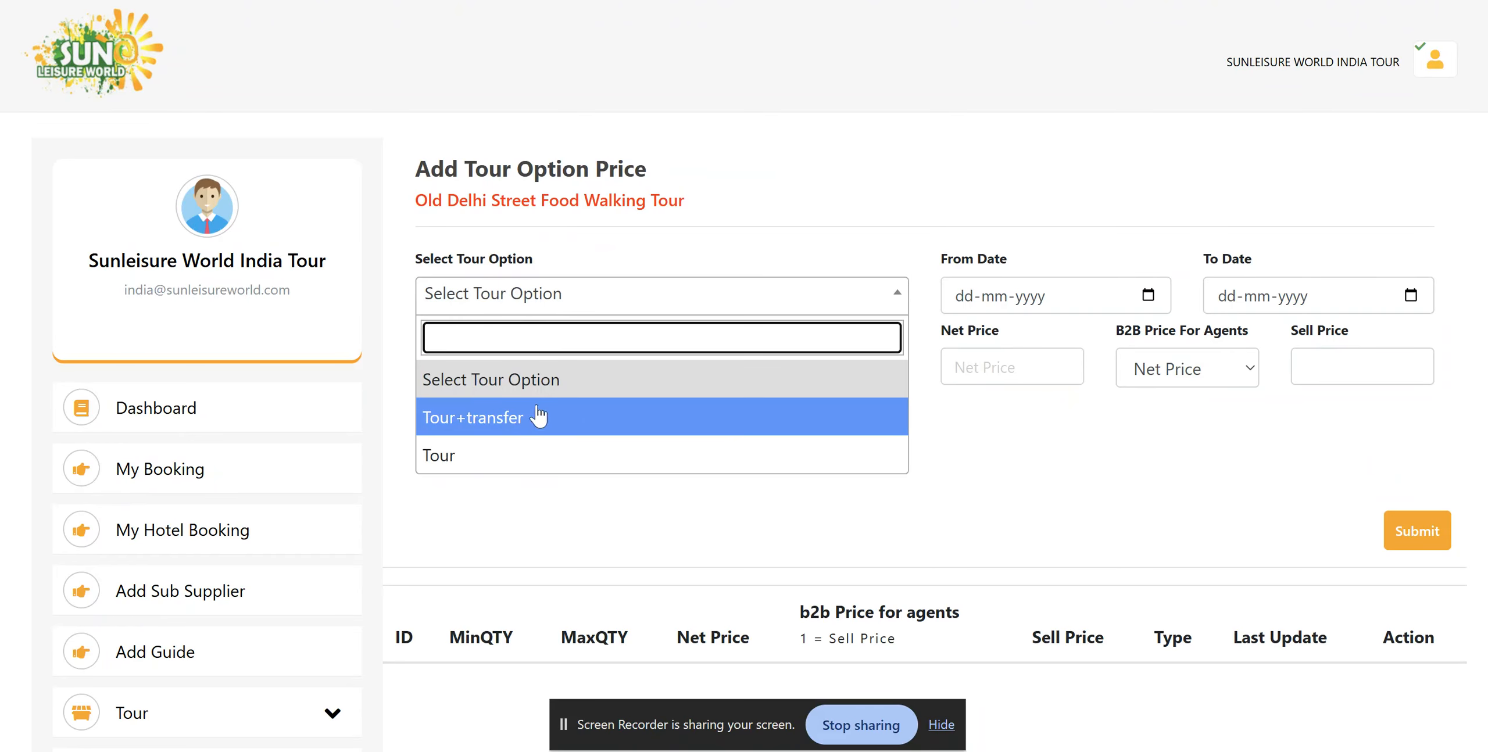
click(481, 428)
scroll(492, 302, down, 1)
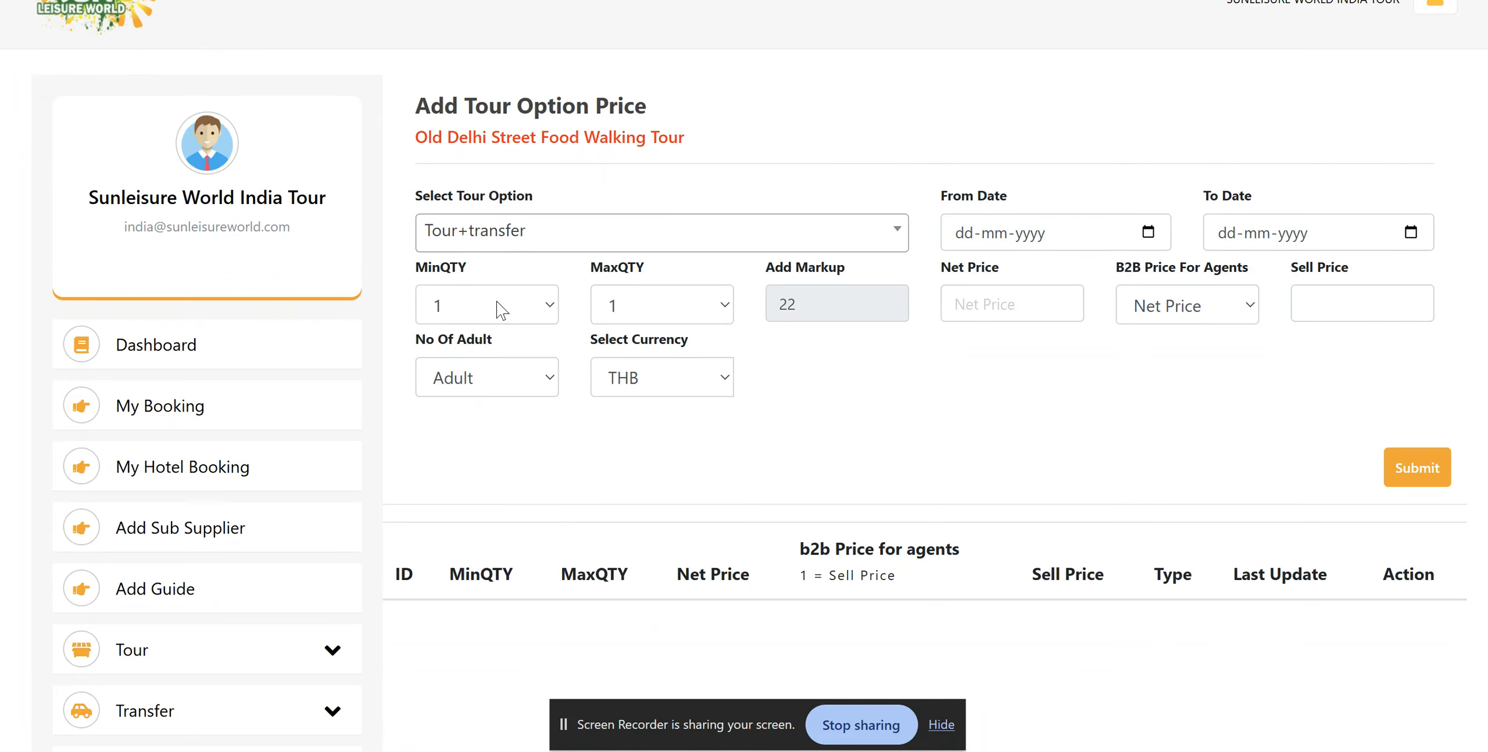
Set the Tour+transfer price validity from 01-01-2026 to 31-12-2026.
click(971, 236)
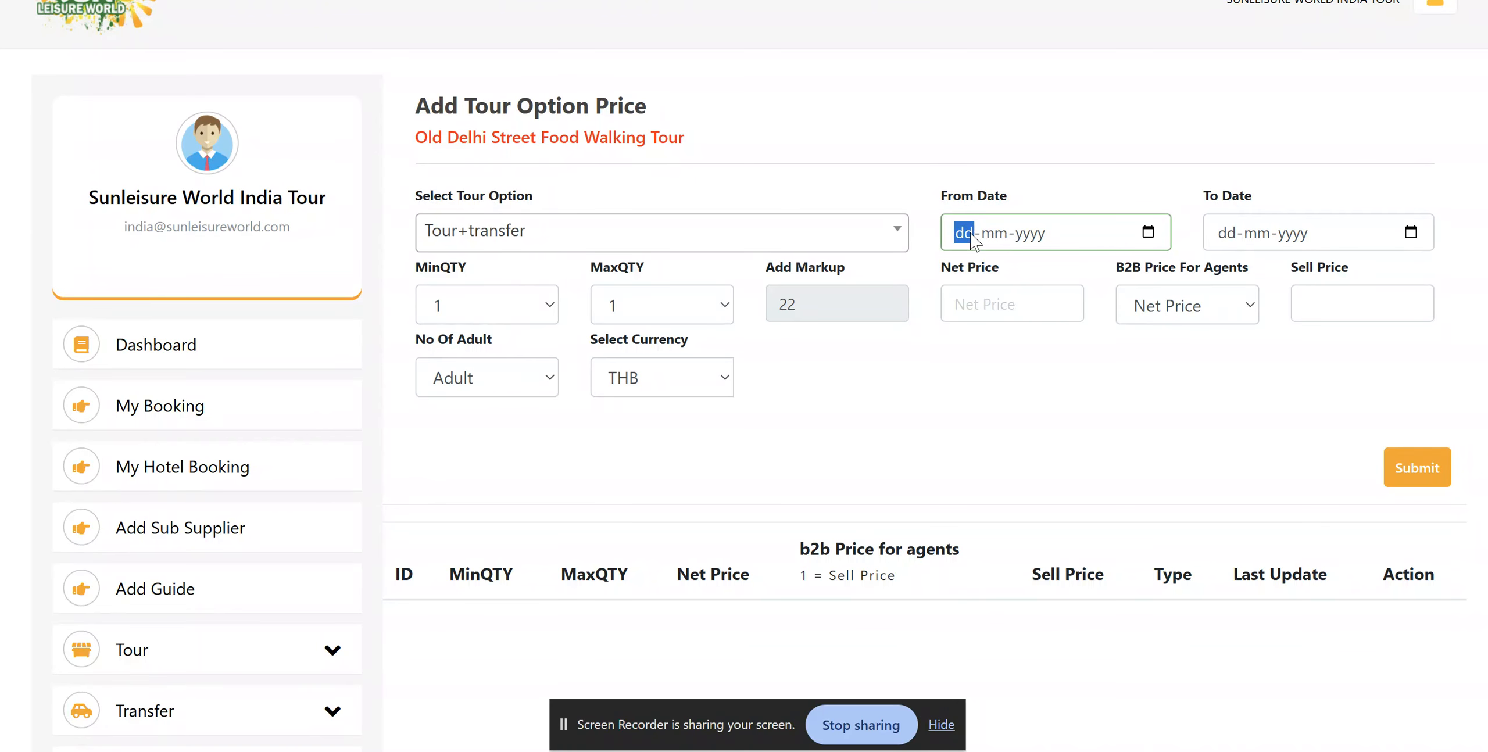
text(1-01-2026)
key(Right)
text(012)
click(993, 235)
text(07)
click(994, 233)
click(1219, 233)
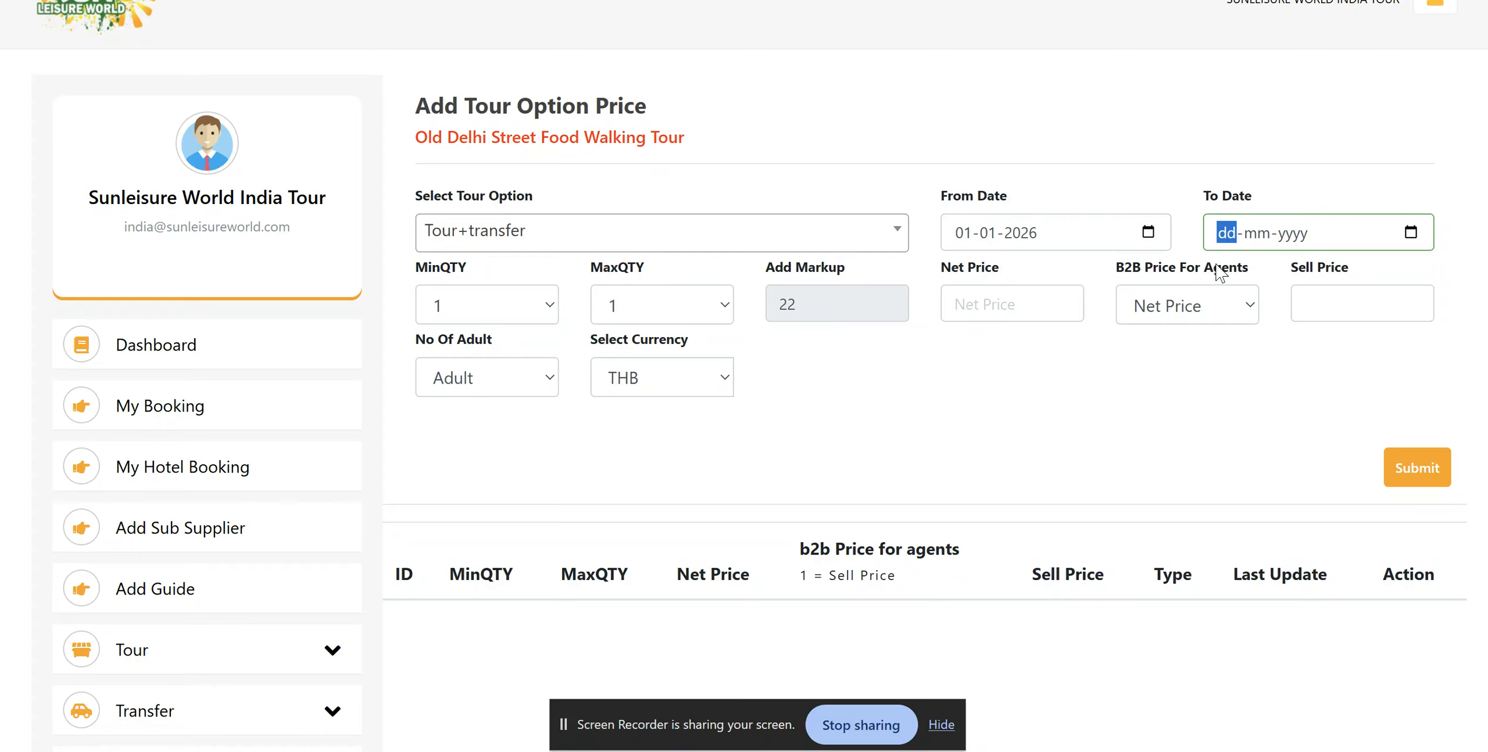
text(31-)
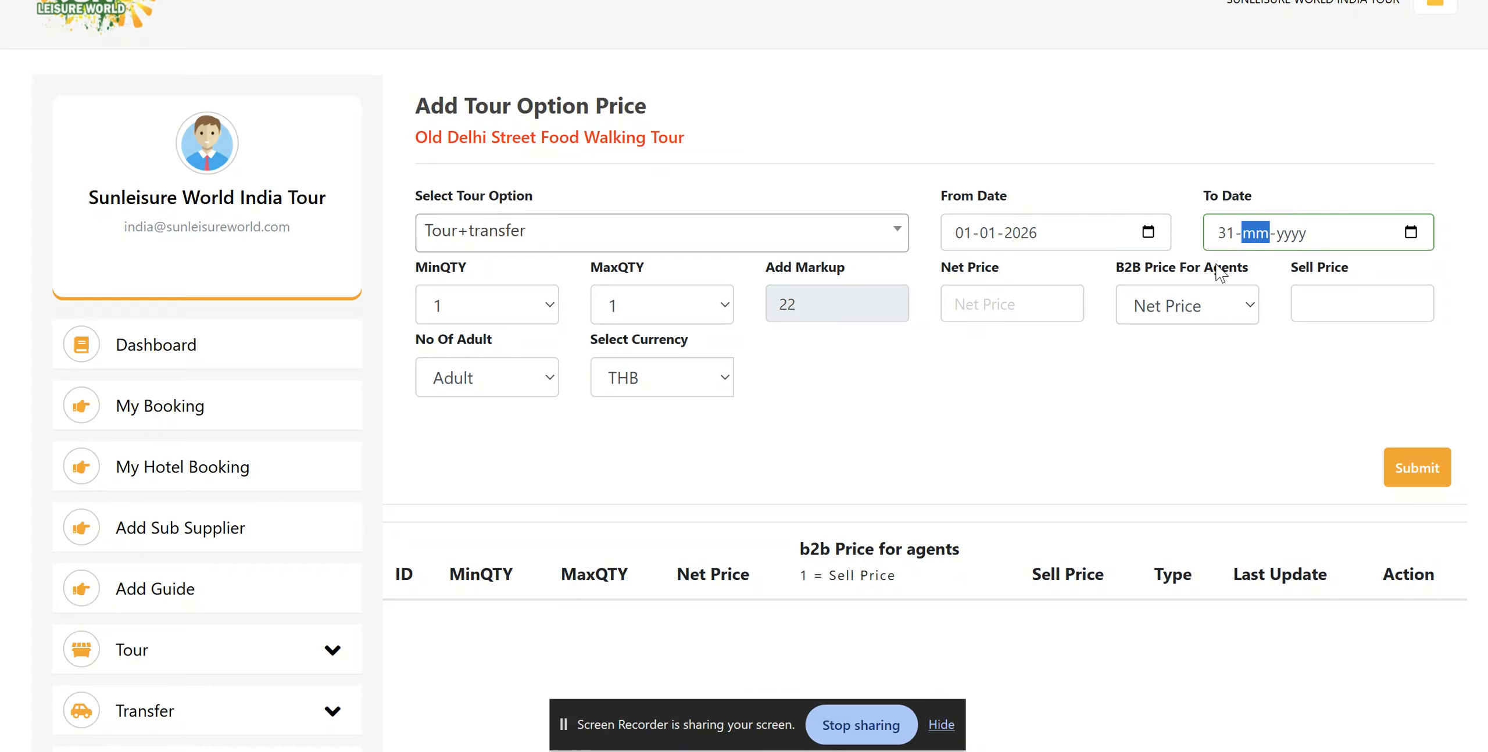
text(12-0)
text(2026)
click(1251, 282)
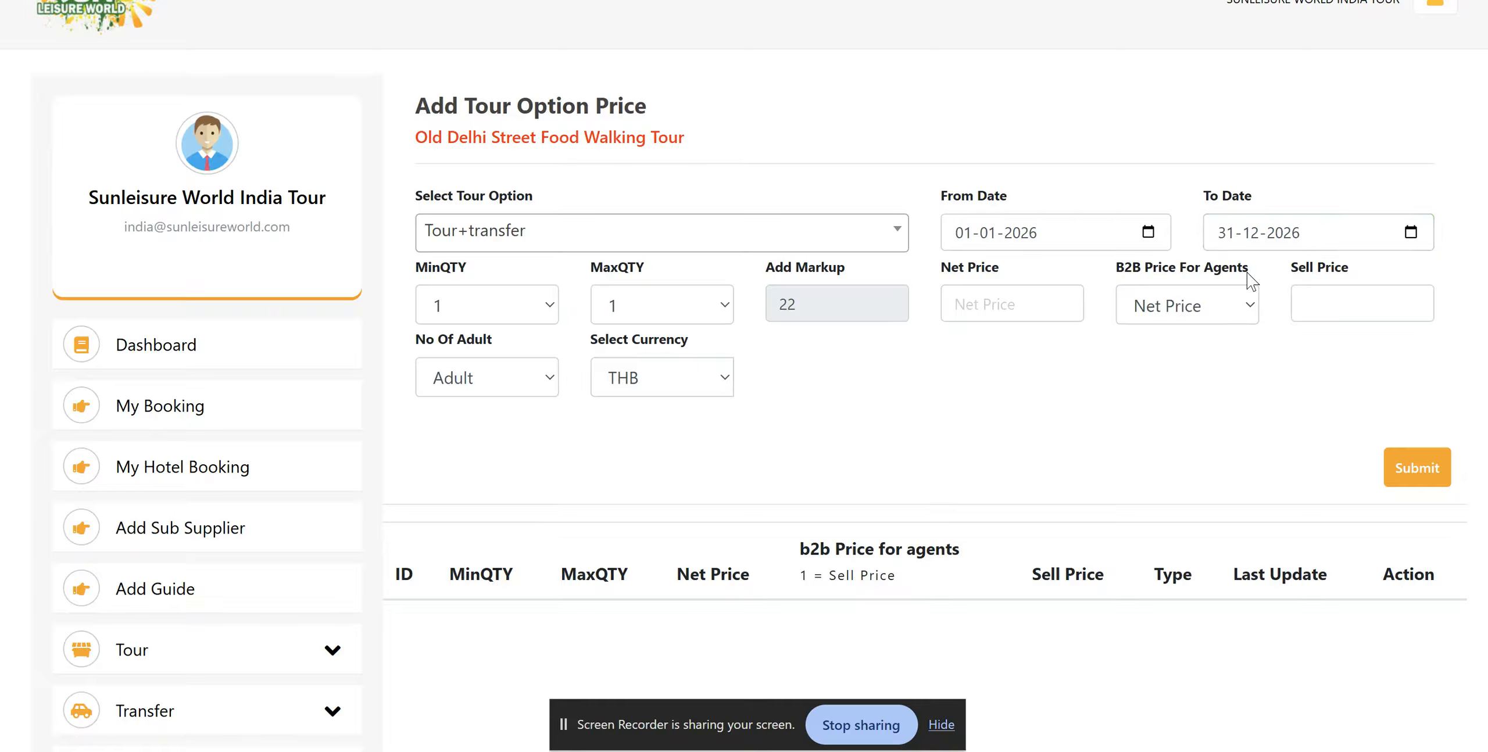
Set the quantity range for the adult price to a minimum of 1 and a maximum of 10.
click(468, 317)
click(465, 319)
click(634, 318)
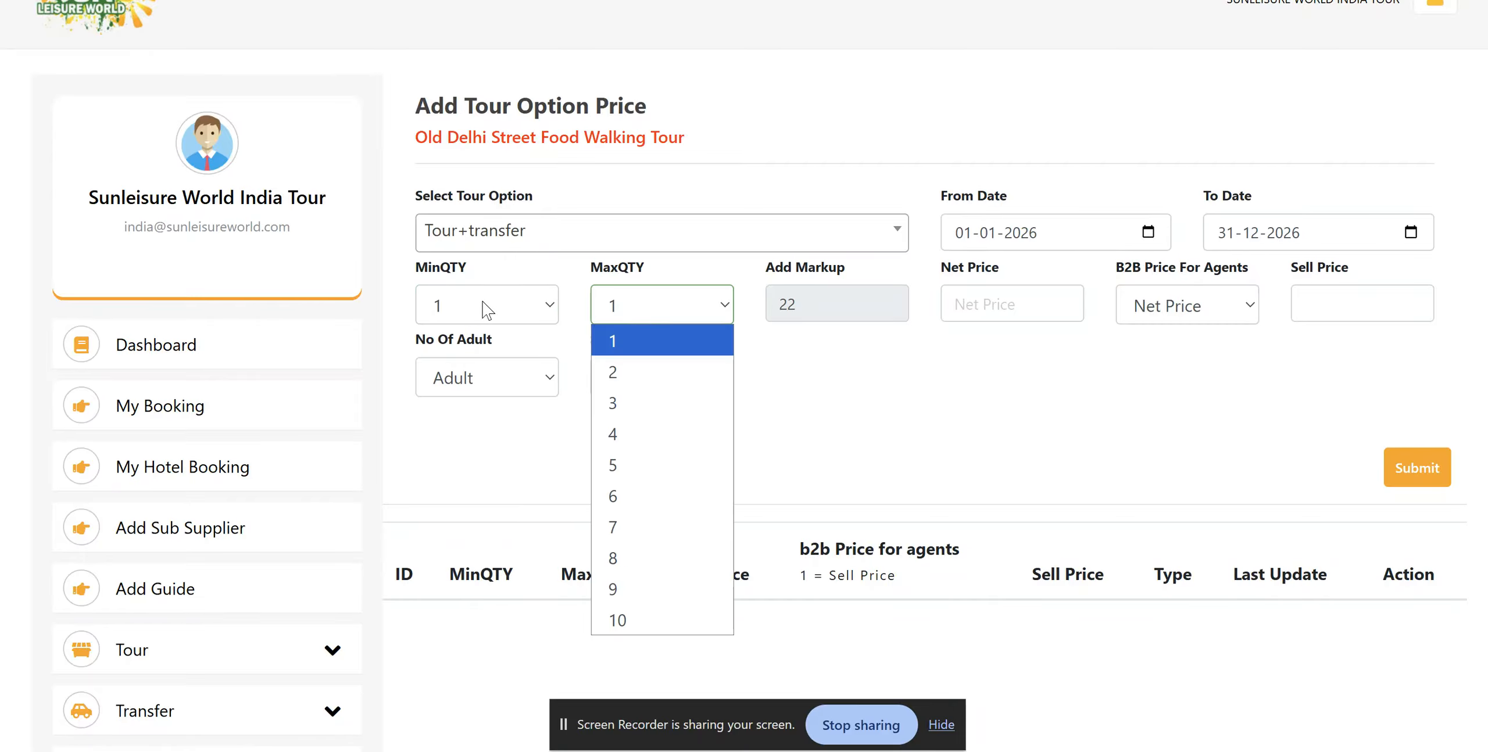
click(487, 310)
click(615, 310)
click(483, 422)
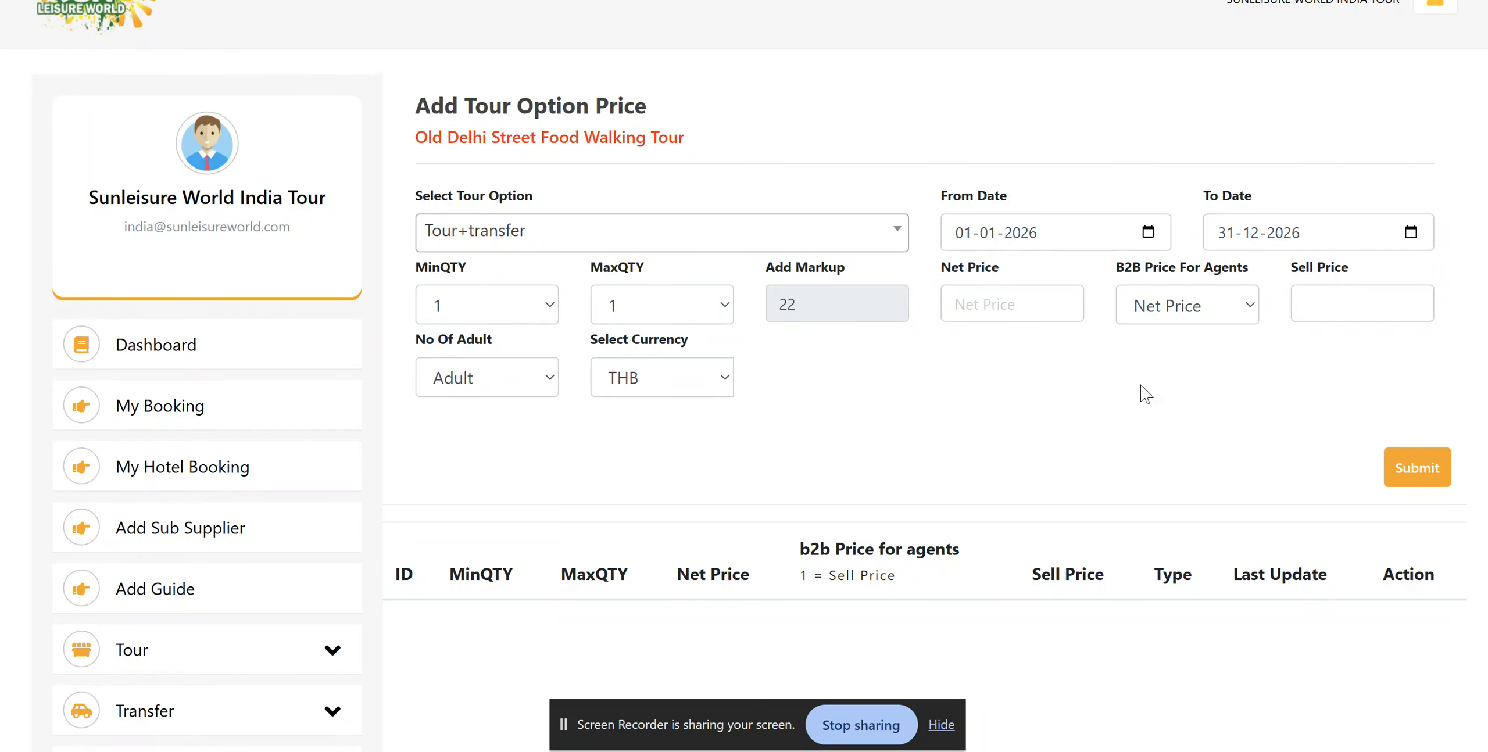
scroll(853, 428, down, 1)
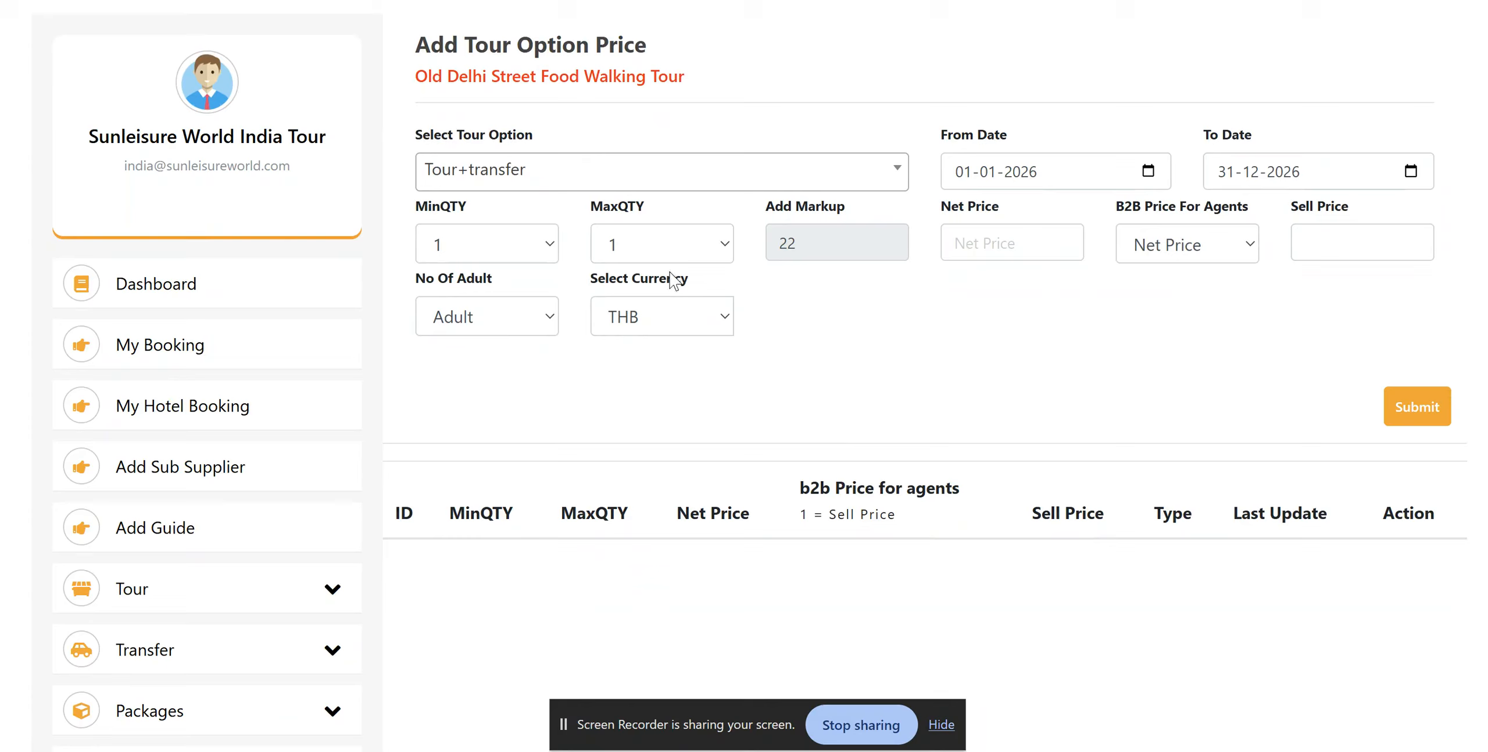
click(649, 247)
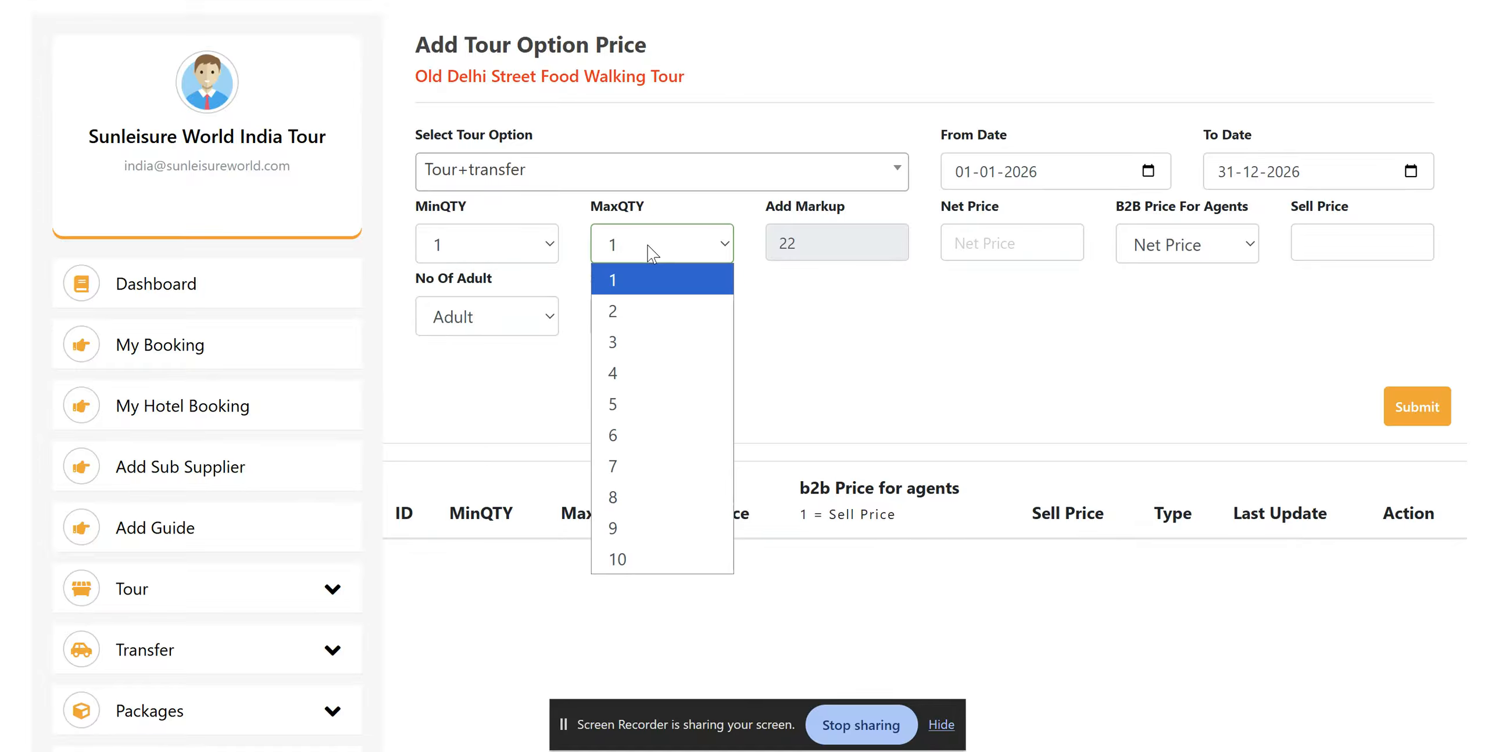
click(624, 549)
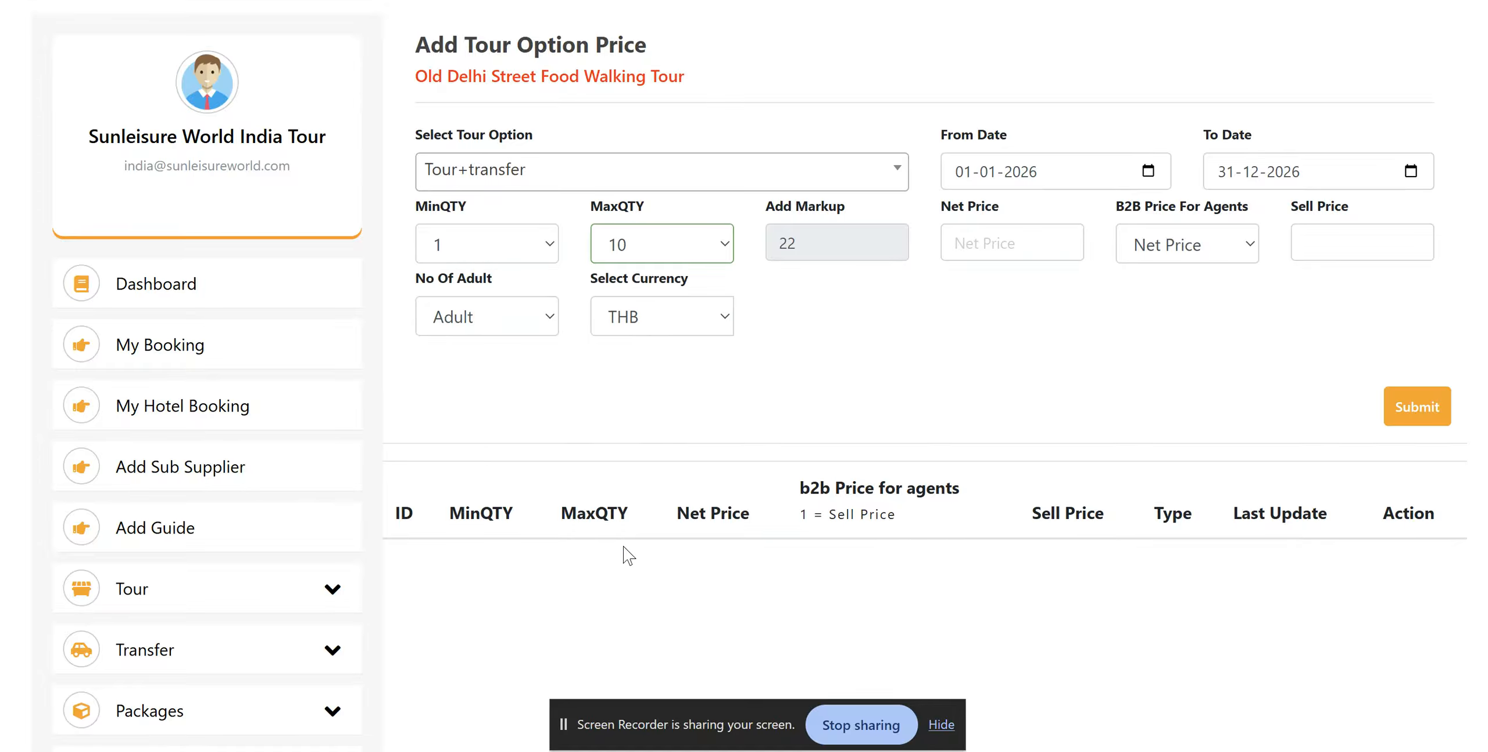
click(651, 244)
Set the adult net price to 2000 and use Net Price as the B2B price for agents.
click(997, 252)
text(2000)
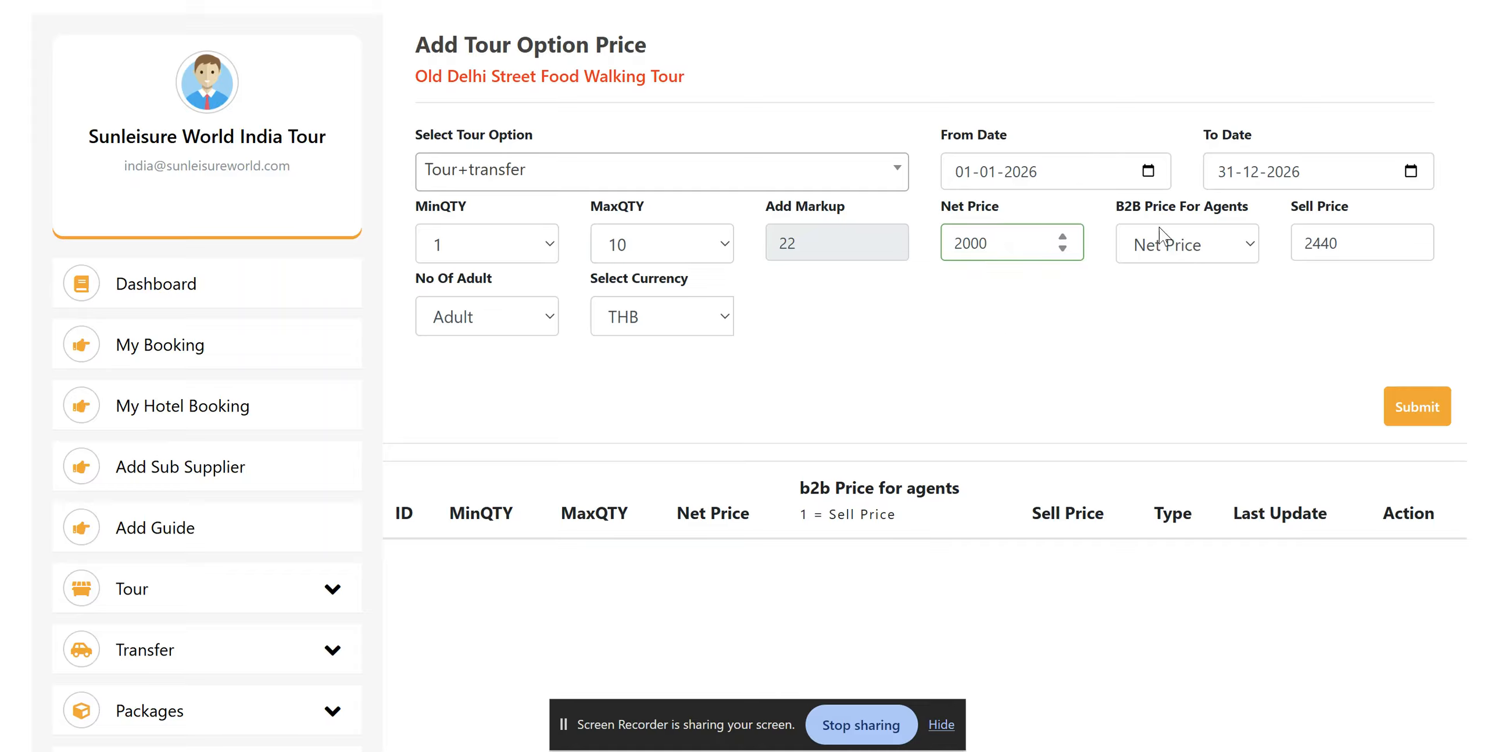
click(1180, 251)
click(1183, 283)
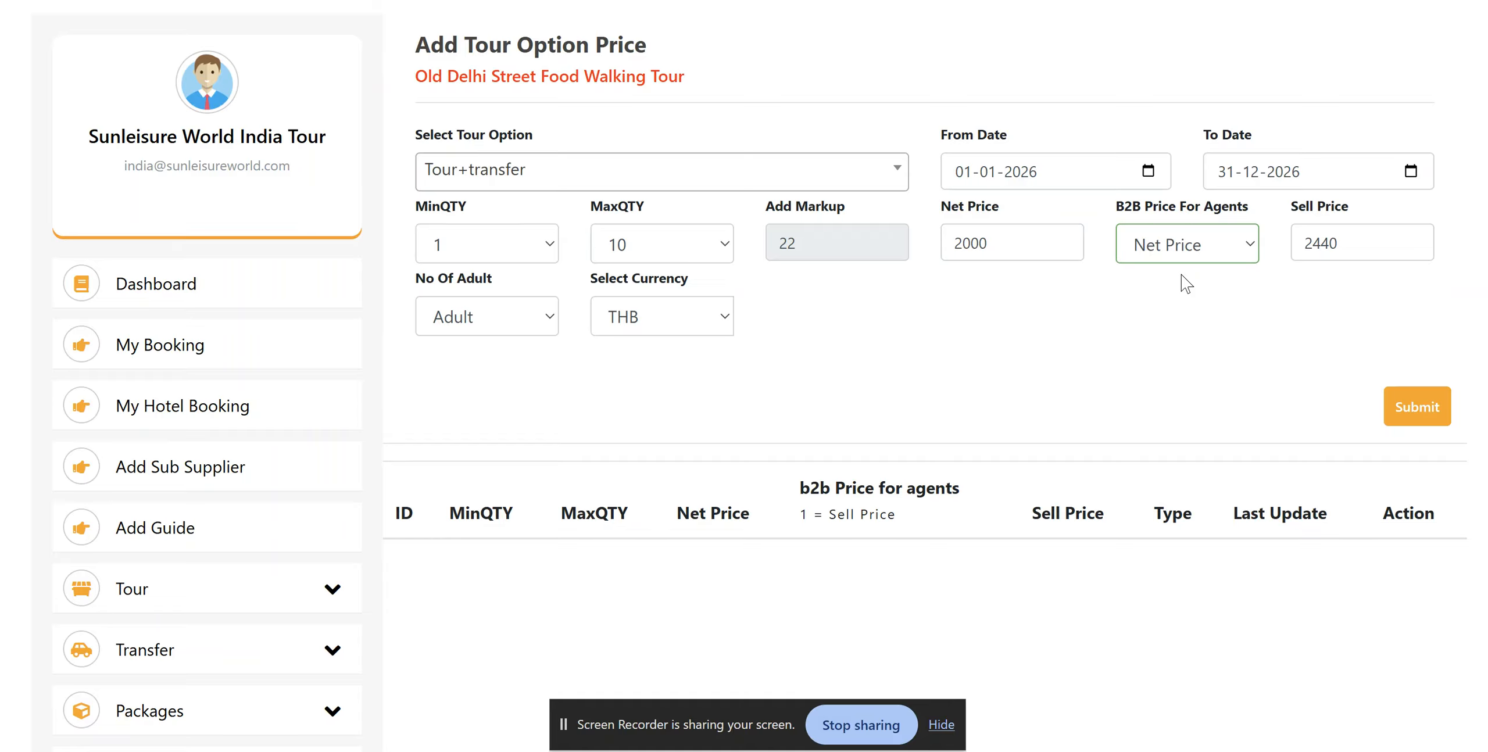
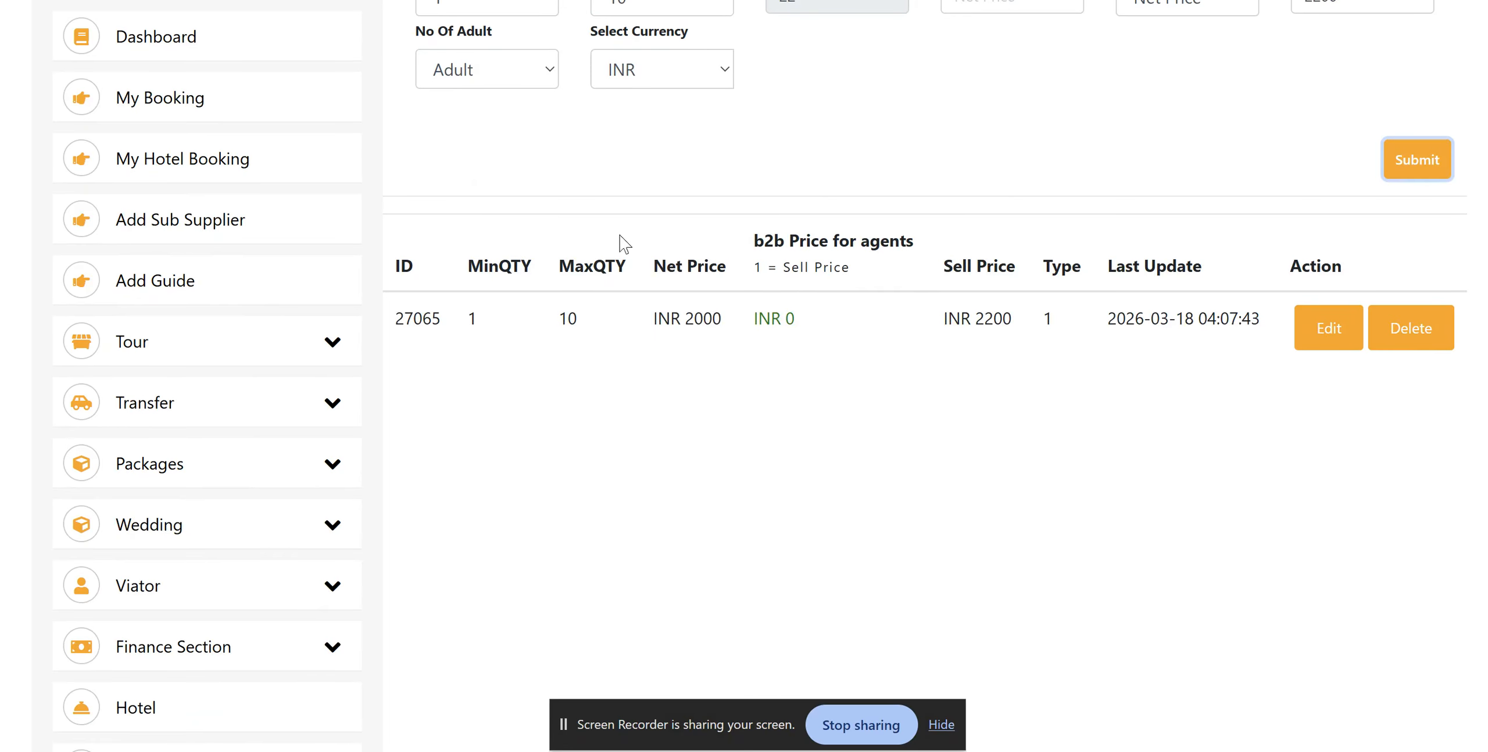
Add a Child price for Tour+transfer with a net price of 2000 INR and acknowledge the submission.
scroll(748, 433, up, 1)
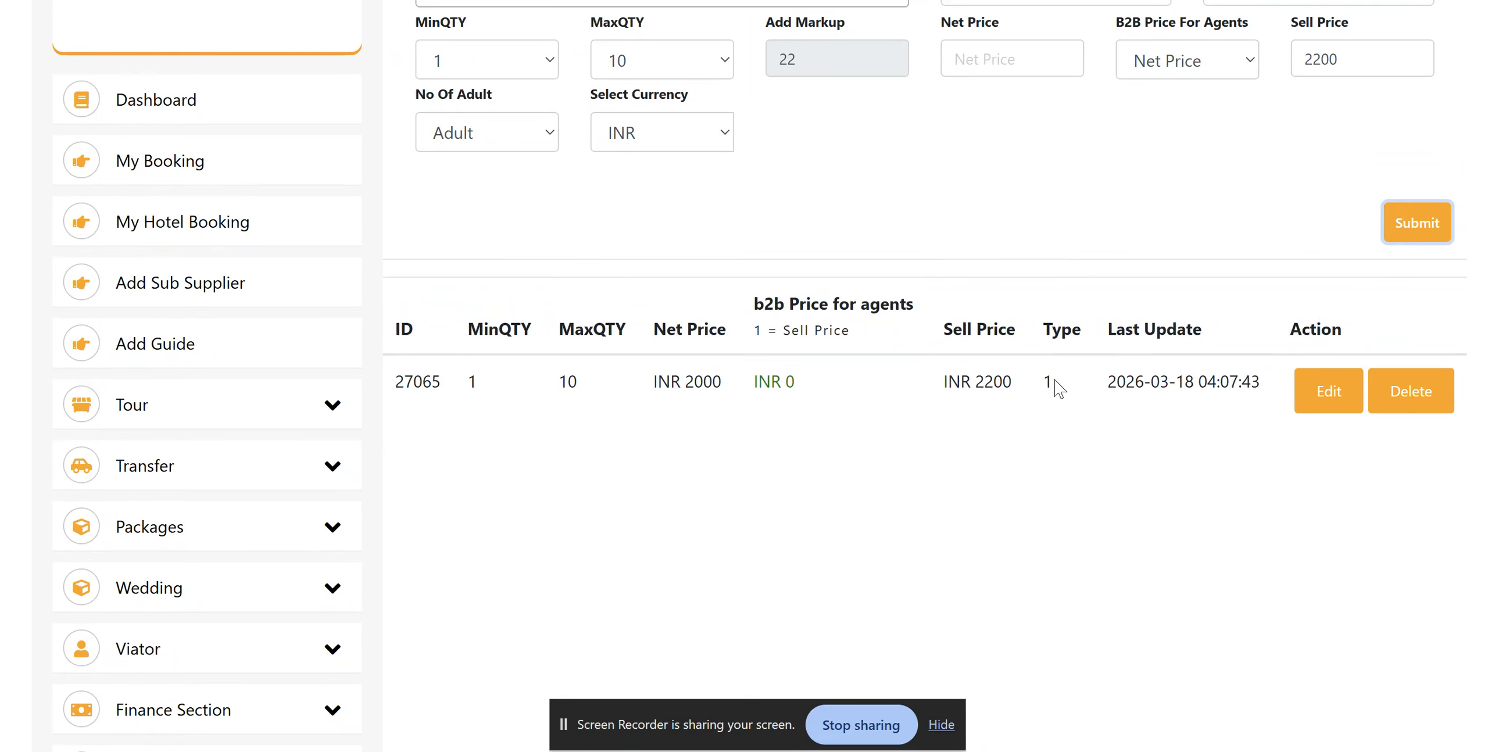
click(475, 133)
click(481, 187)
click(965, 69)
text(2000)
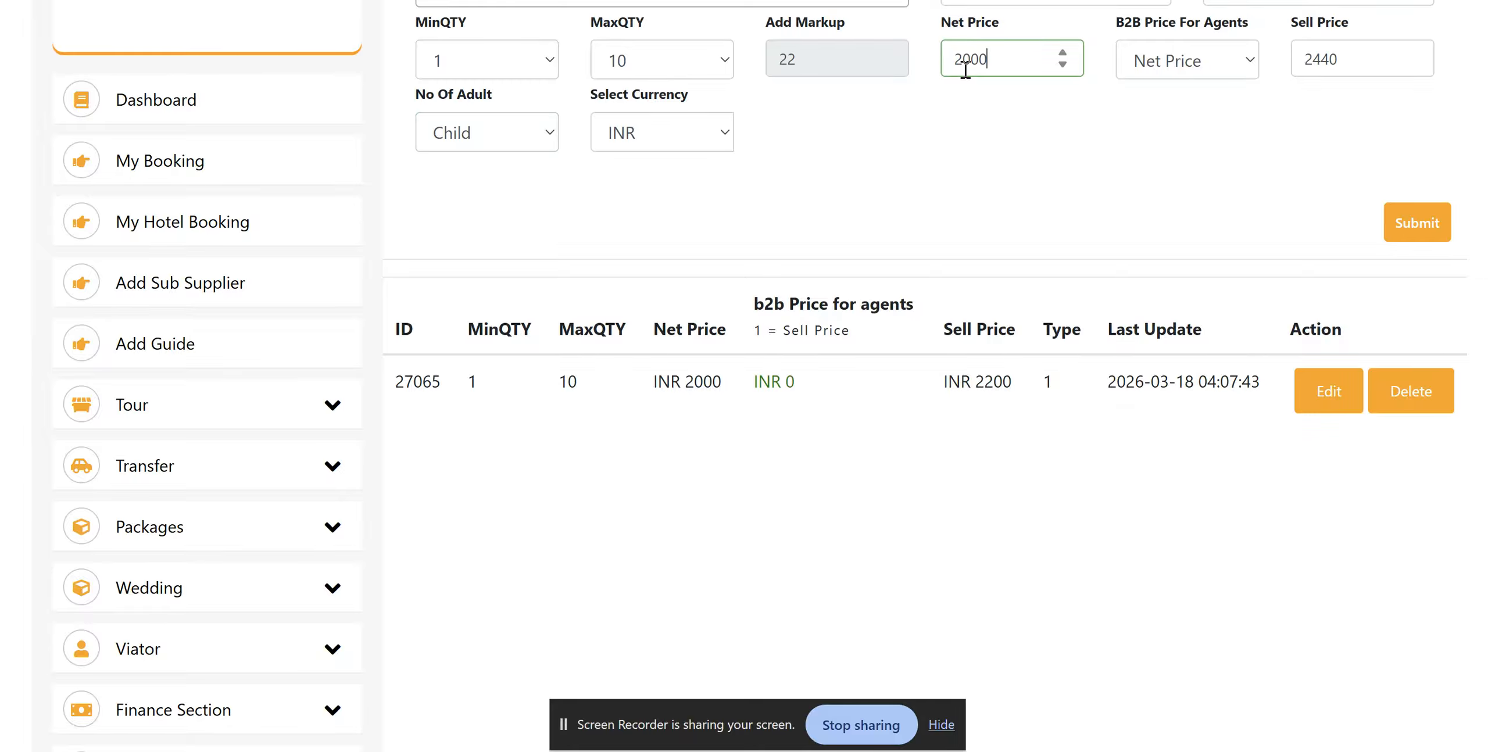
scroll(1345, 226, up, 2)
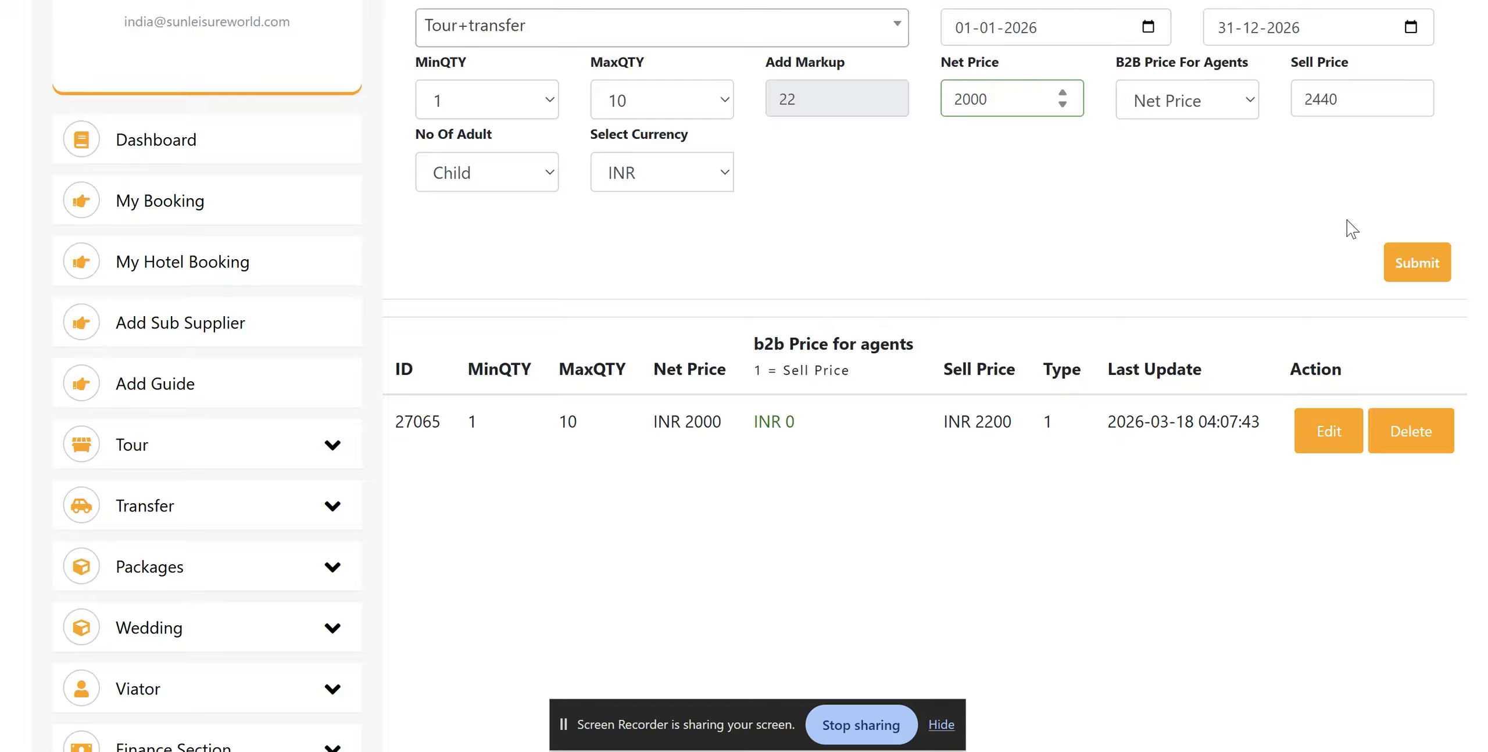
click(1393, 323)
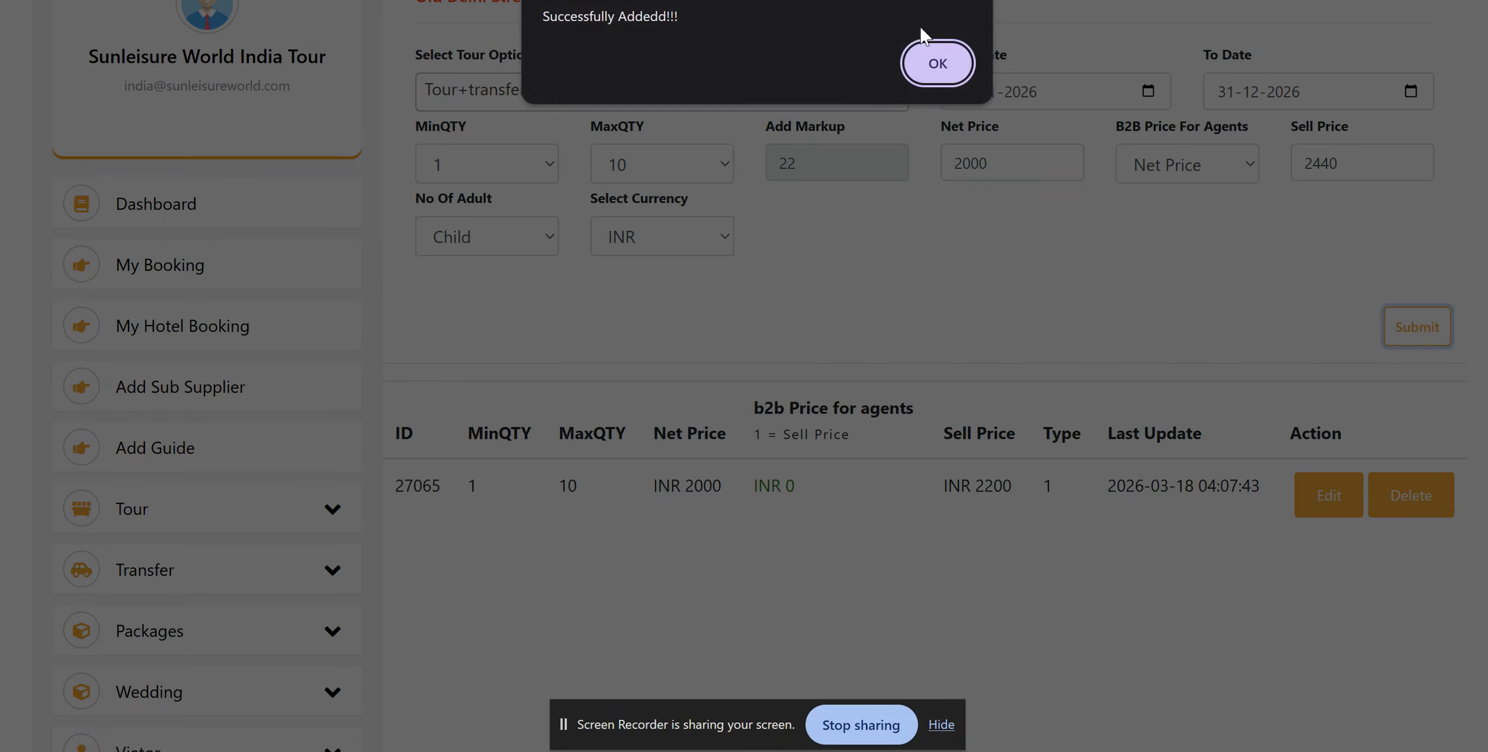
click(938, 64)
Compare the adult and child price rows saved for Tour+transfer, from quantities through sell price and type.
scroll(813, 261, down, 1)
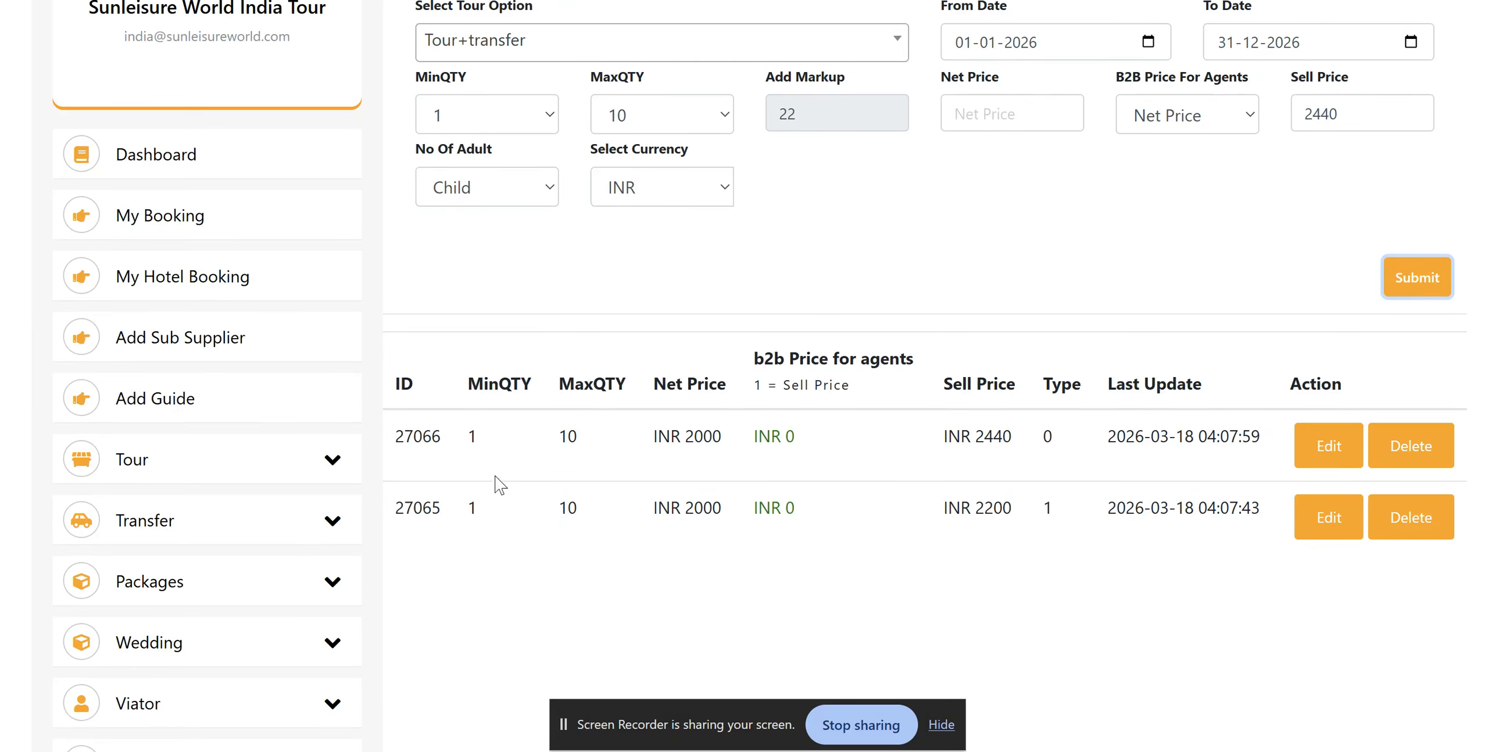
drag(455, 511, 1070, 529)
click(1066, 521)
drag(1079, 435, 475, 423)
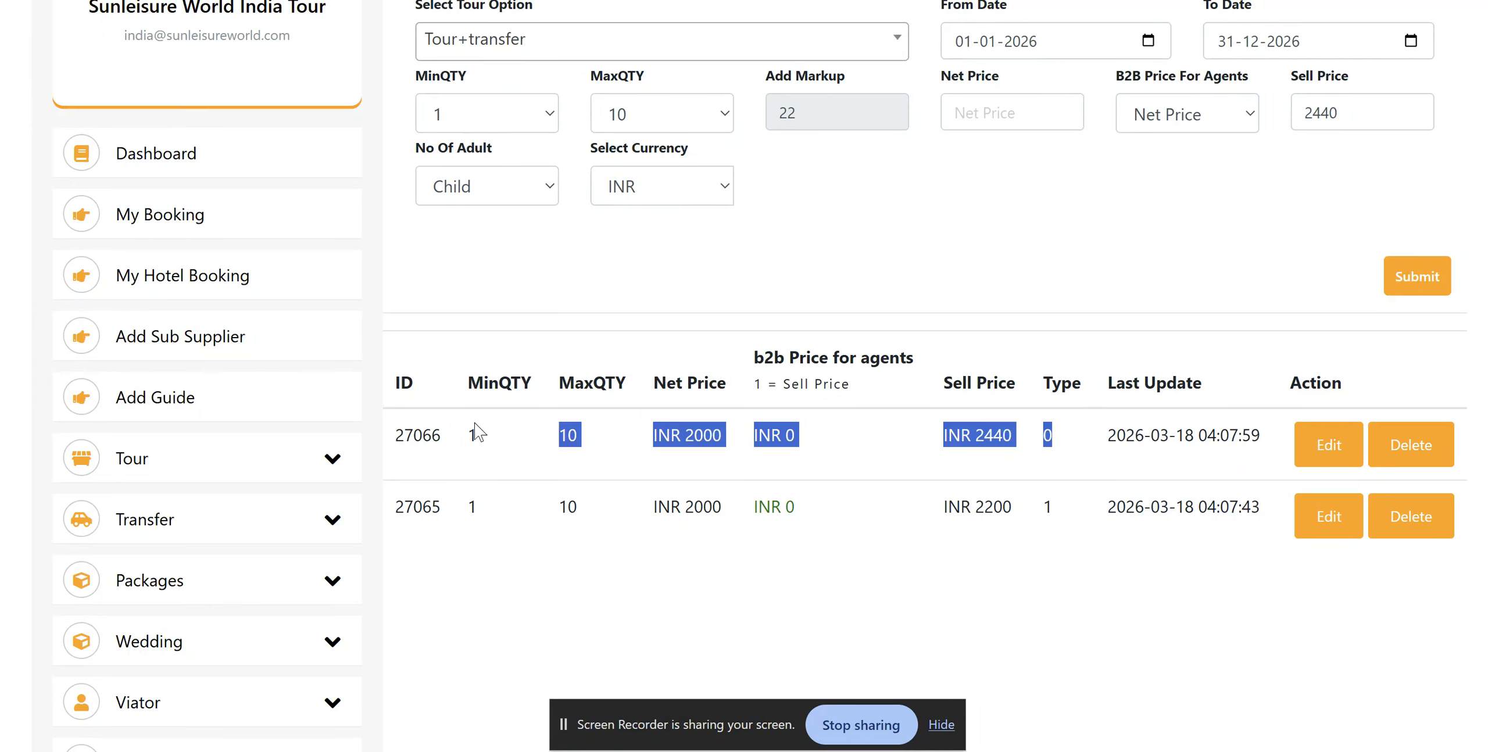
click(1082, 457)
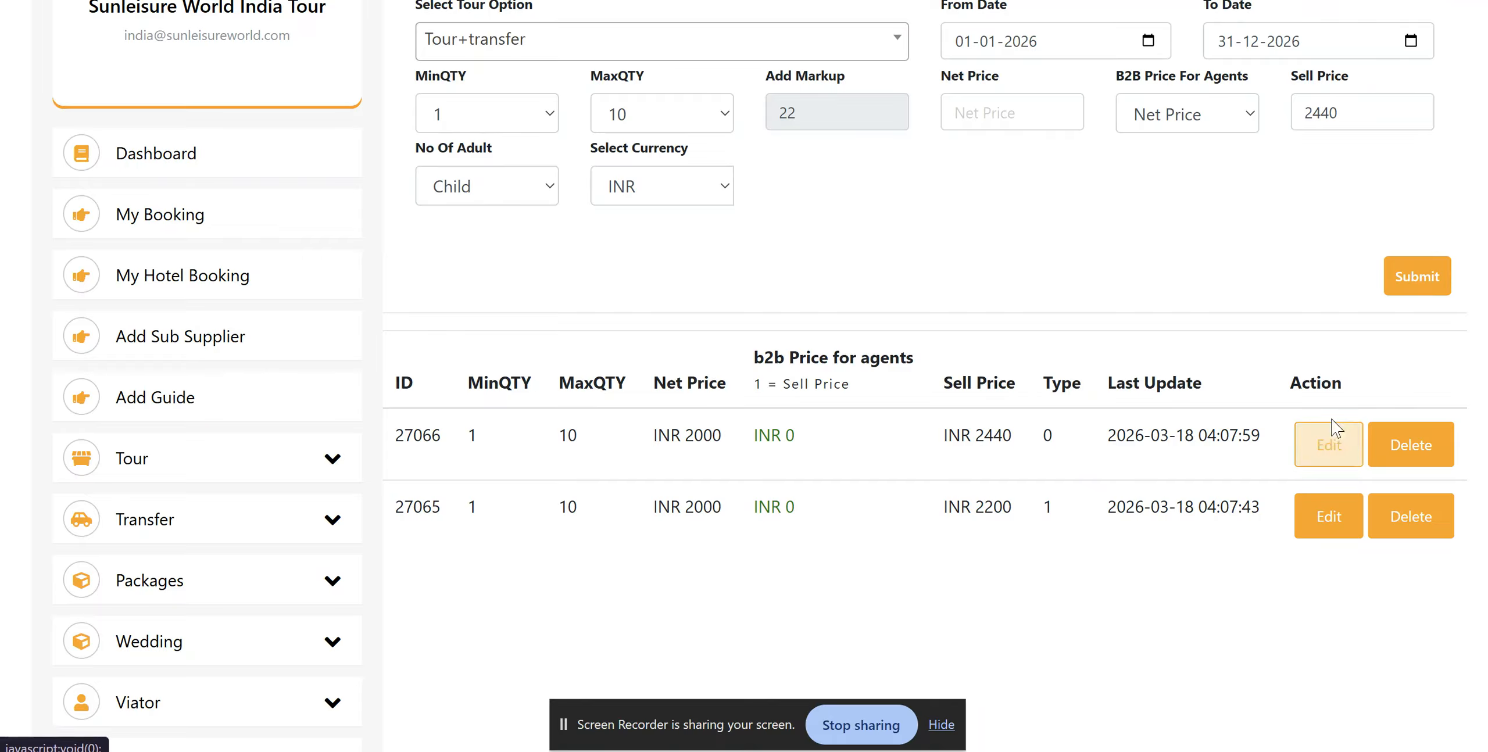
Open the child price entry for editing, re-enter 10 as its maximum quantity, and close it without updating.
click(1320, 445)
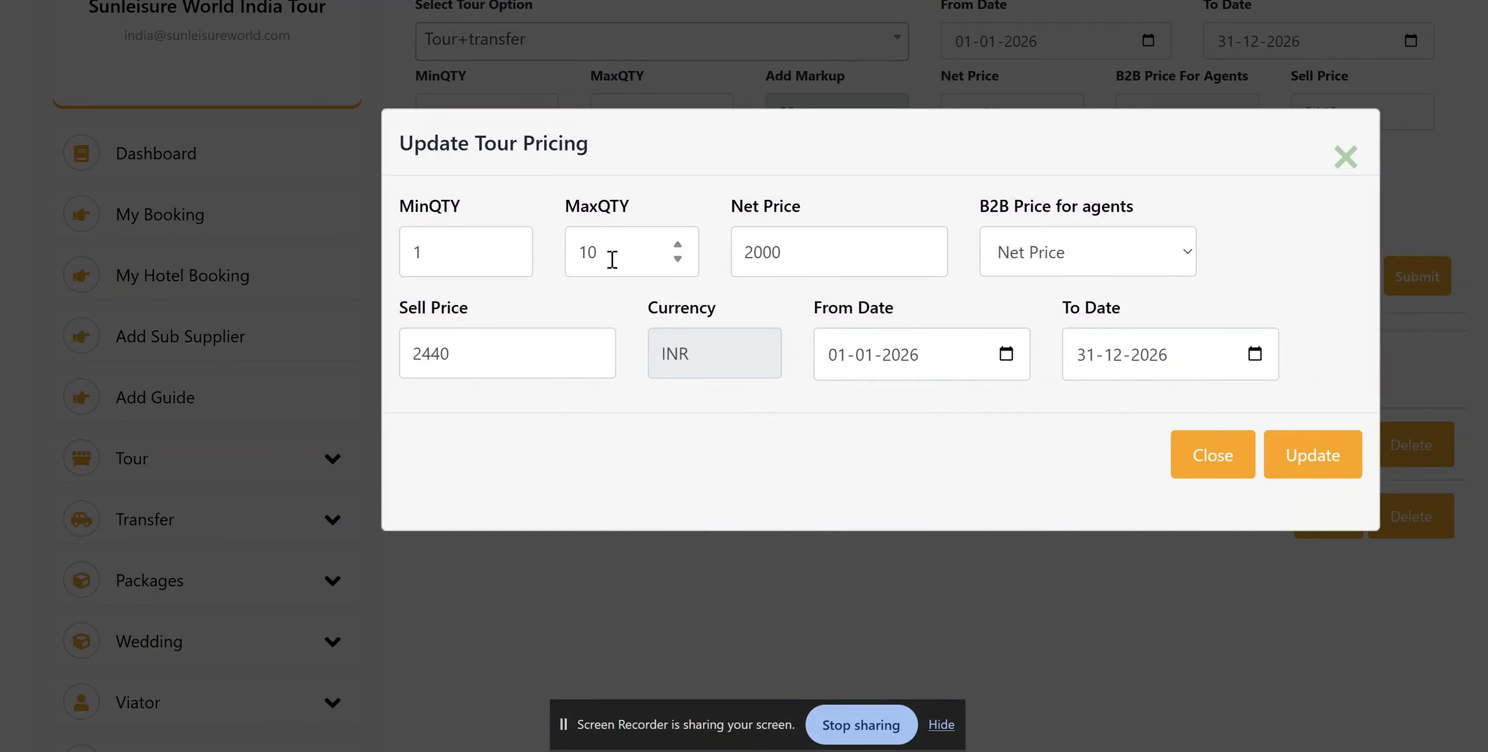
click(632, 239)
key(ctrl+a)
key(BackSpace)
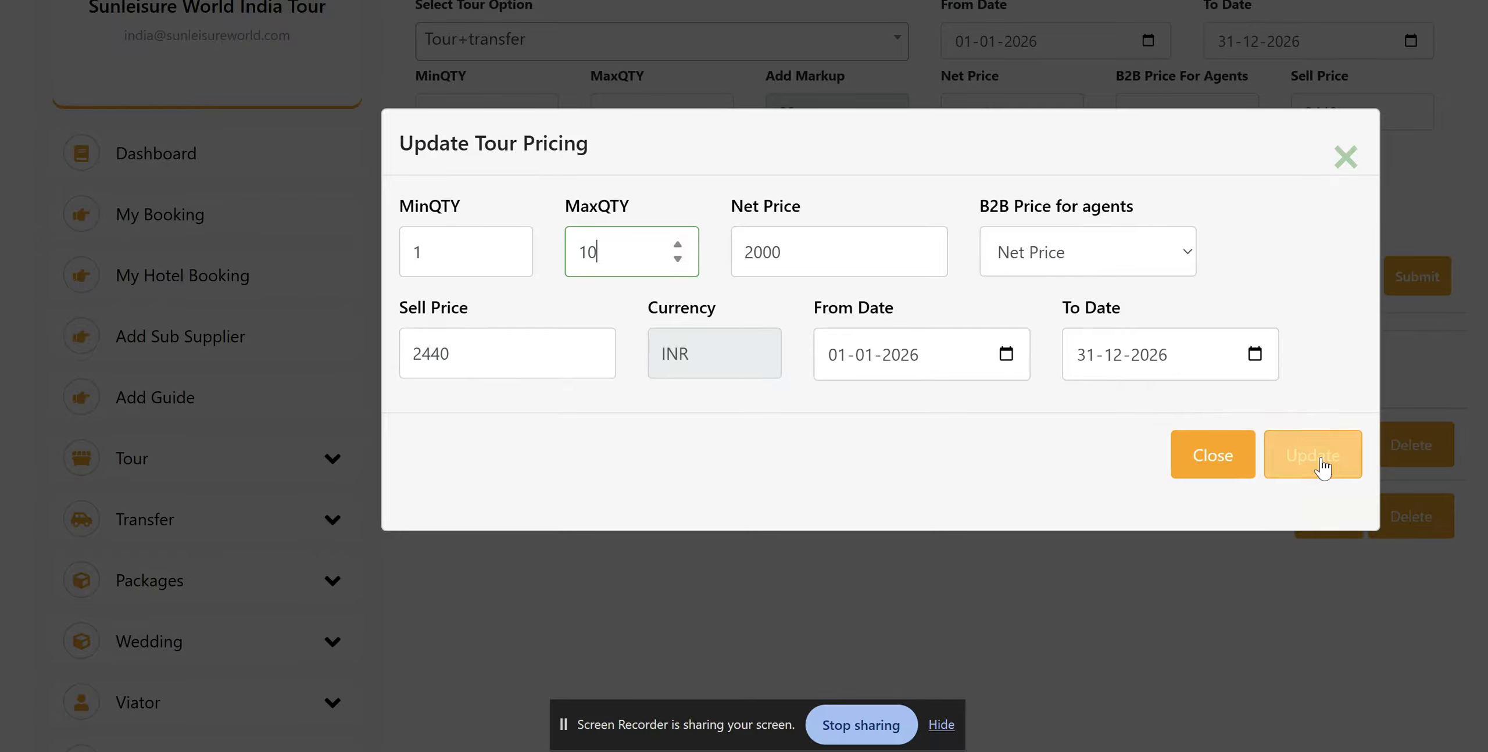
click(1346, 157)
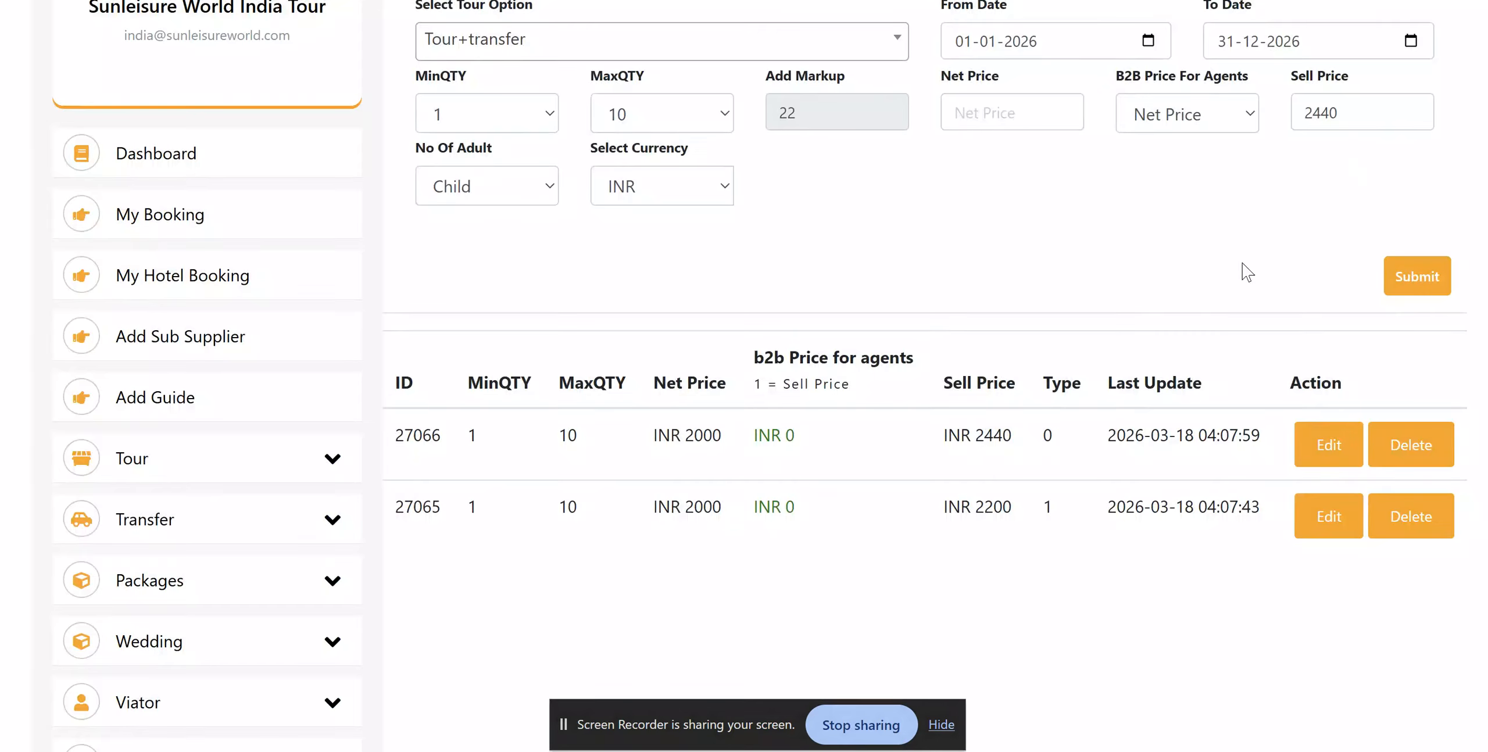
Switch the price form to the Tour option and view its price entries.
scroll(921, 353, up, 1)
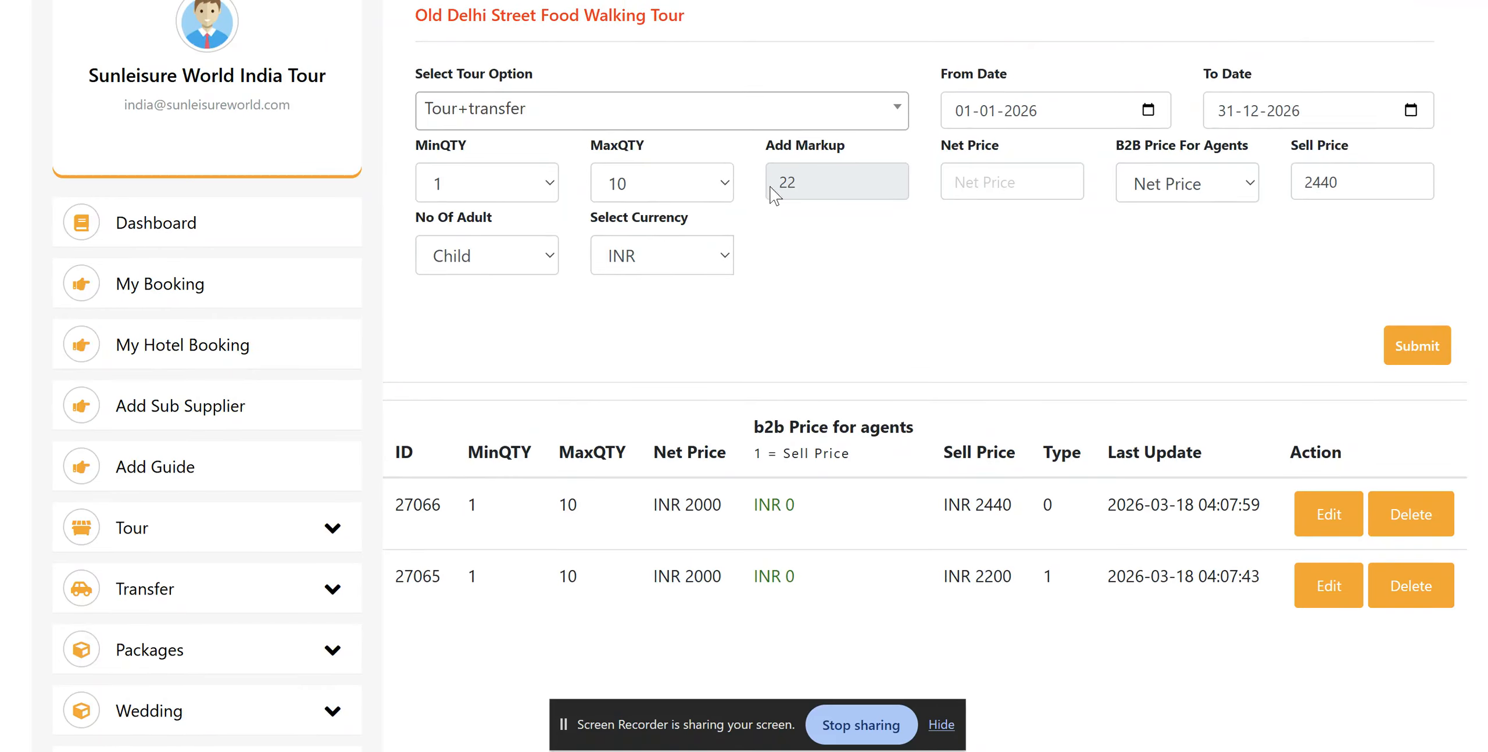
click(582, 137)
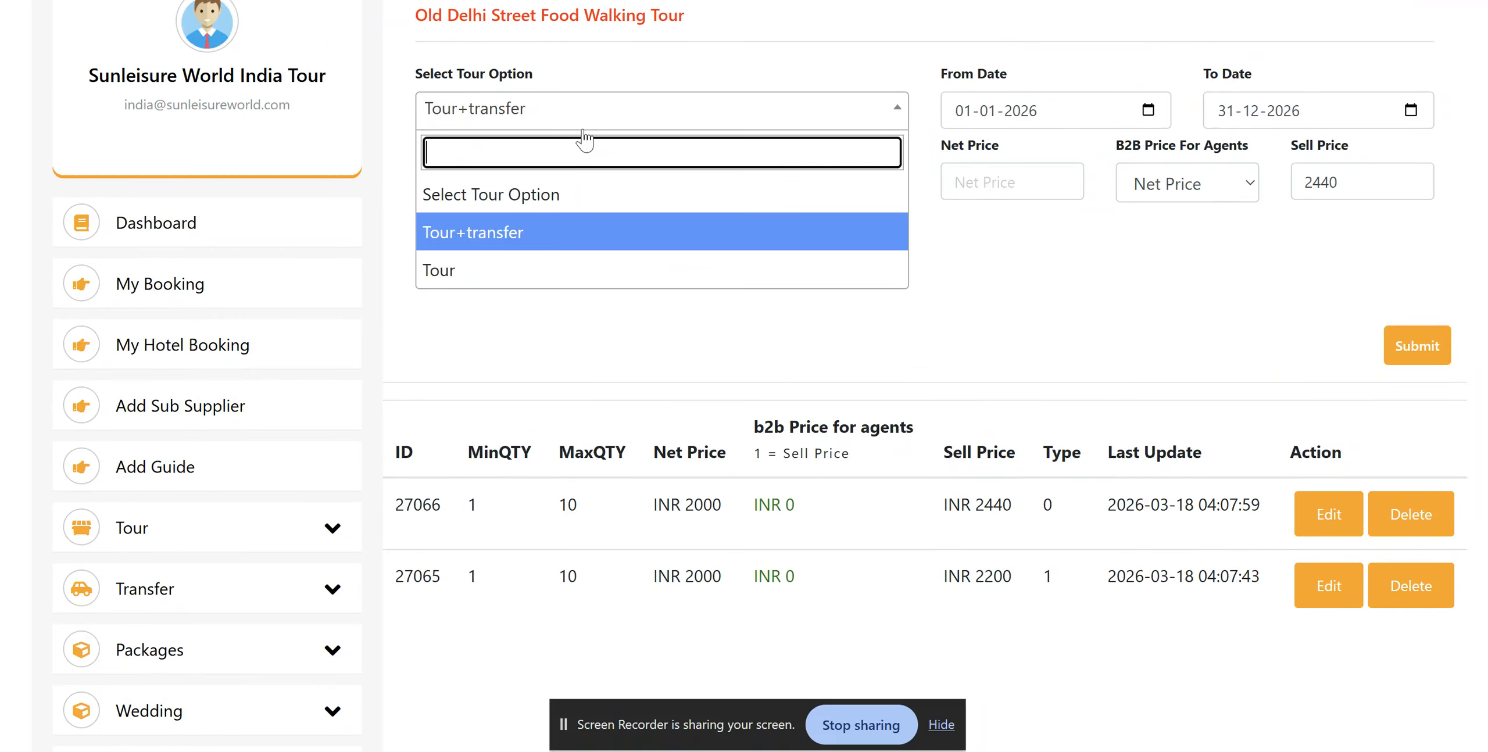
click(576, 276)
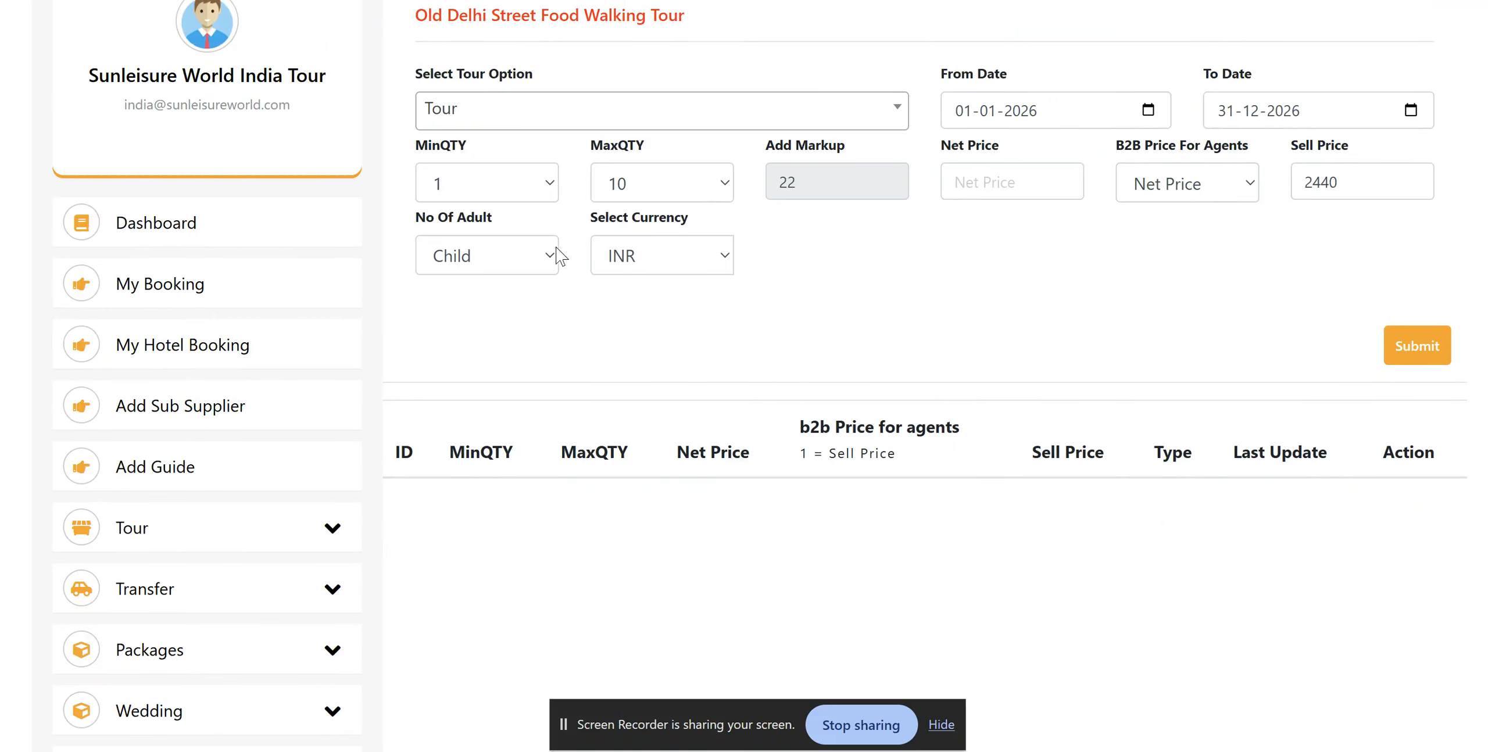
scroll(559, 255, up, 3)
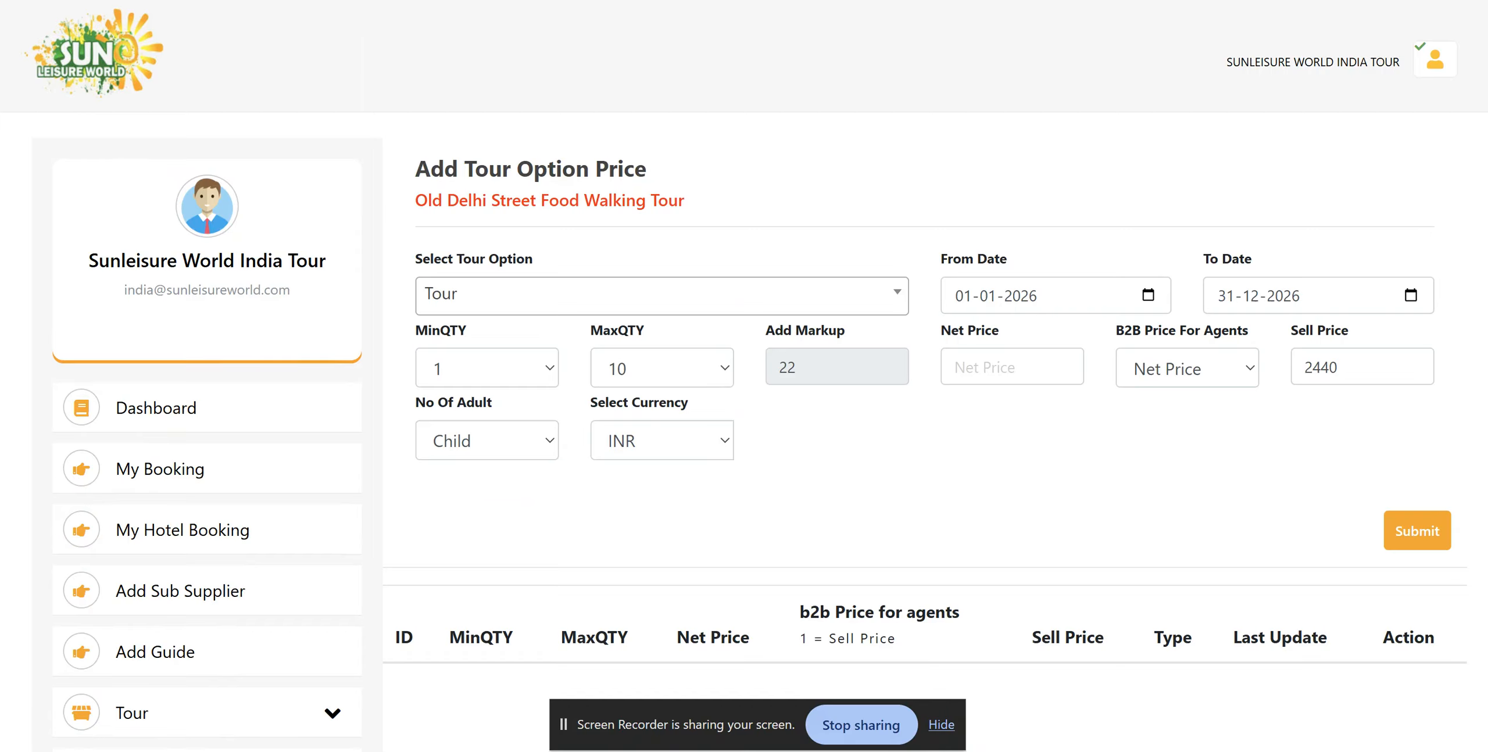
scroll(132, 442, down, 4)
Open the tour list, filter it by Delhi, and examine the Old Delhi Street Food Walking Tour and Delhi Heritage Sunrise Walk listings.
click(192, 474)
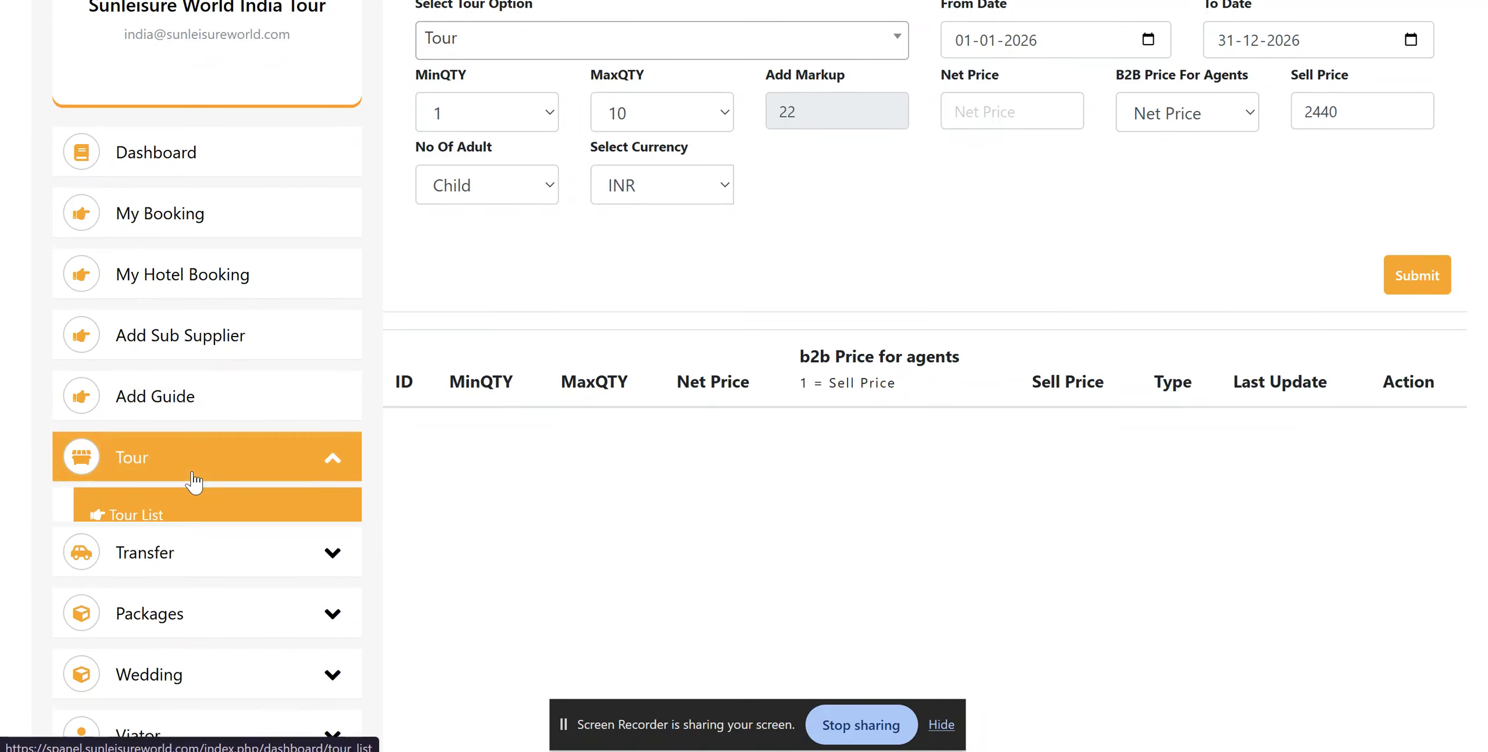
click(230, 526)
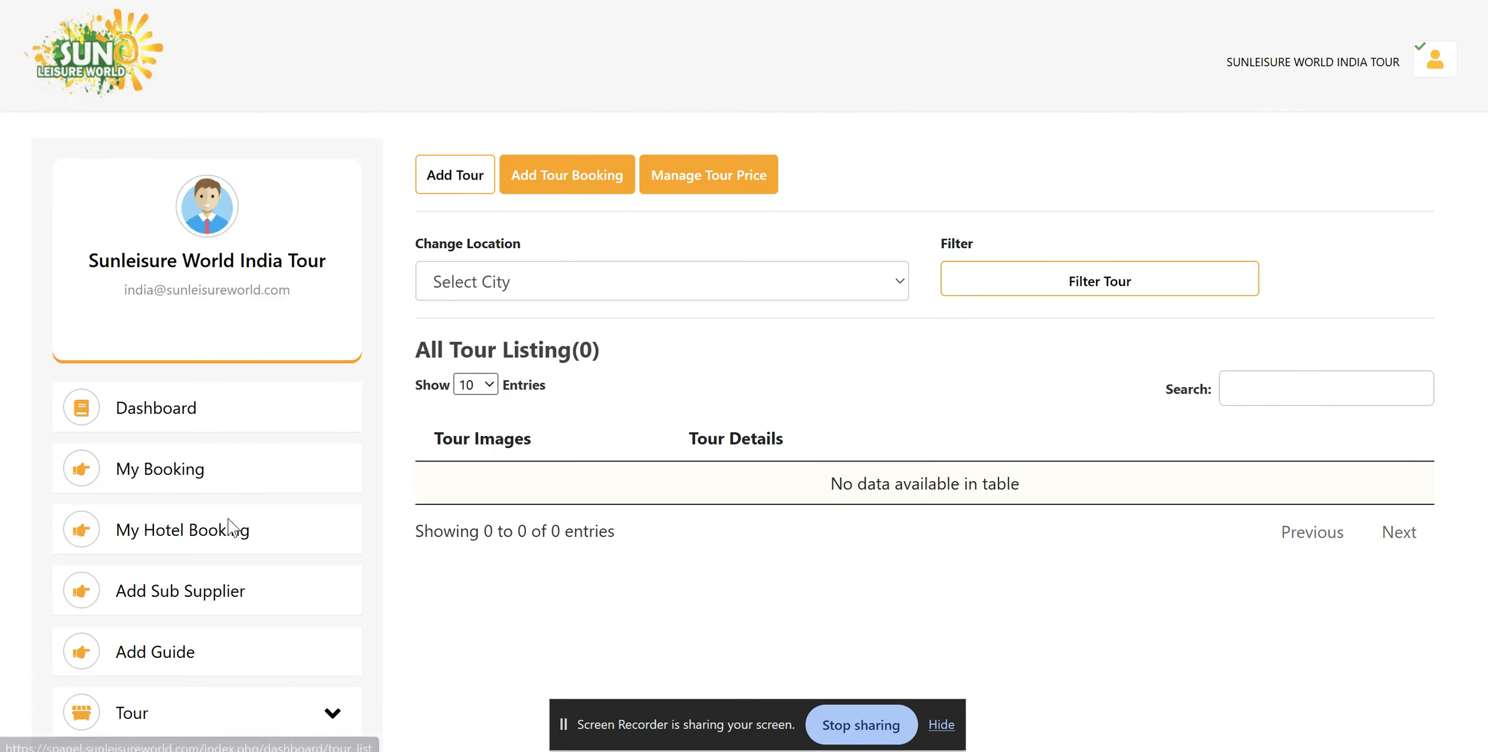
click(554, 292)
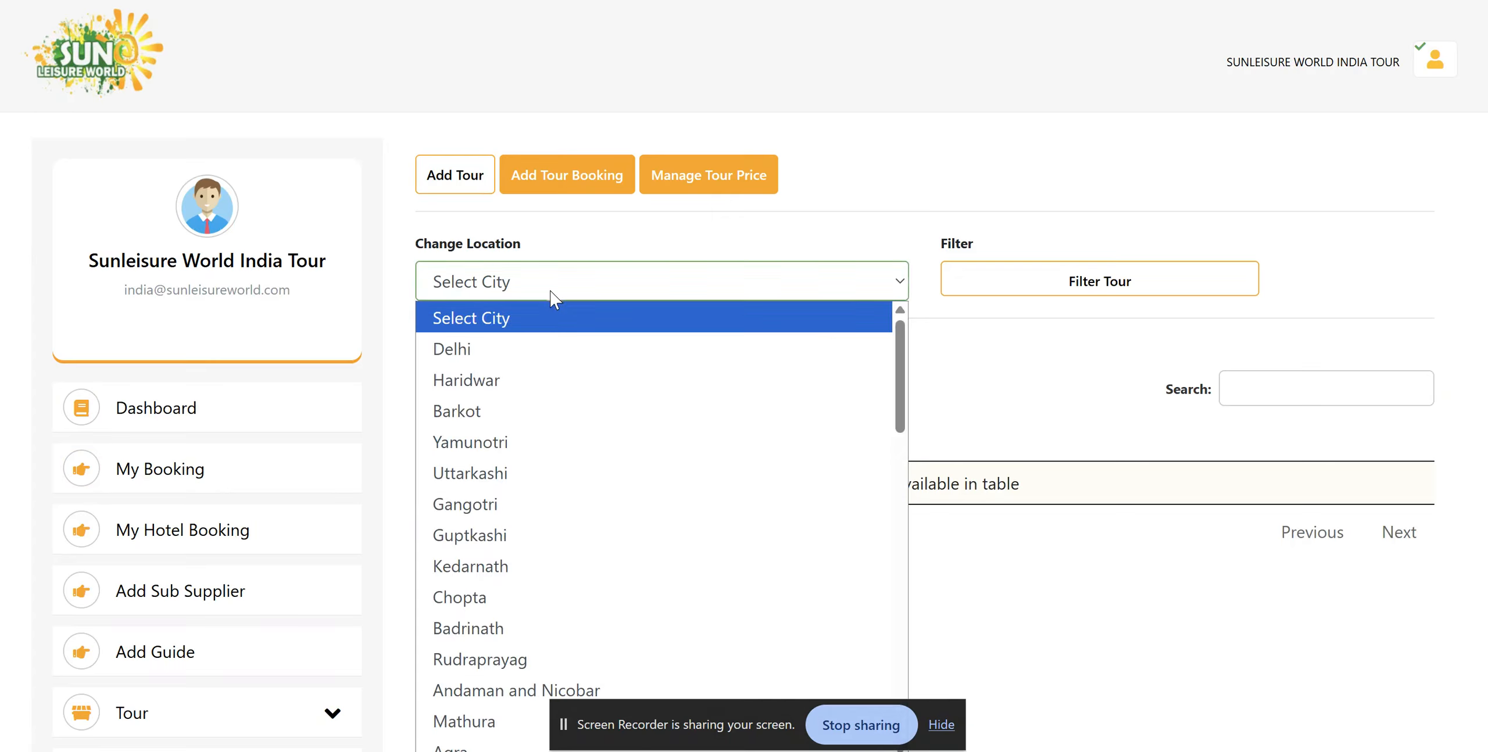
click(615, 349)
click(1079, 283)
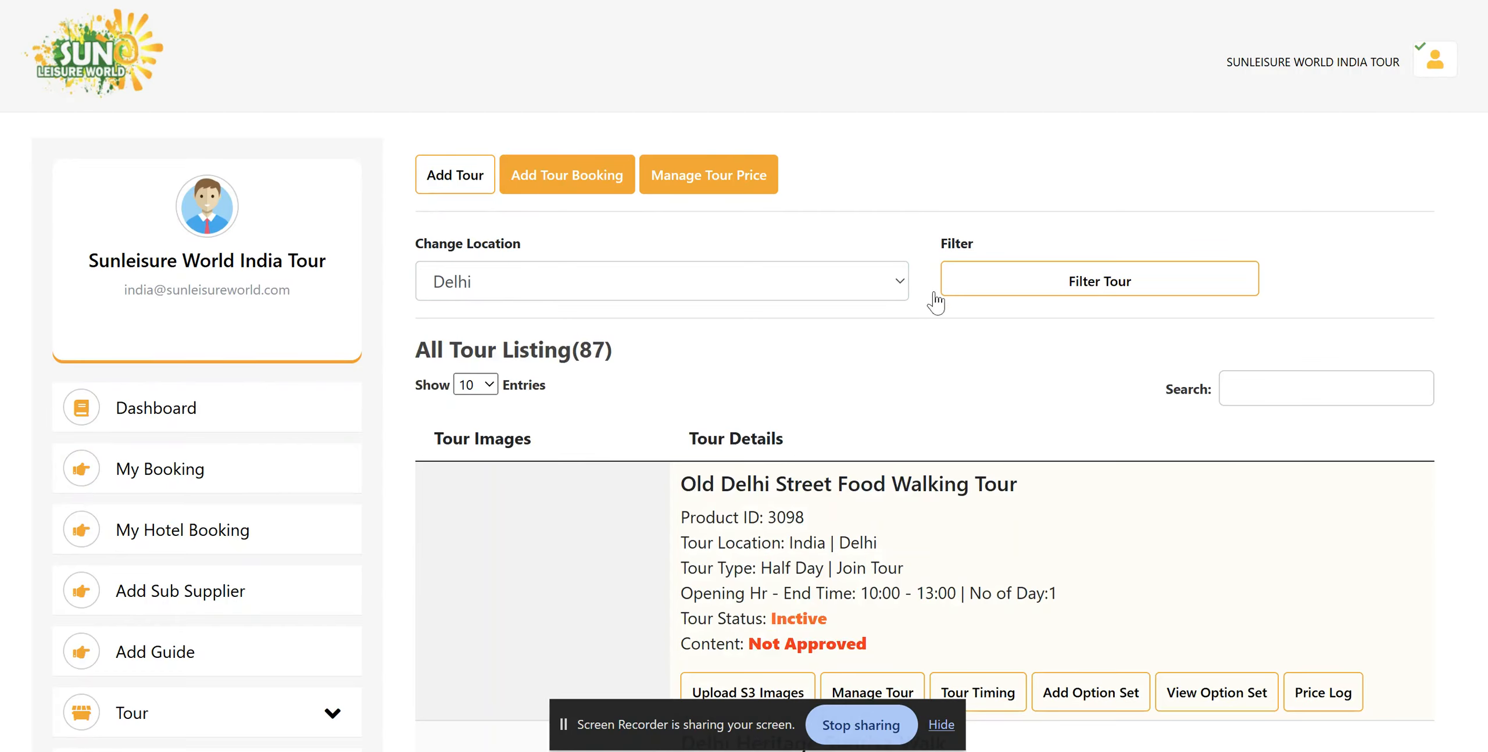
scroll(936, 302, down, 6)
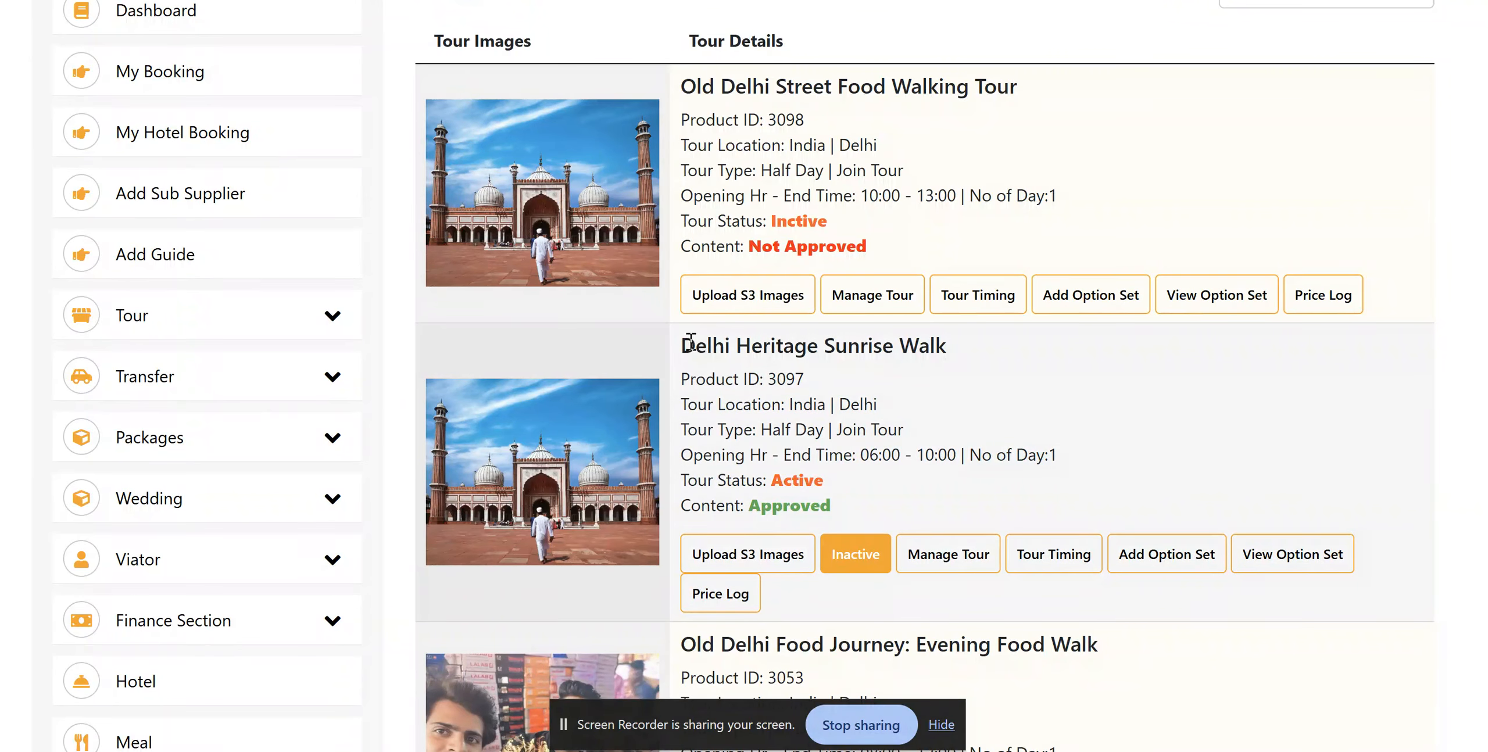
drag(694, 342, 943, 347)
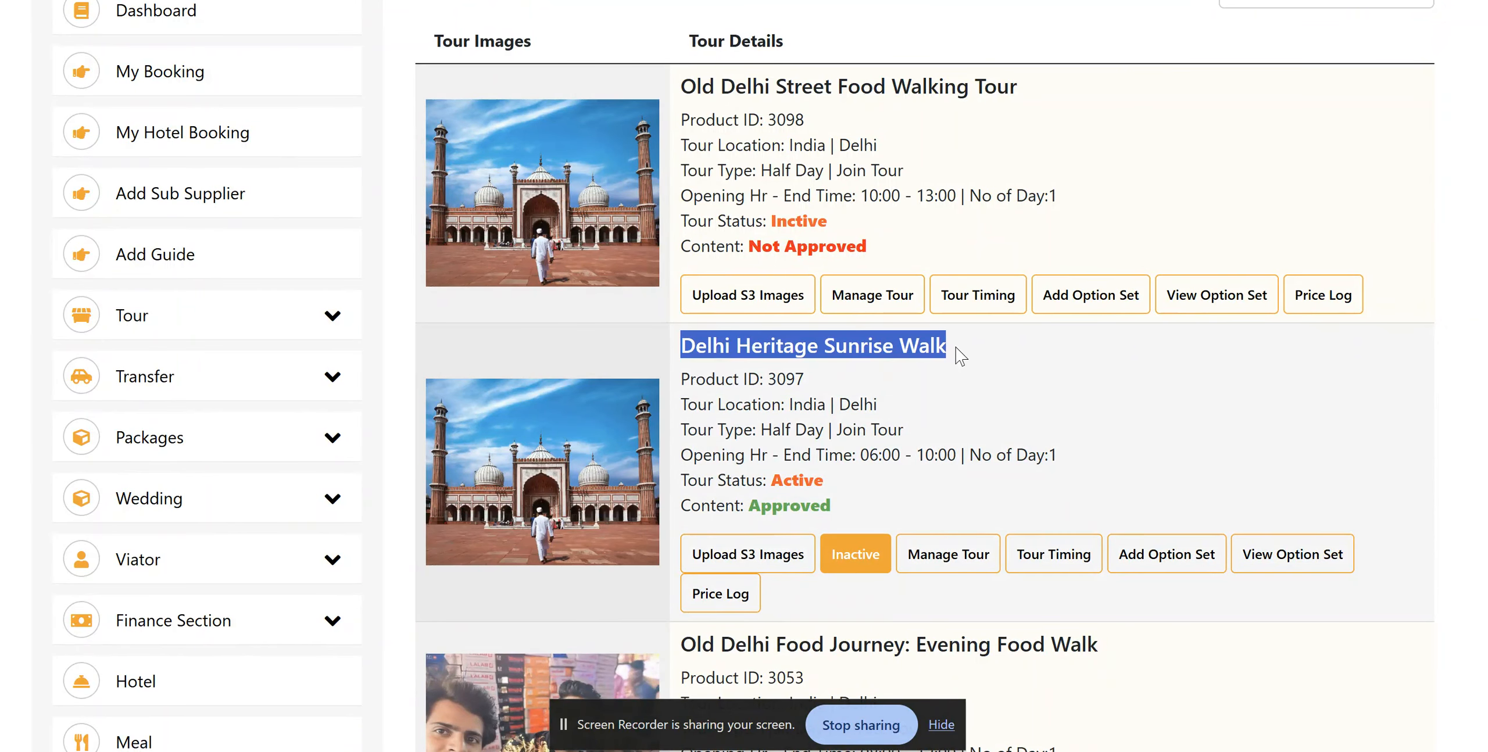
Check the option sets of Delhi Heritage Sunrise Walk in a separate browser tab, and return to the tour list.
right_click(1149, 559)
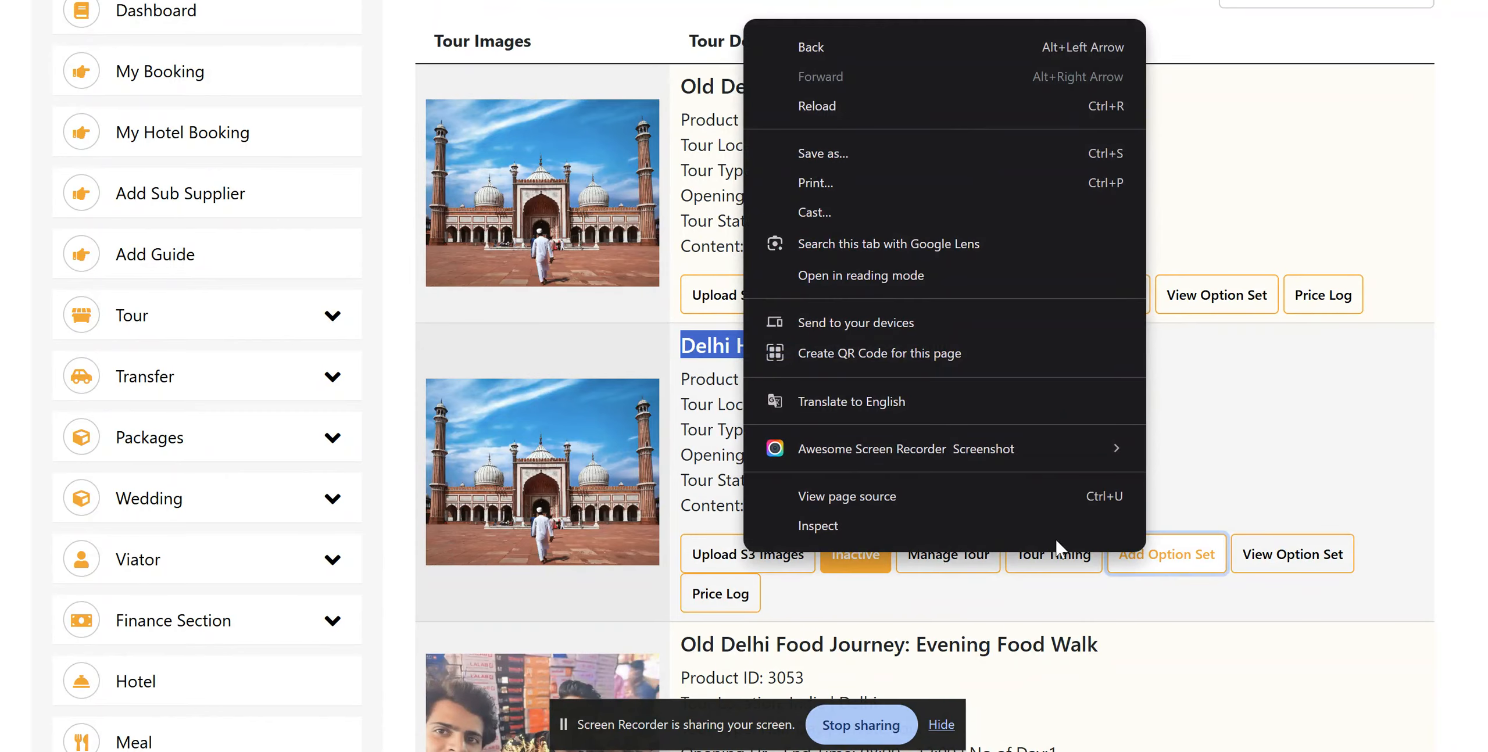
right_click(1291, 556)
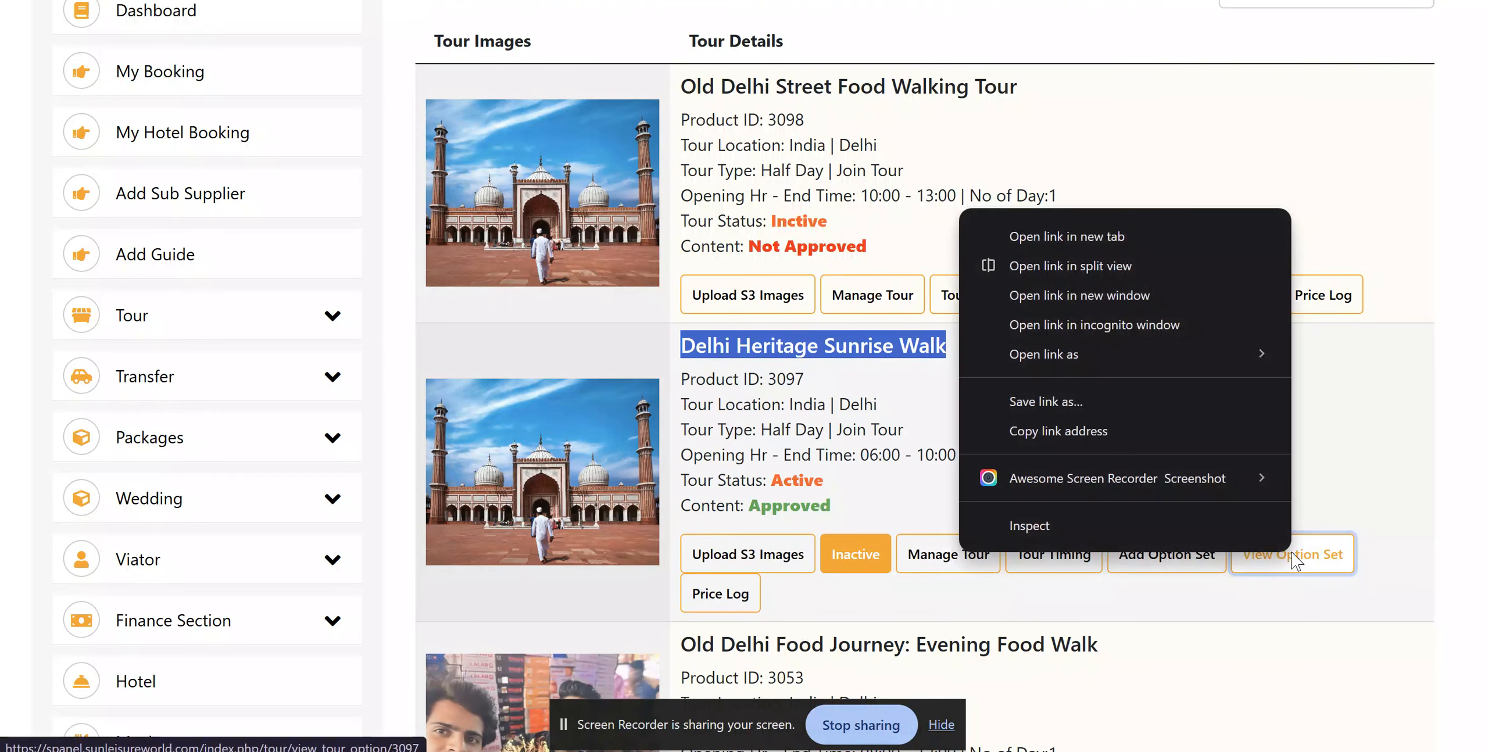
click(1096, 221)
key(ctrl+Tab)
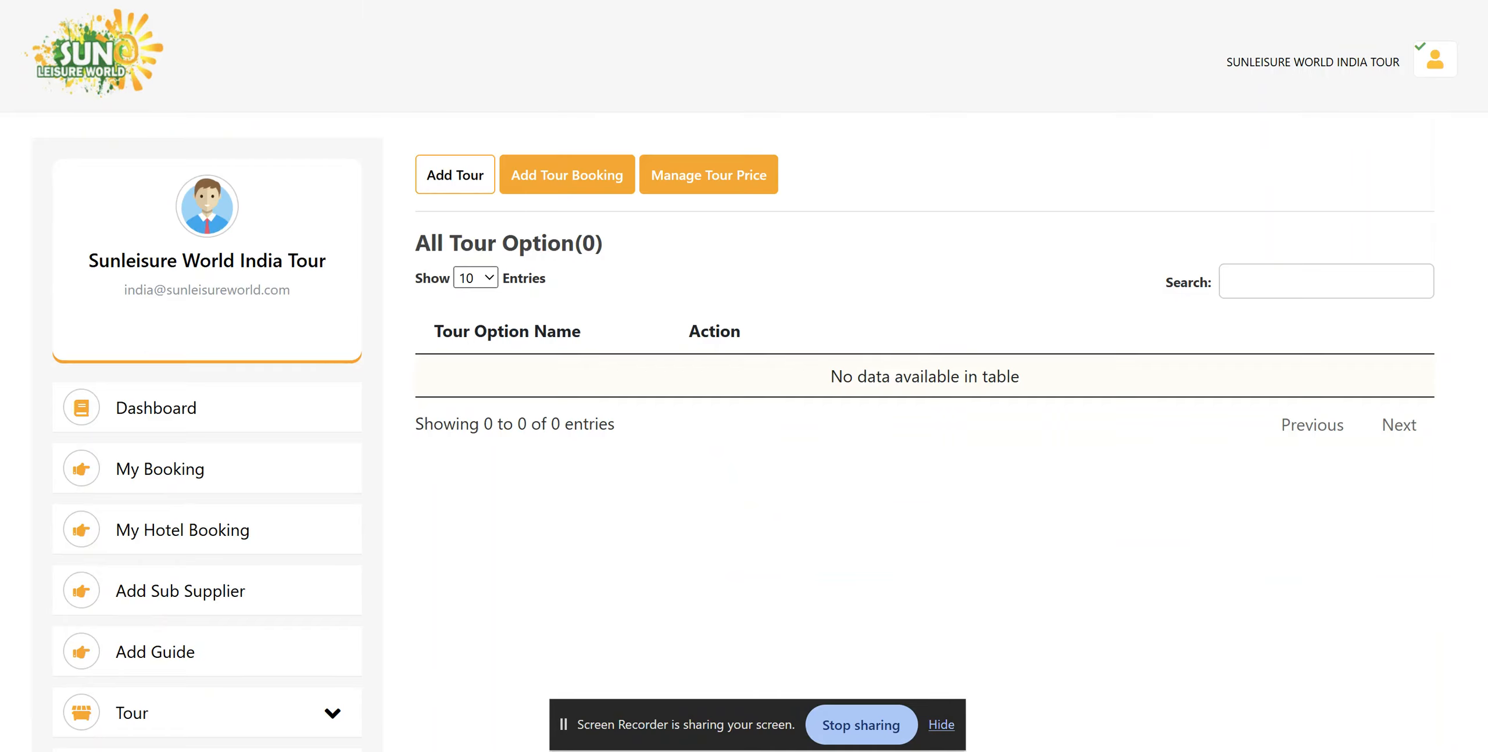
scroll(534, 375, down, 5)
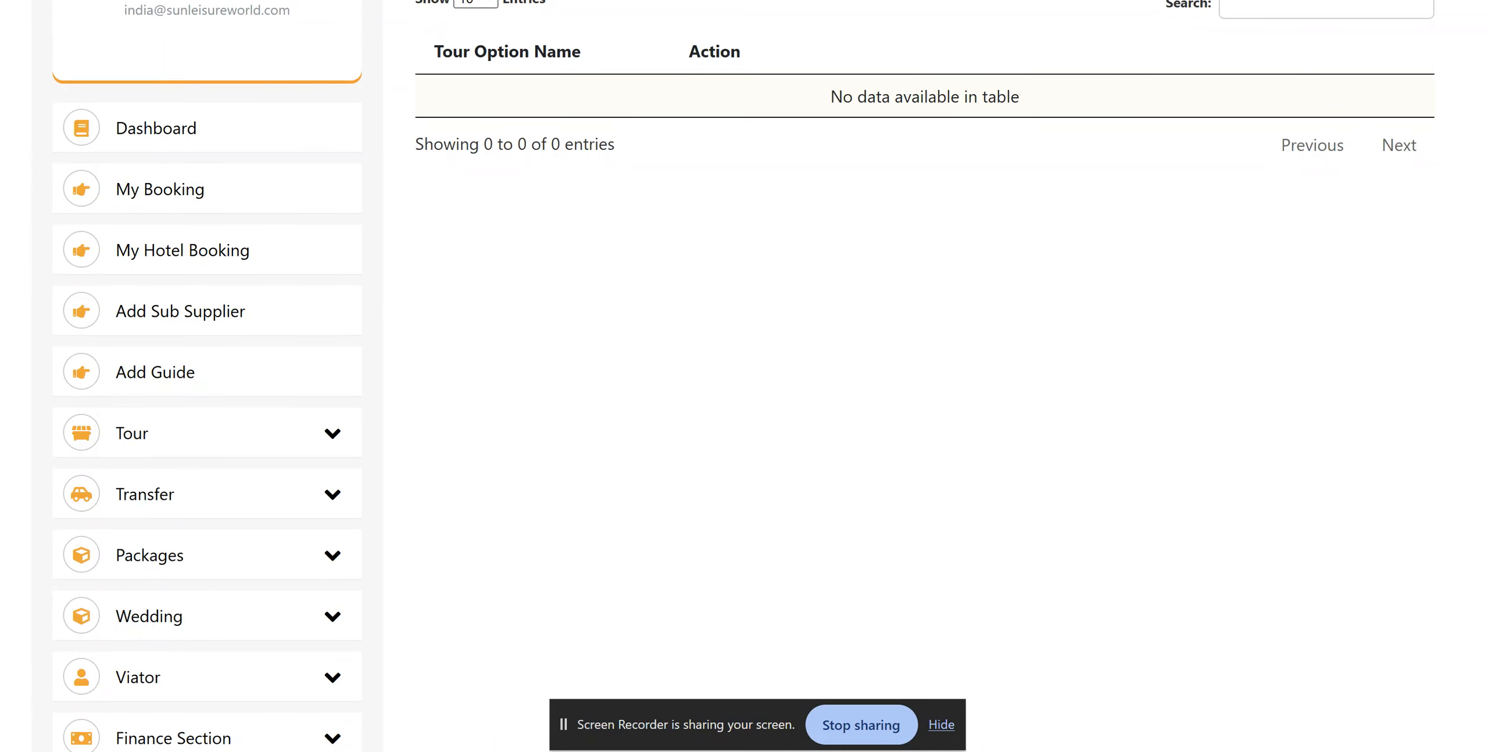
key(ctrl+Tab)
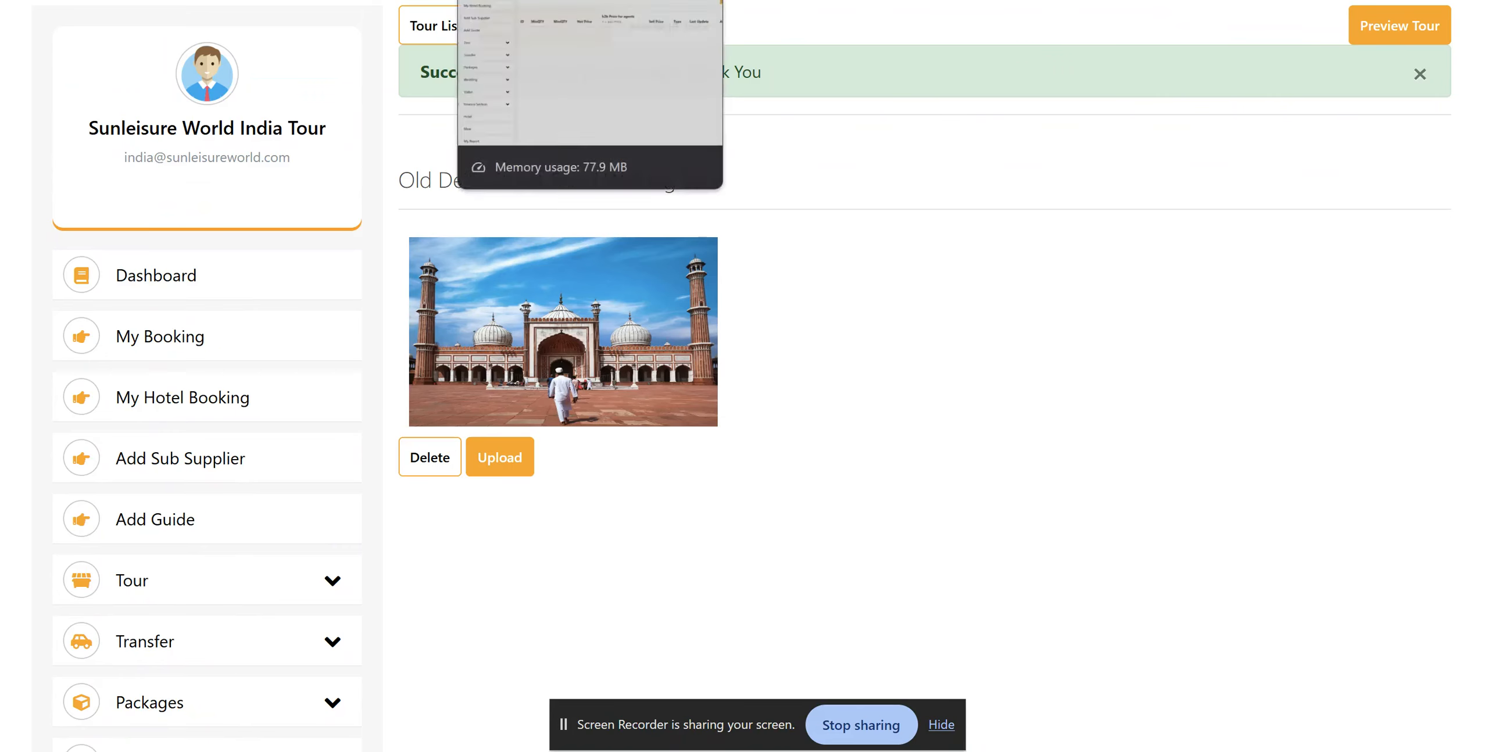
key(ctrl+shift+Tab)
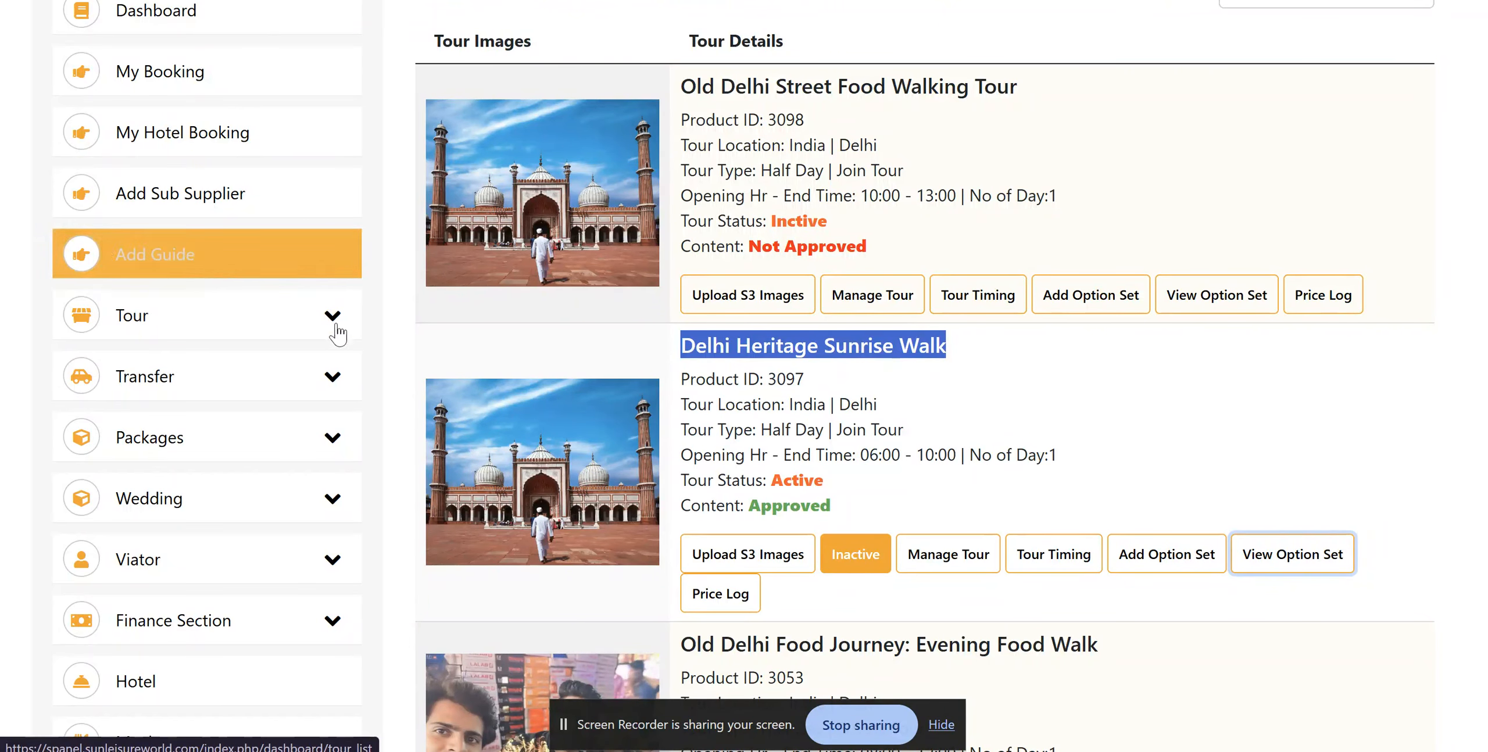
Copy the tour title "Delhi Heritage Sunrise Walk" from its listing.
click(690, 344)
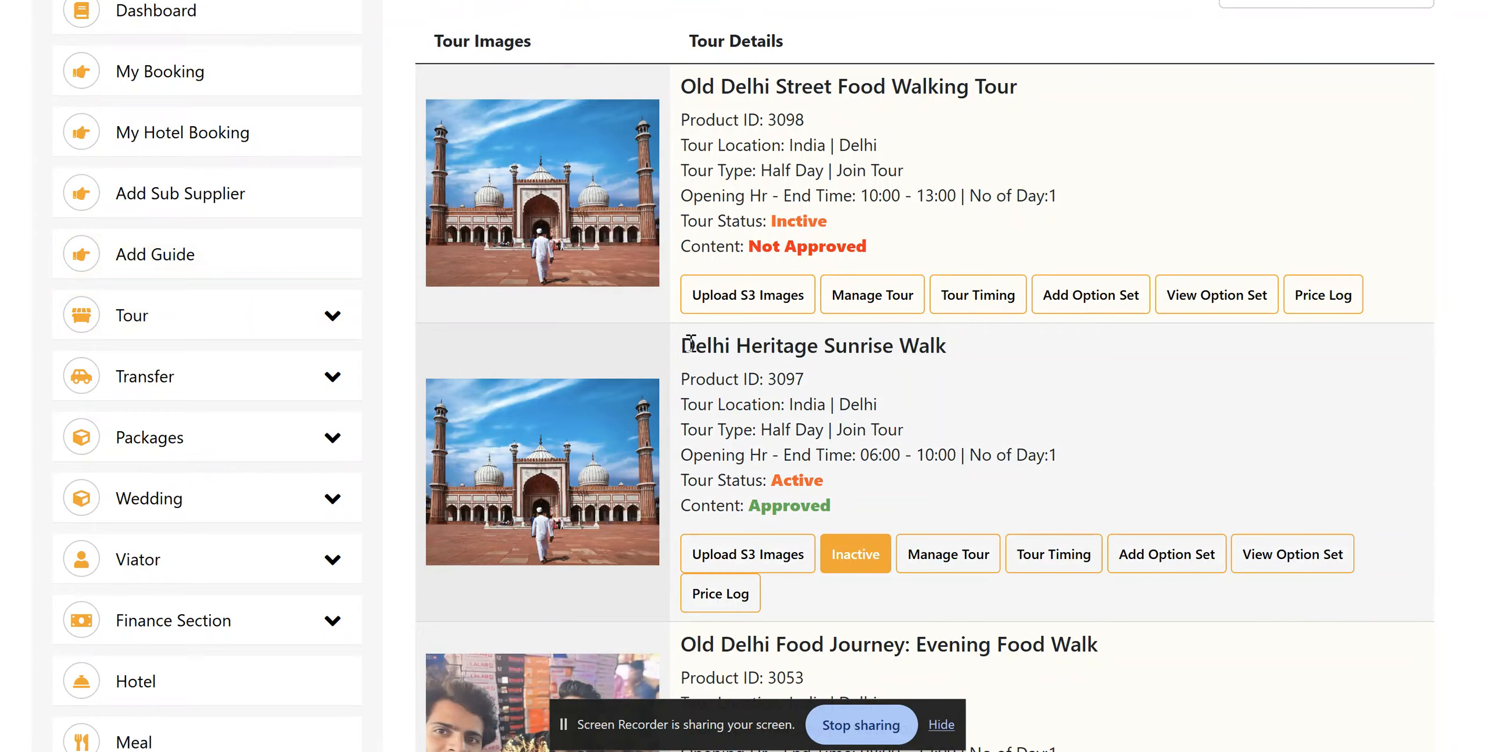
drag(683, 344, 960, 372)
click(961, 366)
drag(683, 348, 957, 363)
key(ctrl+c)
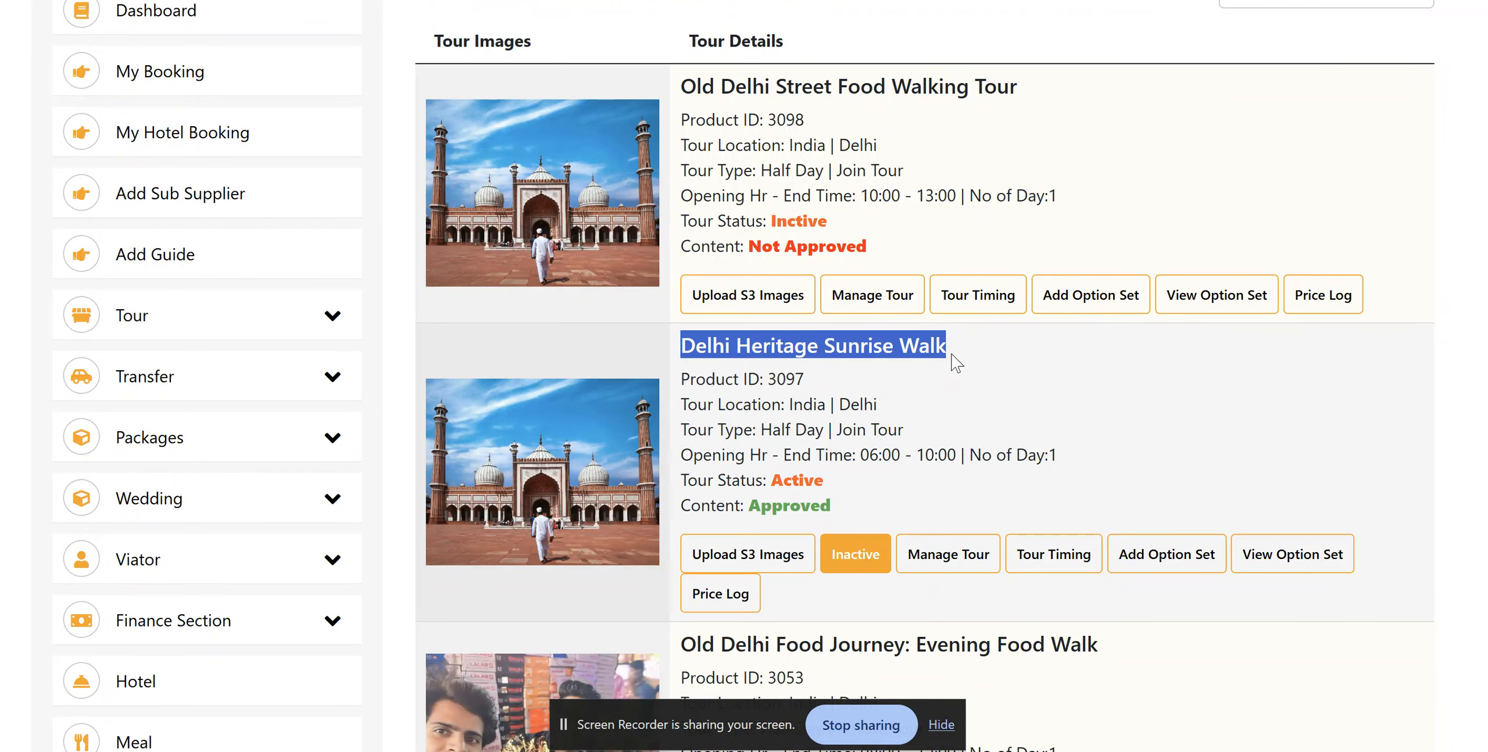
Open the tour price management form and select Delhi Heritage Sunrise Walk as the tour, using the copied title.
scroll(200, 462, down, 6)
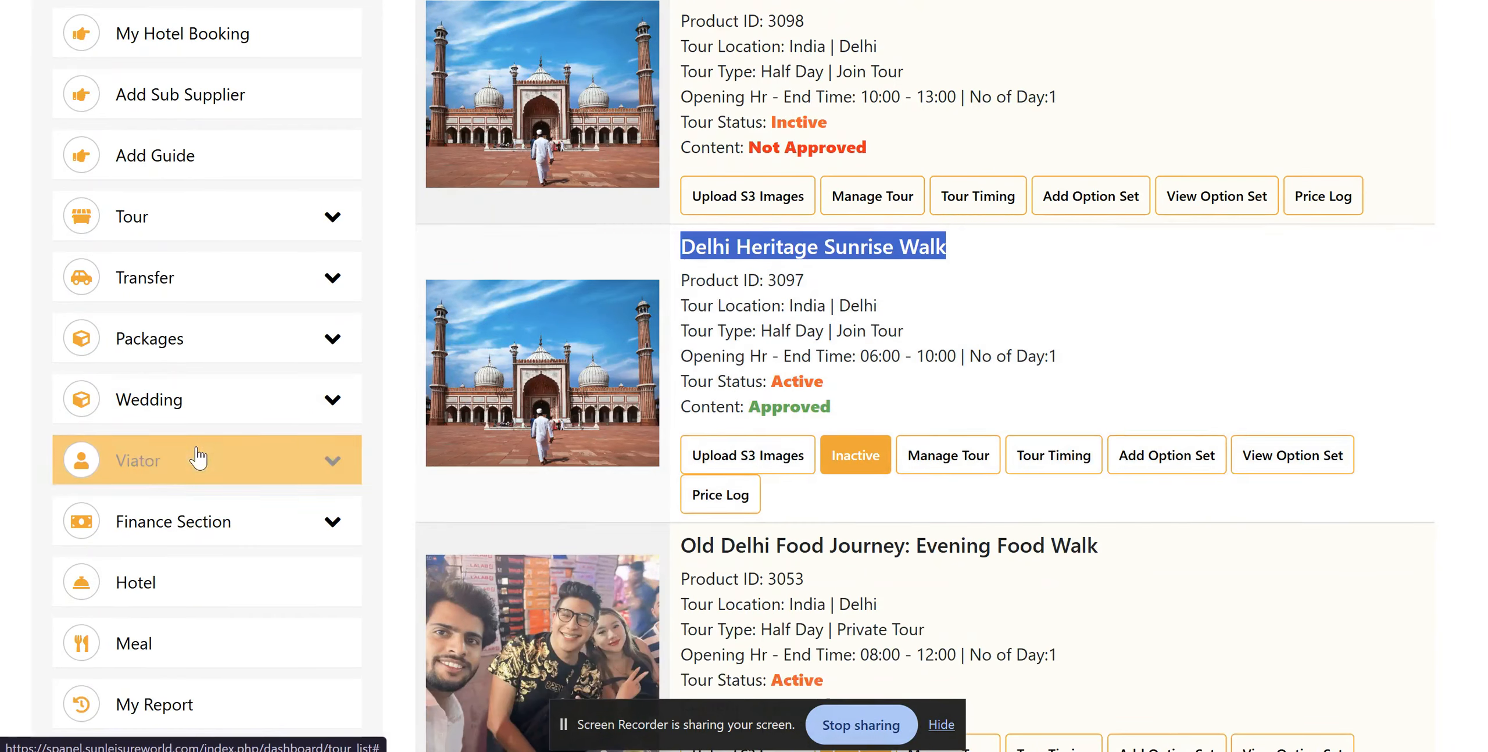
scroll(183, 441, up, 3)
scroll(235, 308, up, 1)
click(210, 203)
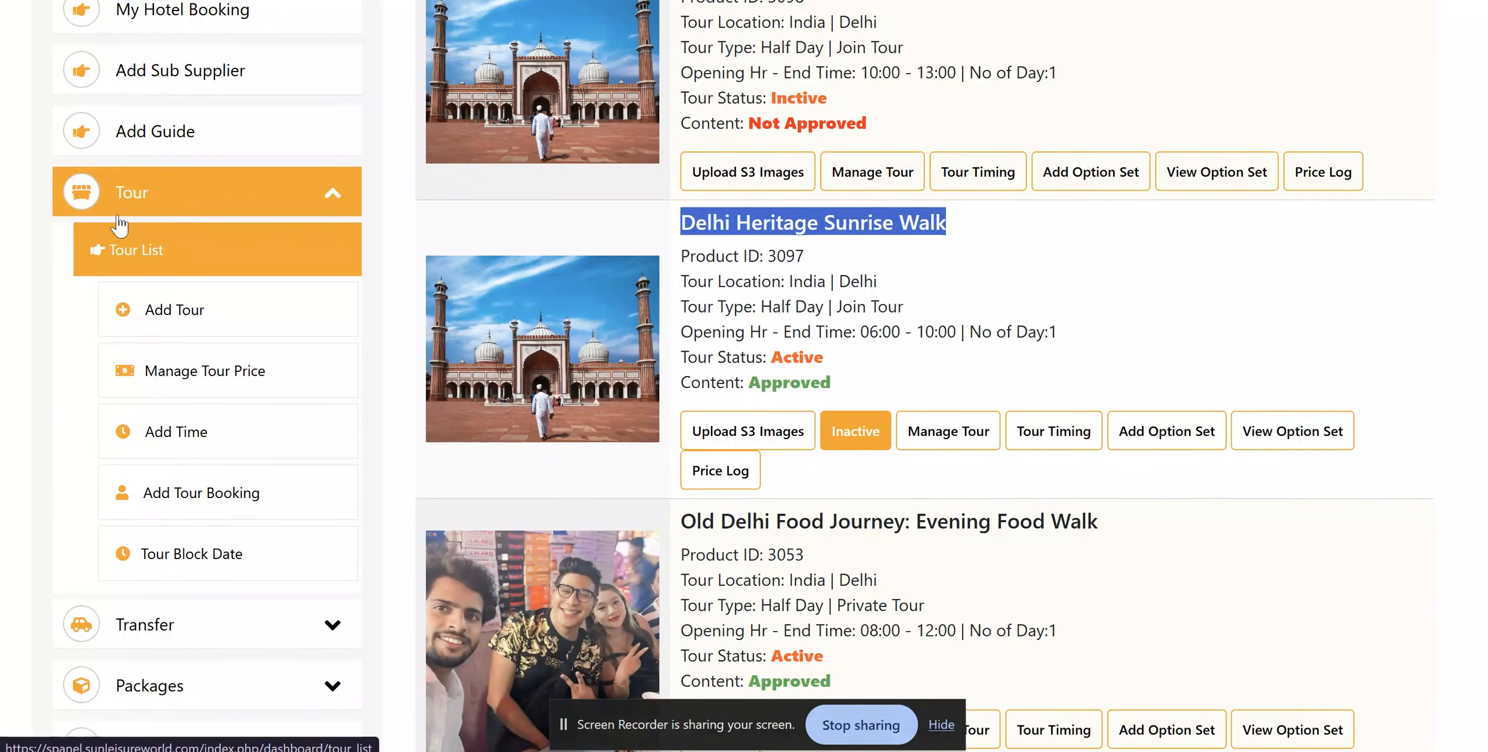
scroll(147, 234, up, 1)
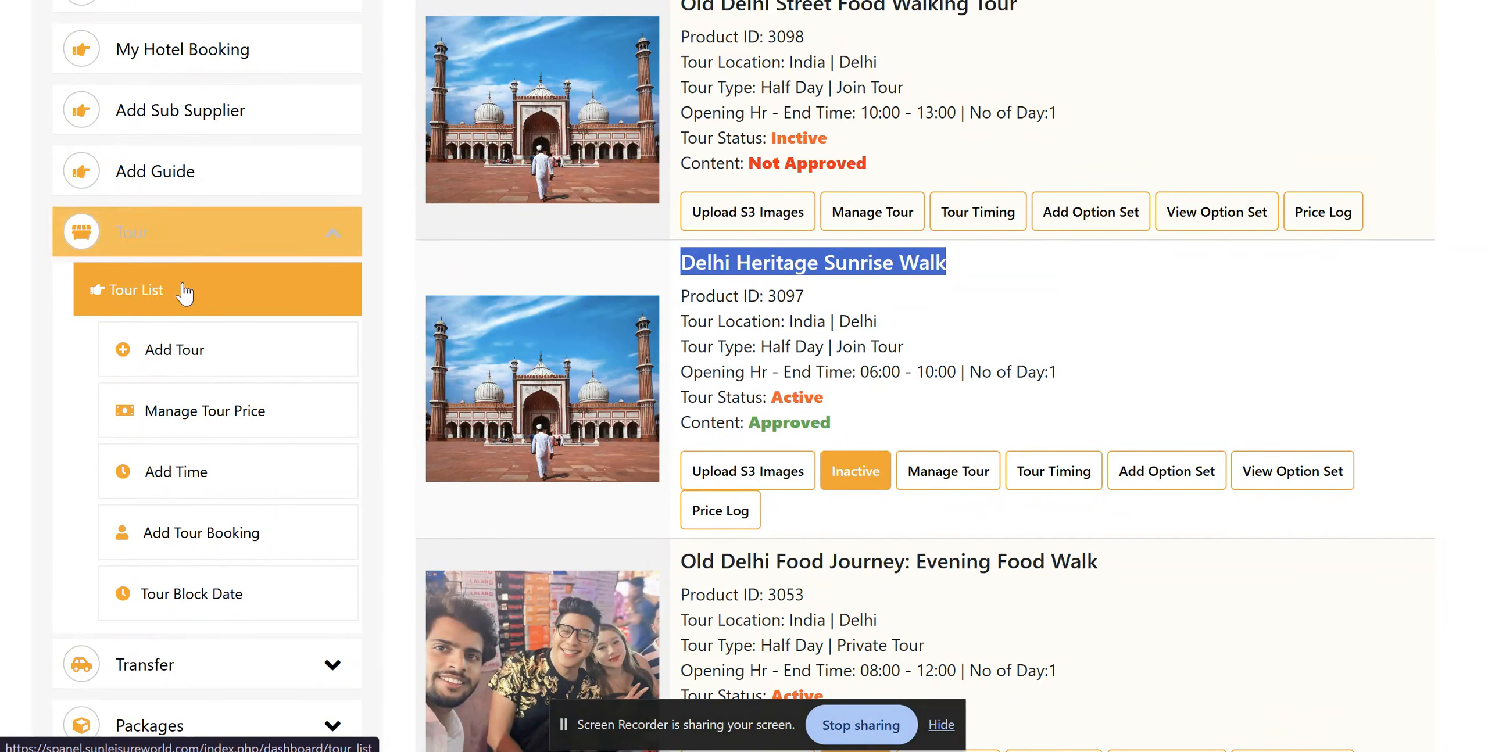
scroll(148, 287, up, 1)
scroll(183, 445, down, 1)
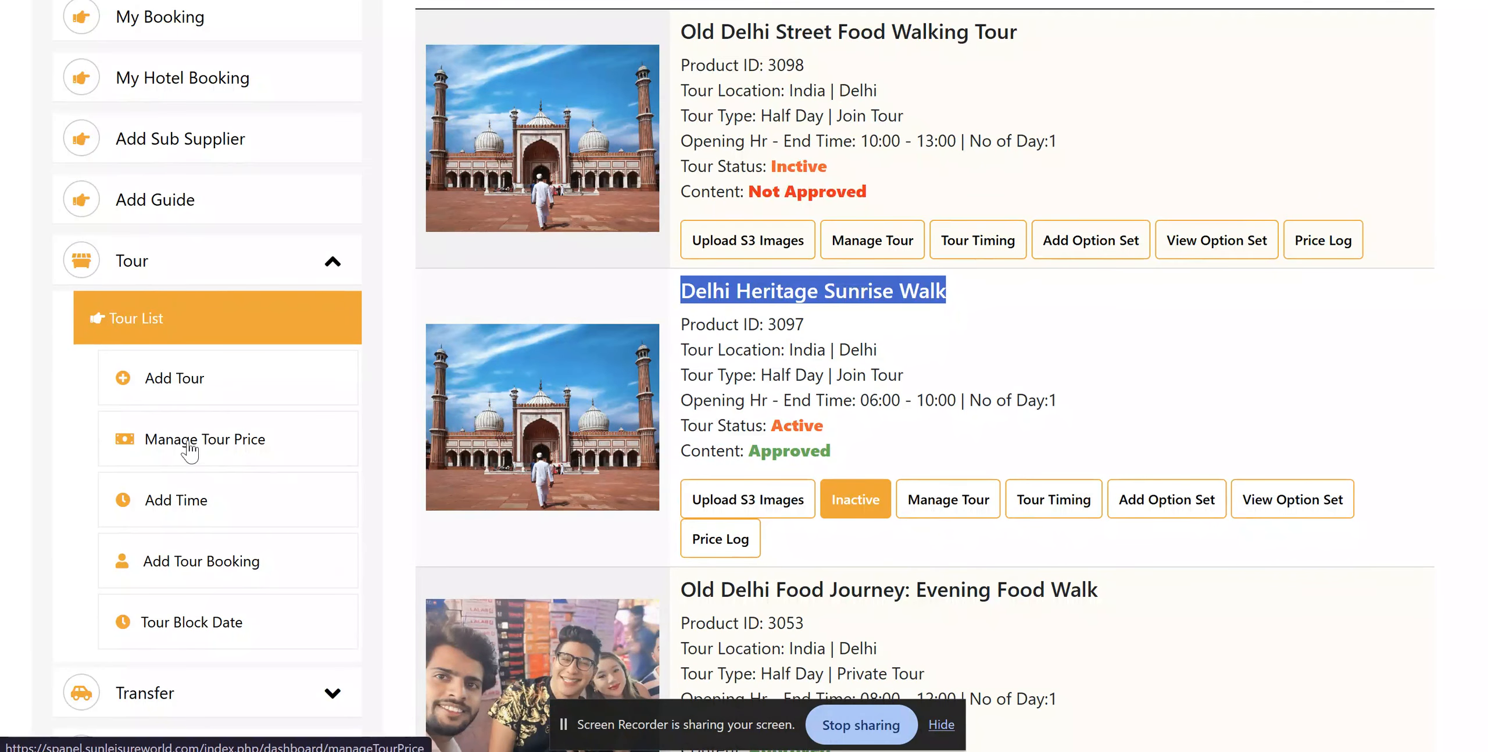
click(165, 448)
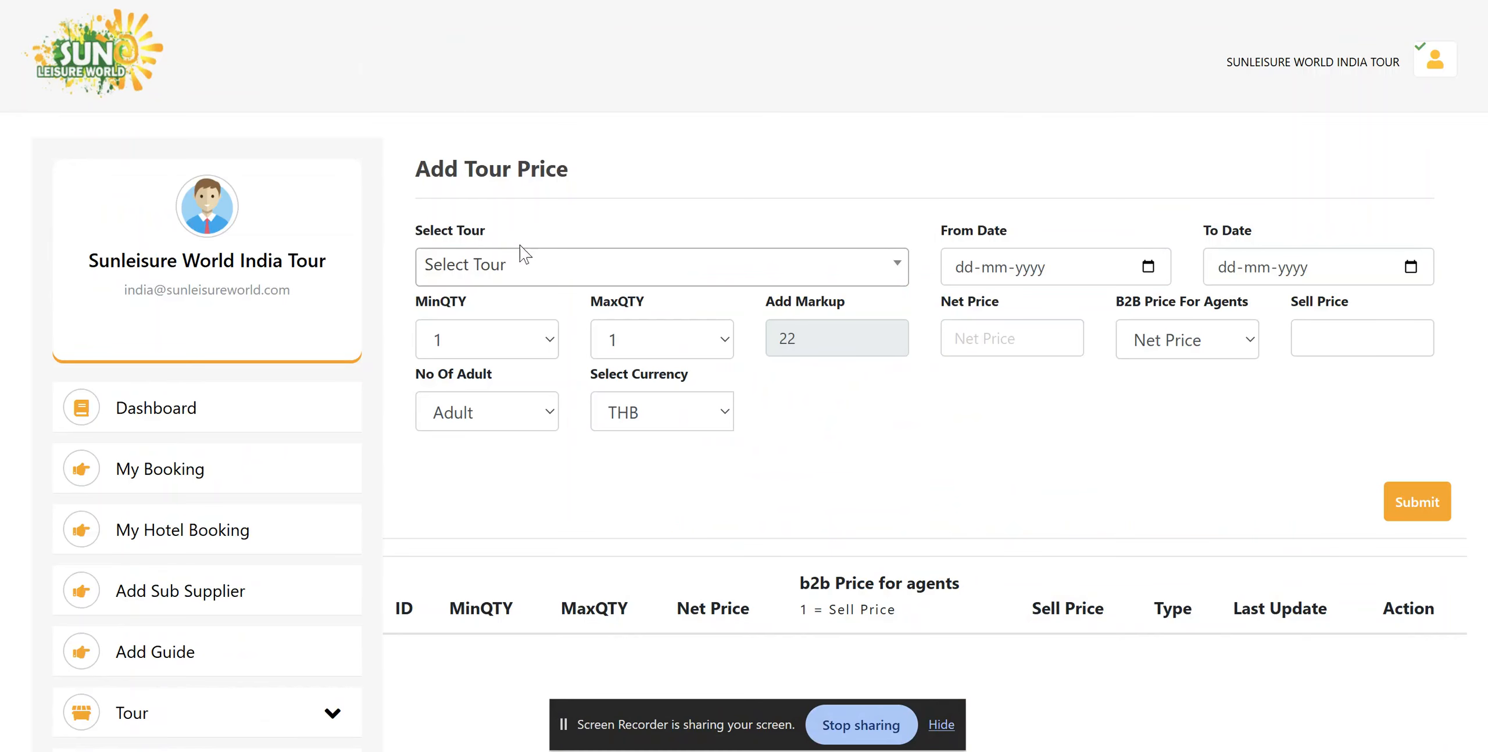
click(512, 262)
key(ctrl+v)
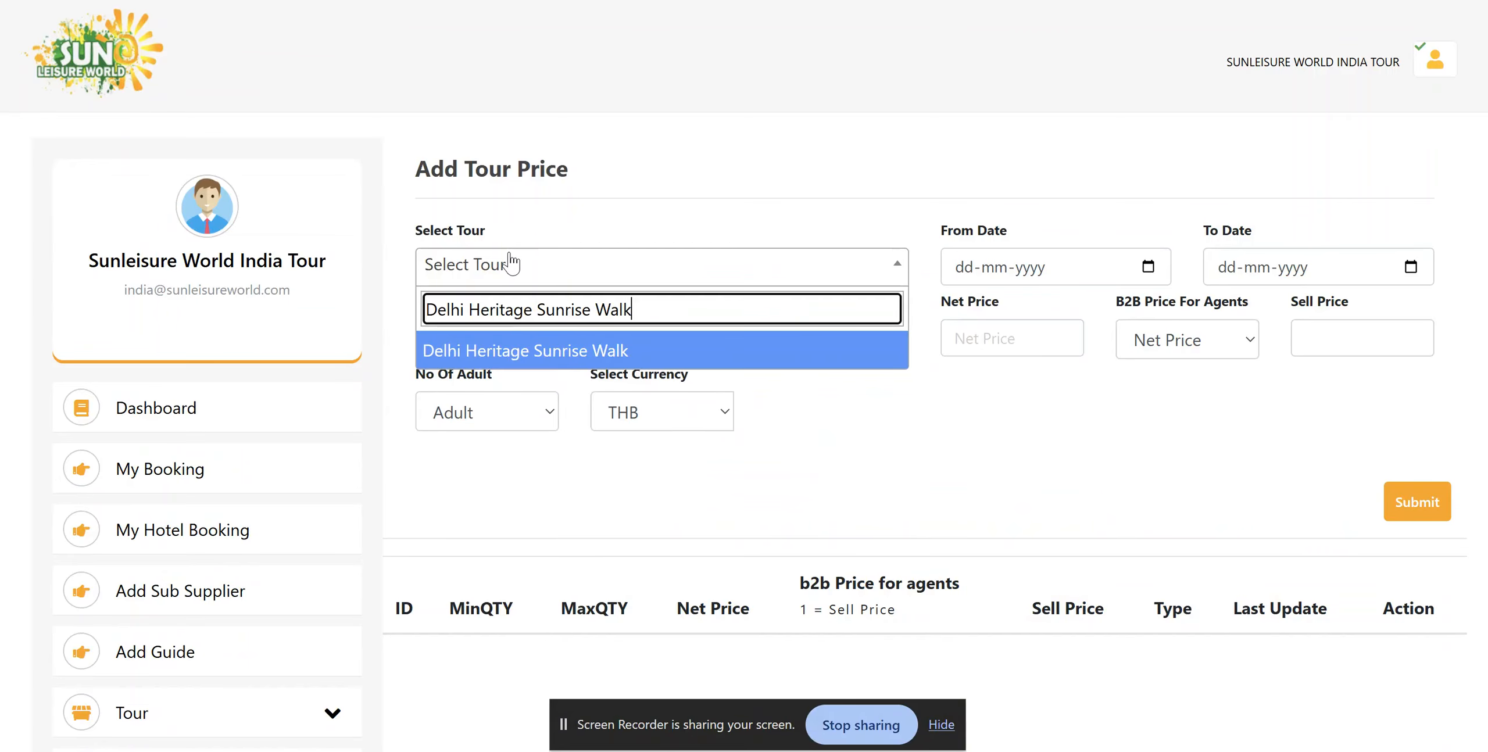
key(Return)
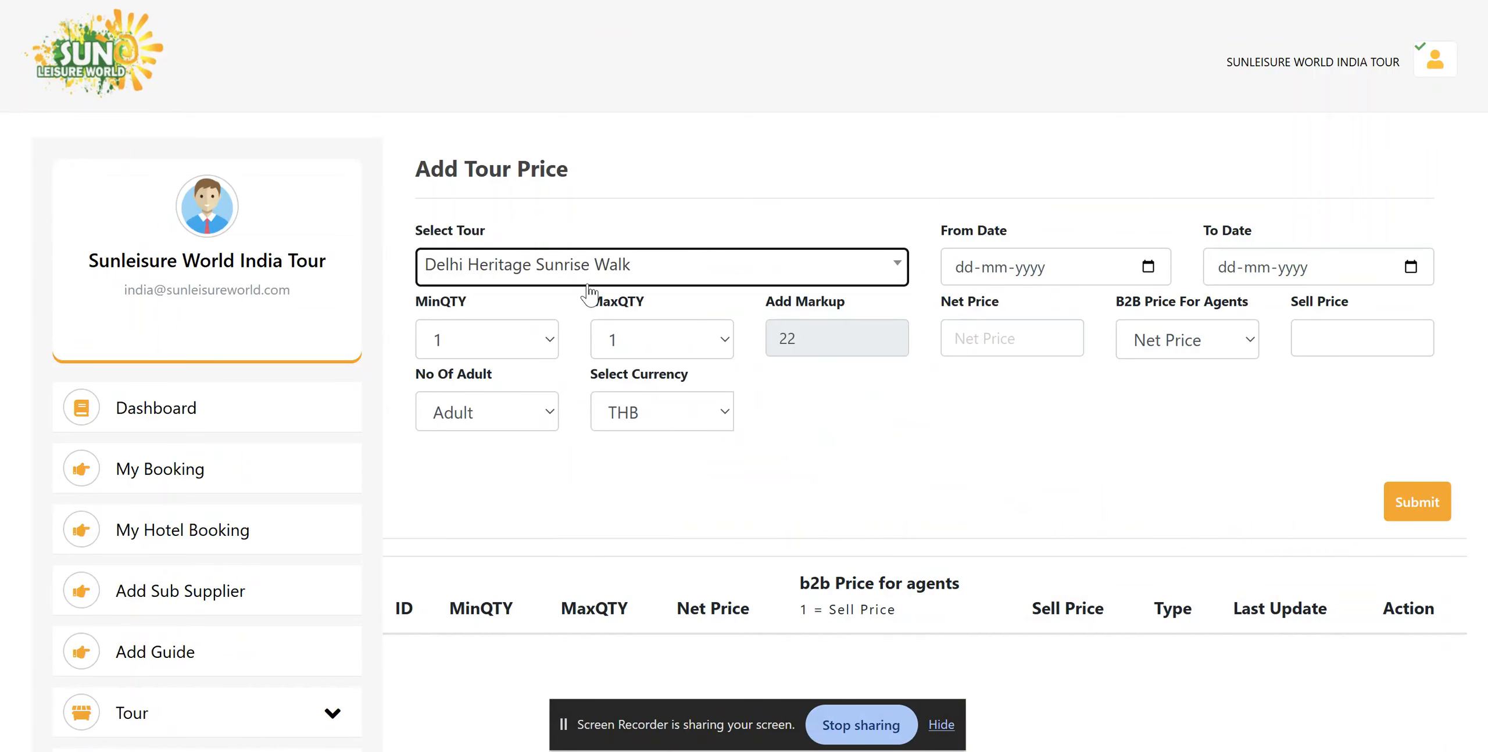
Set the price validity period from 01-01-2026 to 31-12-2026.
scroll(647, 428, down, 5)
scroll(648, 429, up, 3)
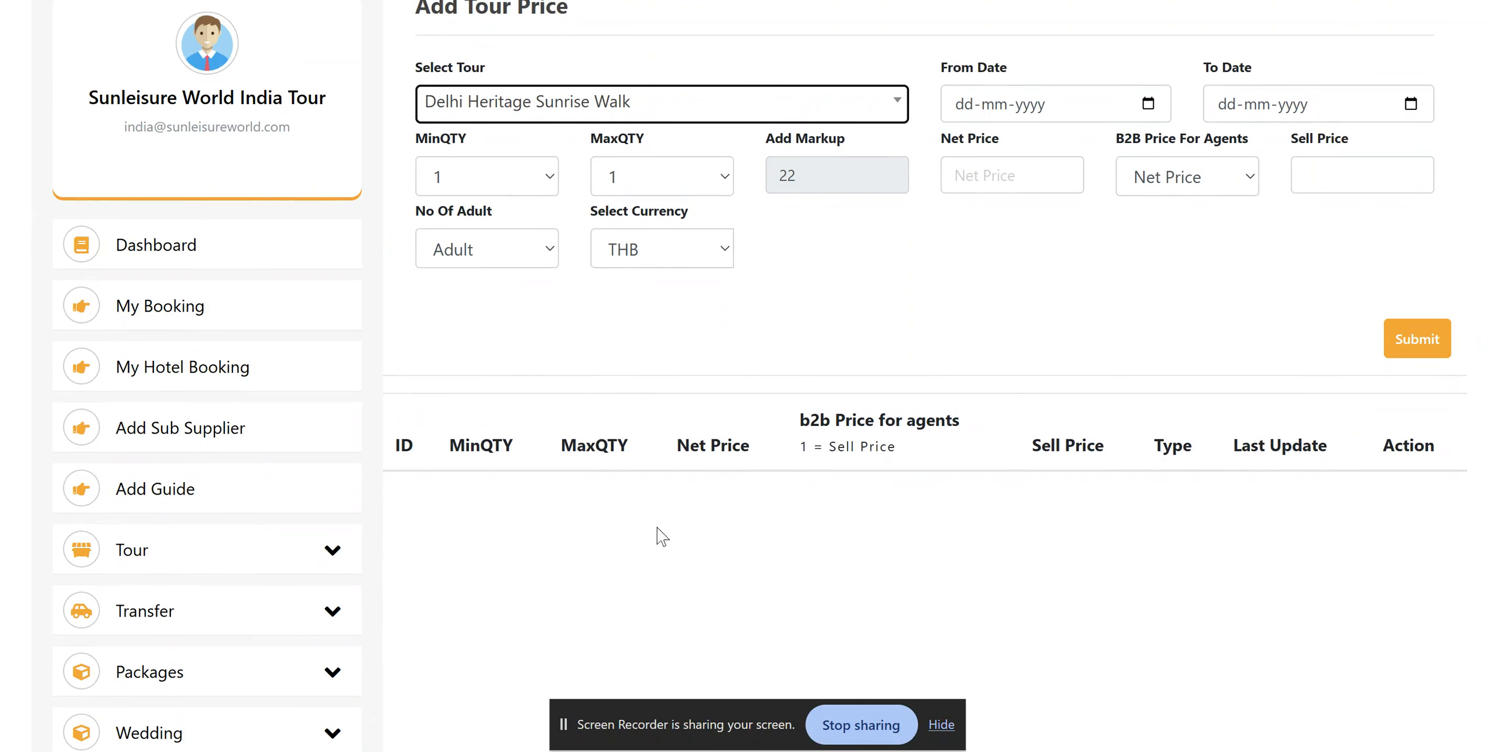
scroll(638, 554, up, 1)
click(964, 152)
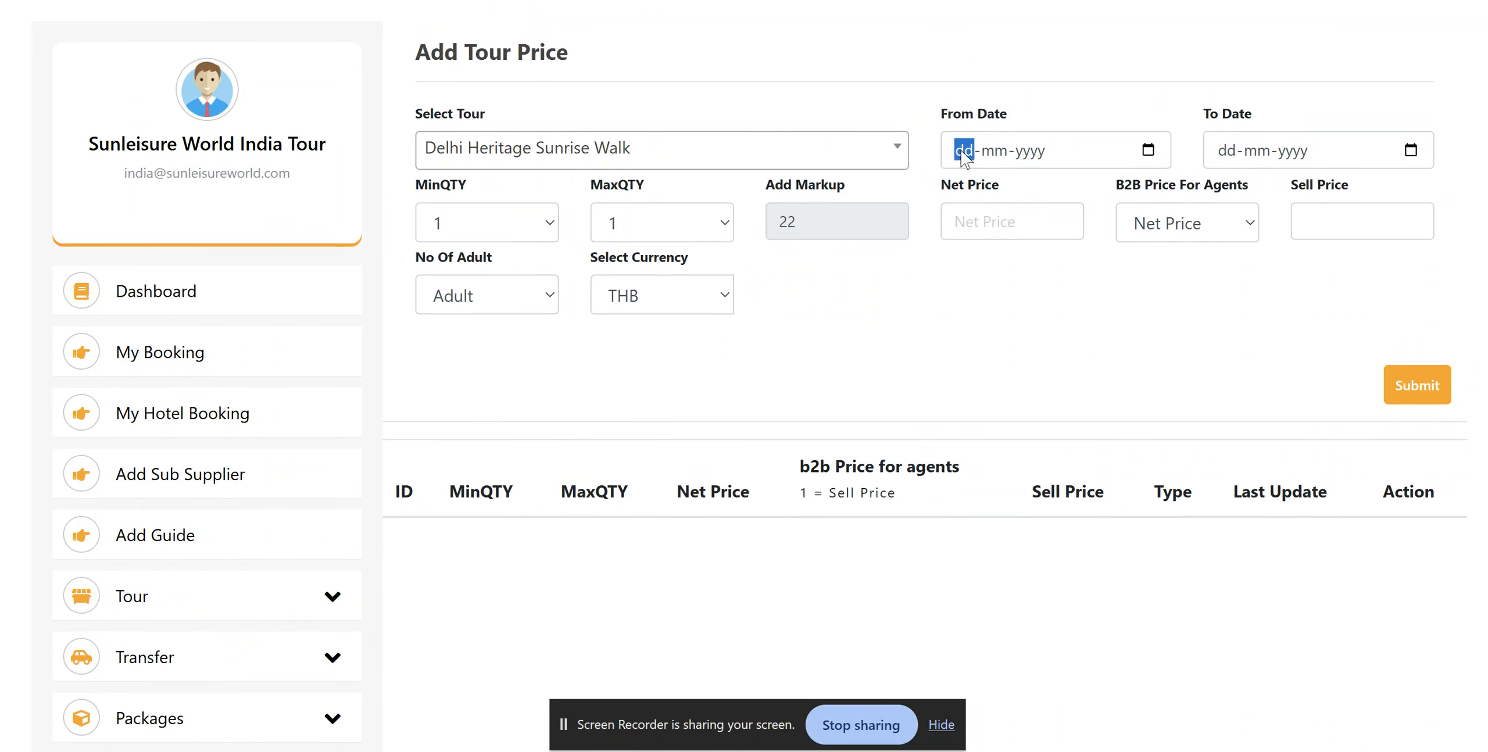
text(1)
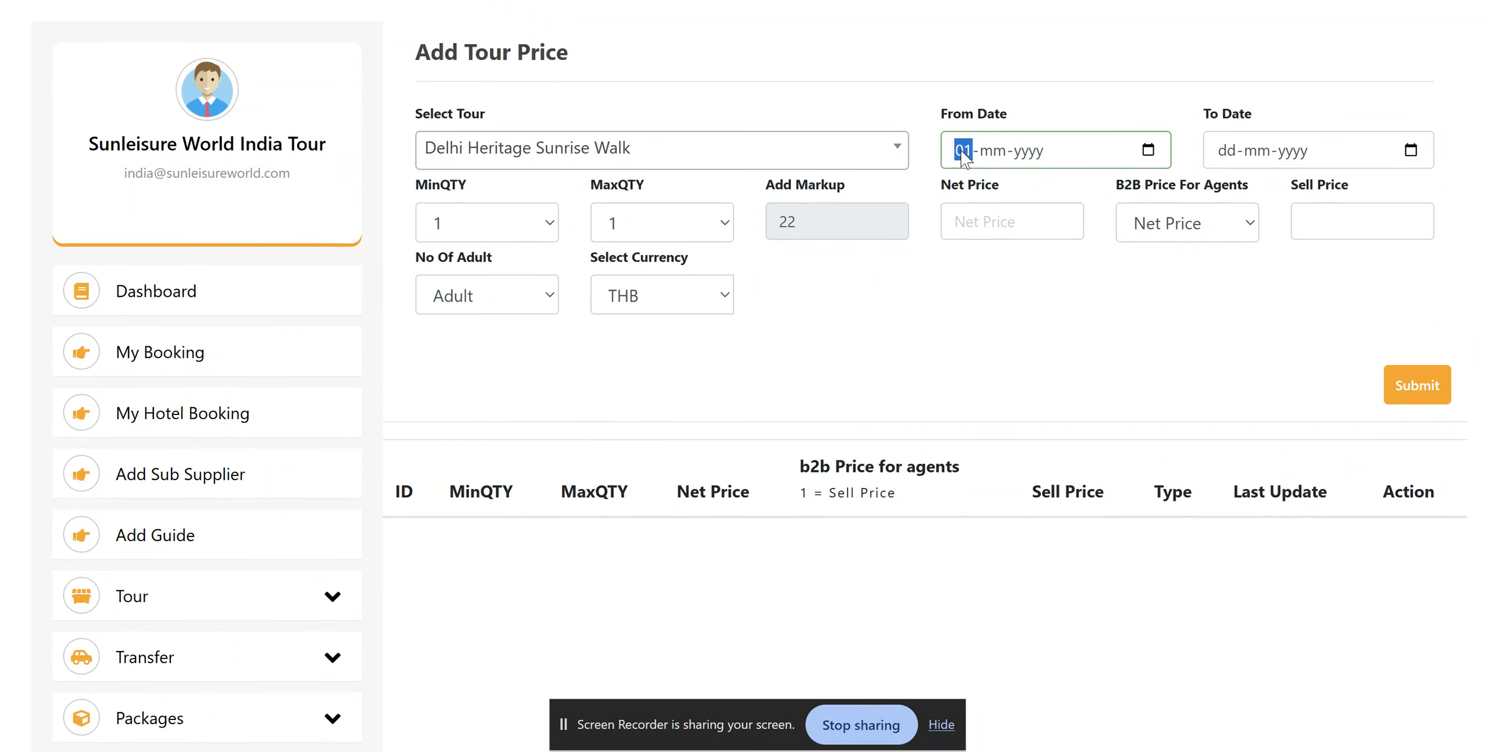
key(Right)
text(012)
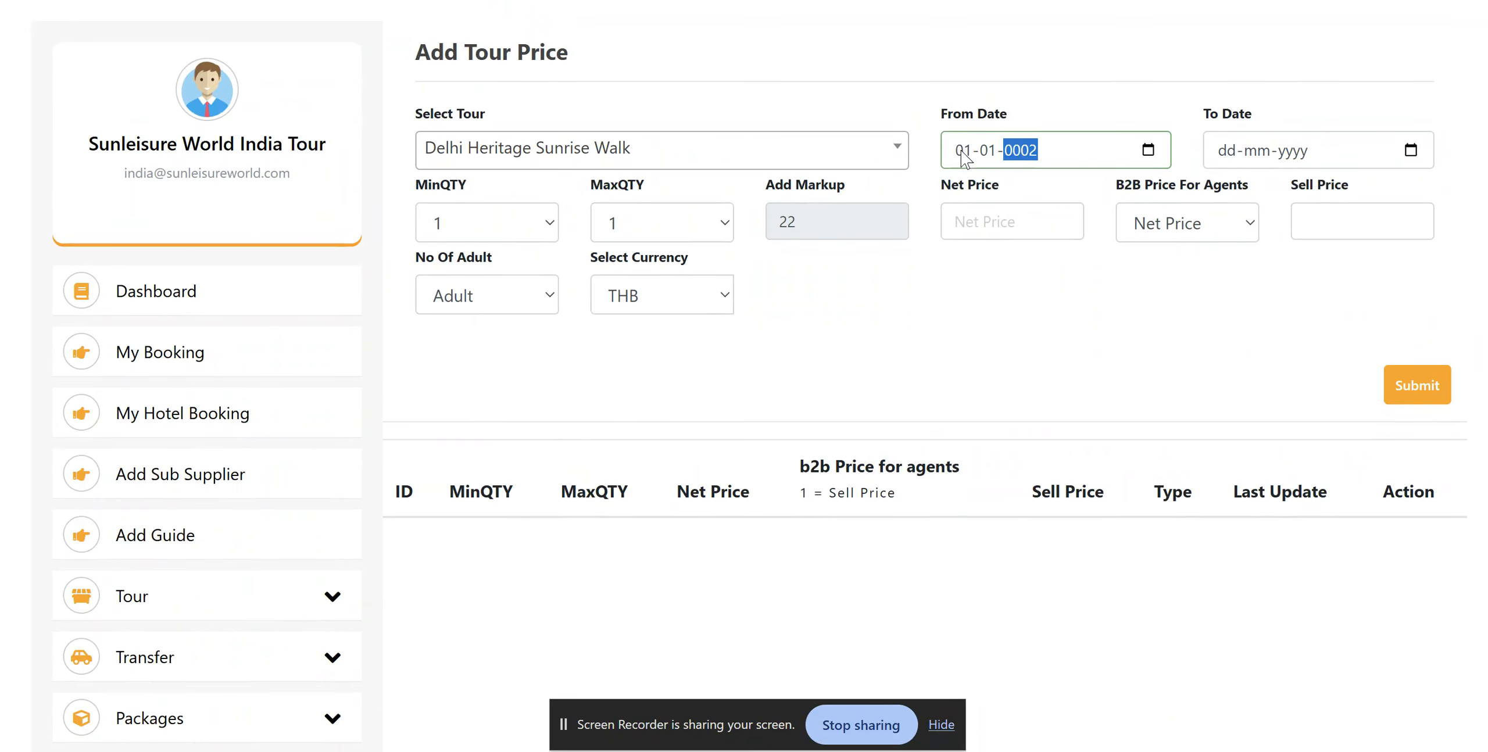
click(1225, 152)
text(31-12-)
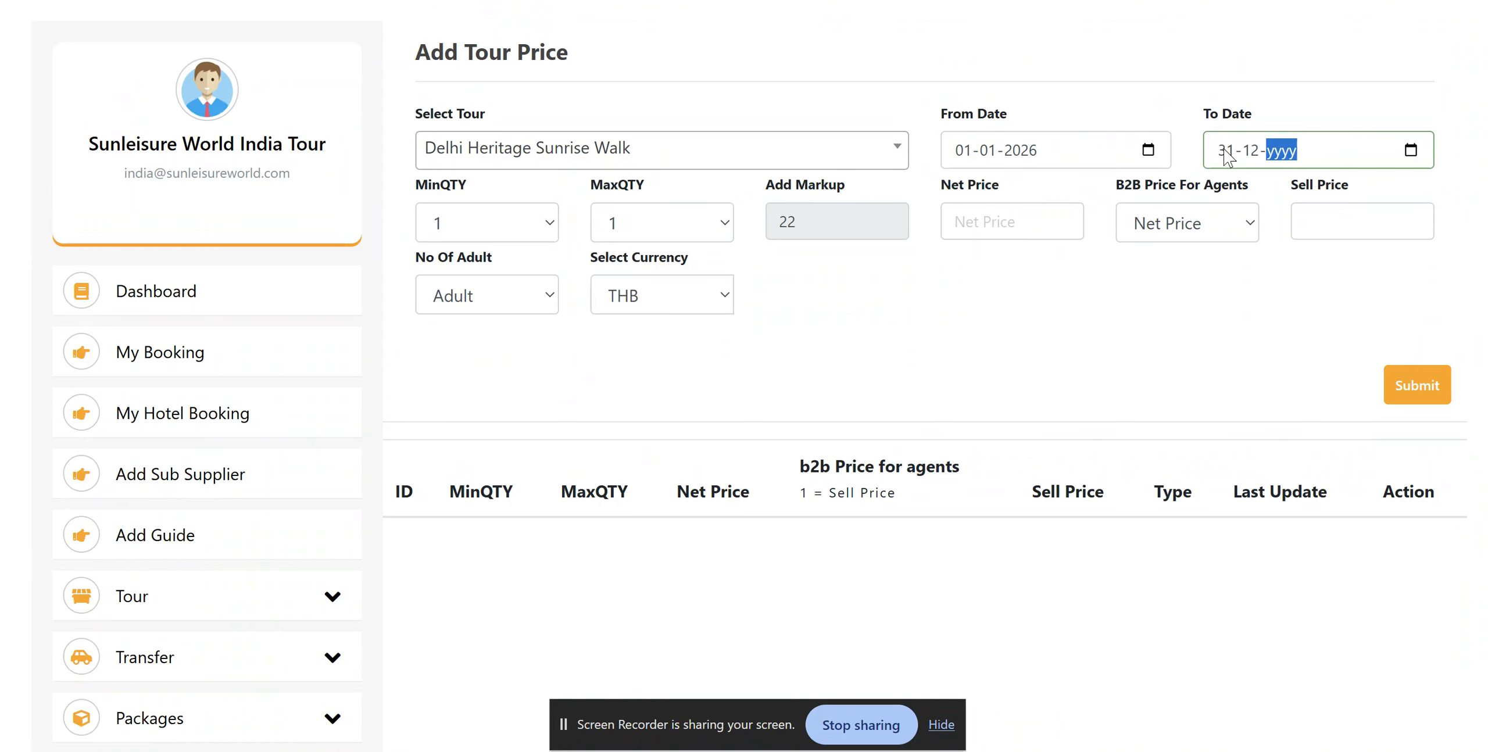
text(2026)
Add an adult price for a minimum and maximum quantity of 1, with net price 2000 in INR.
click(645, 224)
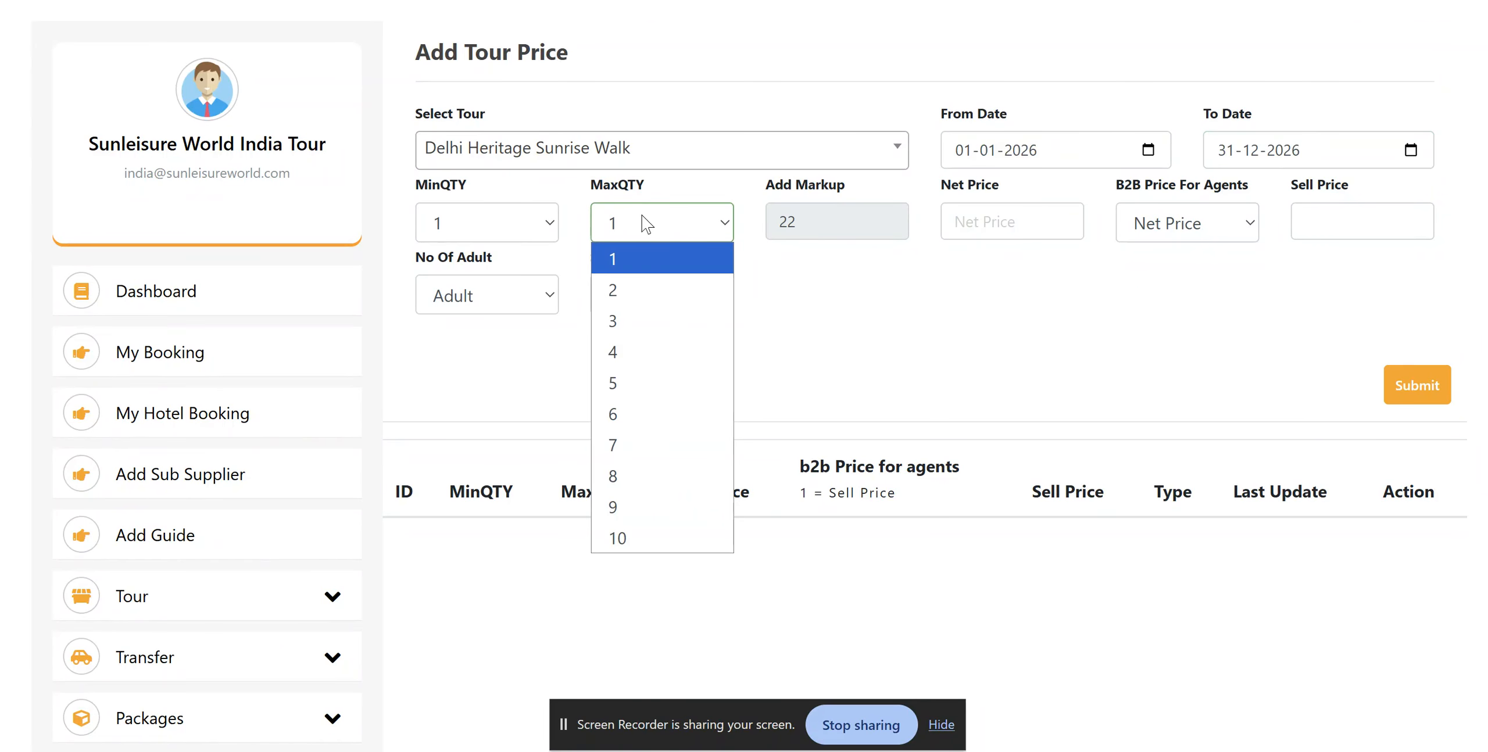
click(645, 265)
click(1003, 225)
text(100)
key(BackSpace)
key(BackSpace)
text(2000)
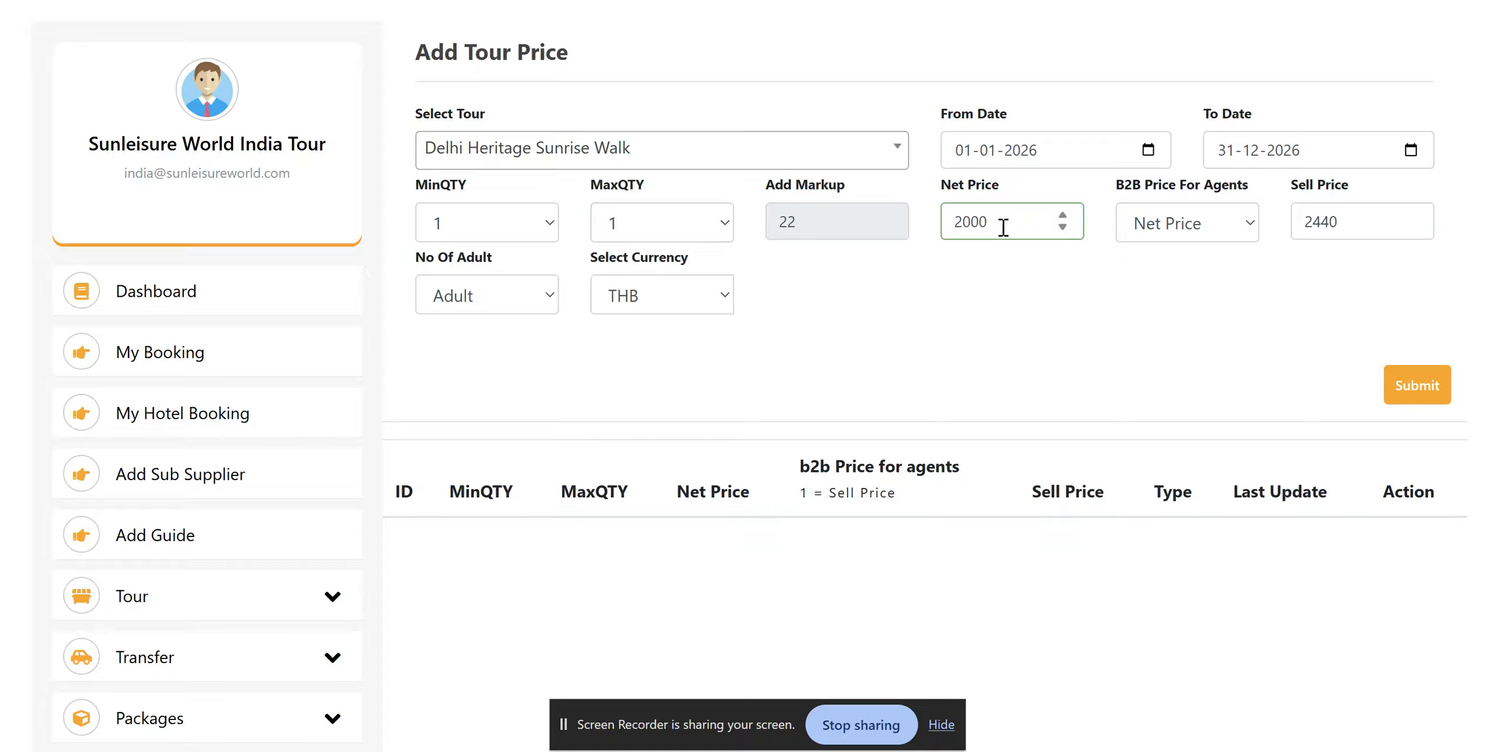
click(706, 295)
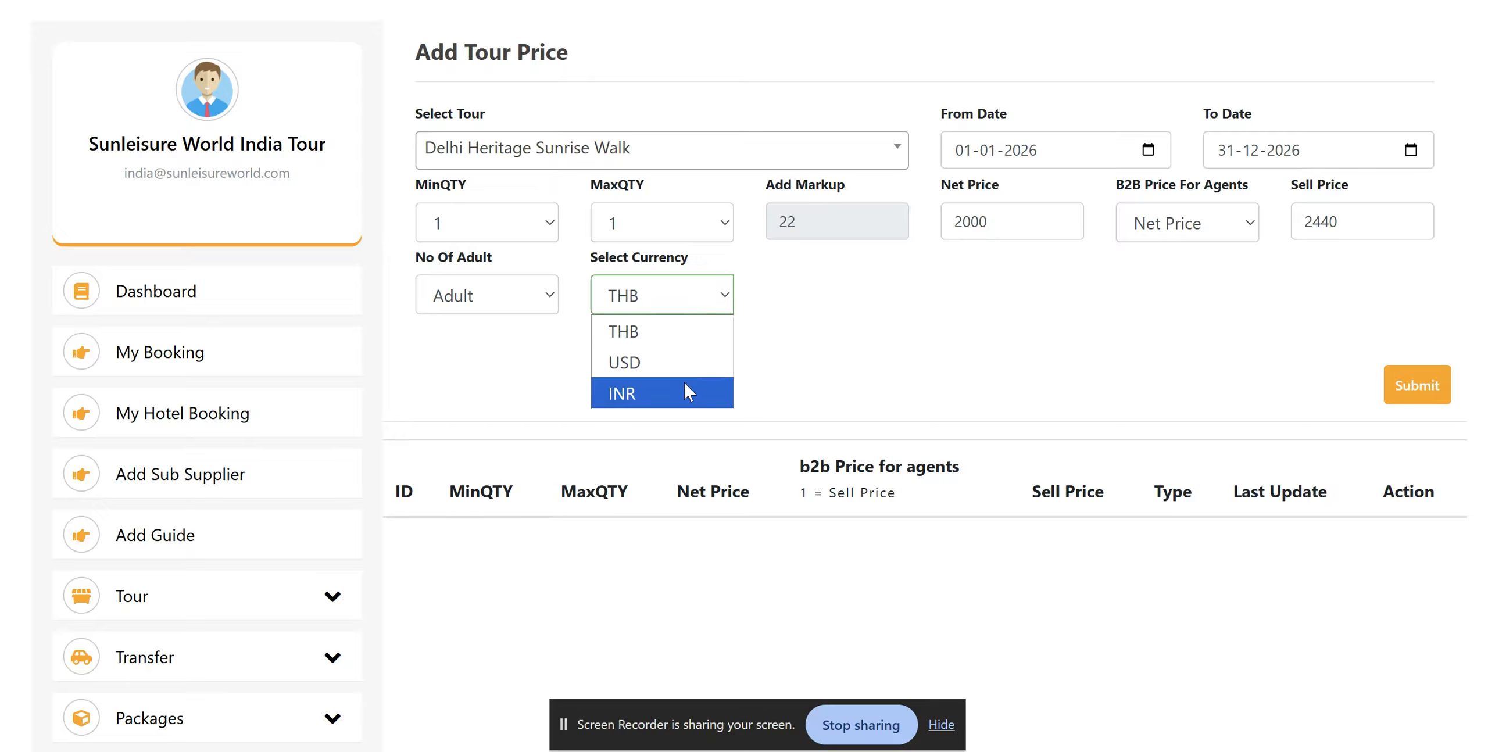
click(651, 378)
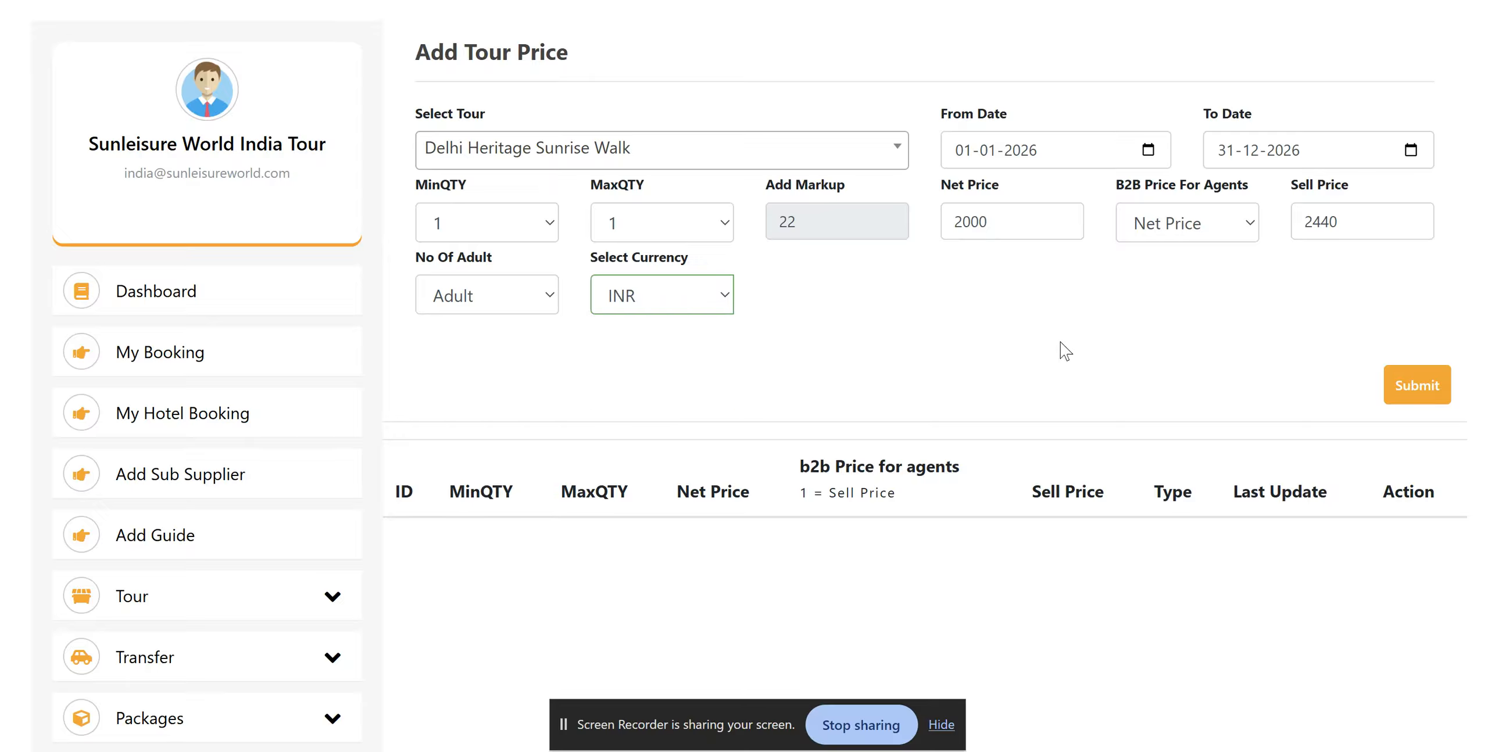
click(1406, 386)
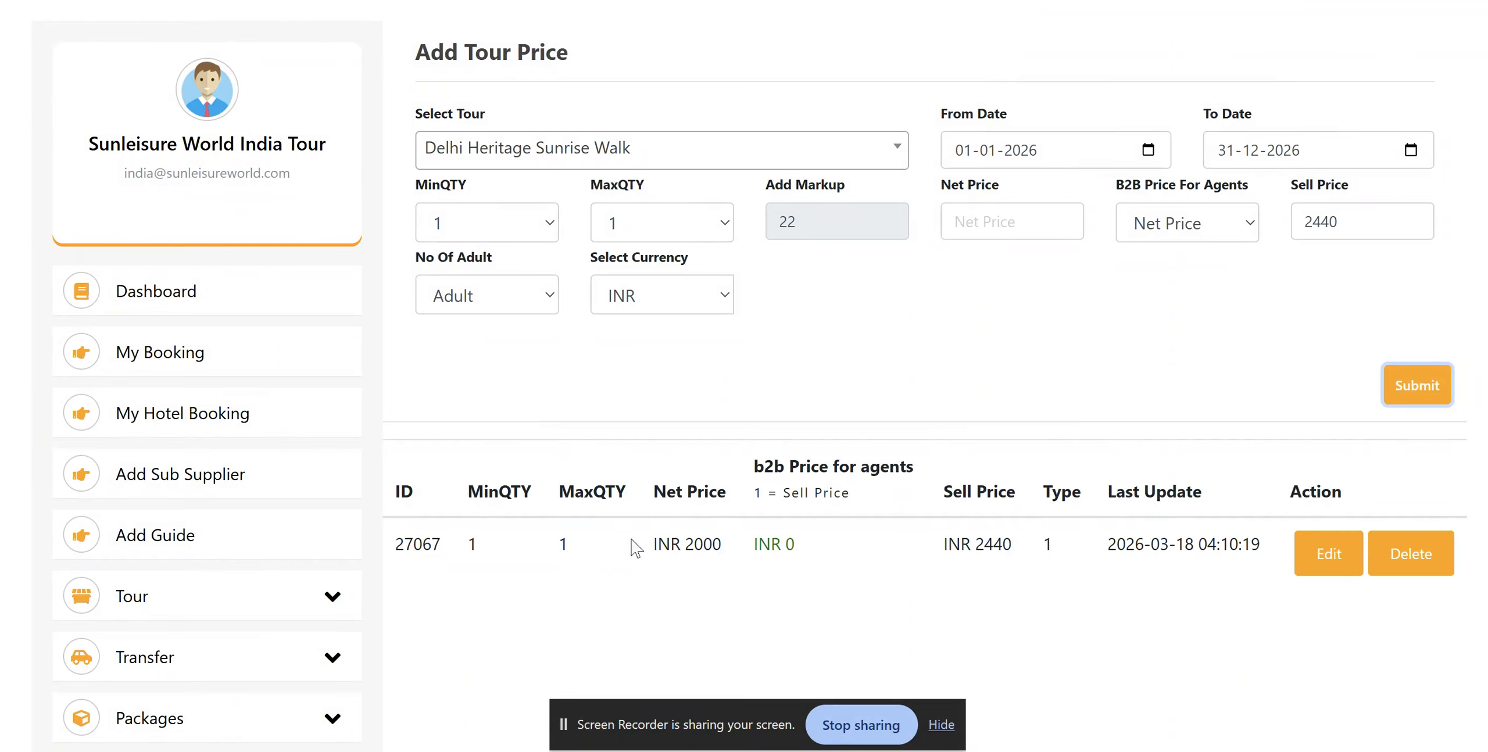
drag(677, 545, 1041, 550)
Add an adult price for a minimum and maximum quantity of 2, with net price 1500 INR.
click(503, 220)
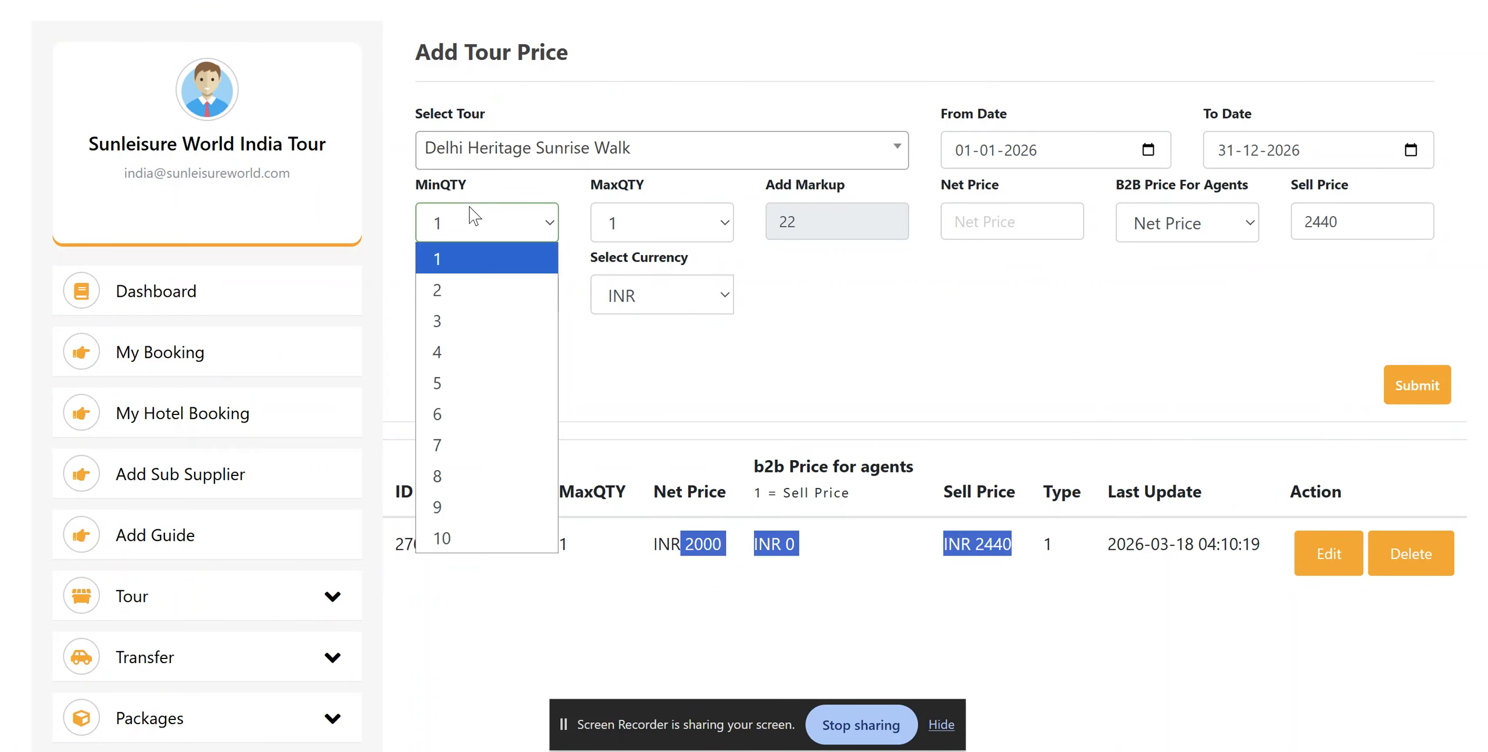
click(504, 297)
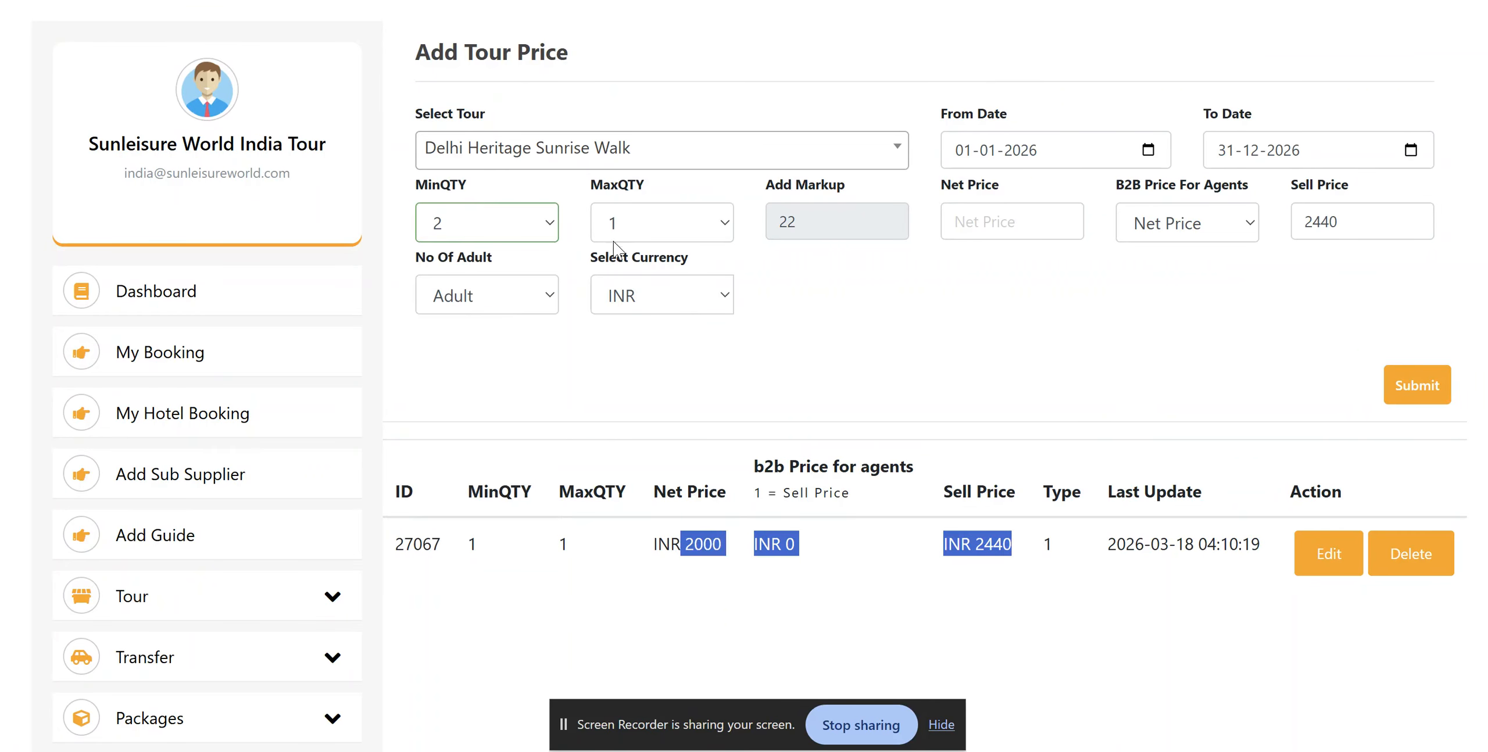
click(657, 236)
click(665, 294)
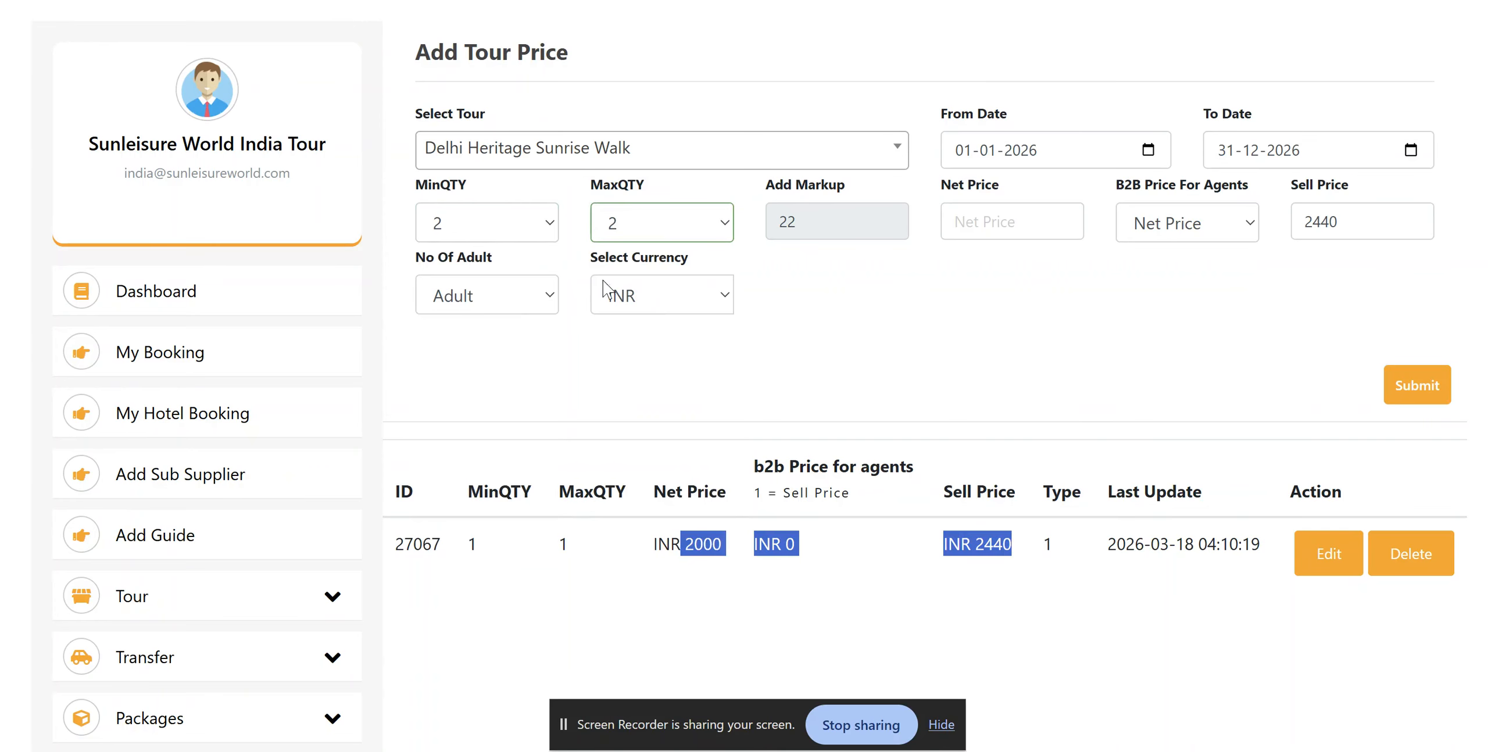
click(982, 233)
text(1500)
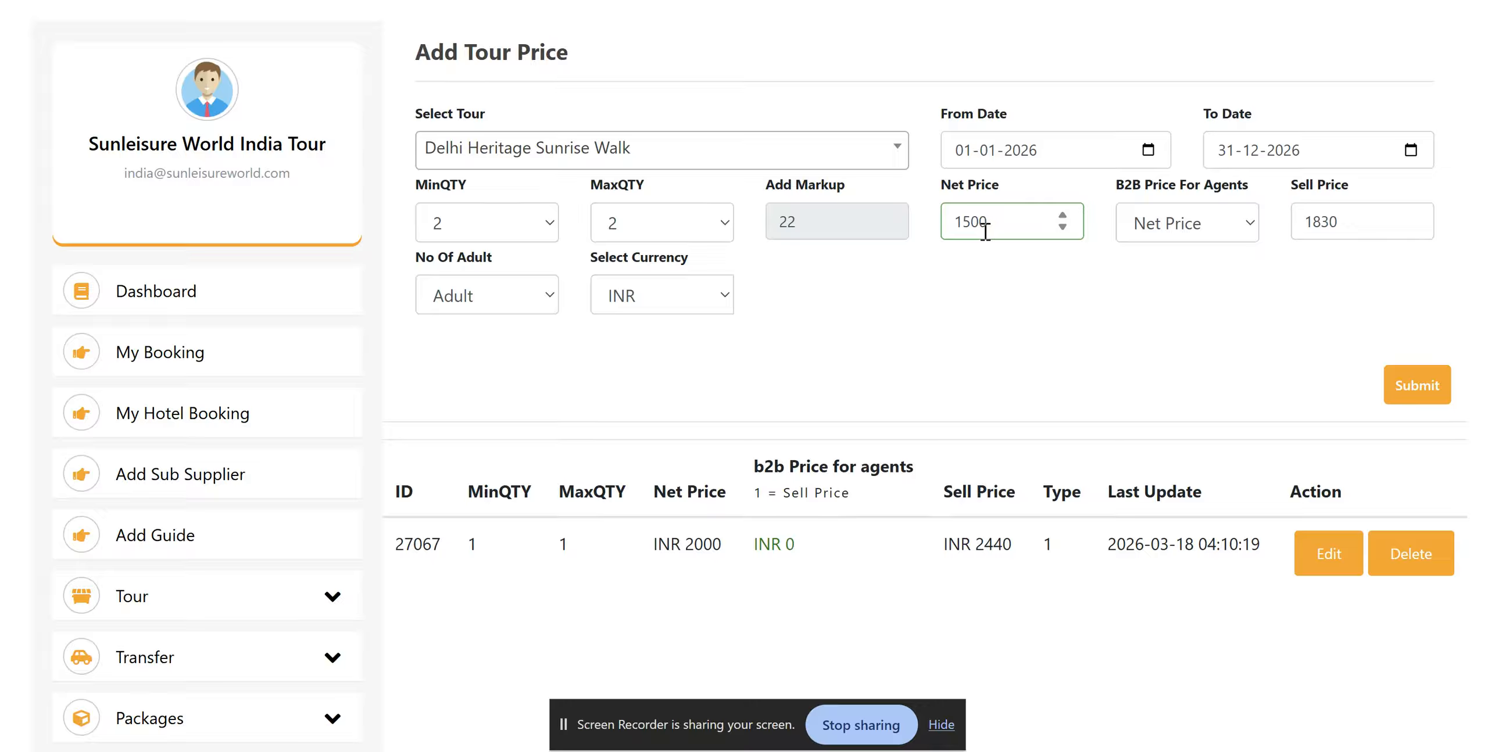
click(1429, 385)
click(1425, 393)
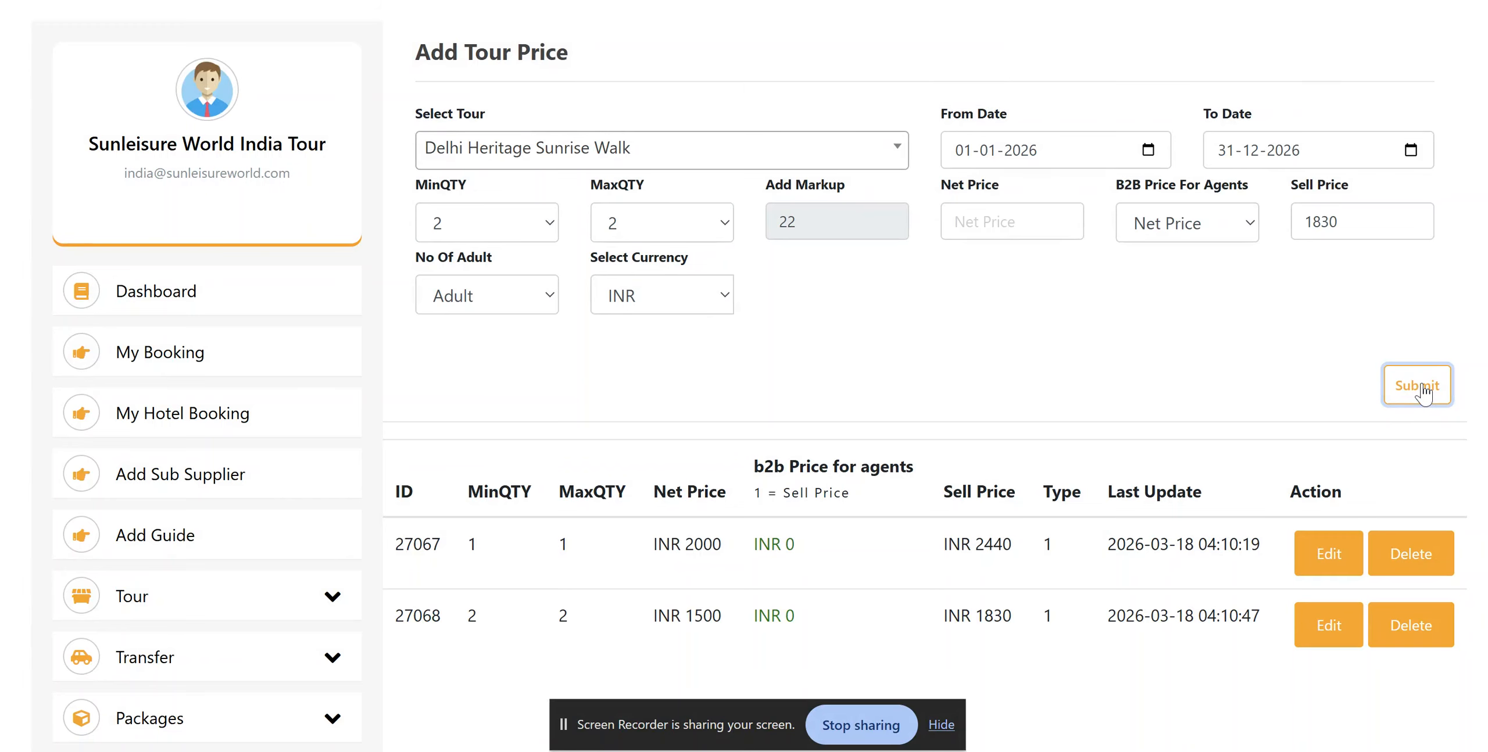
Add an adult price for quantities 3 to 10 with net price 1000 INR, and view the saved price rows.
click(503, 228)
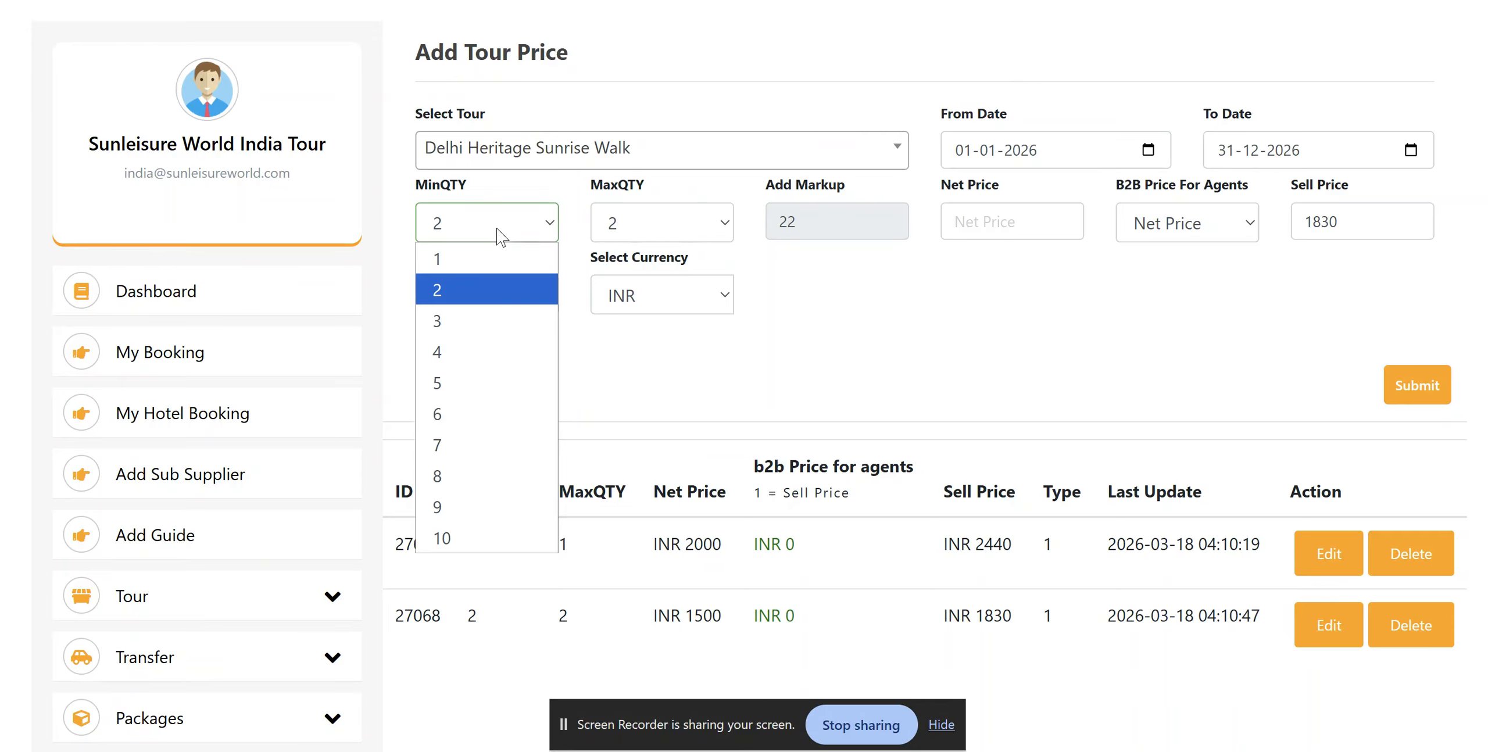
click(484, 323)
click(685, 232)
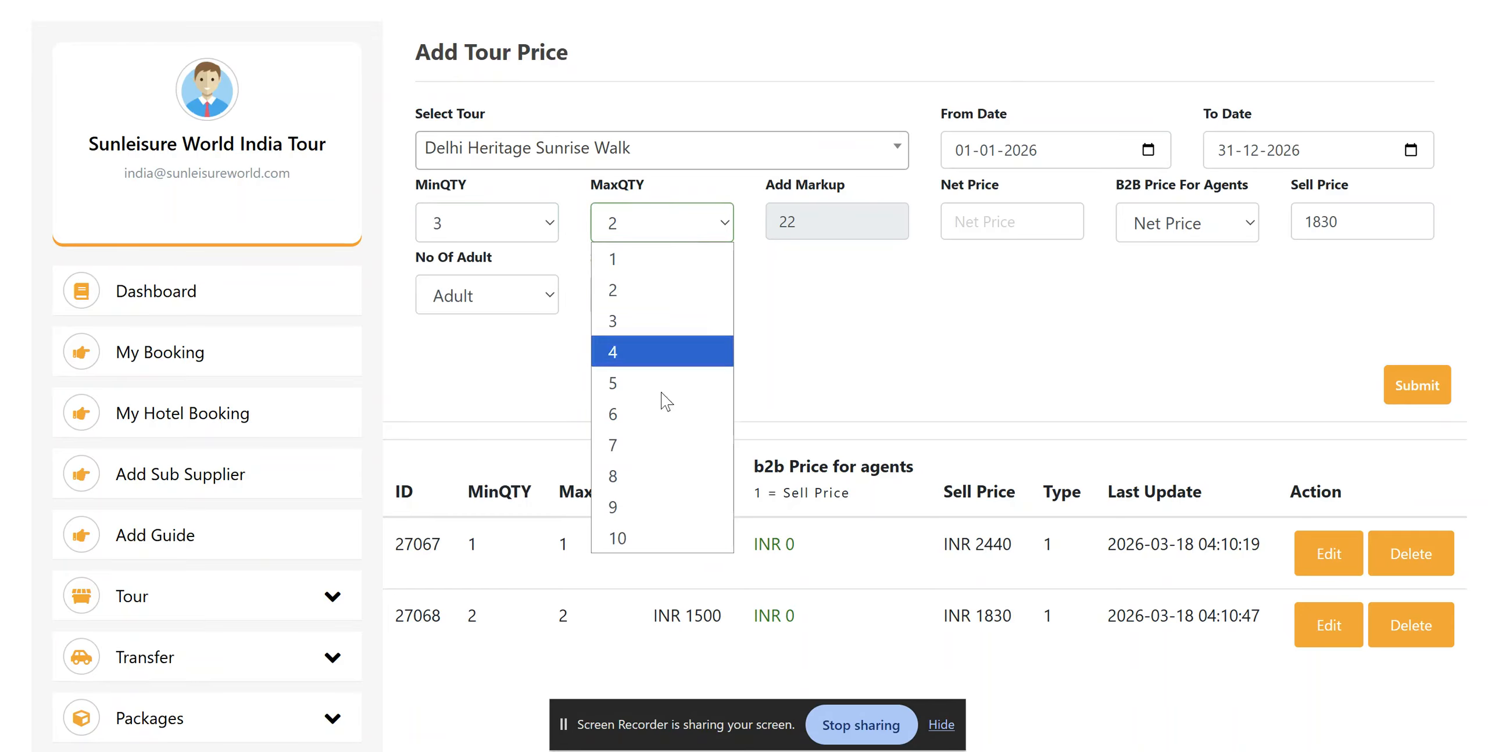
click(642, 529)
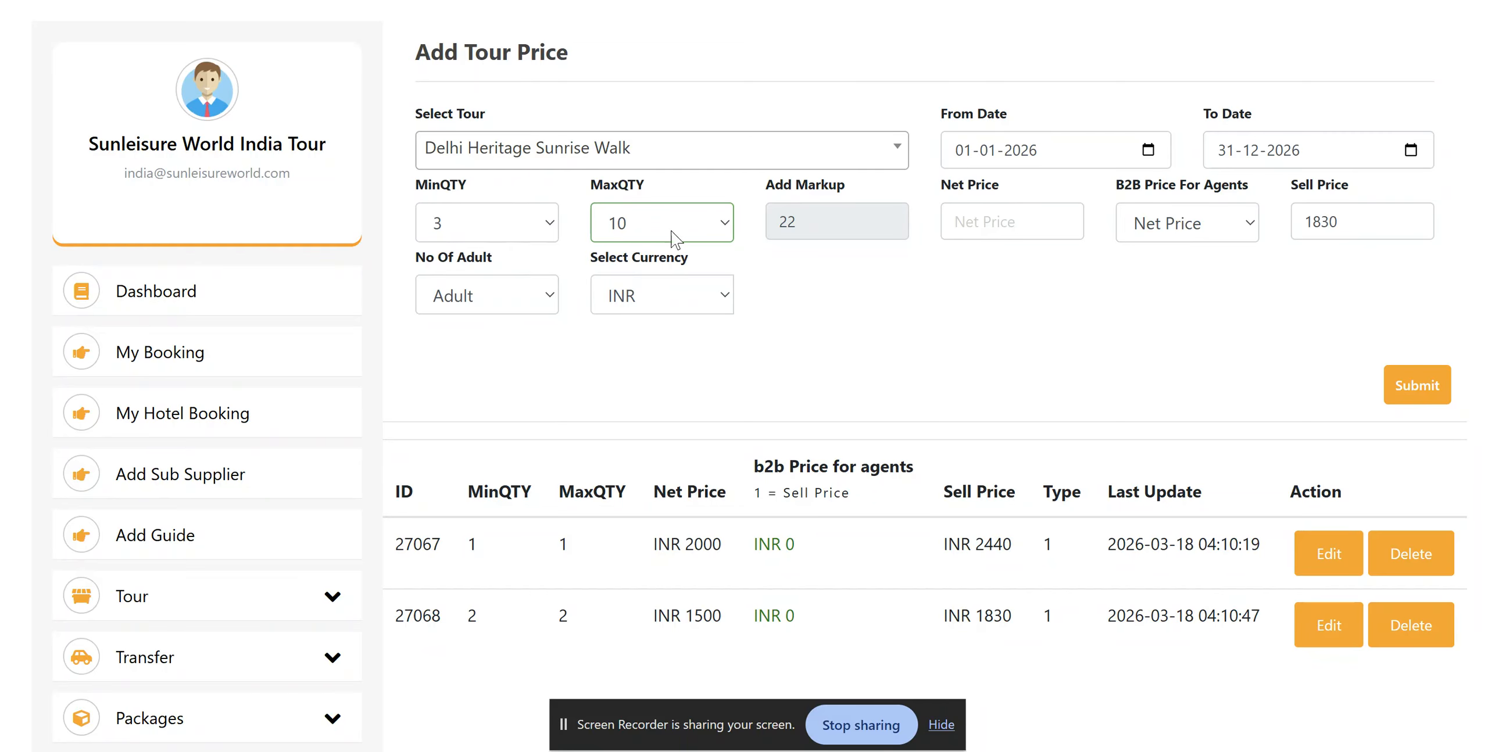
click(979, 221)
text(1000)
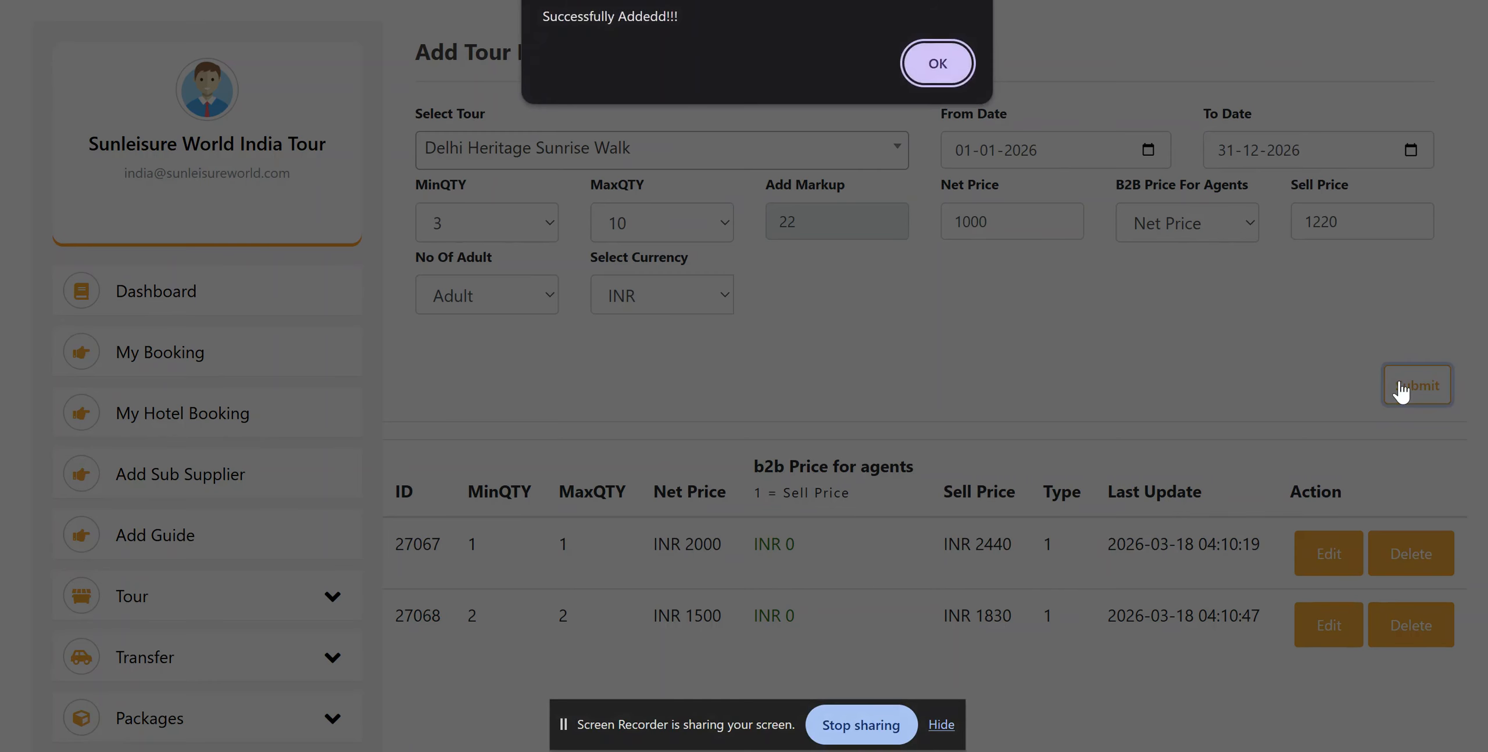
key(Return)
scroll(1165, 526, down, 3)
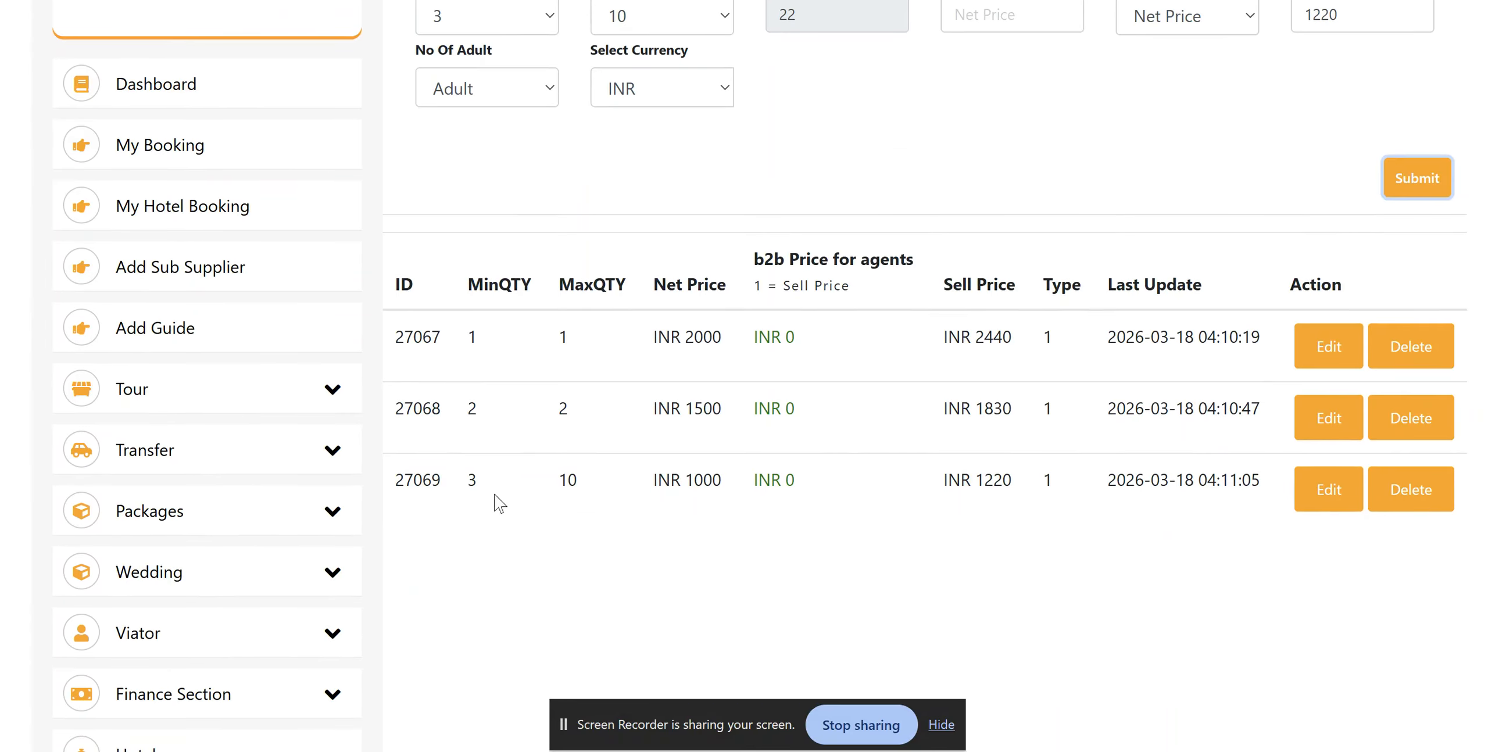
Add a child price for quantities 1 to 10 with net price 1000 INR, and review the saved price rows.
drag(462, 494, 1023, 479)
scroll(822, 363, up, 5)
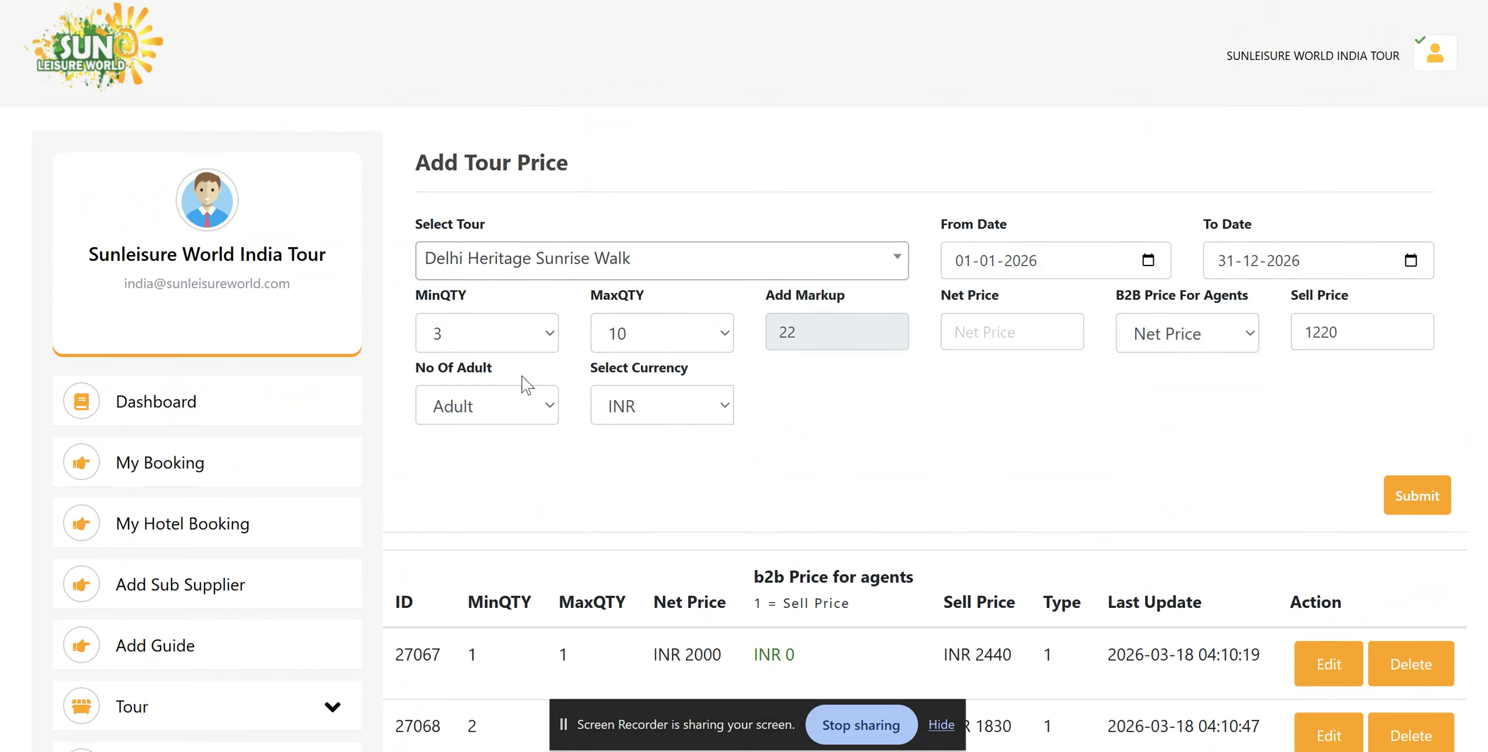
click(498, 419)
click(495, 470)
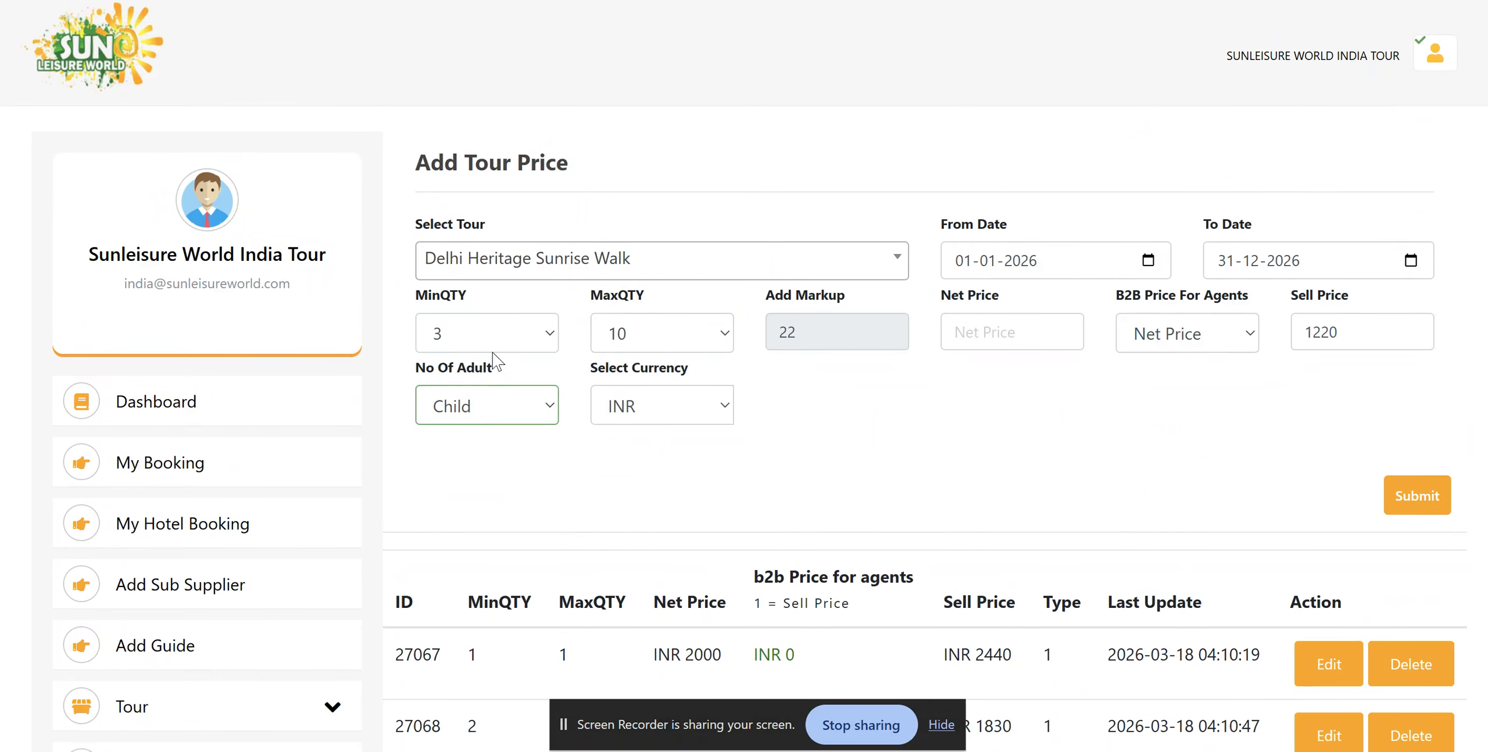
click(480, 343)
click(489, 372)
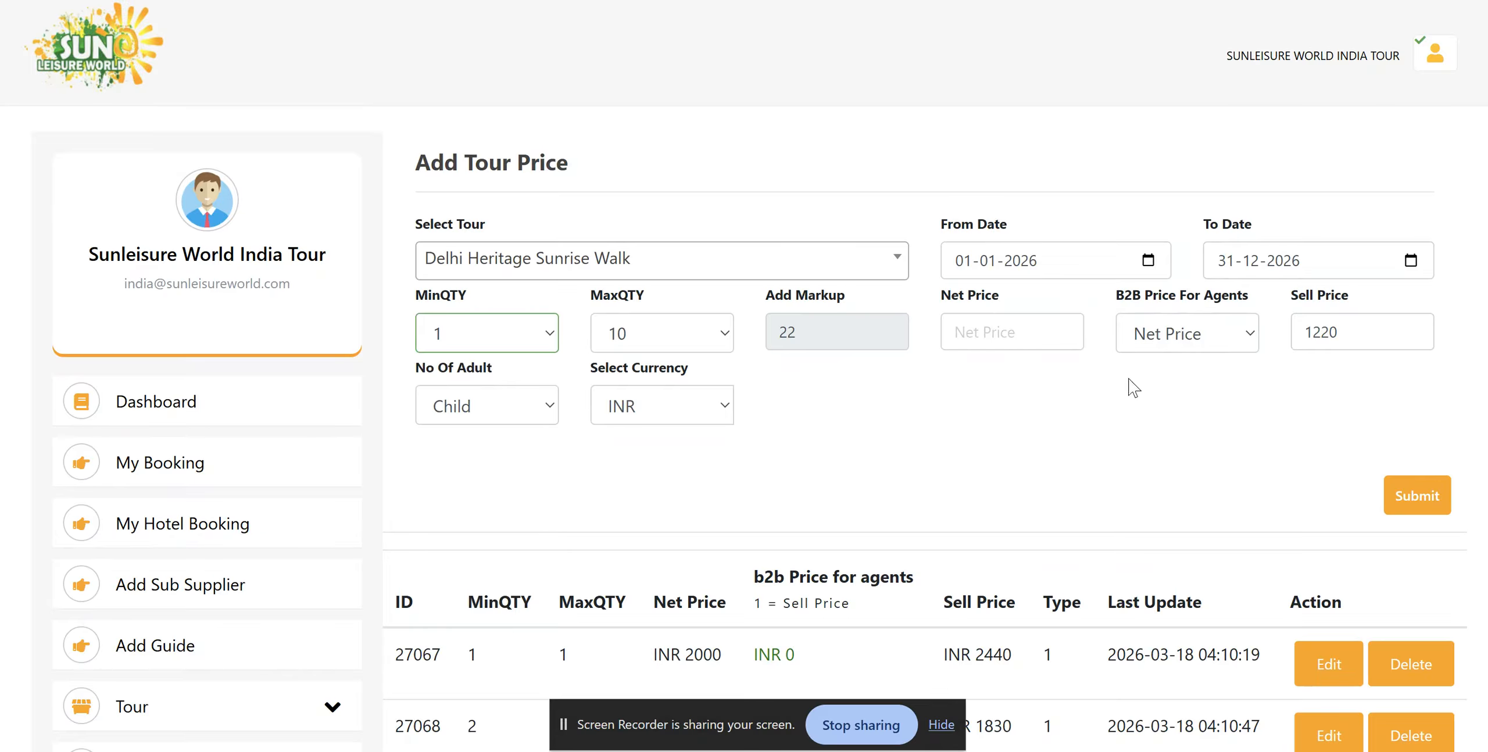
click(956, 332)
text(1000)
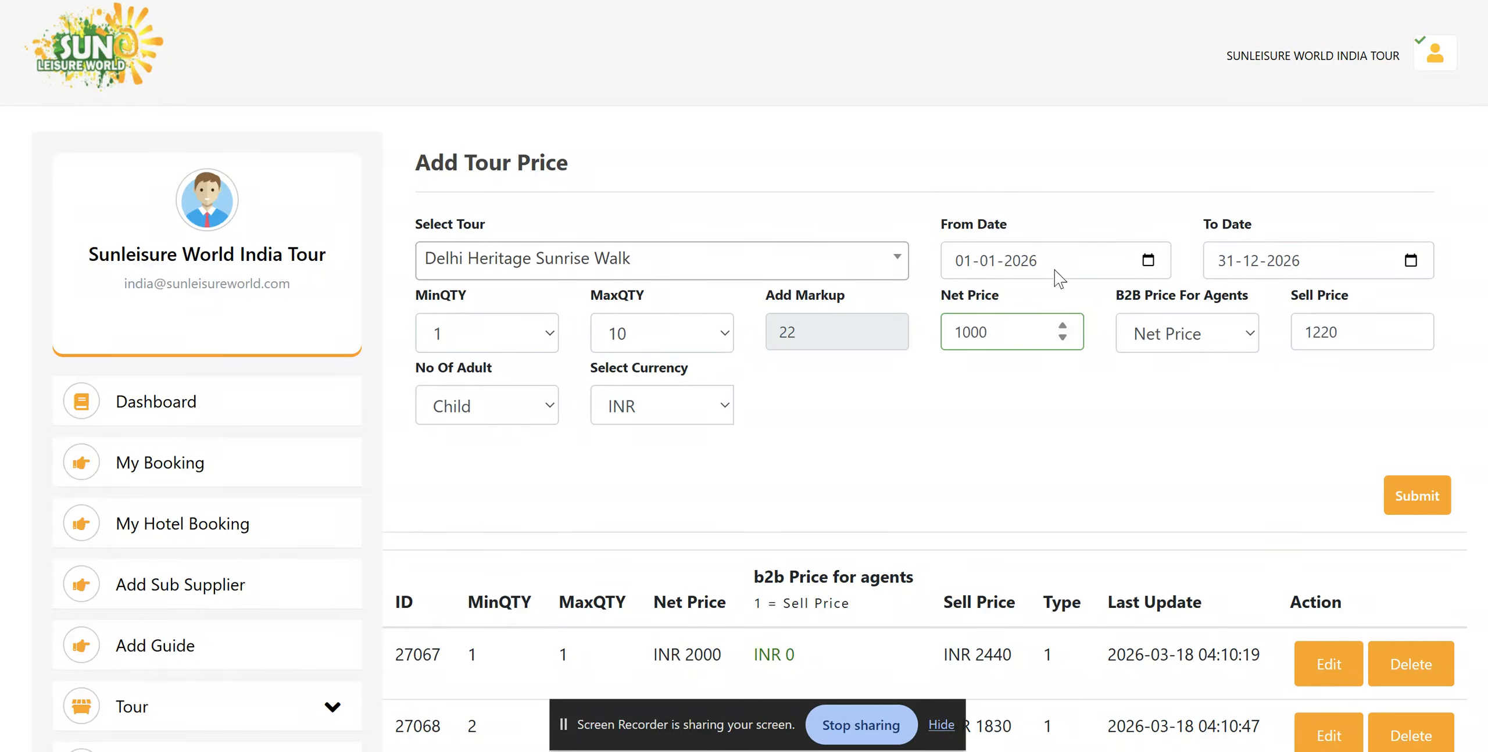
click(1423, 494)
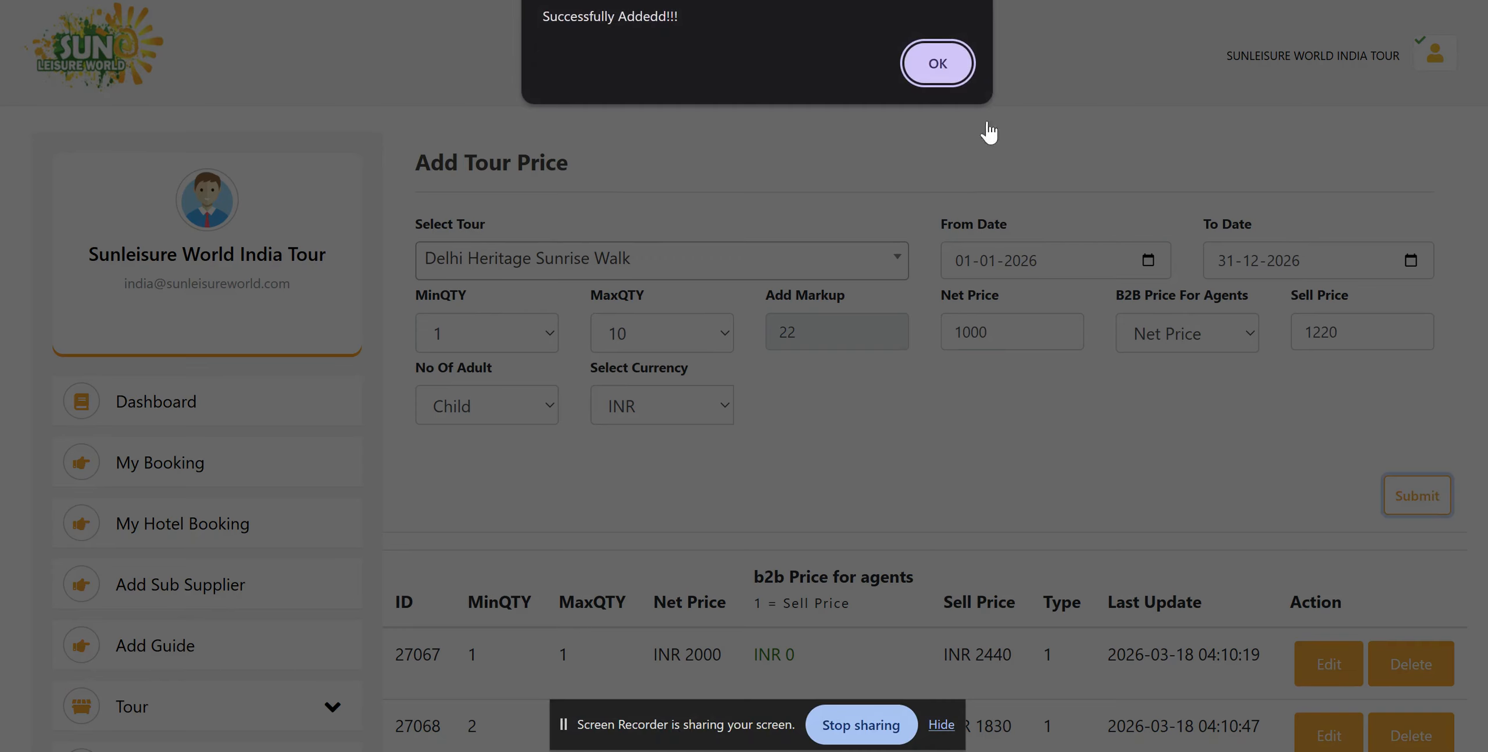
click(950, 81)
scroll(970, 368, down, 3)
scroll(969, 367, down, 3)
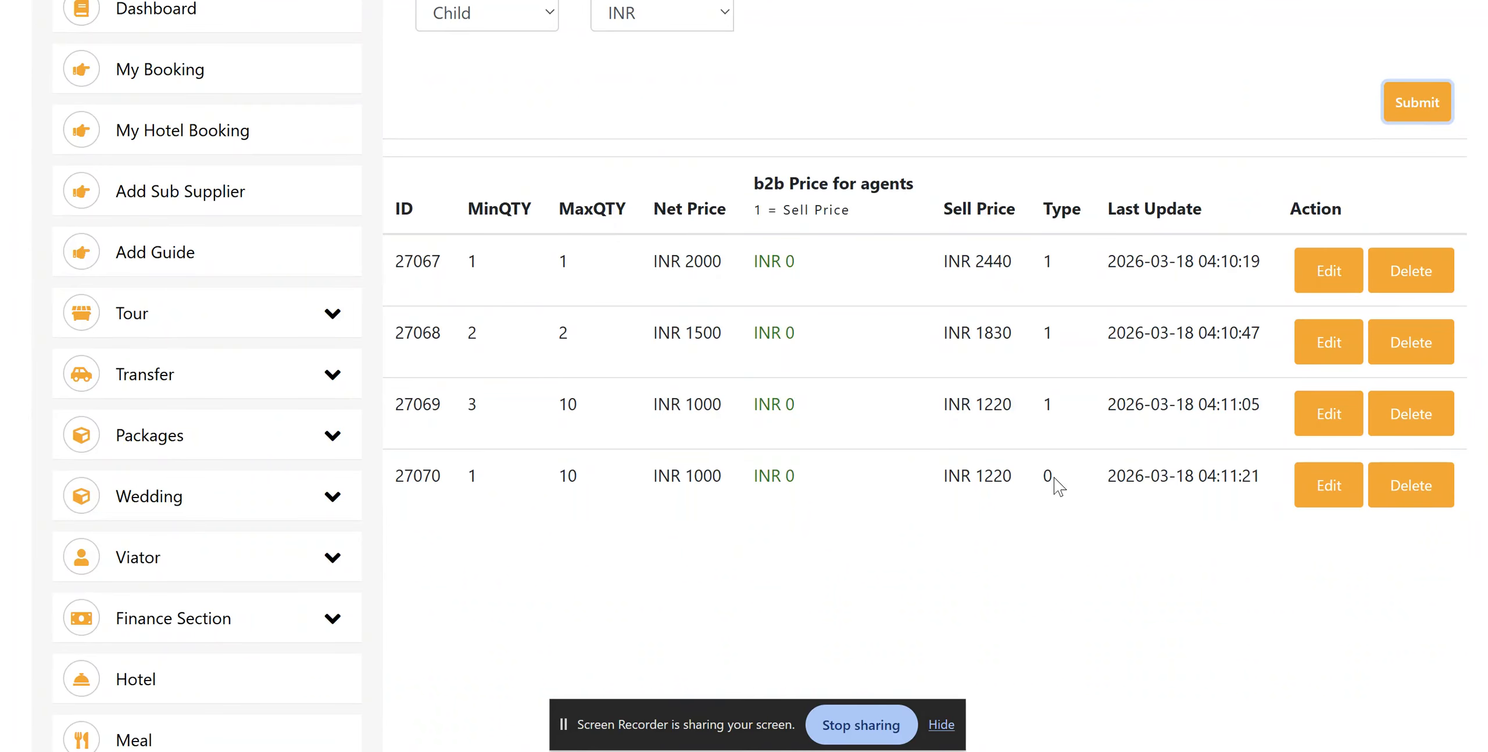
scroll(1041, 470, up, 5)
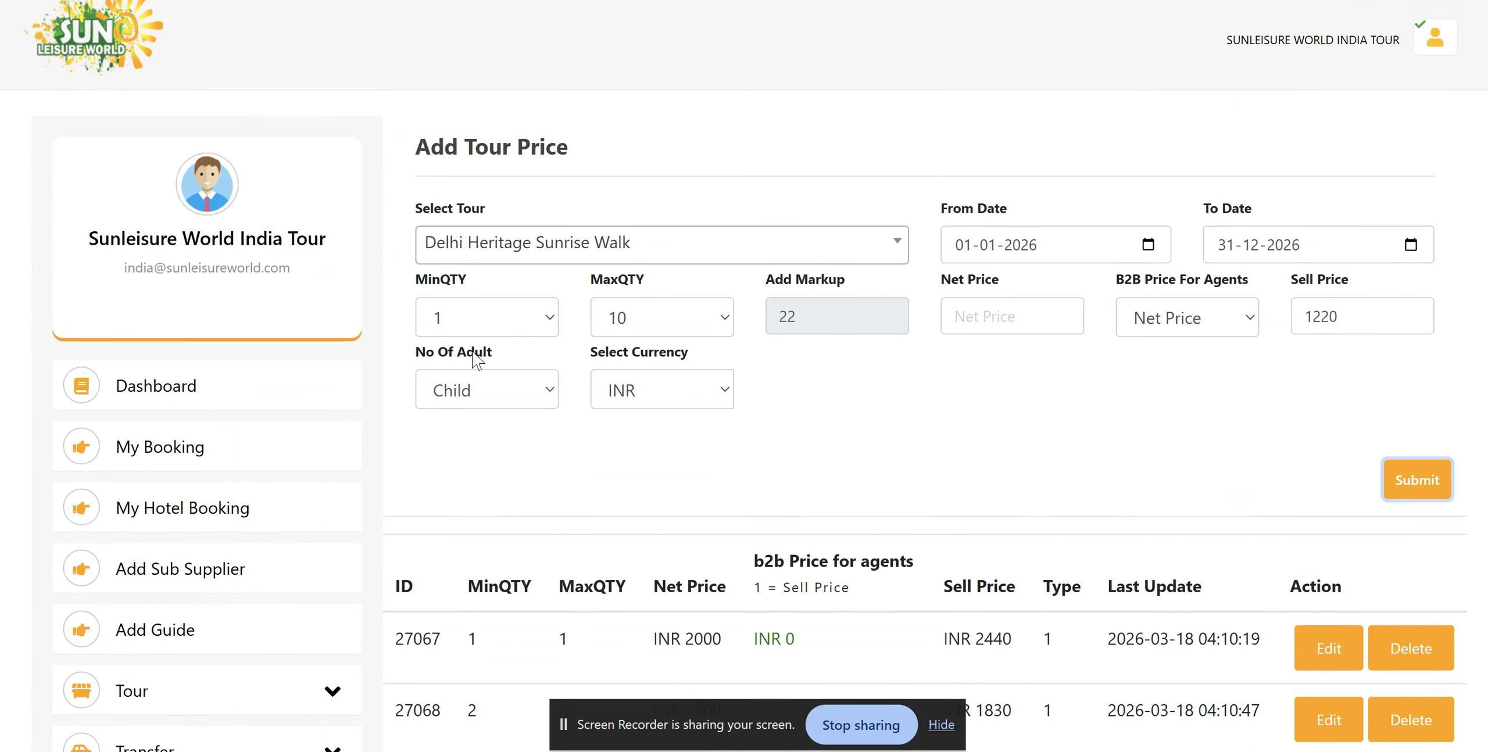
Open the tour list and filter it to tours located in Delhi.
scroll(477, 357, down, 3)
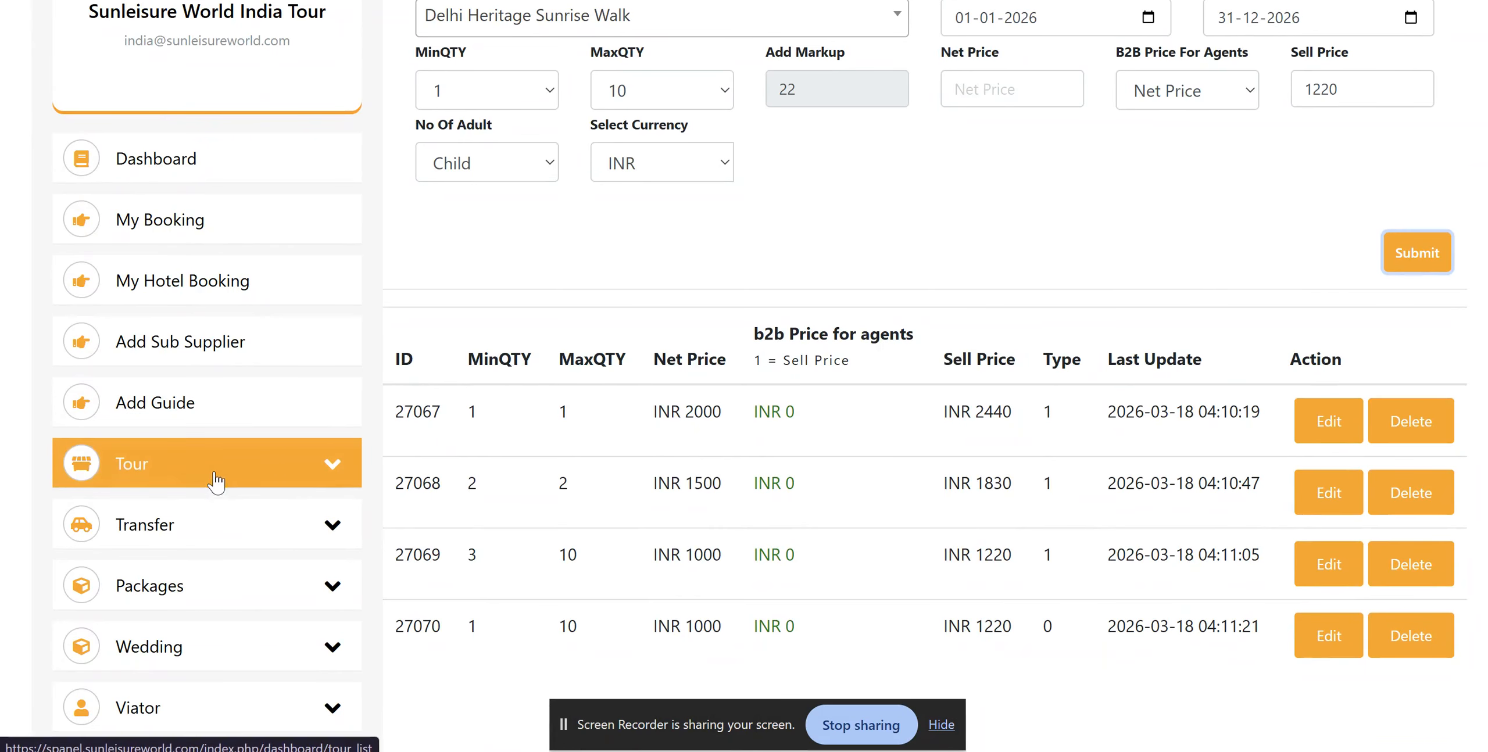
click(207, 464)
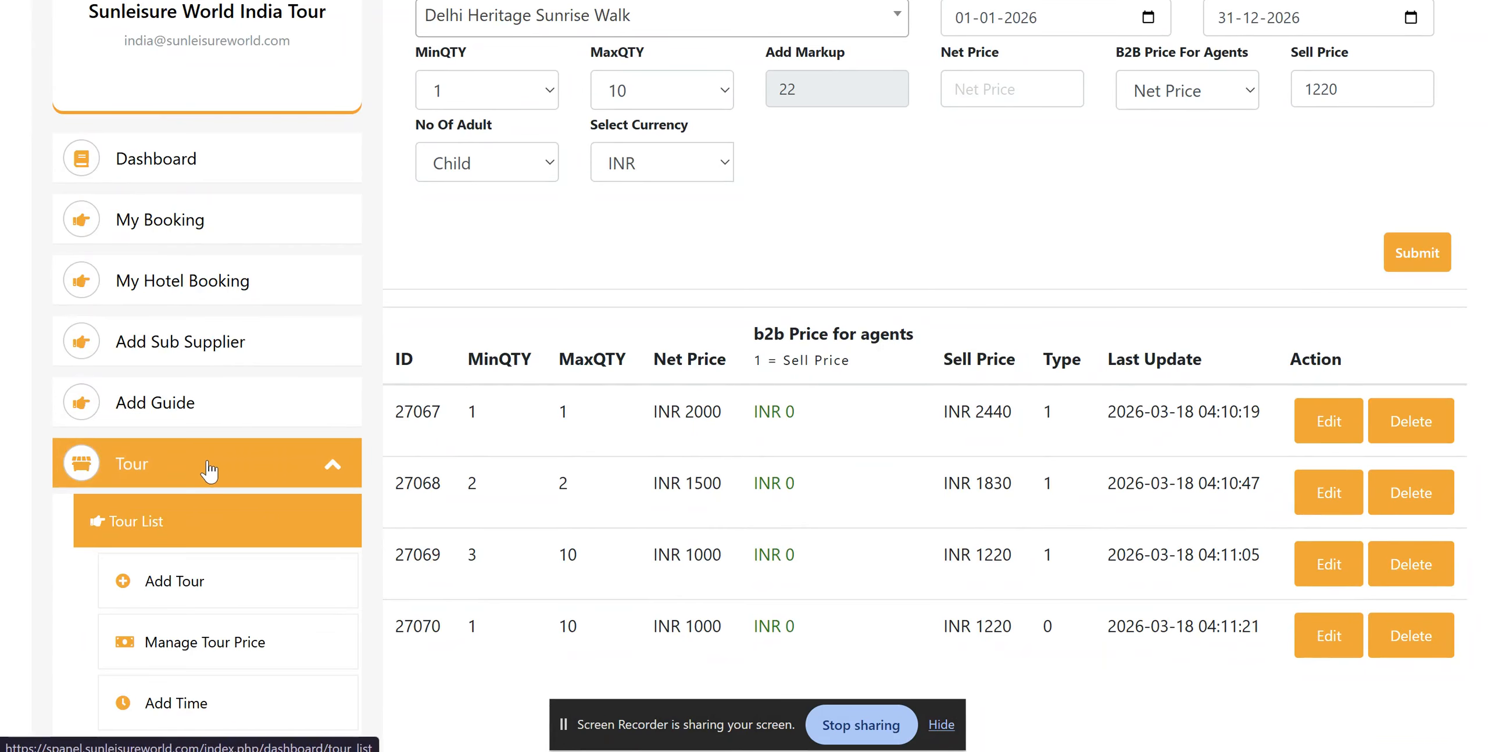
click(228, 530)
click(523, 285)
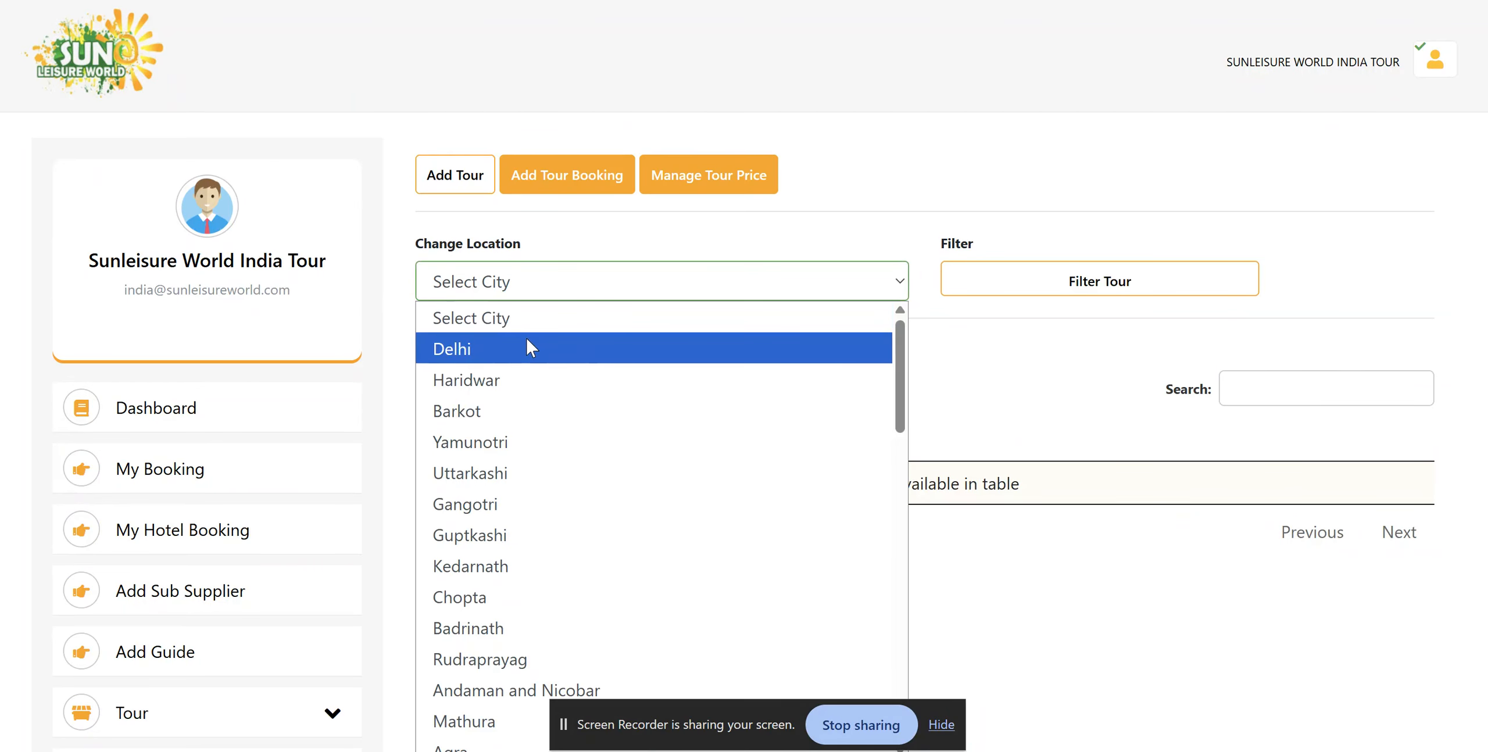
click(525, 337)
click(1027, 291)
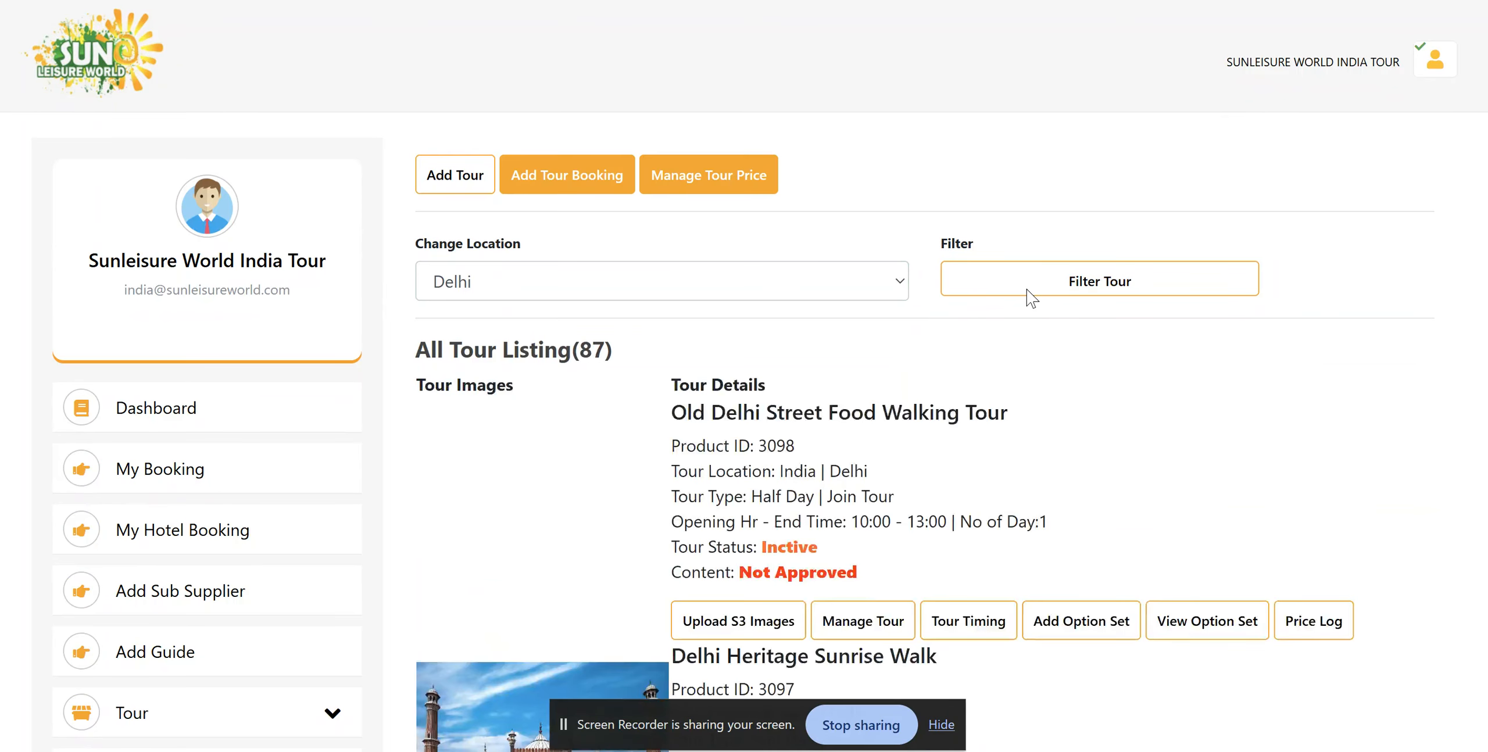
Open the Delhi Heritage Sunrise Walk image page in a new tab and preview its public tour page.
scroll(837, 336, down, 6)
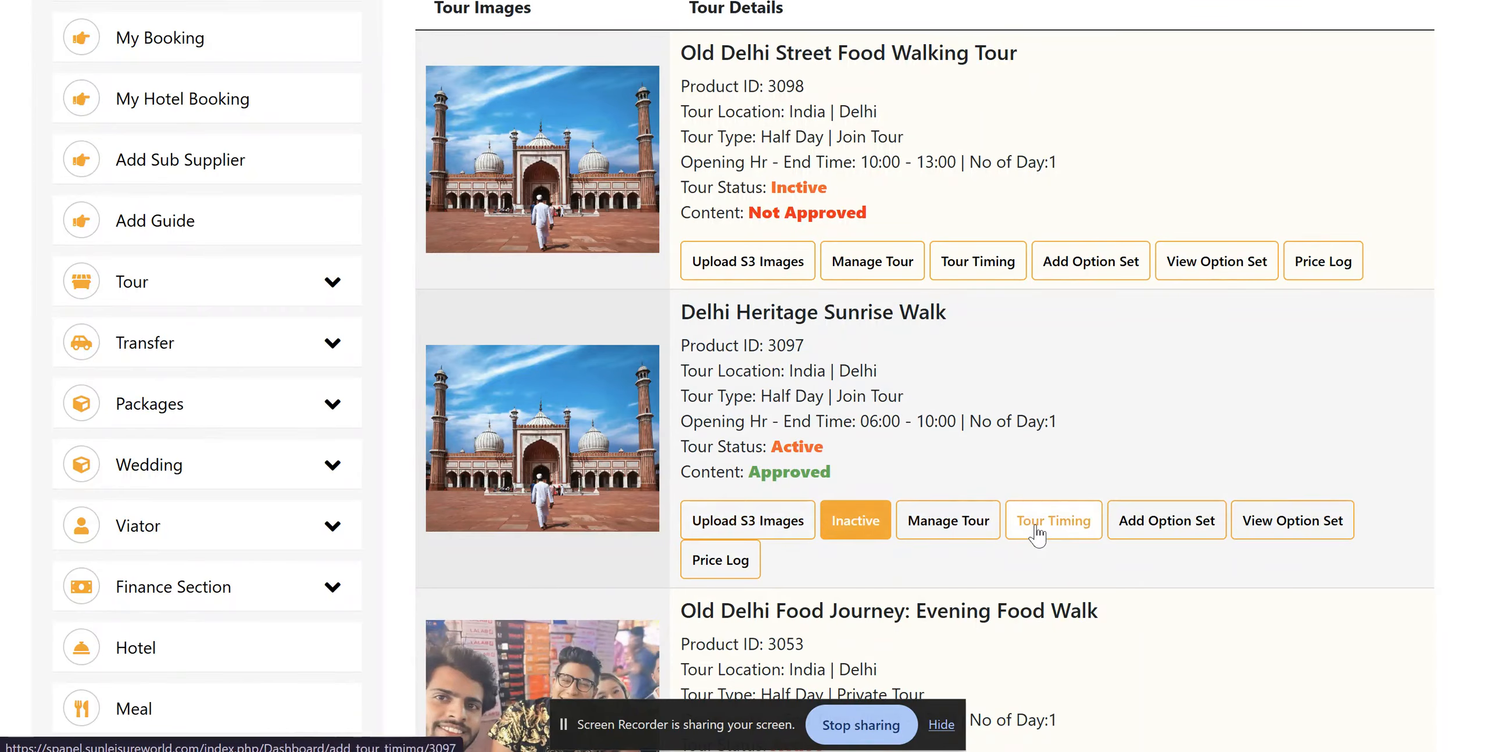
right_click(766, 519)
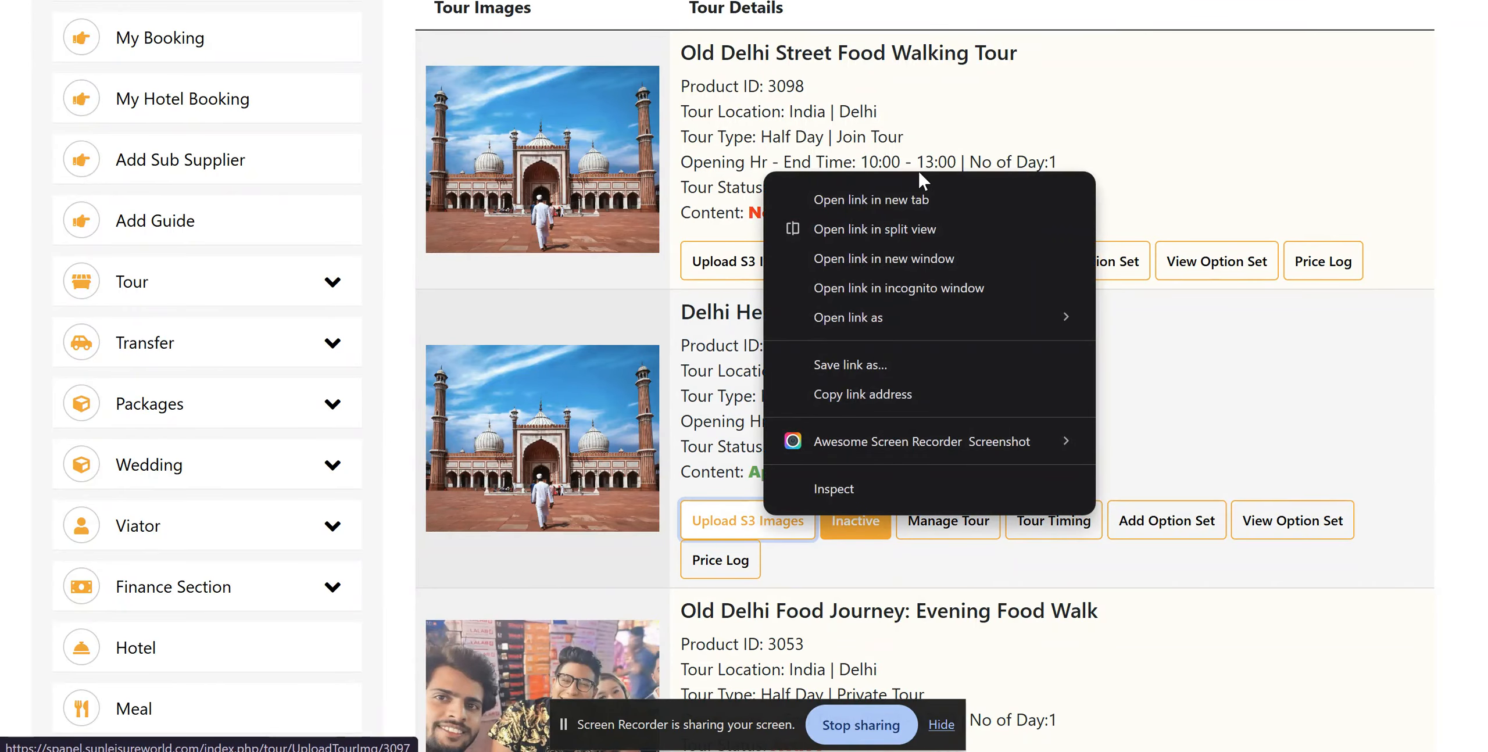
click(890, 198)
key(ctrl+Tab)
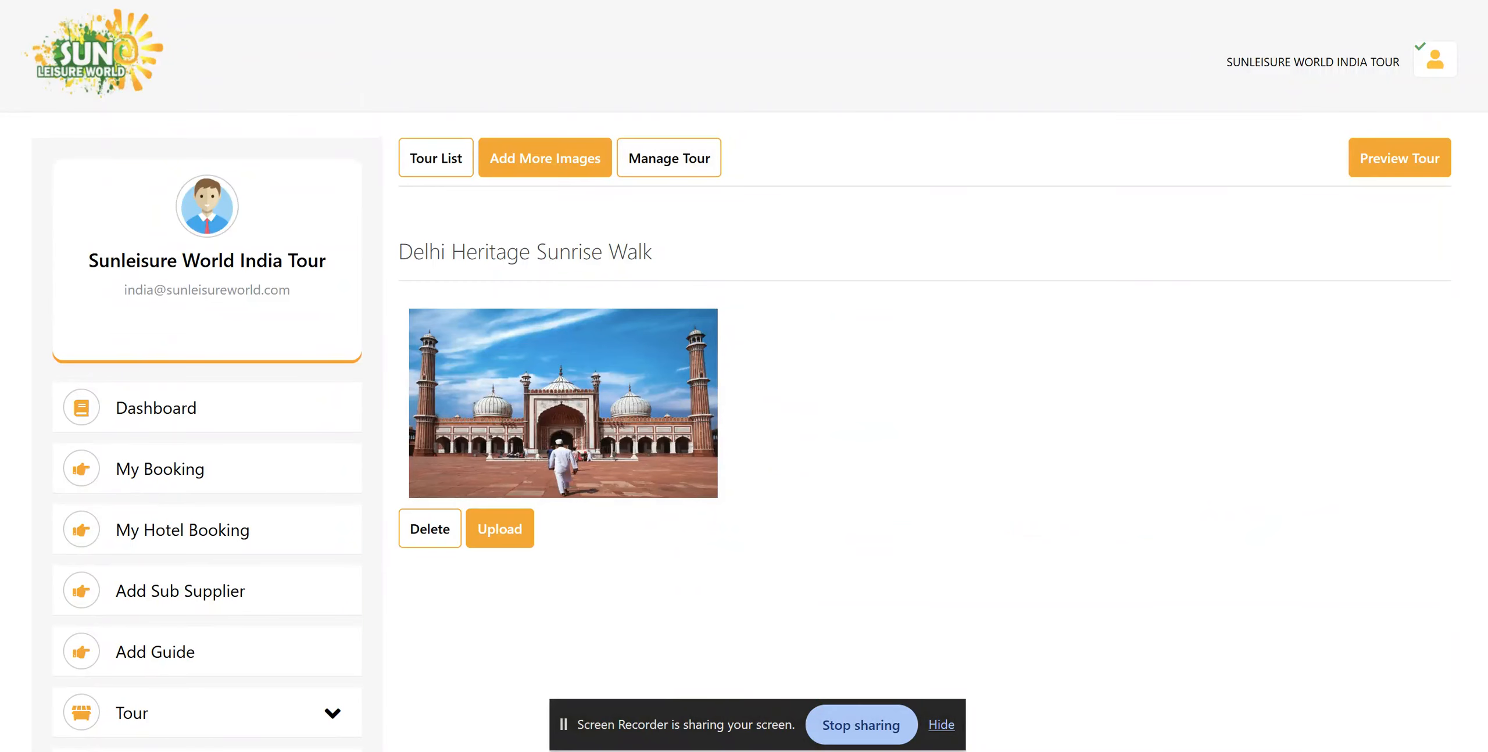
click(1401, 158)
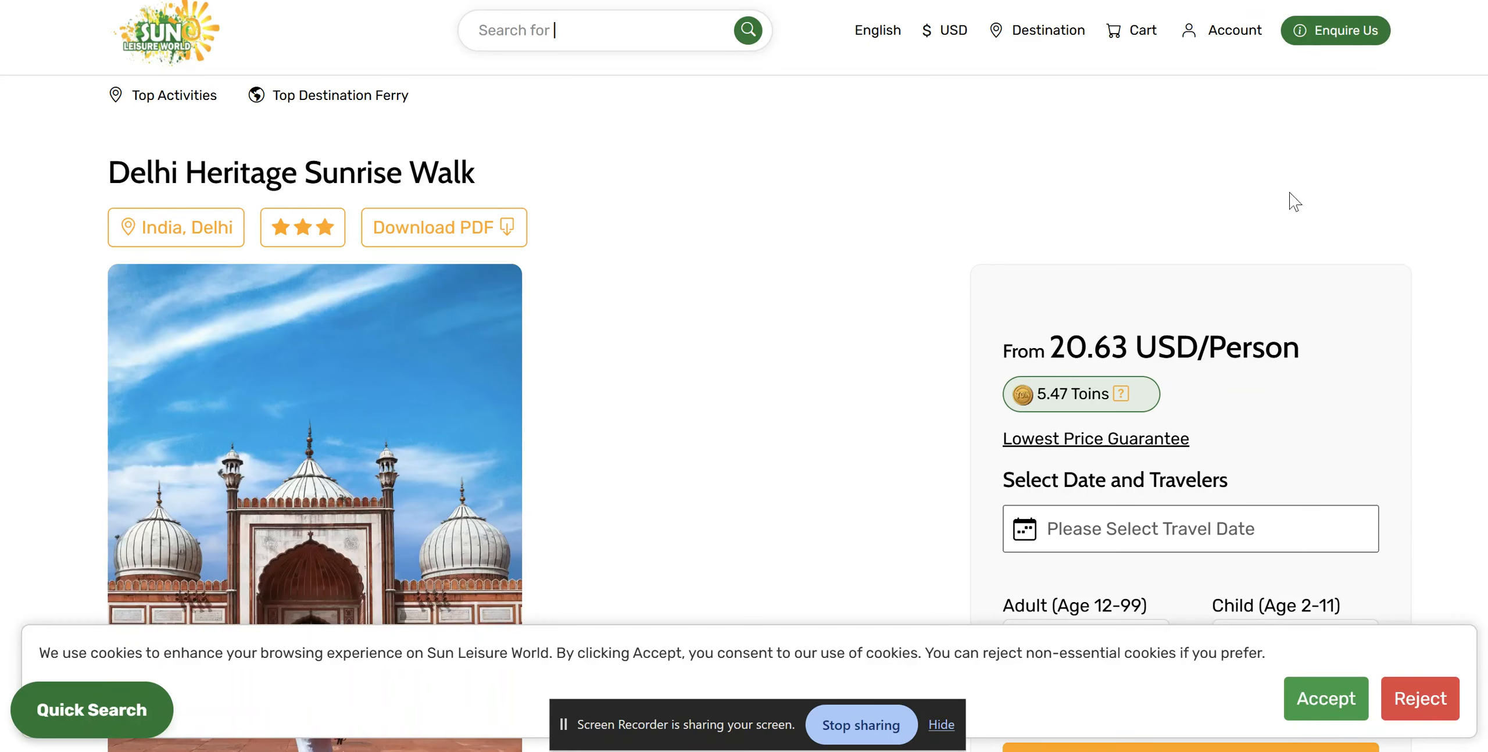
Examine the tour page's title, main image, per-person price and date and traveler booking section.
scroll(866, 343, down, 2)
scroll(284, 402, up, 2)
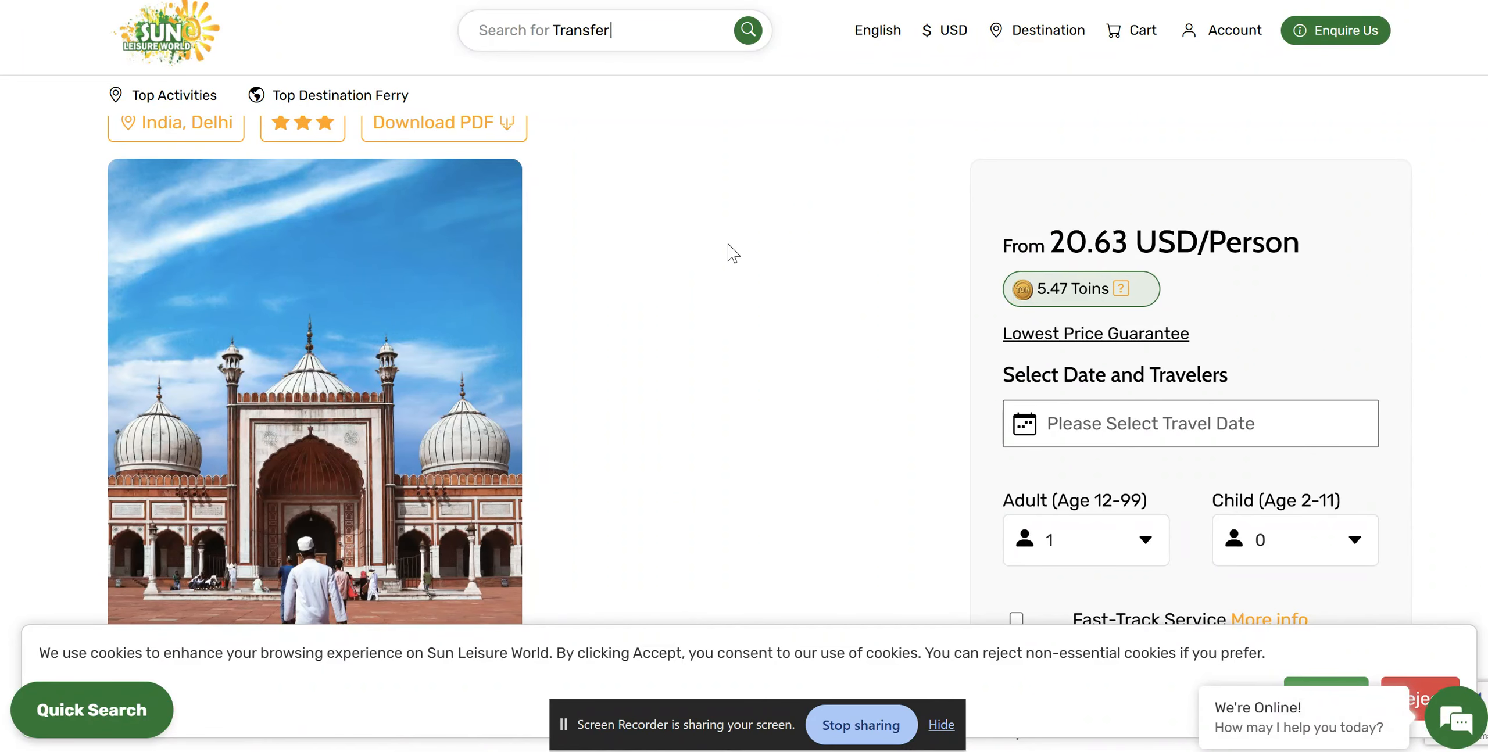
scroll(731, 249, down, 2)
scroll(459, 301, up, 3)
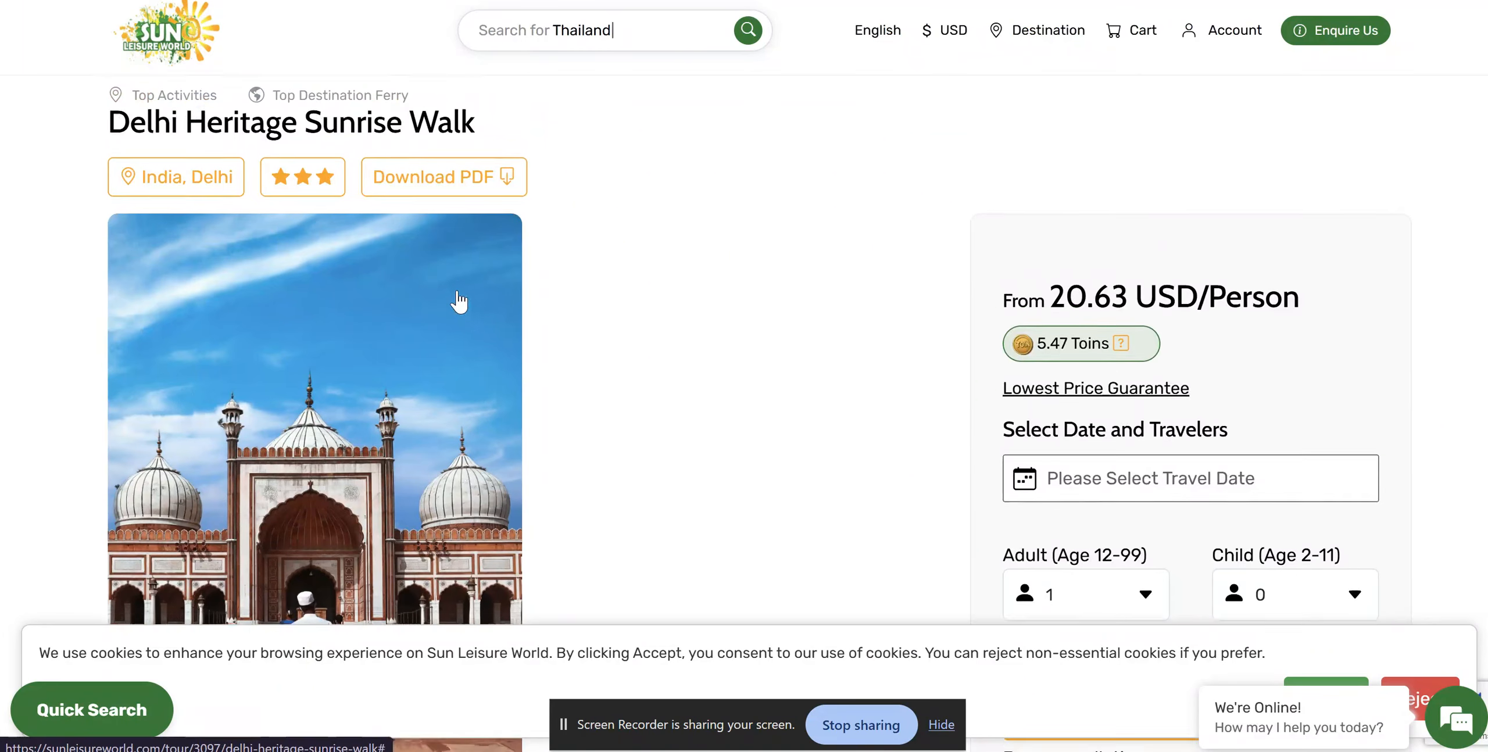
scroll(563, 335, down, 2)
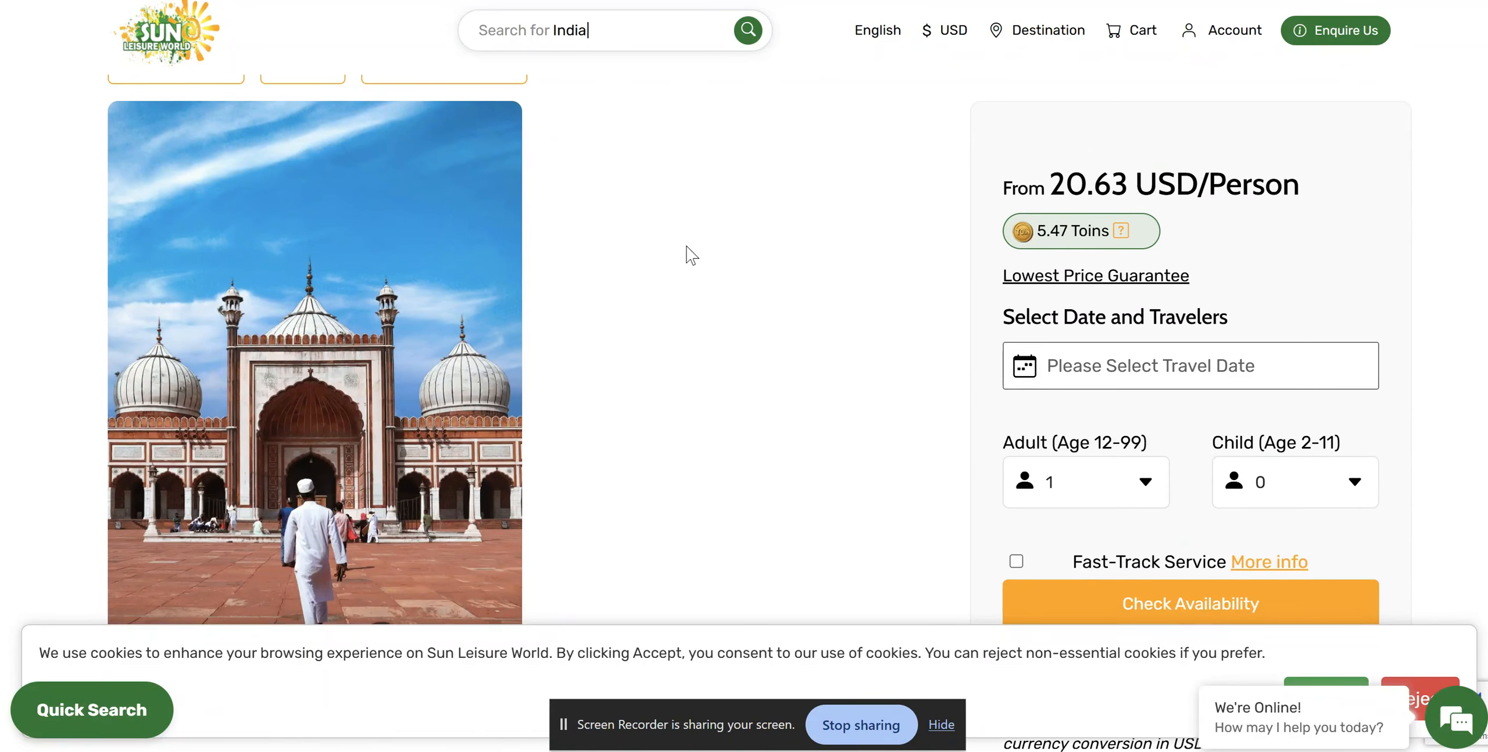
scroll(759, 415, down, 2)
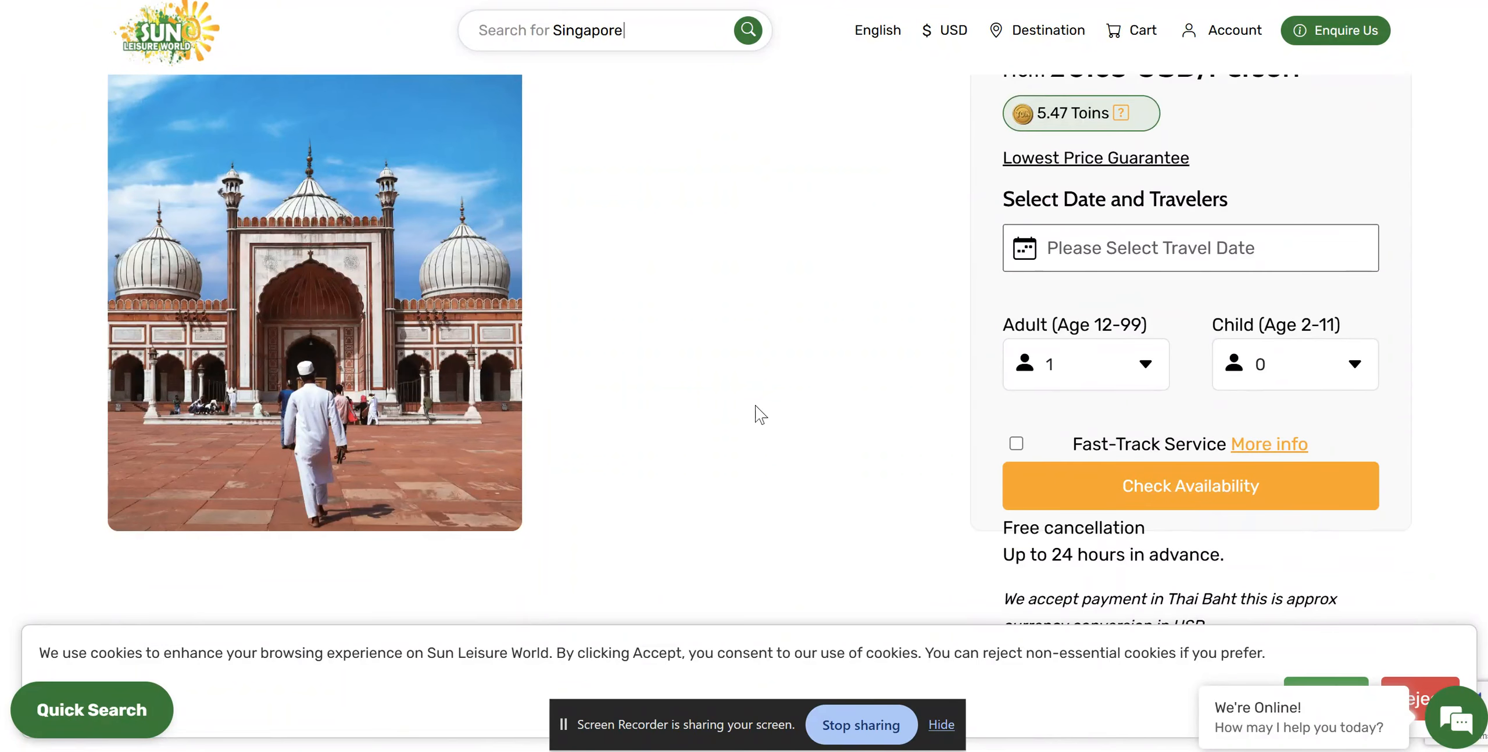
scroll(708, 273, down, 3)
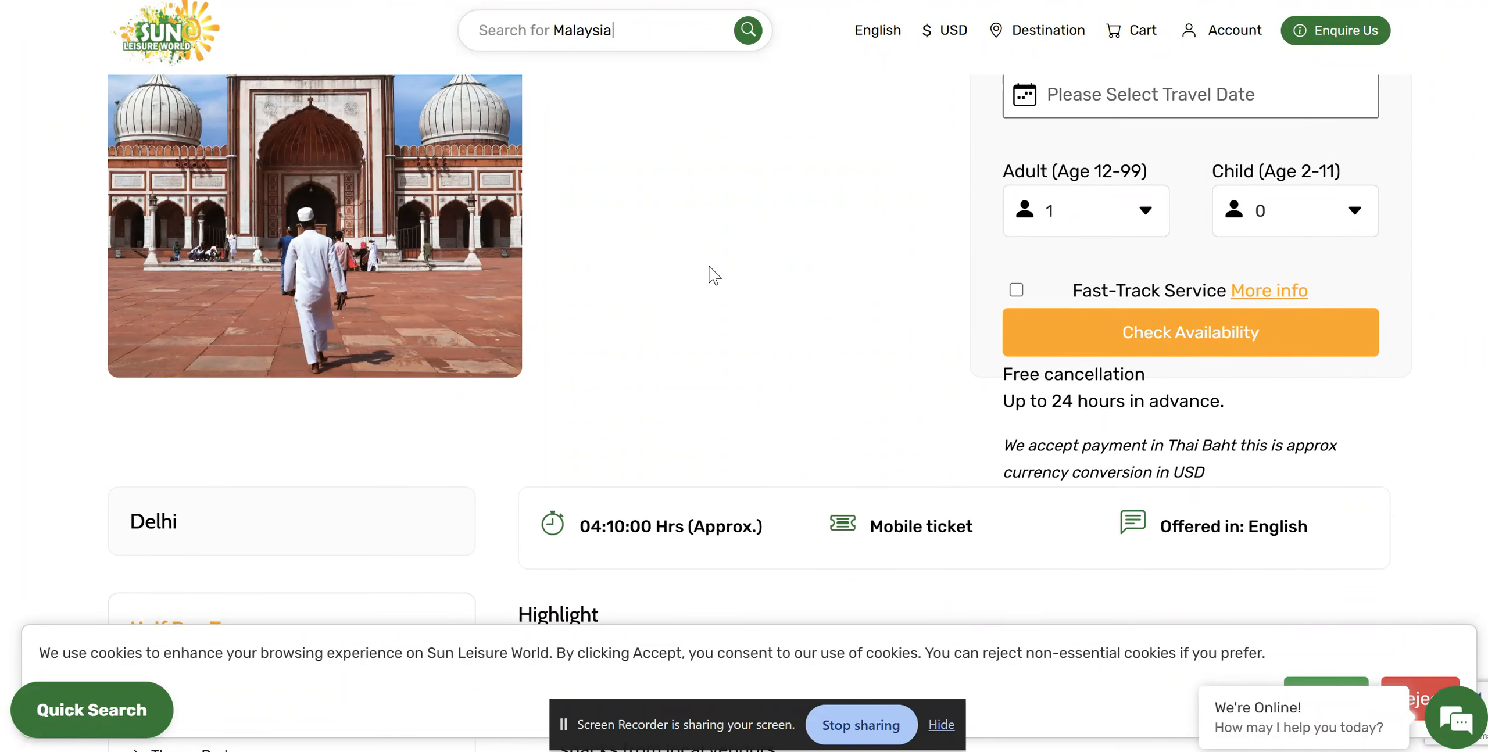
scroll(809, 366, down, 6)
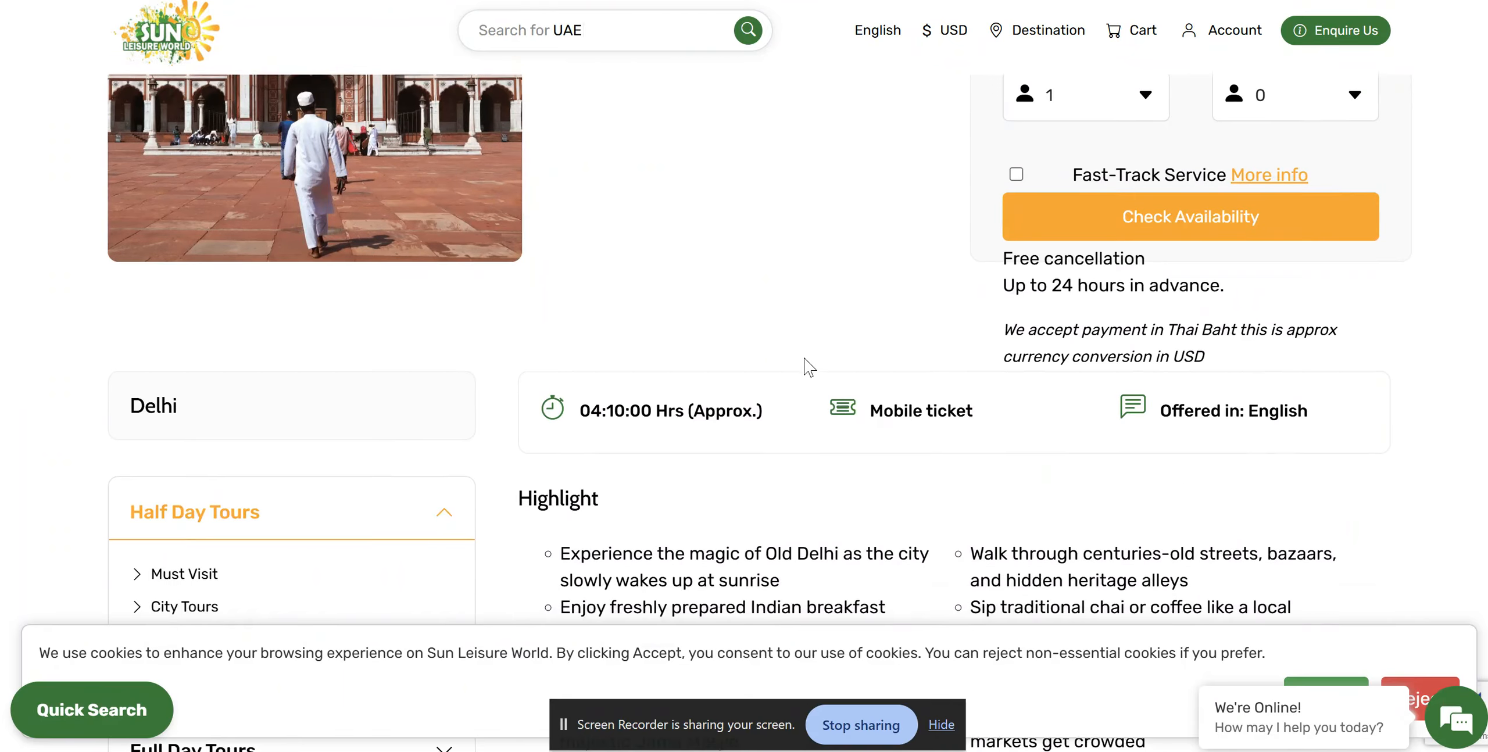
Read through the tour page's highlights, inclusions, exclusions, description, itinerary and meeting point map.
scroll(654, 414, down, 1)
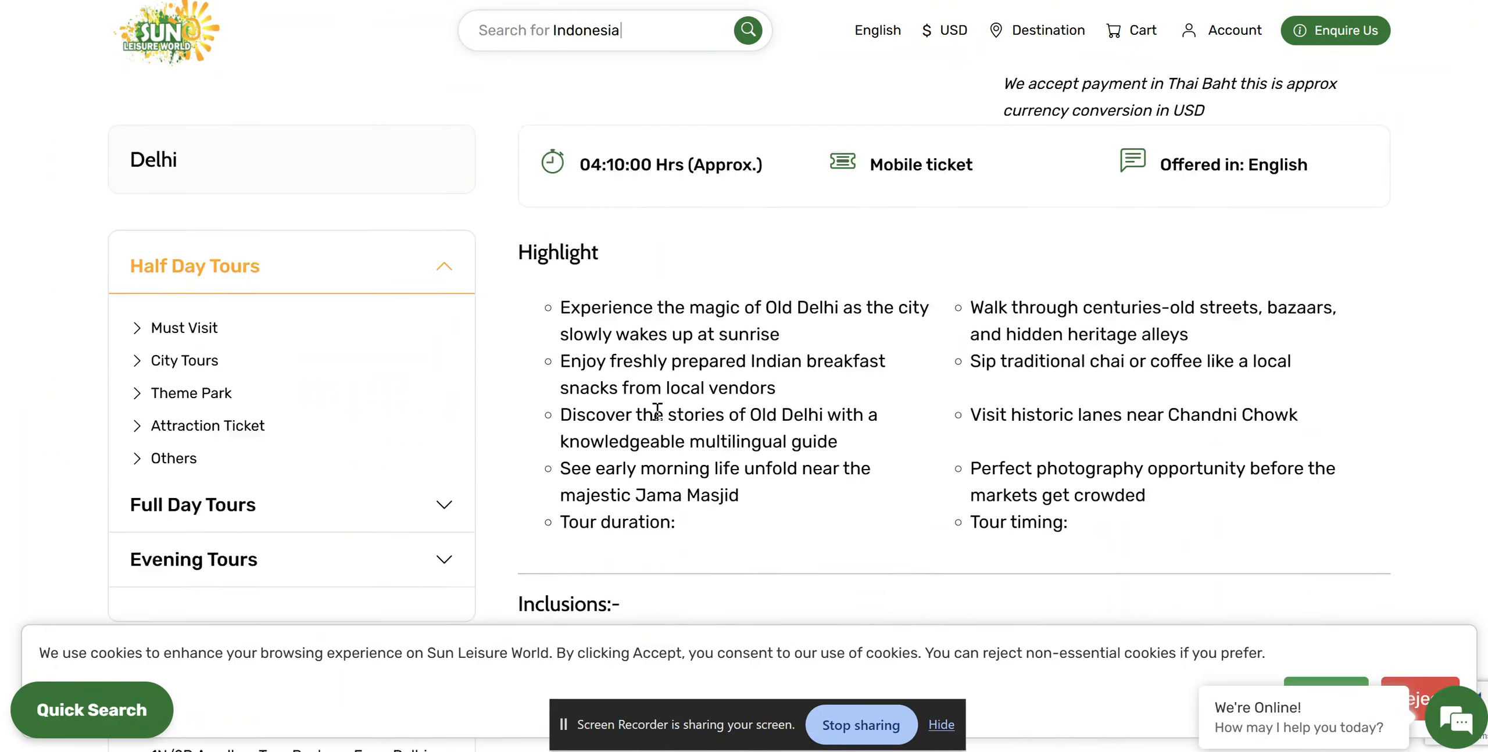
drag(561, 244, 907, 439)
scroll(926, 442, down, 3)
scroll(927, 449, down, 2)
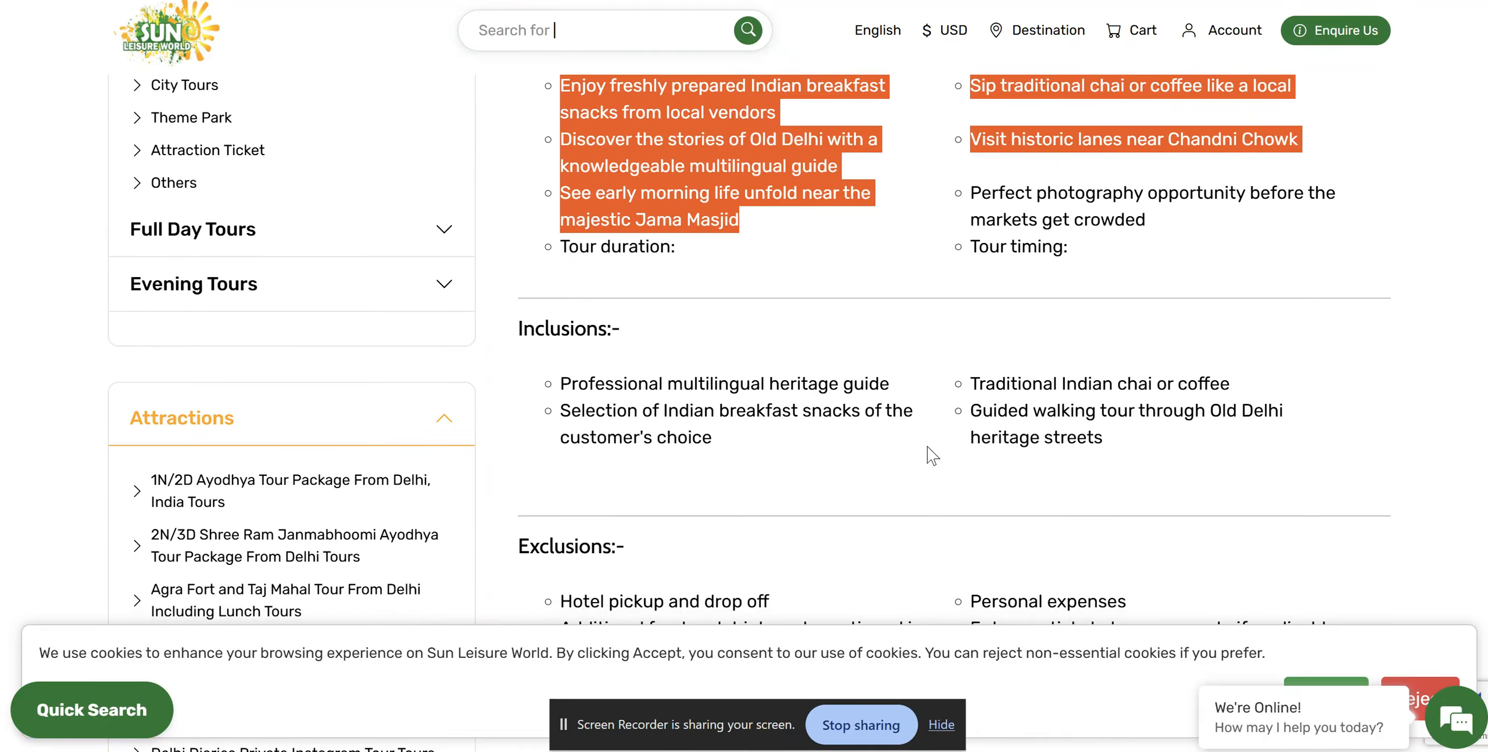
scroll(625, 333, down, 6)
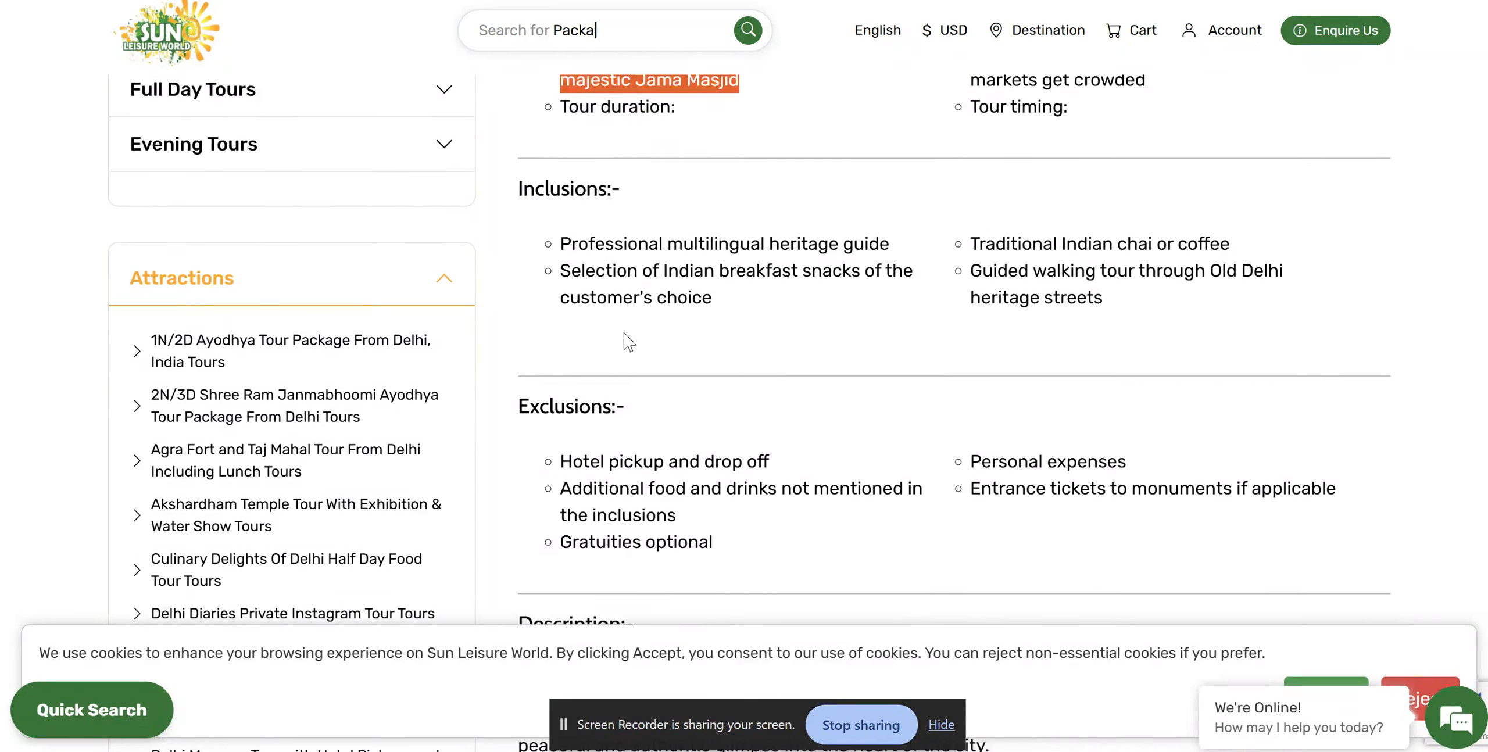
scroll(625, 333, down, 11)
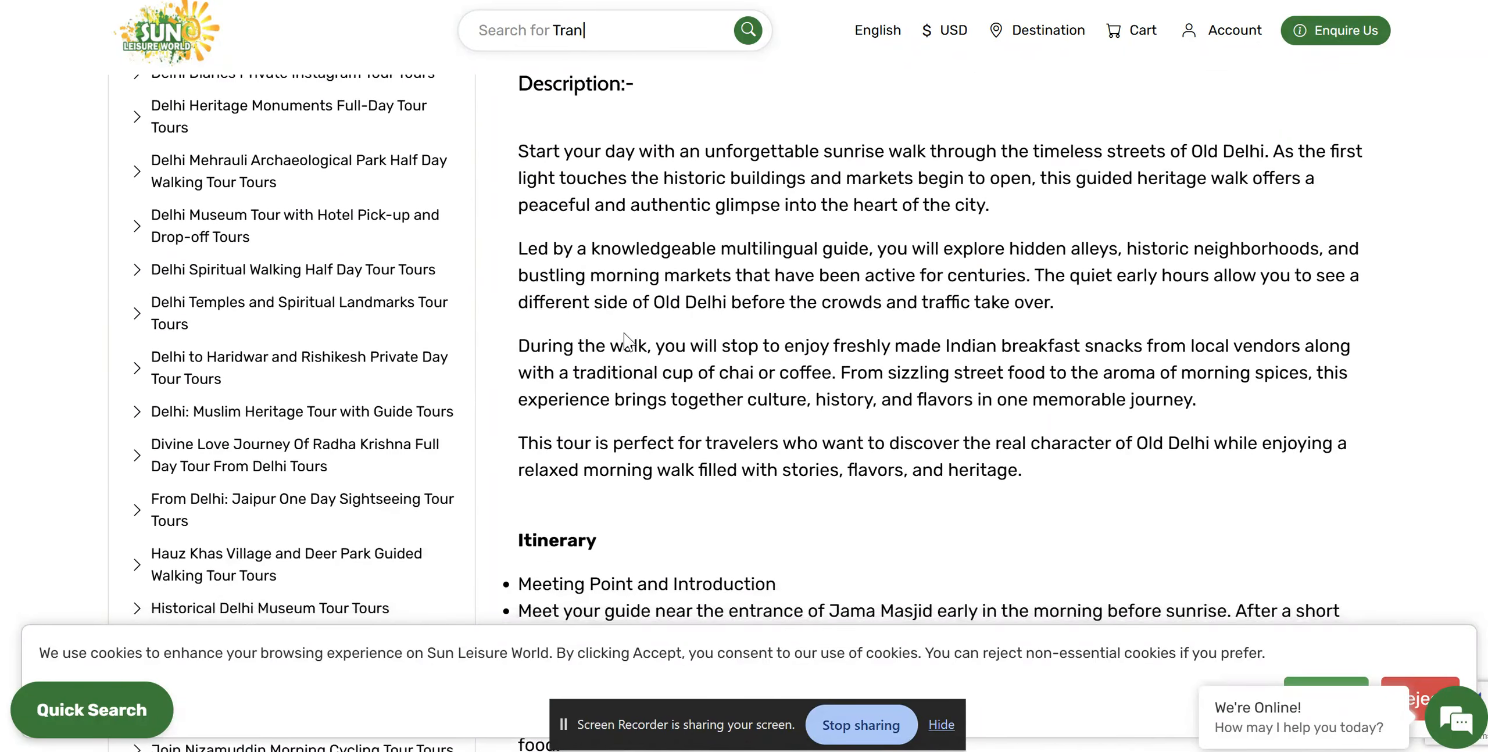
scroll(625, 332, down, 6)
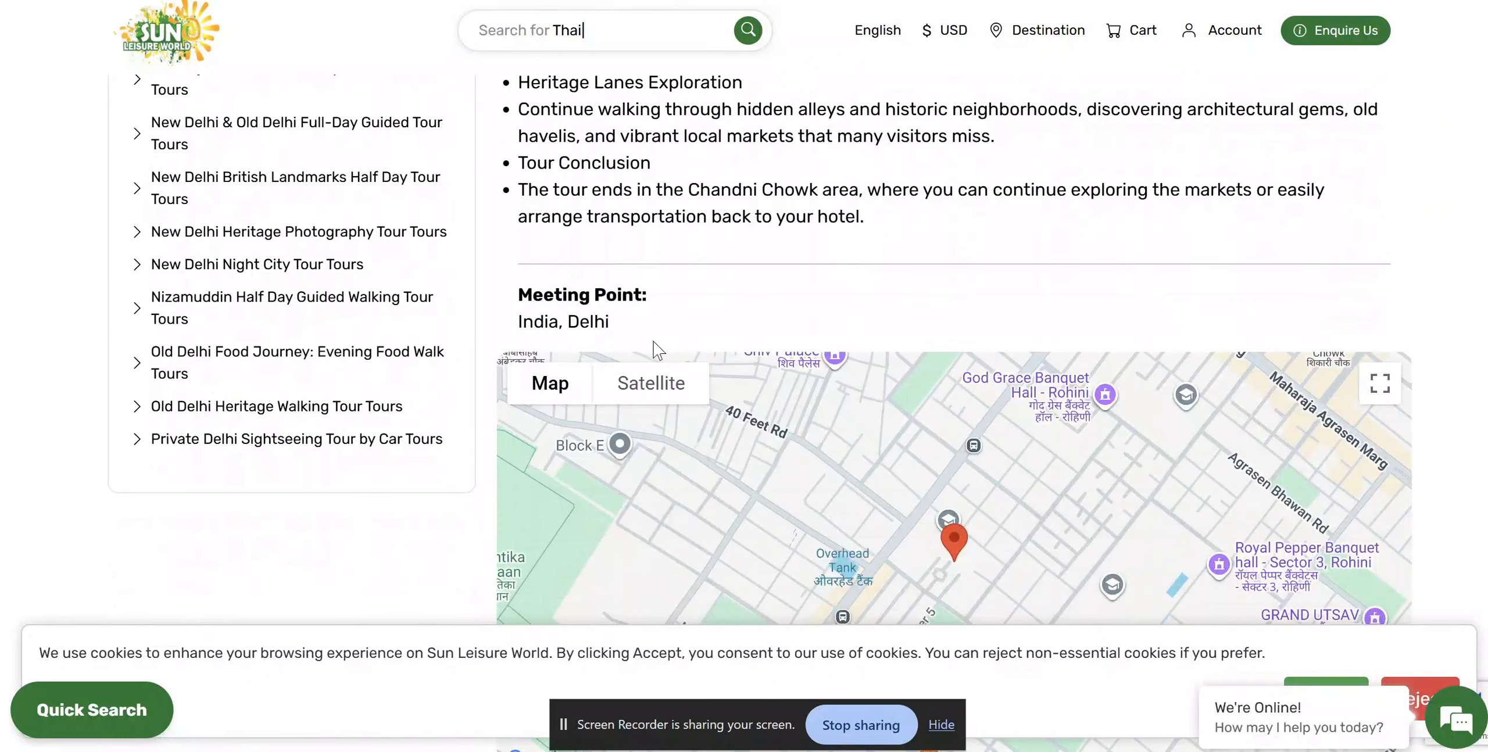
scroll(999, 297, up, 3)
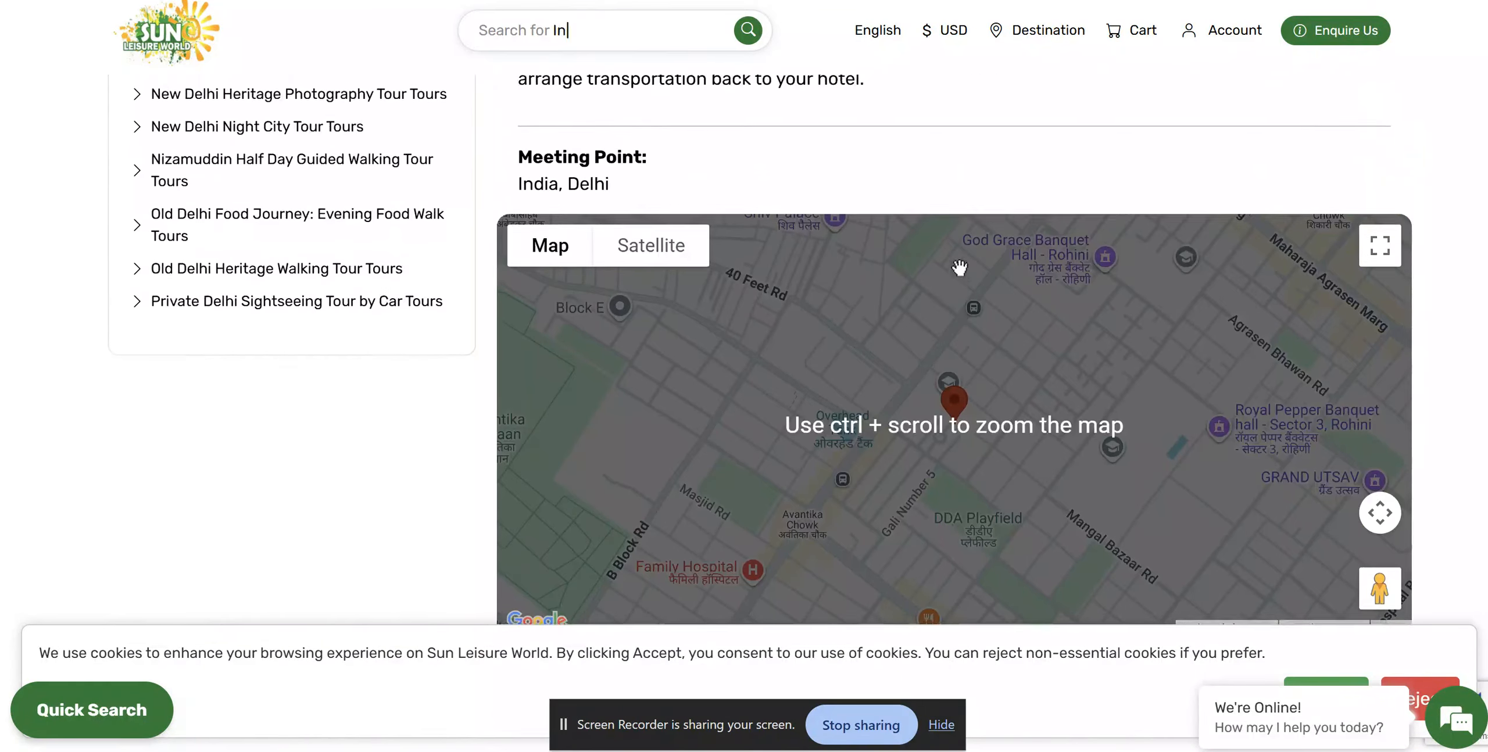
scroll(611, 213, down, 9)
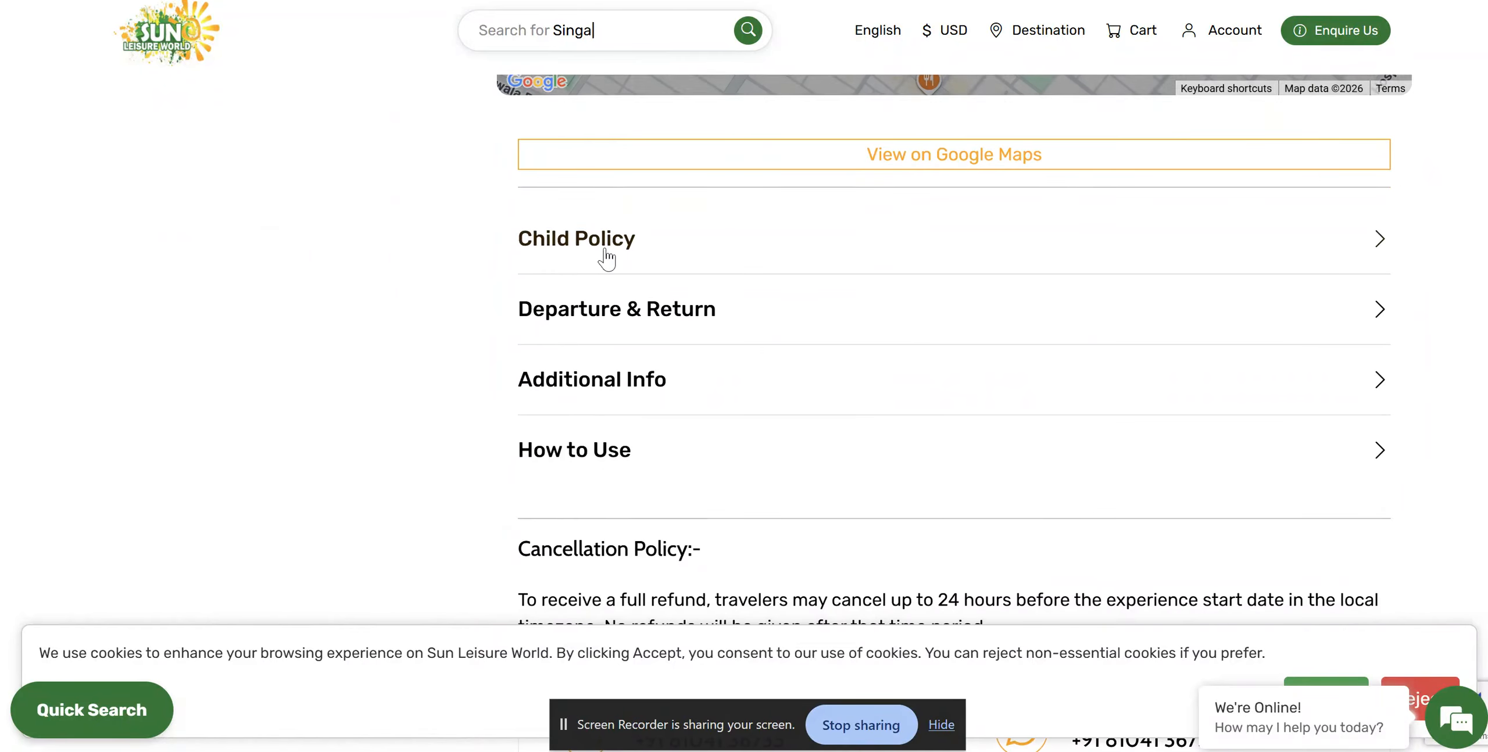
Expand and read the Child Policy, Departure & Return, Additional Info and How to Use sections, and return to the page's start.
click(608, 255)
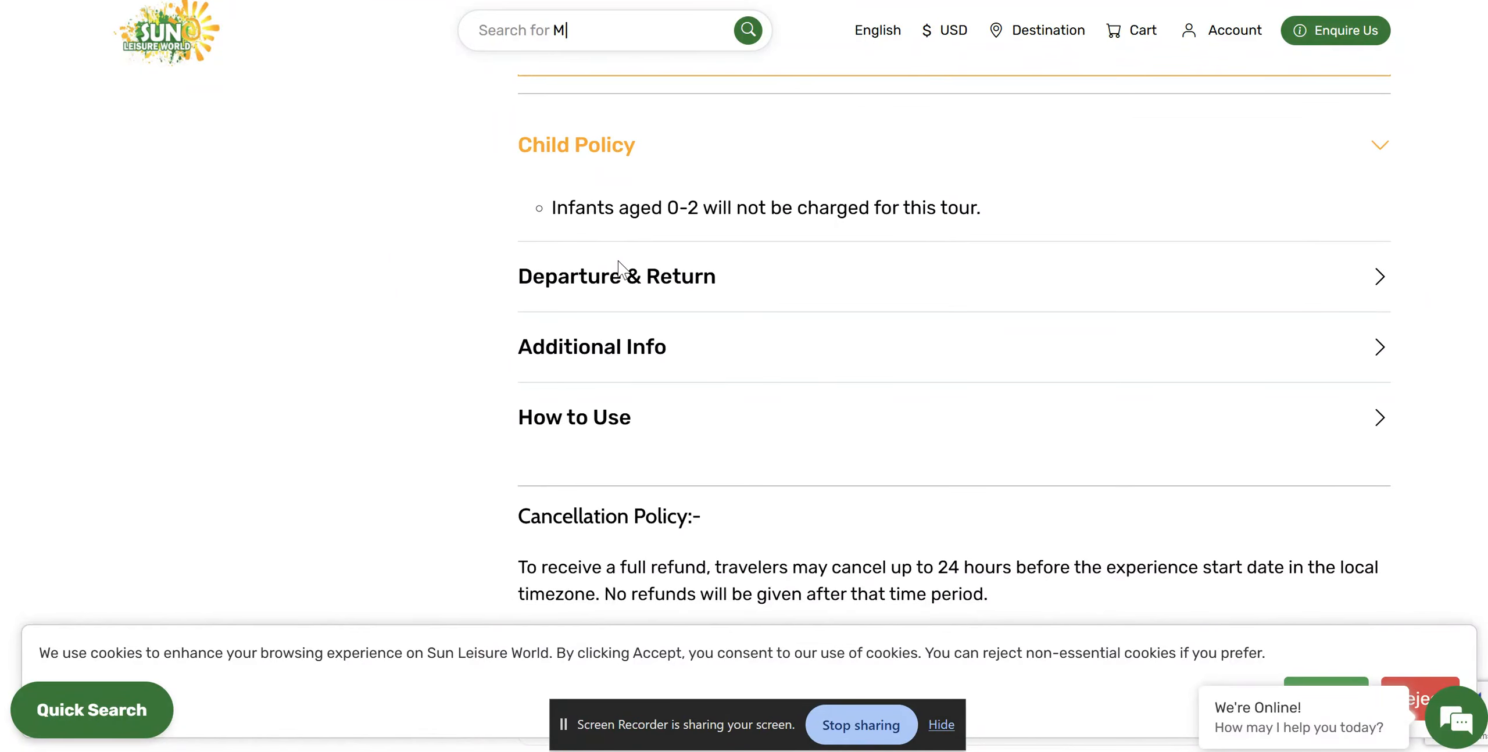
click(635, 282)
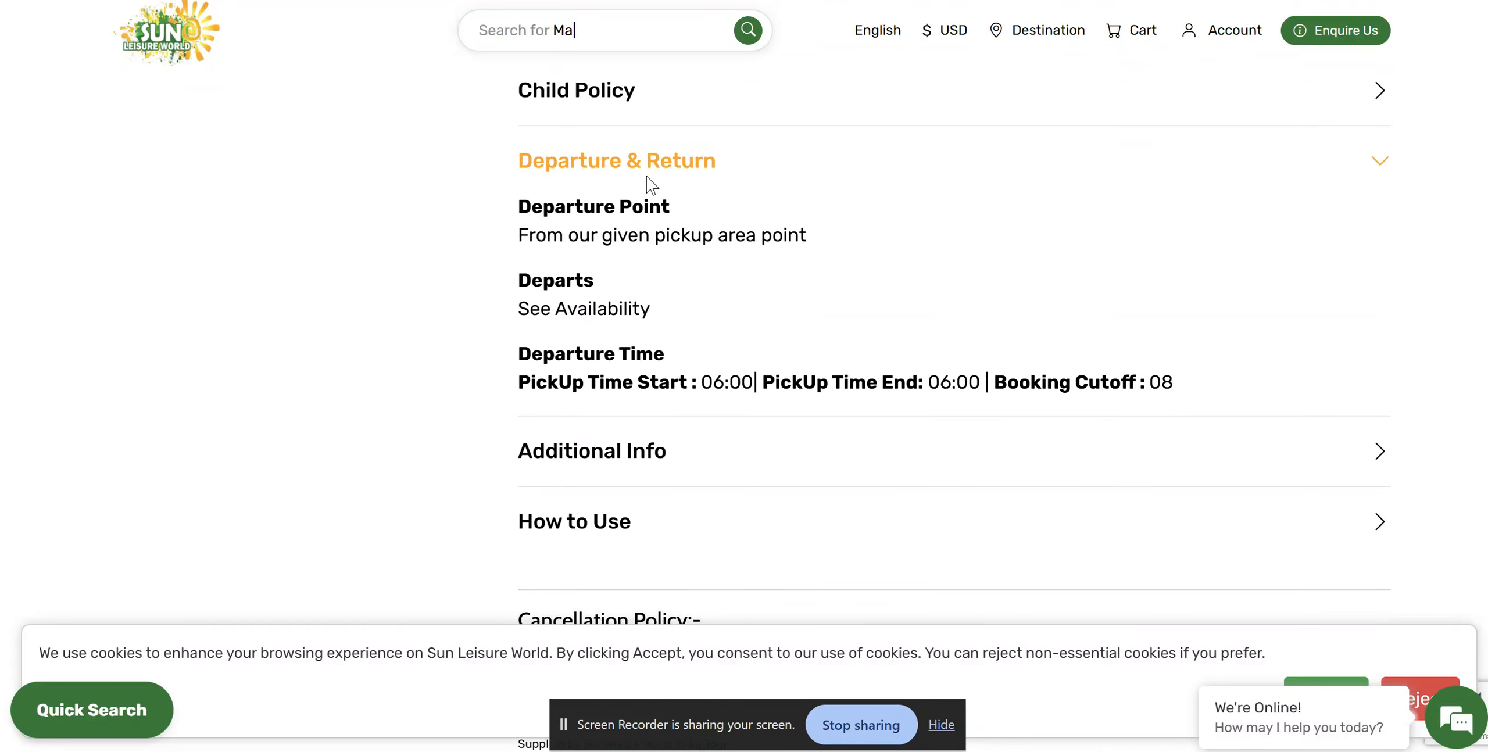
click(626, 460)
scroll(627, 464, down, 5)
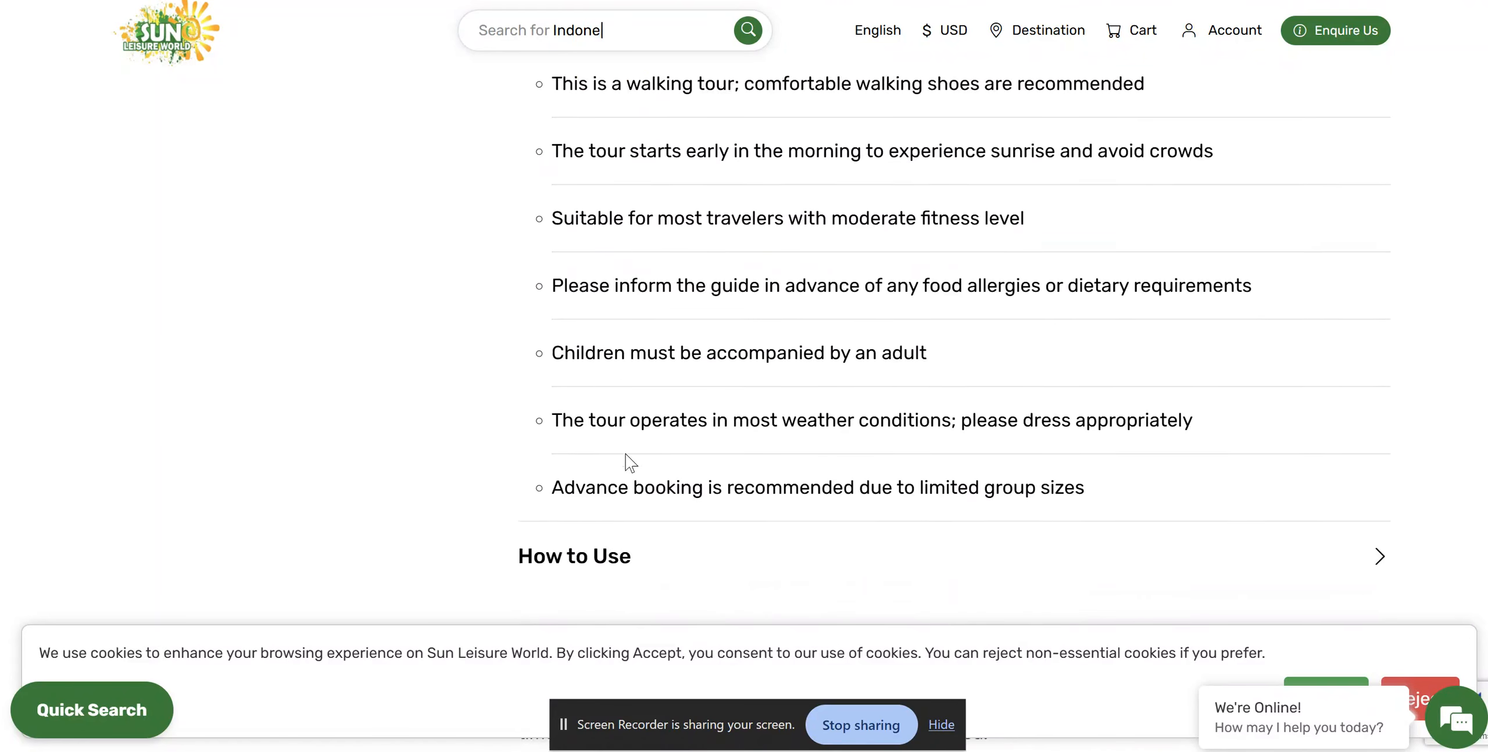
click(613, 462)
scroll(621, 392, up, 10)
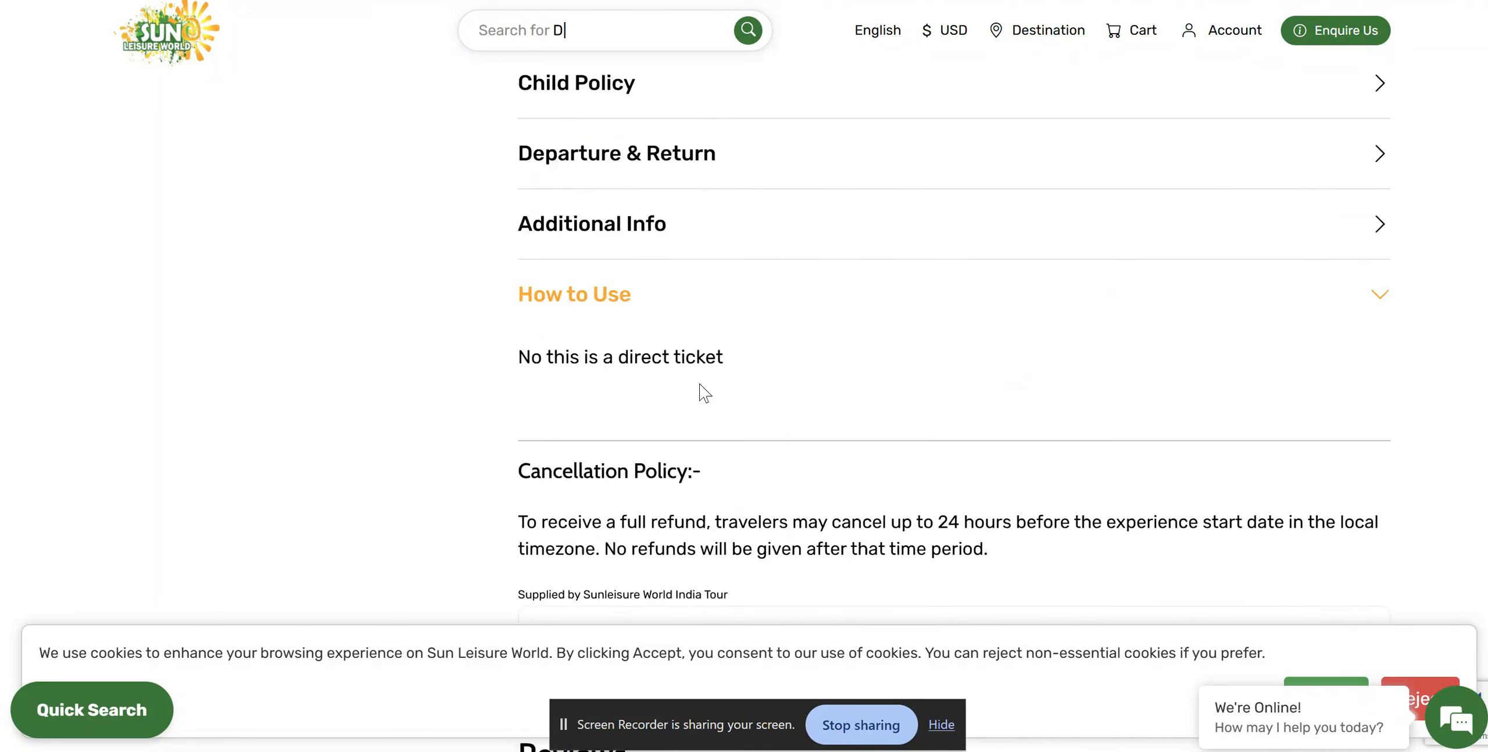
scroll(625, 401, up, 20)
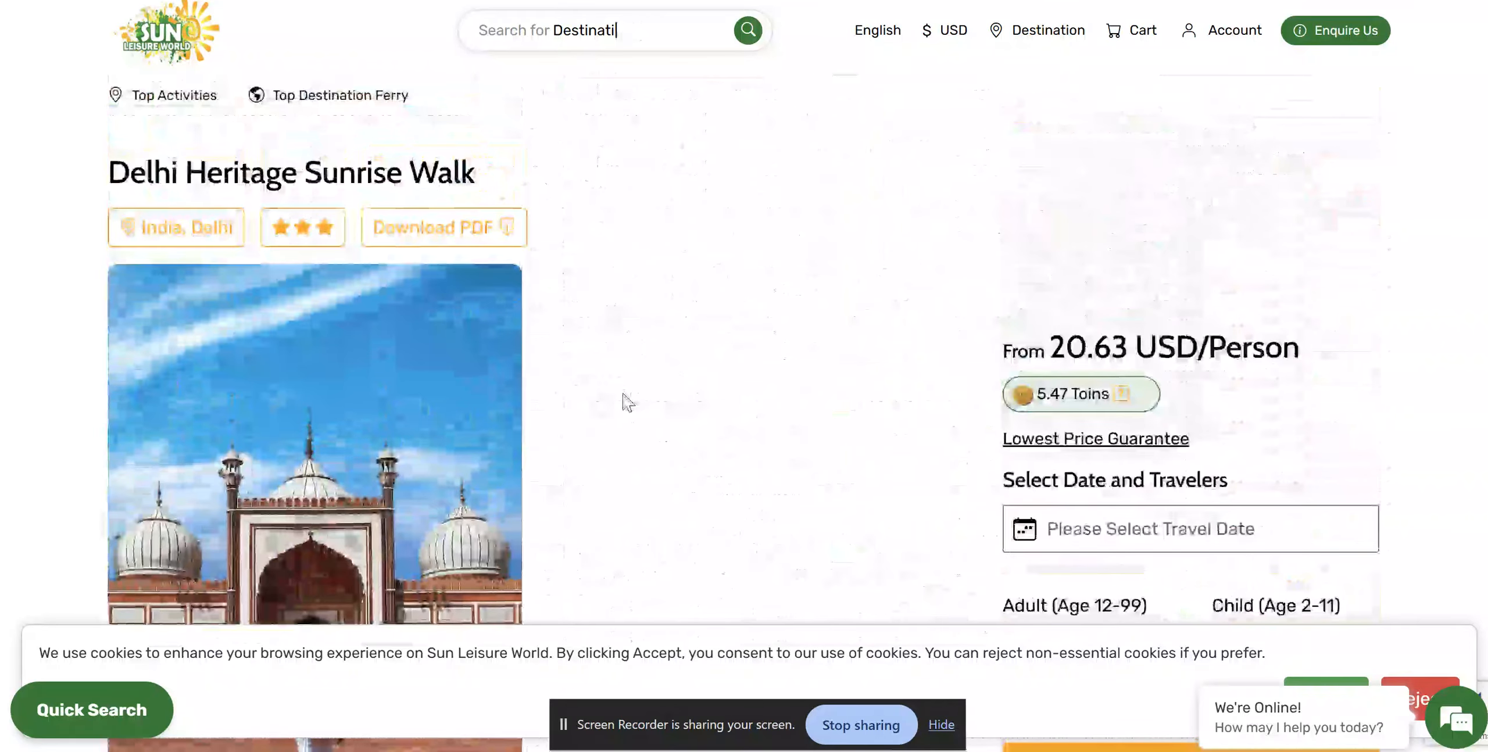